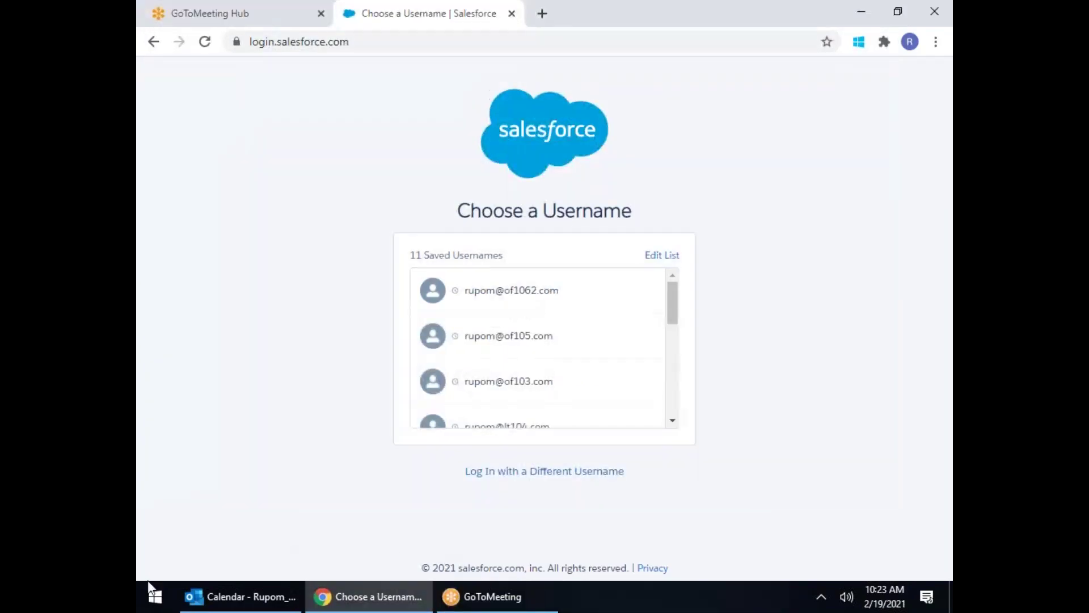
Step: Launch Excel from the Windows Start menu
{"action": "left_click", "coordinate": [152, 598]}
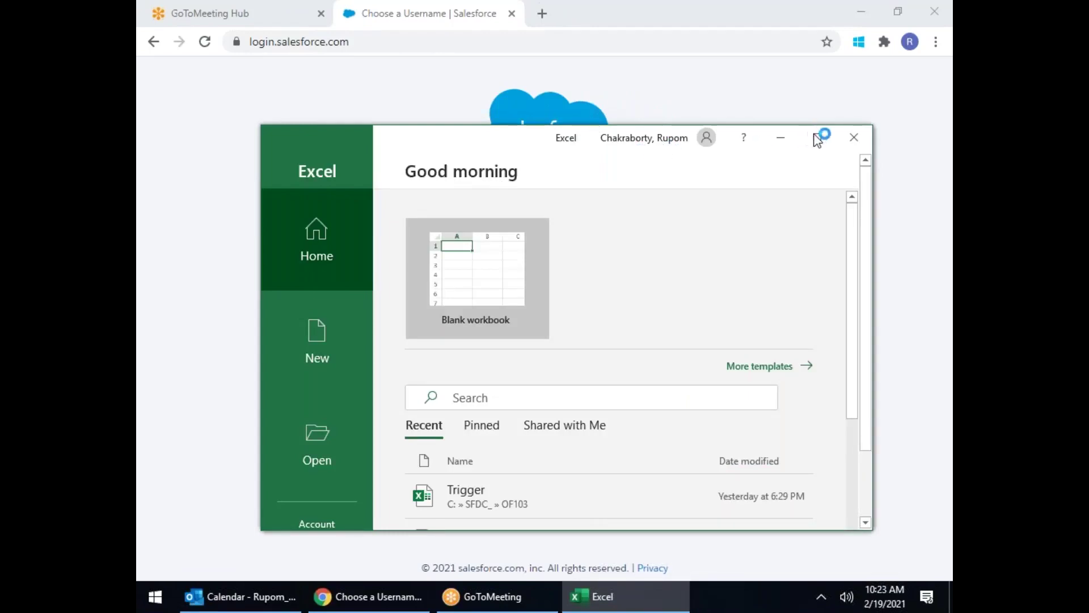
Step: Maximize Excel, create a blank workbook and enter headers First Name, Last Name, Phone, City in A1:D1
{"action": "left_click", "coordinate": [817, 138]}
{"action": "left_click", "coordinate": [352, 127]}
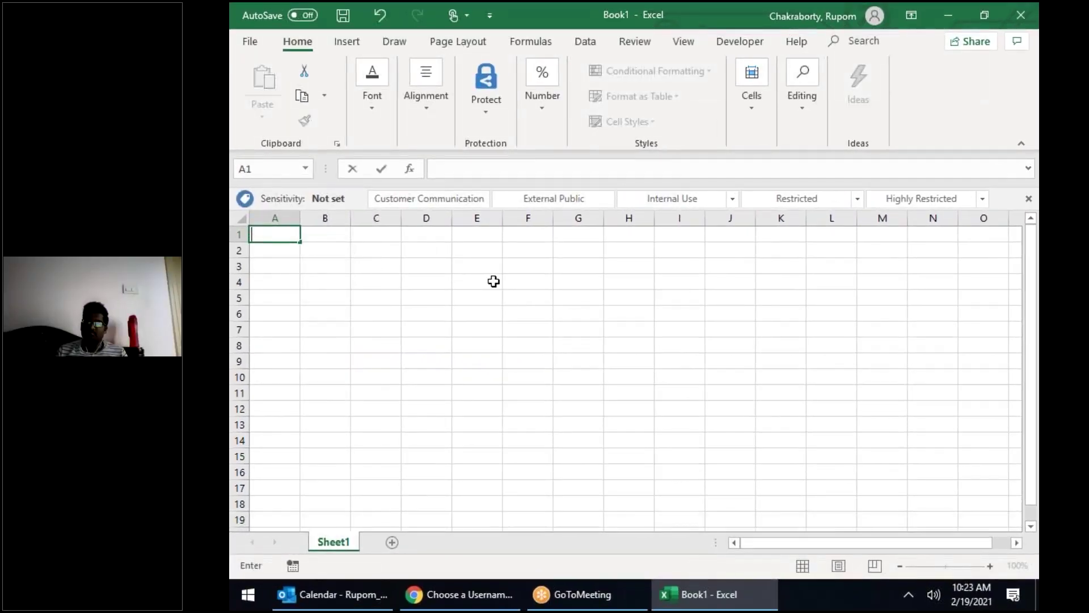
{"action": "type", "text": "First Name"}
{"action": "key", "text": "Tab"}
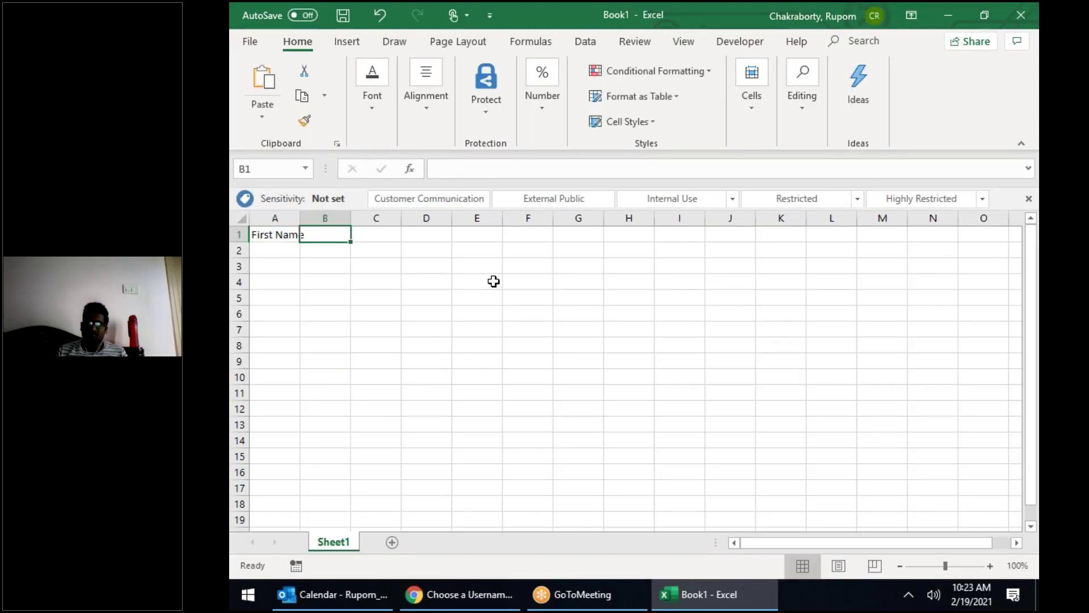
{"action": "type", "text": "La"}
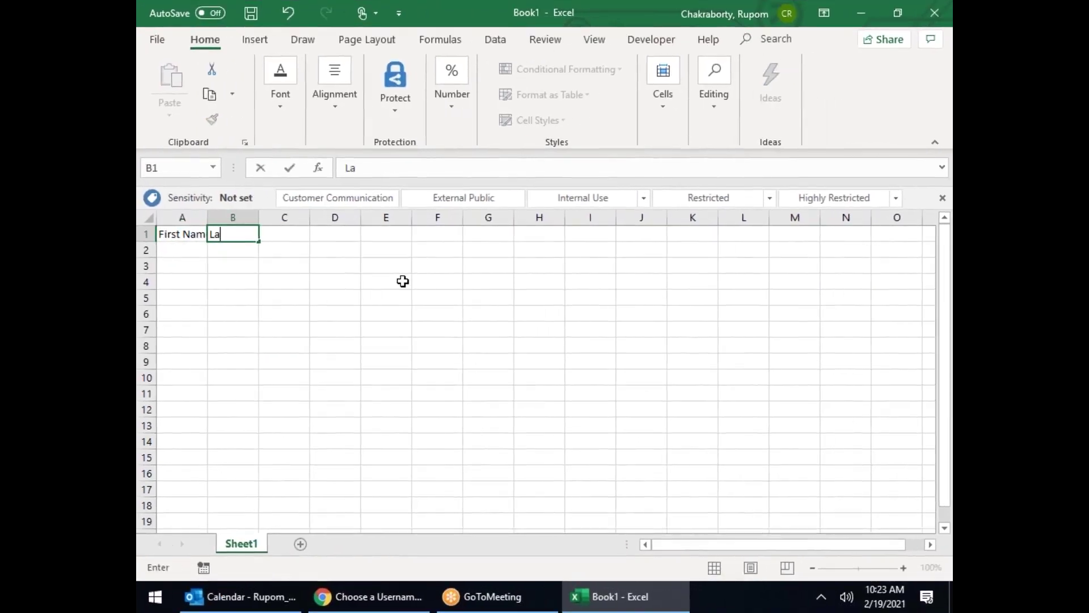
{"action": "type", "text": "st Name"}
{"action": "key", "text": "ctrl+Return"}
{"action": "key", "text": "Tab"}
{"action": "type", "text": "Pho"}
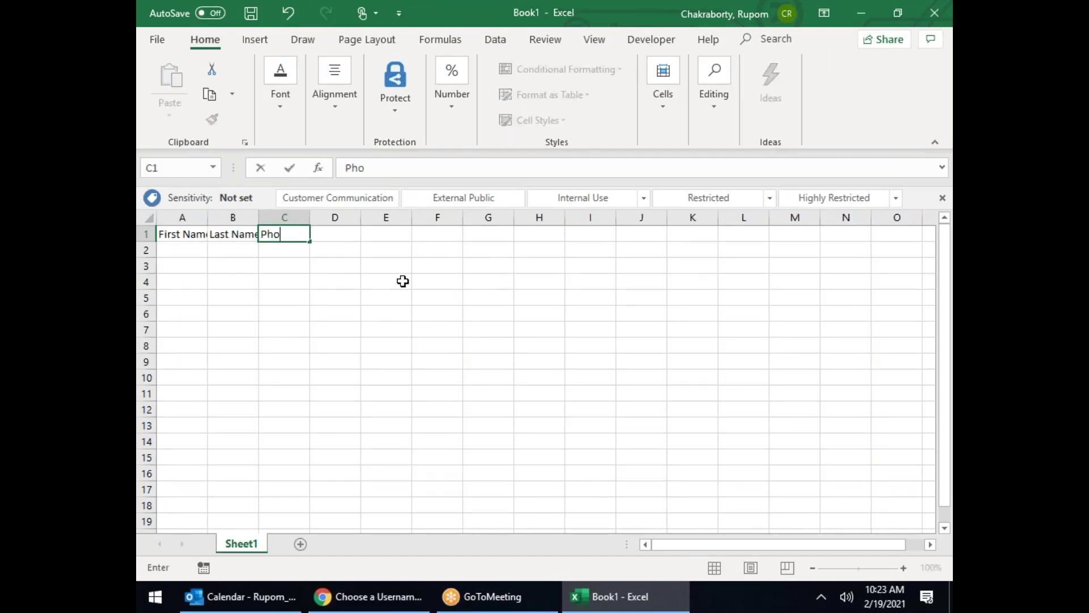
{"action": "type", "text": "ne"}
{"action": "key", "text": "ctrl+Return"}
{"action": "key", "text": "Tab"}
{"action": "type", "text": "City"}
{"action": "left_click", "coordinate": [441, 286]}
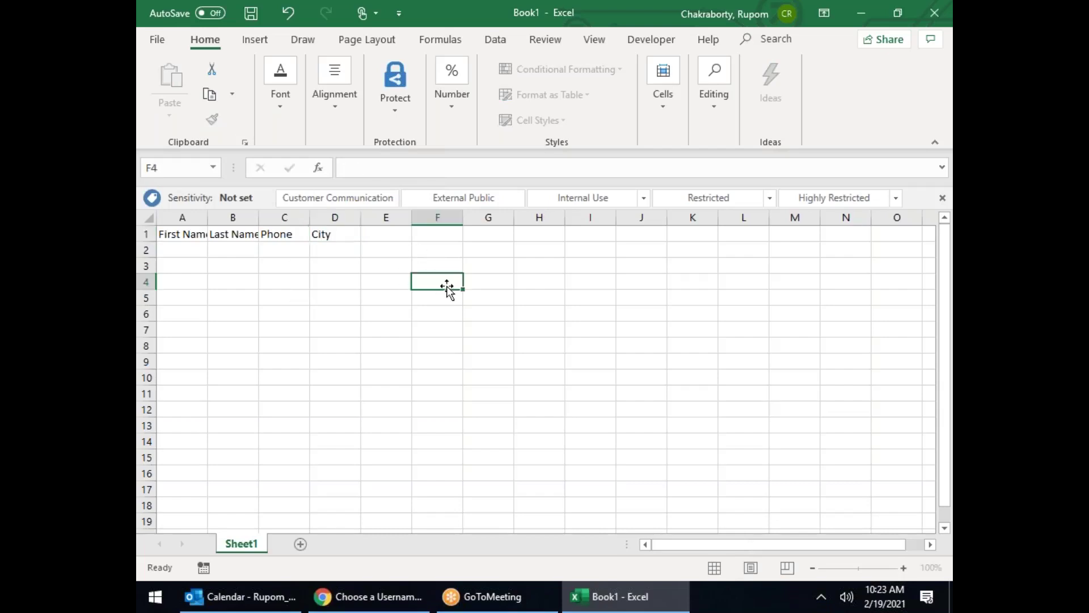
Step: Autofit column A and enter the first contact in row 2 with city Chennai
{"action": "double_click", "coordinate": [207, 217]}
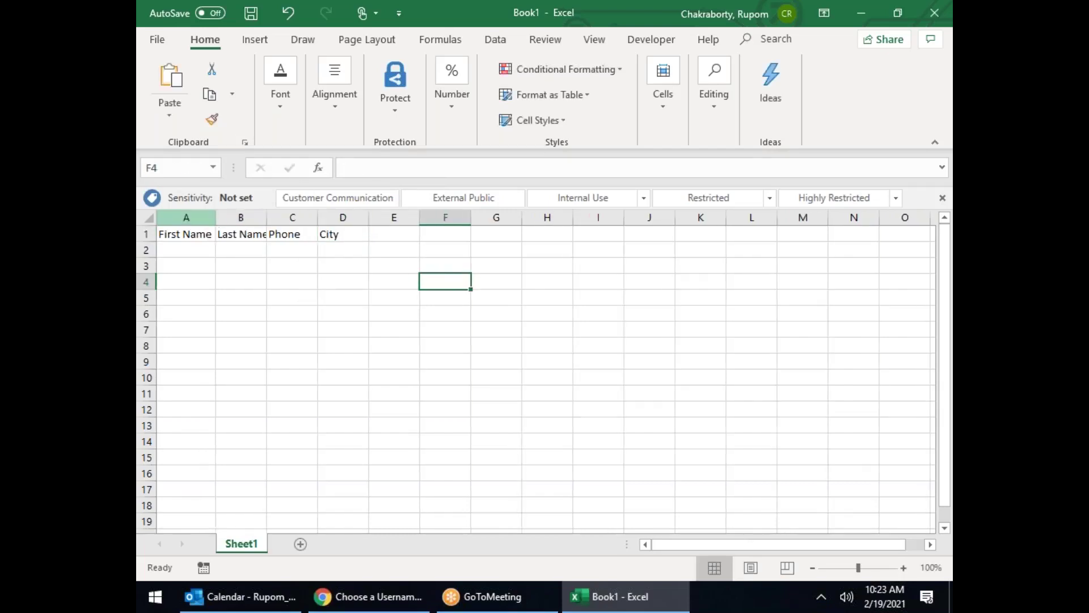
{"action": "left_click", "coordinate": [197, 254]}
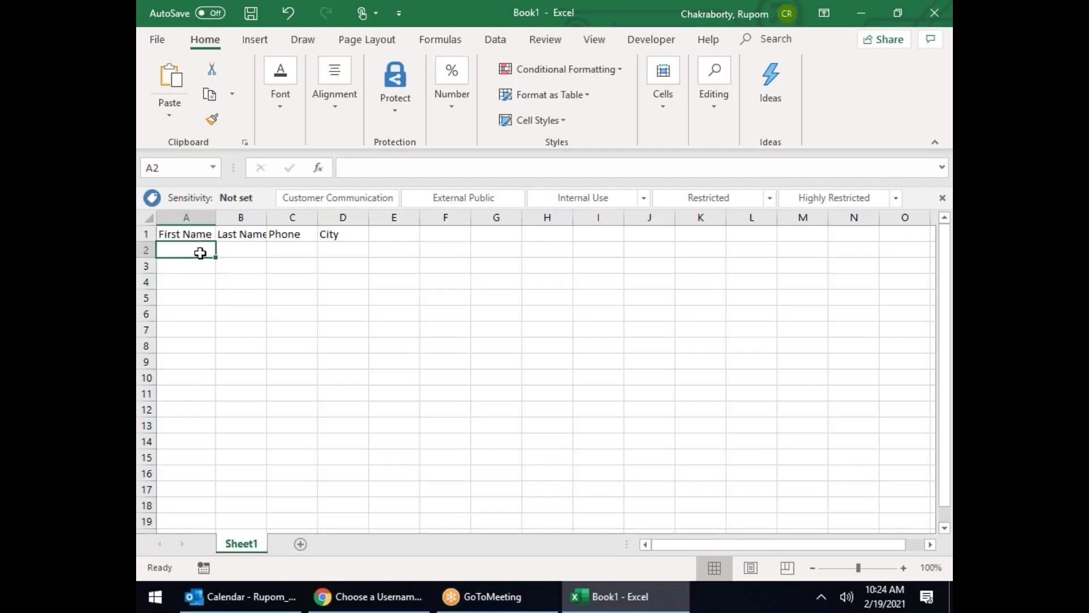
{"action": "type", "text": "APJ"}
{"action": "left_click", "coordinate": [243, 250]}
{"action": "type", "text": "kalam"}
{"action": "key", "text": "Tab"}
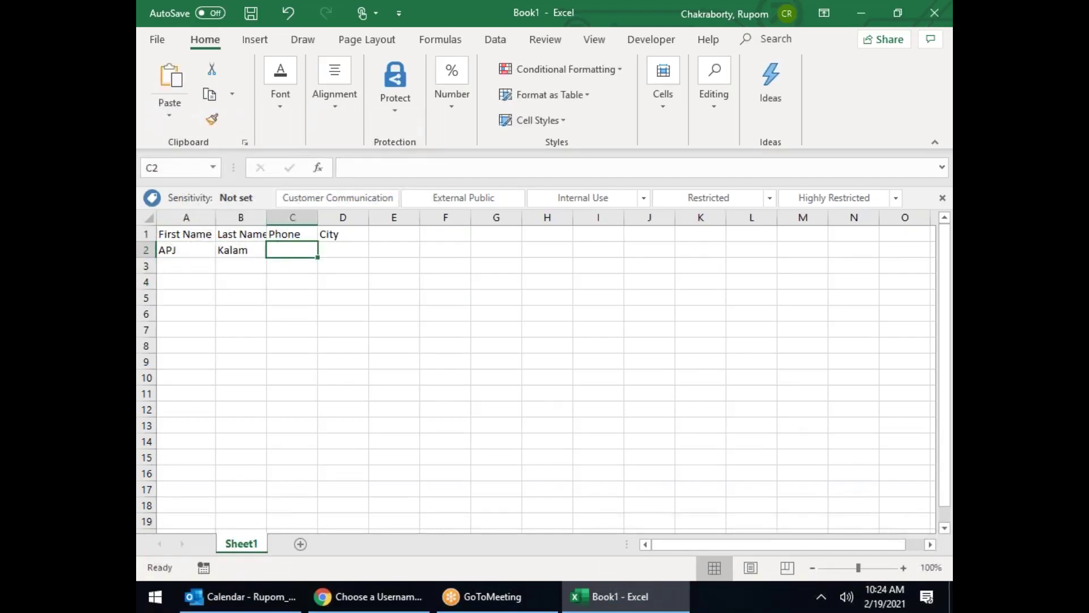
{"action": "type", "text": "1111"}
{"action": "left_click", "coordinate": [349, 250]}
{"action": "type", "text": "Chennai"}
{"action": "key", "text": "Return"}
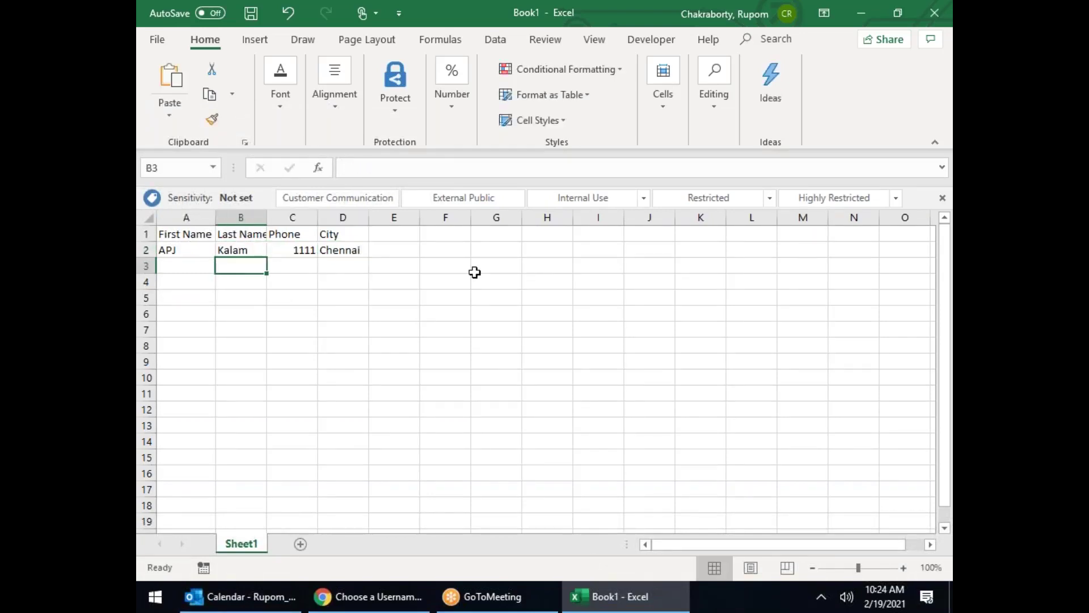
Step: Enter the second contact's name, phone number and city Mysore in row 3
{"action": "key", "text": "Left"}
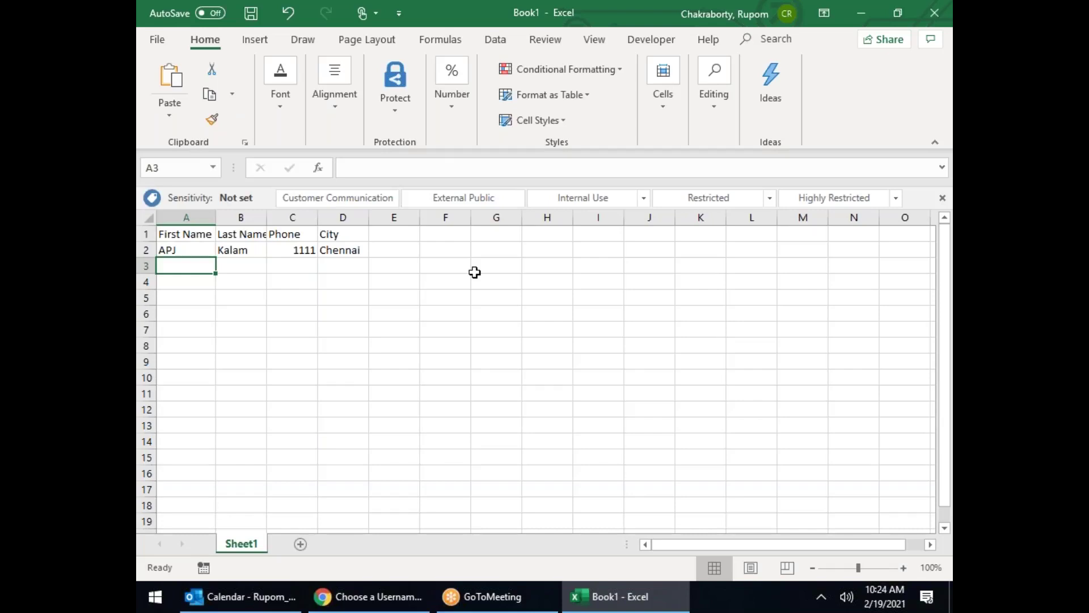
{"action": "type", "text": "R"}
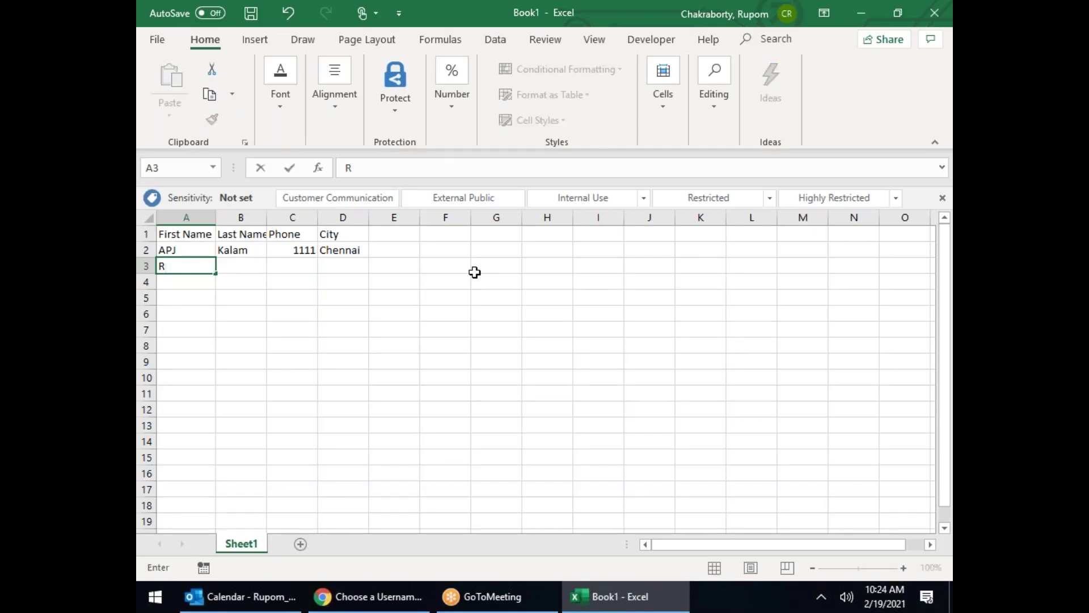
{"action": "type", "text": "amanajum"}
{"action": "key", "text": "Tab"}
{"action": "type", "text": "A"}
{"action": "key", "text": "Tab"}
{"action": "type", "text": "2222"}
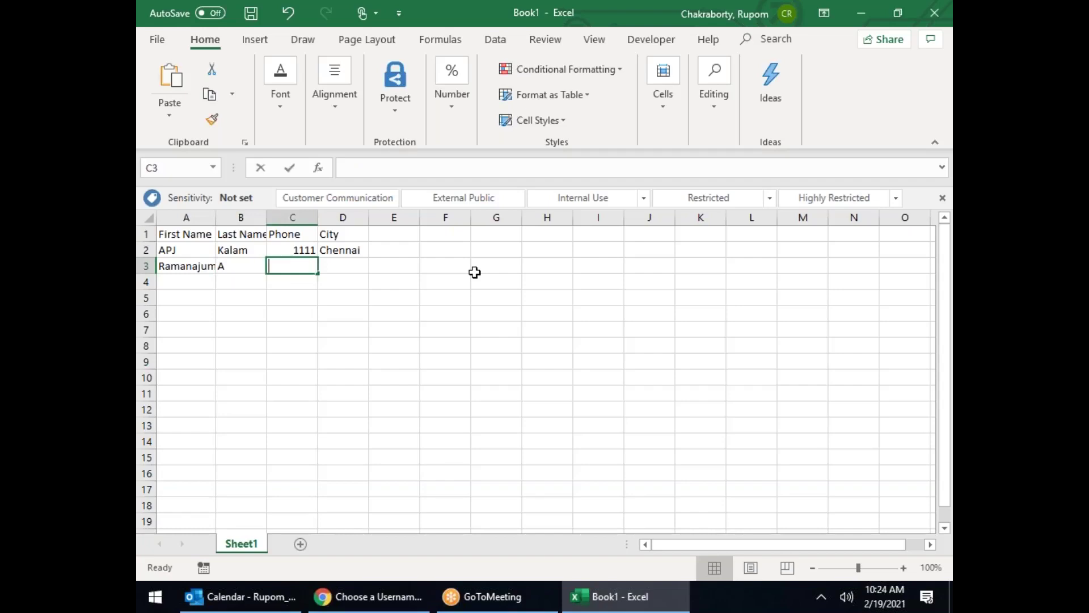
{"action": "type", "text": "2"}
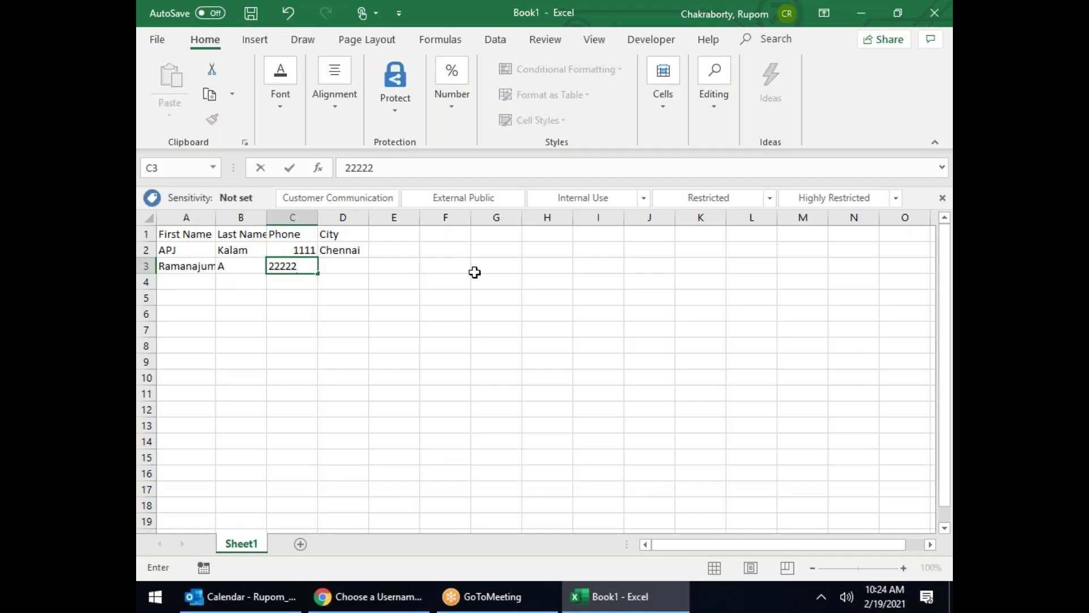
{"action": "key", "text": "Tab"}
{"action": "type", "text": "Mysore"}
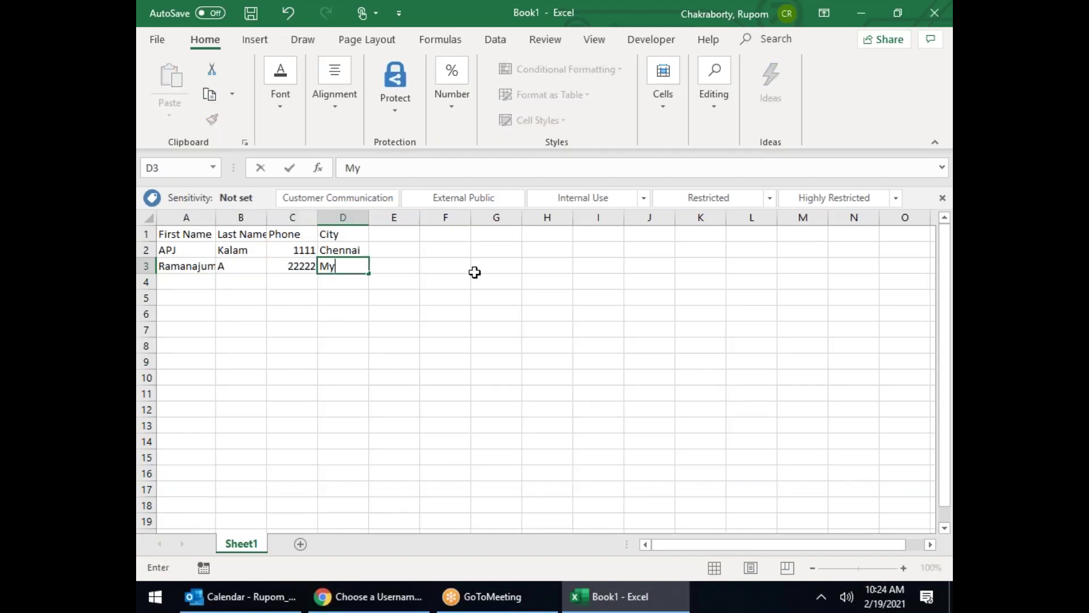
{"action": "key", "text": "Return"}
Step: Enter the third contact in row 4, fixing a first-name typo, with city Hyderabad
{"action": "key", "text": "Left"}
{"action": "key", "text": "Left"}
{"action": "type", "text": "Aryabhay"}
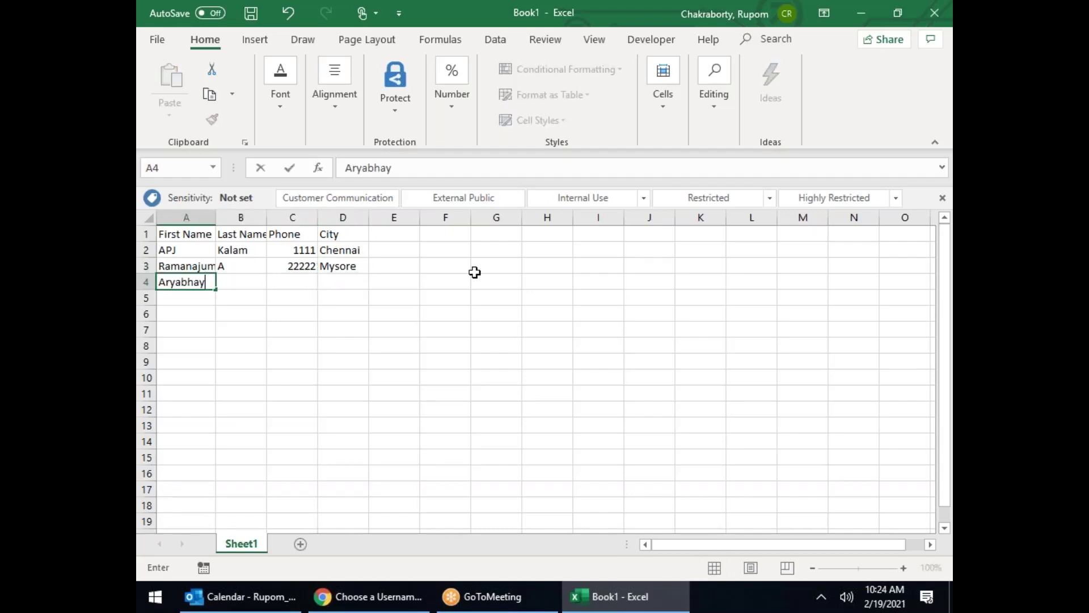
{"action": "key", "text": "BackSpace"}
{"action": "type", "text": "tta"}
{"action": "key", "text": "Tab"}
{"action": "type", "text": "A"}
{"action": "key", "text": "Tab"}
{"action": "type", "text": "33333"}
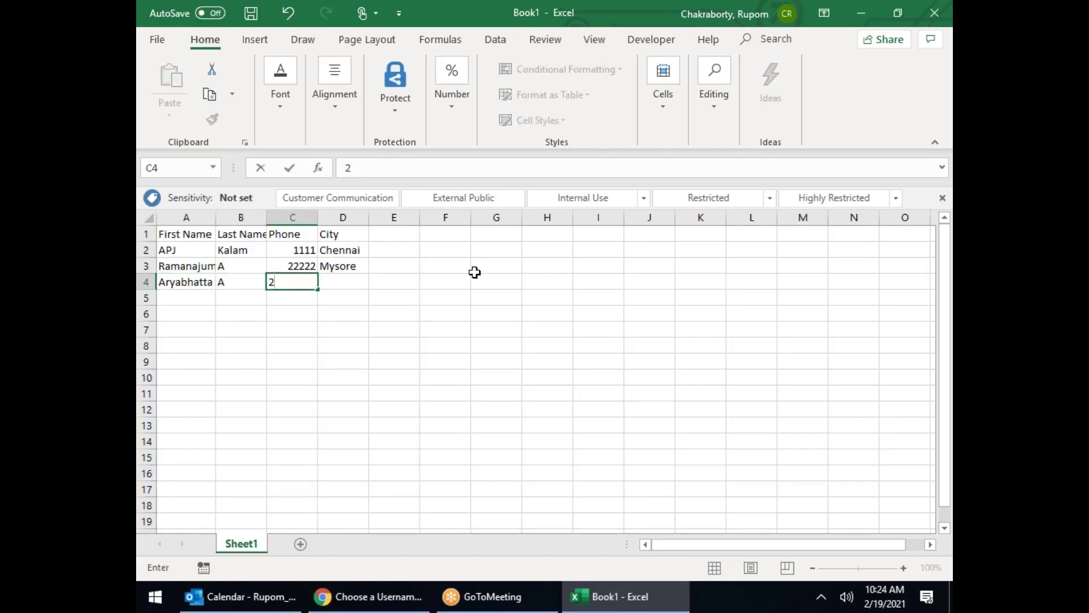
{"action": "key", "text": "Tab"}
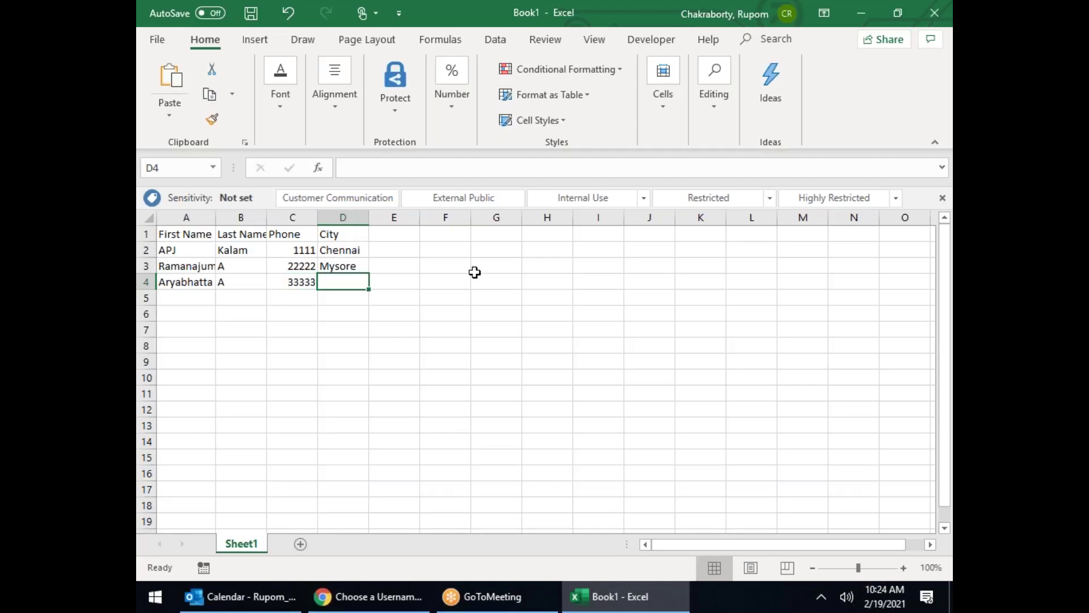
{"action": "type", "text": "hYDER"}
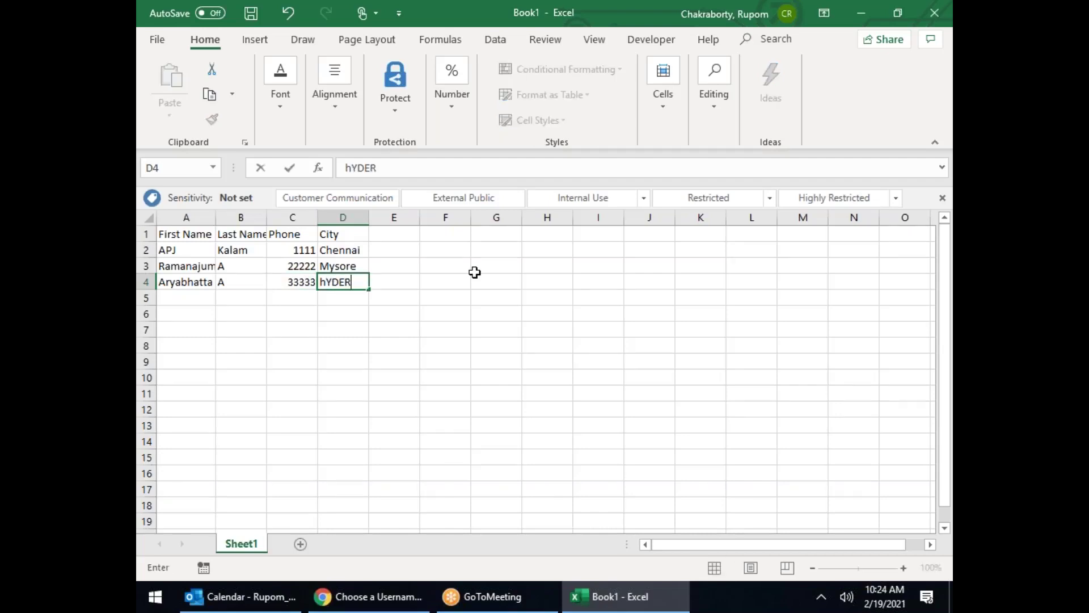
{"action": "type", "text": "ABAD"}
{"action": "key", "text": "ctrl+Return"}
Step: Add a row 5 contact with phone number and city, correcting the spelling to Kolkata
{"action": "key", "text": "Return"}
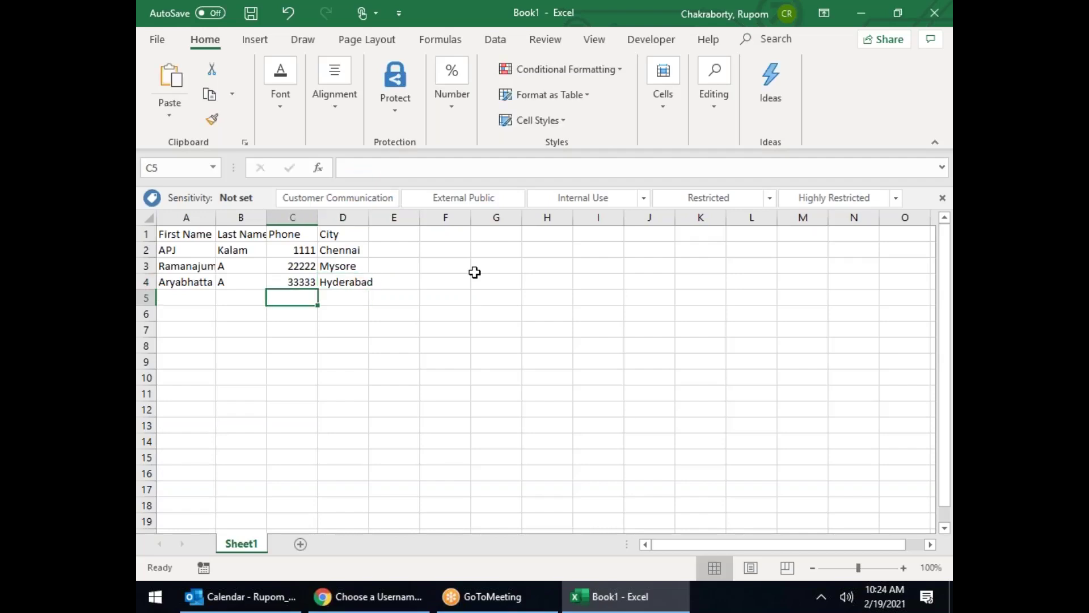
{"action": "type", "text": "Jagi"}
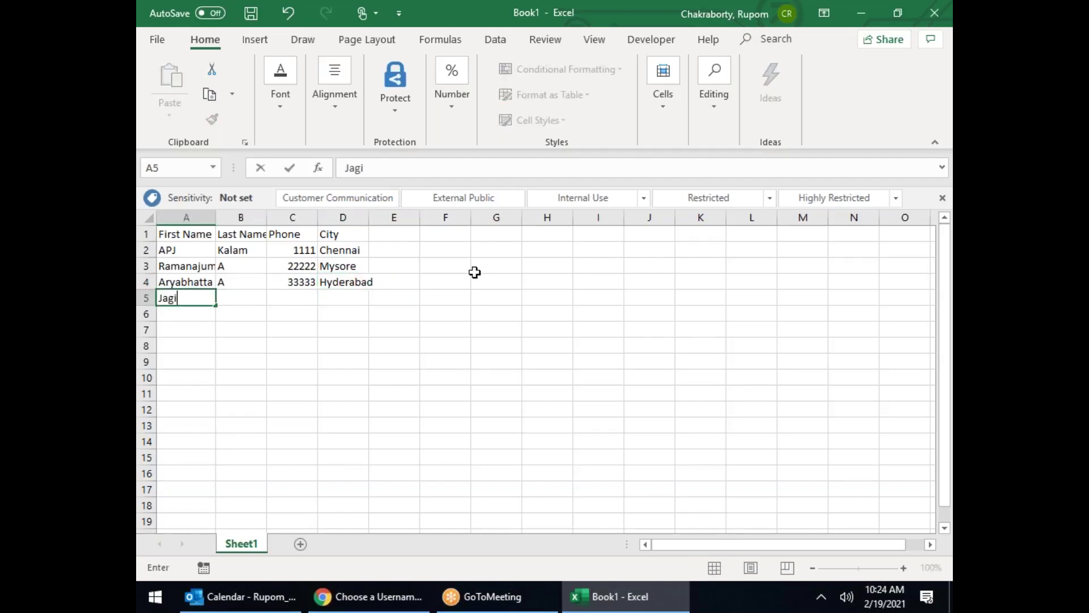
{"action": "type", "text": "sish Chrand"}
{"action": "type", "text": "a"}
{"action": "key", "text": "Tab"}
{"action": "type", "text": "Bose"}
{"action": "key", "text": "Tab"}
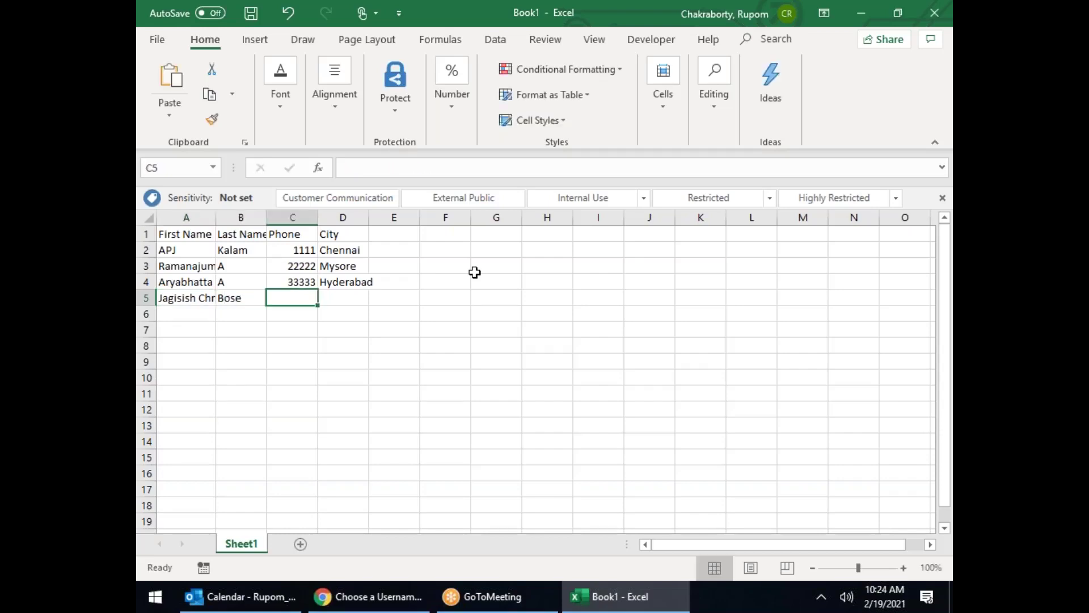
{"action": "type", "text": "44444"}
{"action": "key", "text": "Tab"}
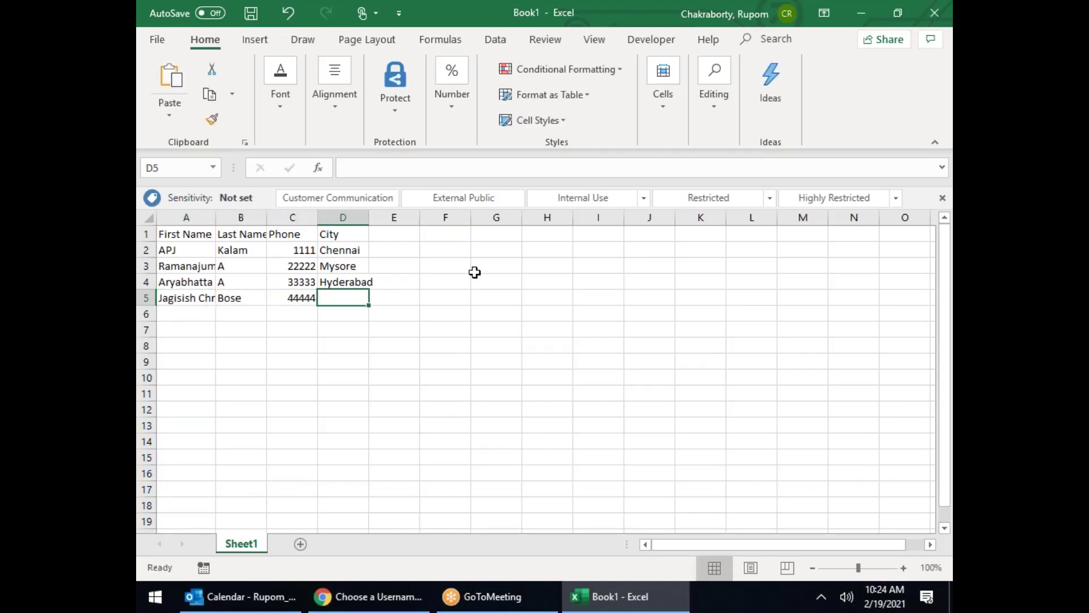
{"action": "type", "text": "Kokka"}
{"action": "key", "text": "BackSpace"}
{"action": "key", "text": "BackSpace"}
{"action": "type", "text": "ltkata"}
{"action": "key", "text": "BackSpace"}
{"action": "key", "text": "BackSpace"}
{"action": "key", "text": "BackSpace"}
{"action": "key", "text": "BackSpace"}
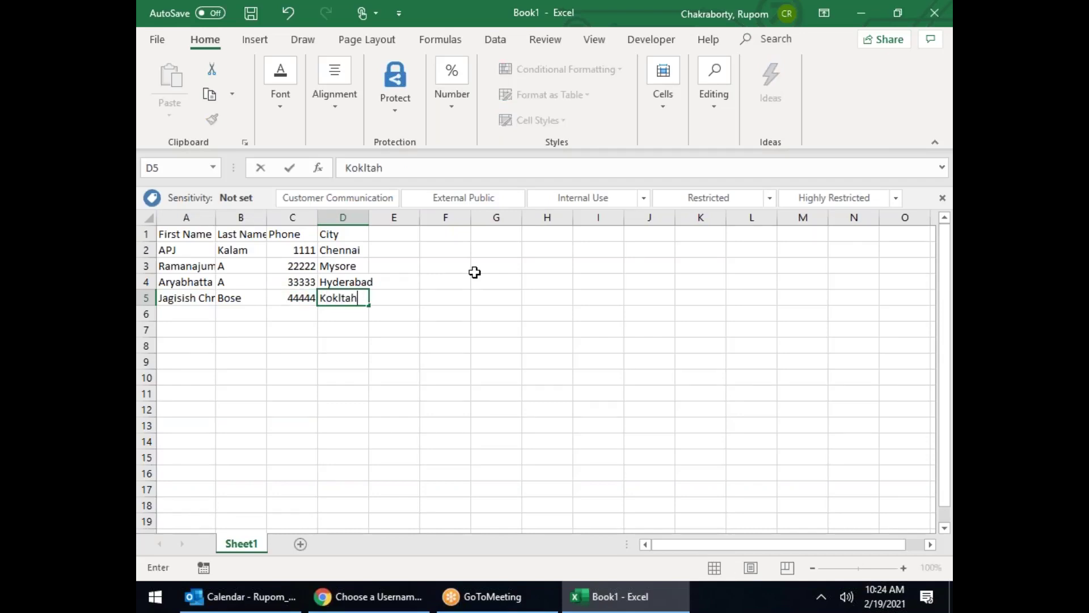
{"action": "key", "text": "BackSpace"}
{"action": "key", "text": "BackSpace"}
{"action": "type", "text": "ata"}
{"action": "left_click", "coordinate": [333, 298]}
{"action": "type", "text": "l"}
Step: Add a row 6 contact with name, phone number and city Berlin
{"action": "left_click", "coordinate": [188, 313]}
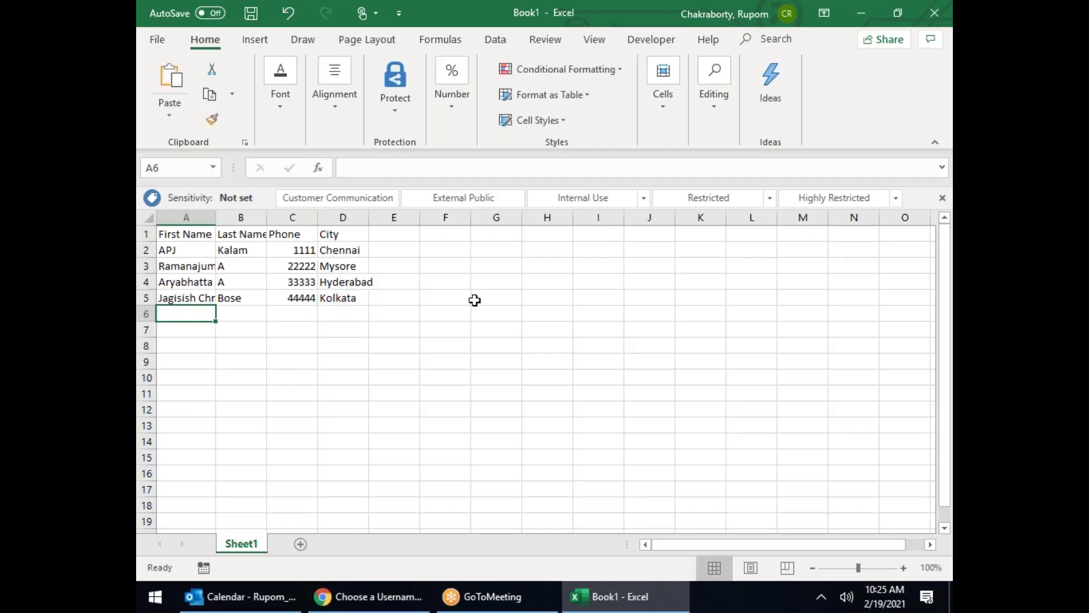
{"action": "type", "text": "Grham"}
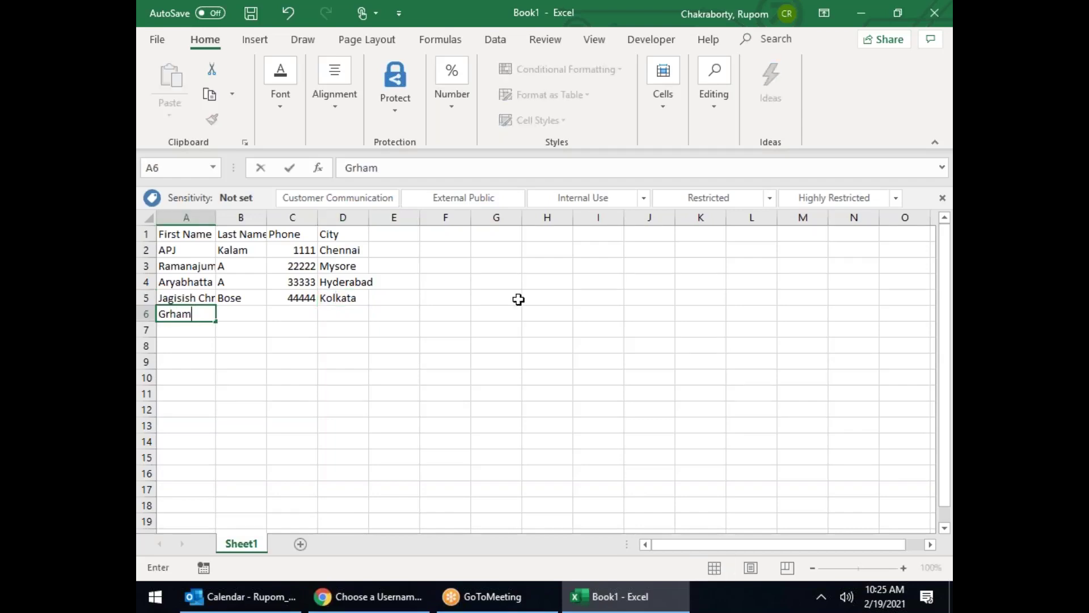
{"action": "key", "text": "Tab"}
{"action": "type", "text": "Be"}
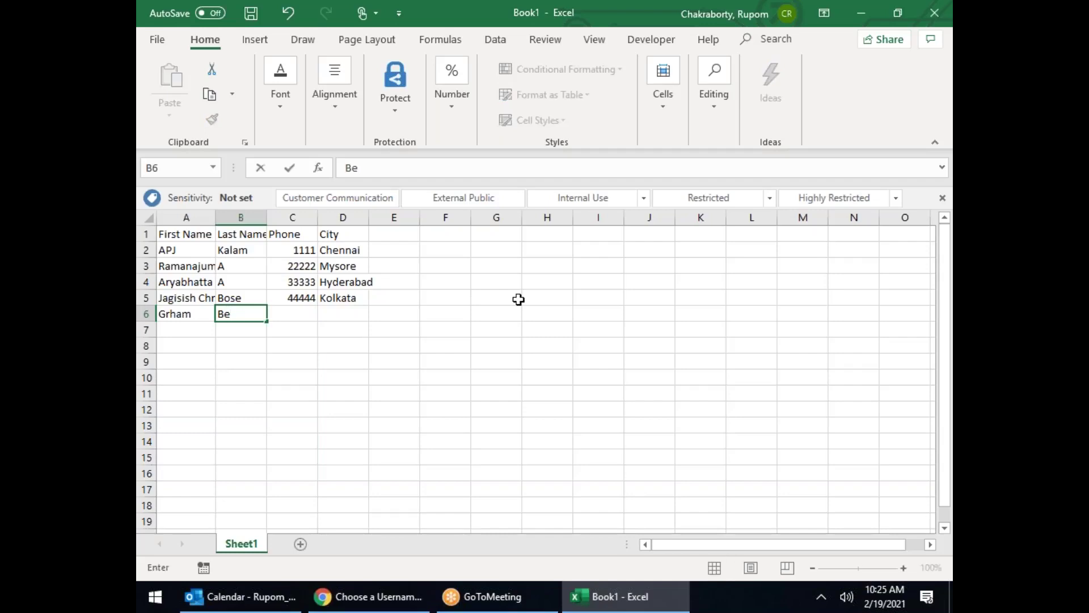
{"action": "key", "text": "Tab"}
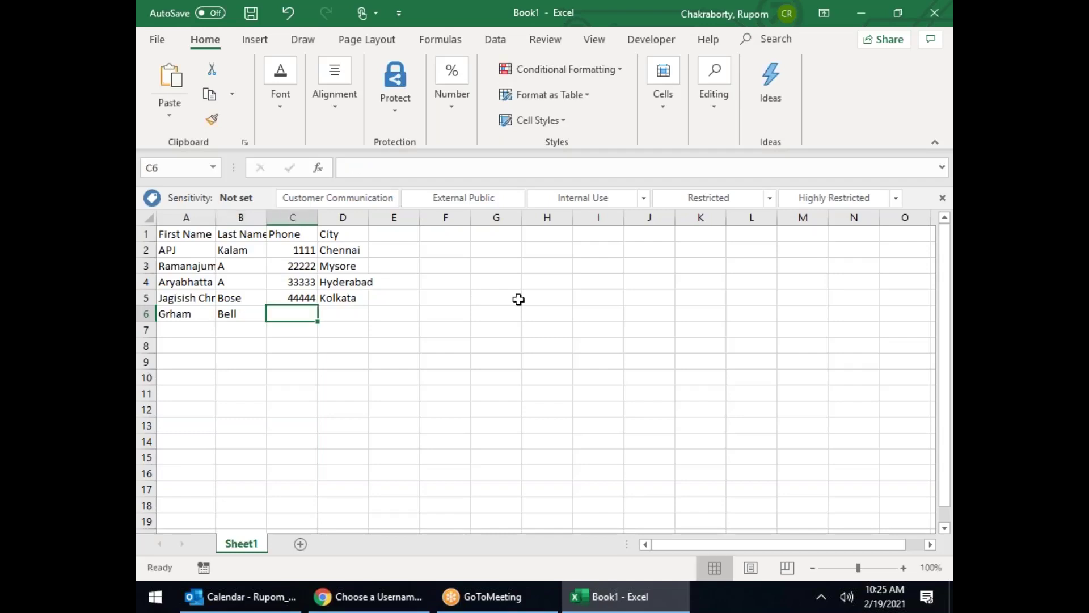
{"action": "type", "text": "55555"}
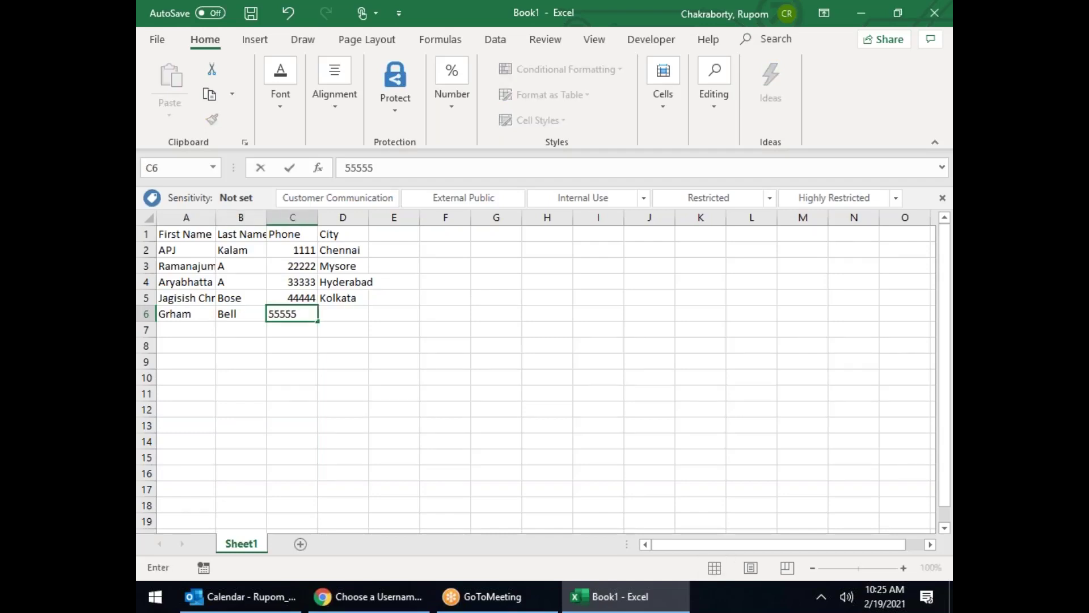
{"action": "left_click", "coordinate": [346, 315]}
{"action": "type", "text": "Berlin"}
Step: Add a row 7 contact with name, phone number and city Rome
{"action": "left_click", "coordinate": [199, 329]}
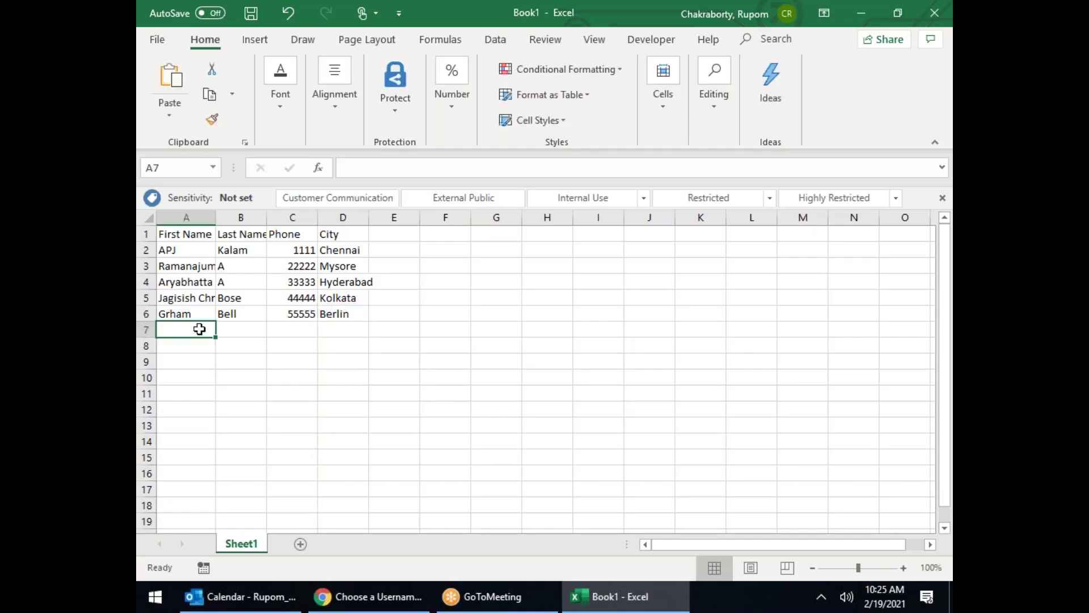
{"action": "type", "text": "Th"}
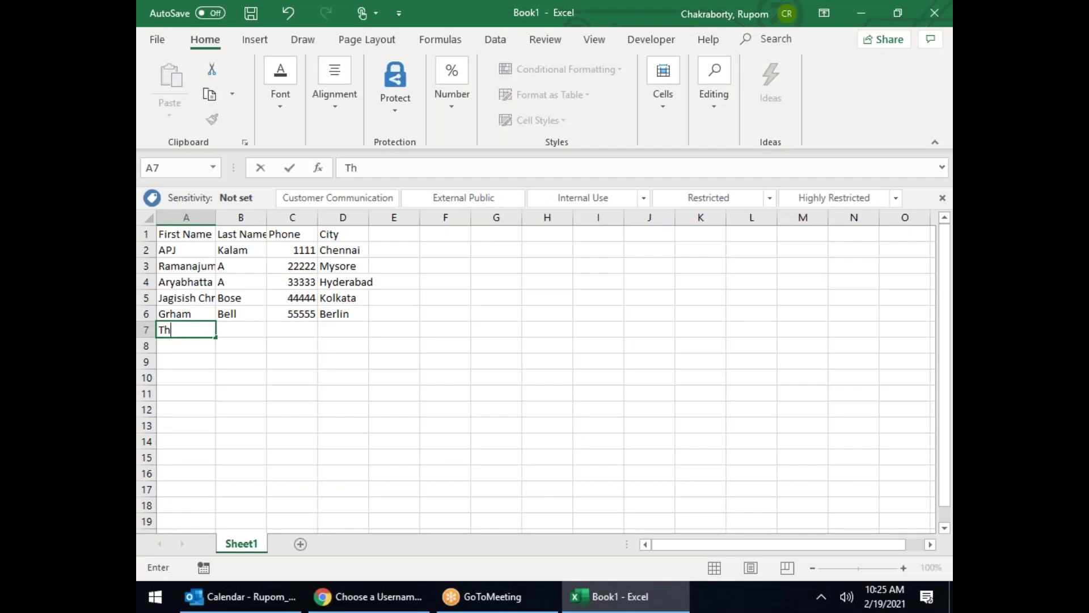
{"action": "type", "text": "omas Elva"}
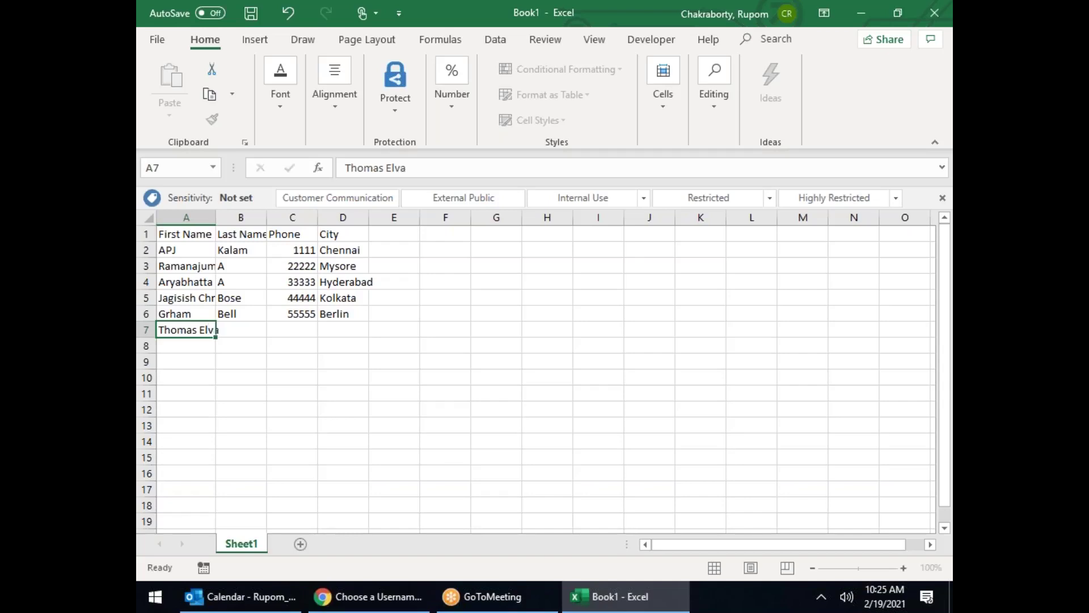
{"action": "key", "text": "Tab"}
{"action": "type", "text": "Edision"}
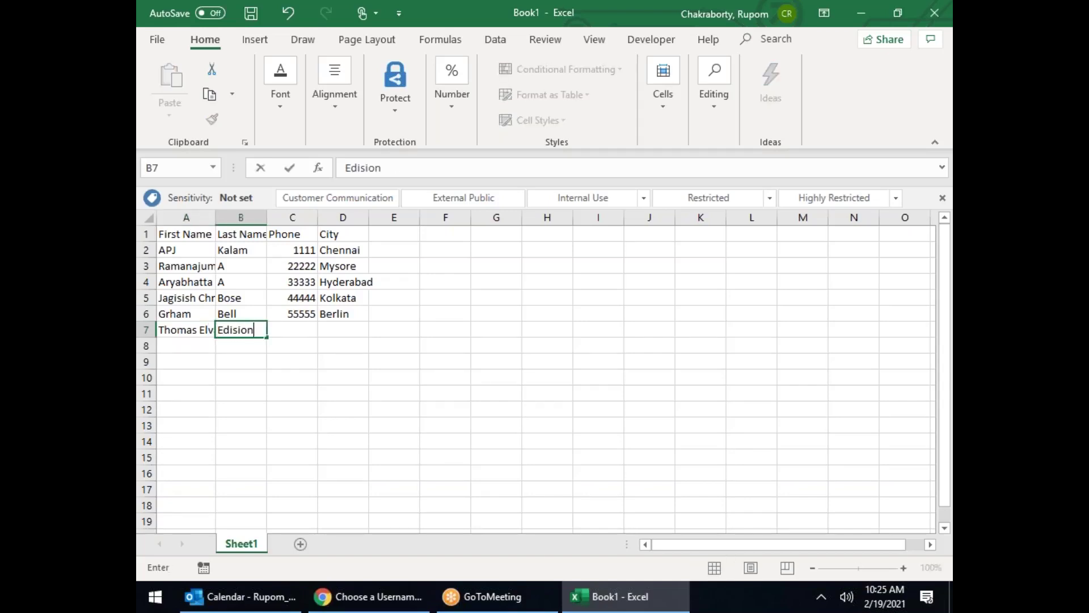
{"action": "key", "text": "Tab"}
{"action": "type", "text": "66666"}
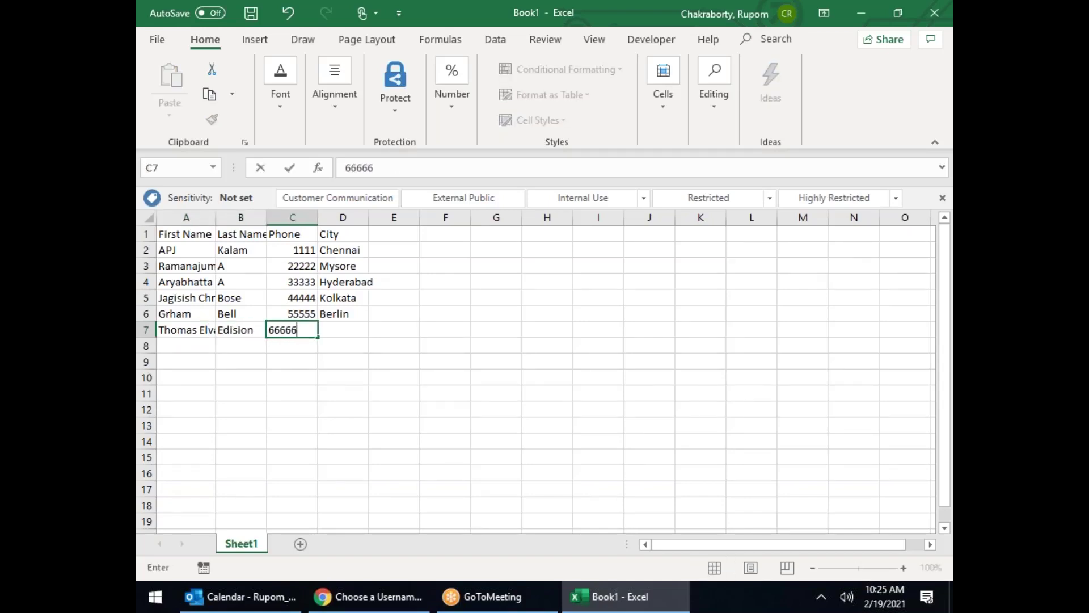
{"action": "key", "text": "Tab"}
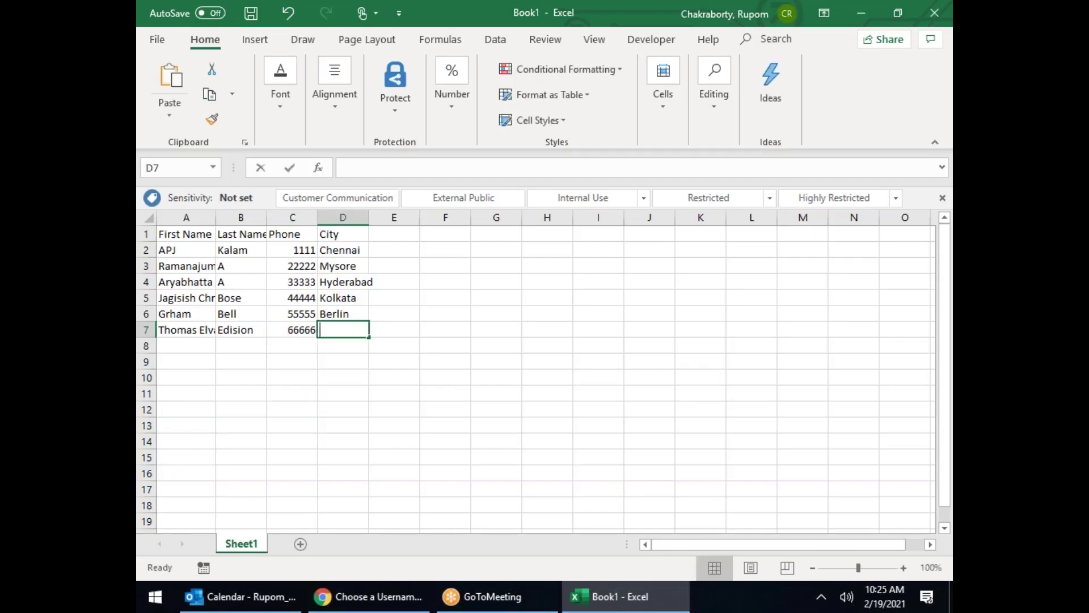
{"action": "type", "text": "R"}
{"action": "type", "text": "ome"}
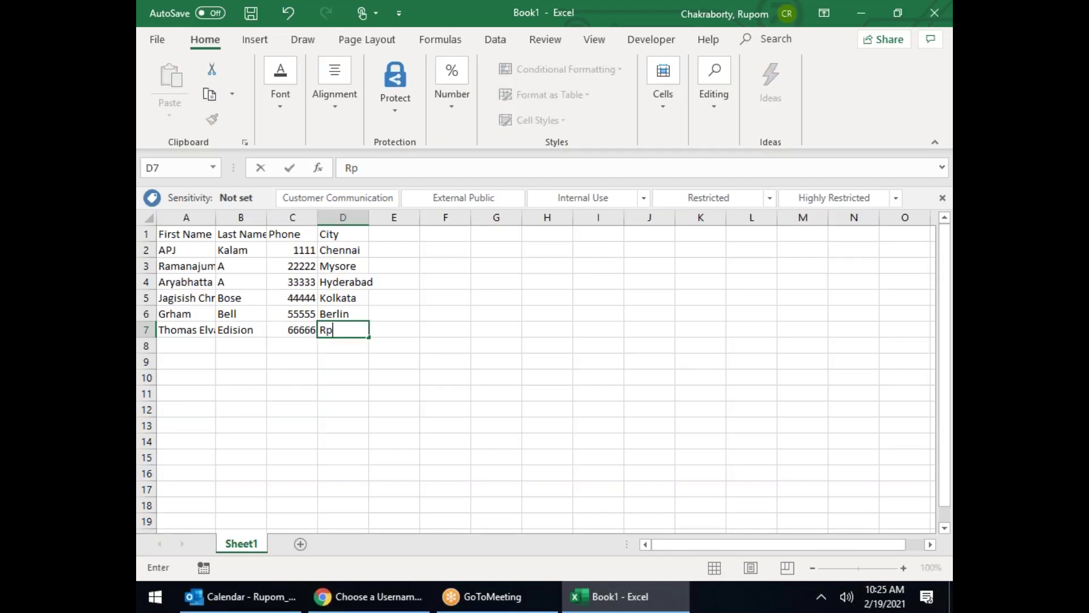
{"action": "key", "text": "ctrl+Return"}
Step: Add a row 8 contact with name, phone number and city Paris
{"action": "key", "text": "Return"}
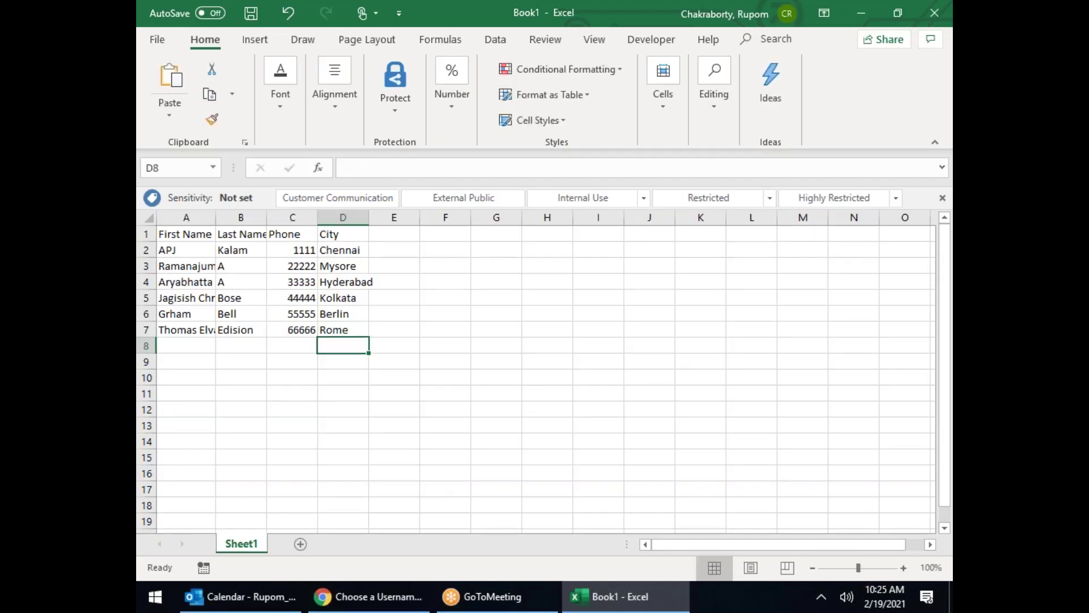
{"action": "key", "text": "Left"}
{"action": "key", "text": "Left"}
{"action": "key", "text": "Left"}
{"action": "type", "text": "Luis"}
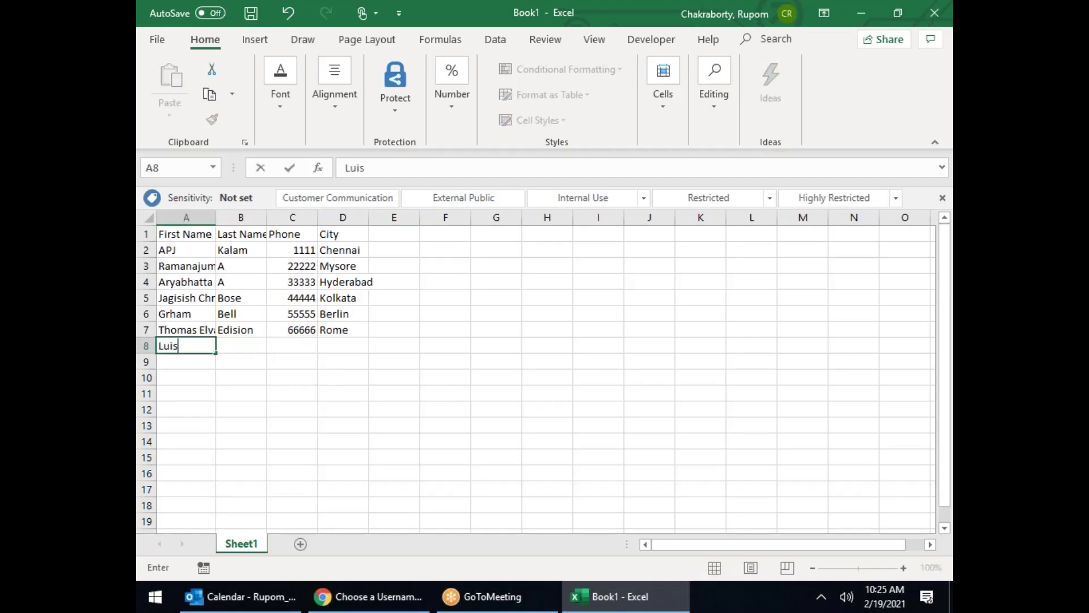
{"action": "key", "text": "Tab"}
{"action": "type", "text": "Pasture"}
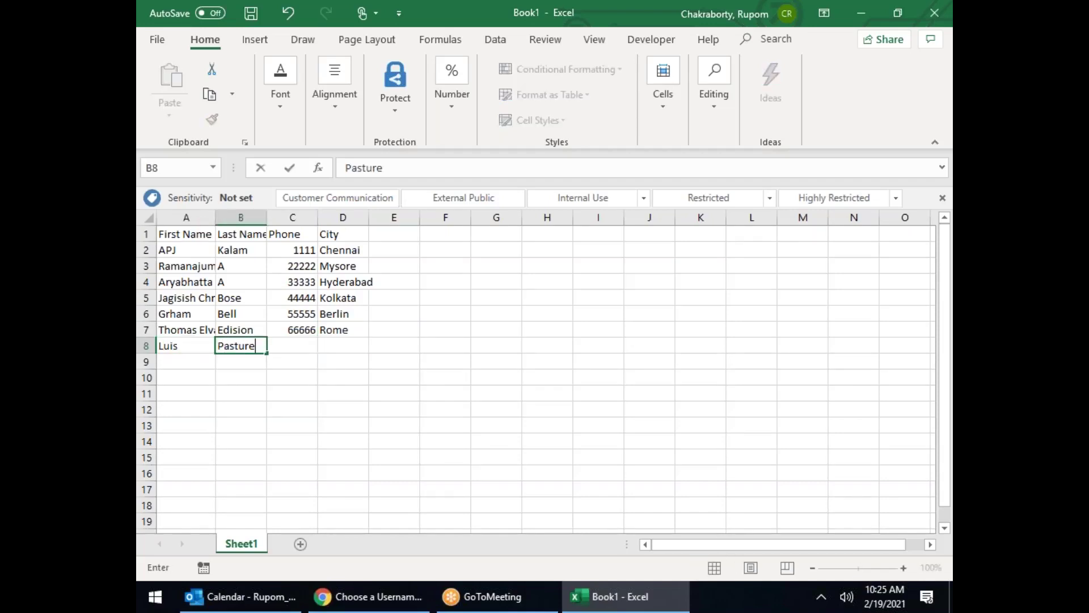
{"action": "key", "text": "Tab"}
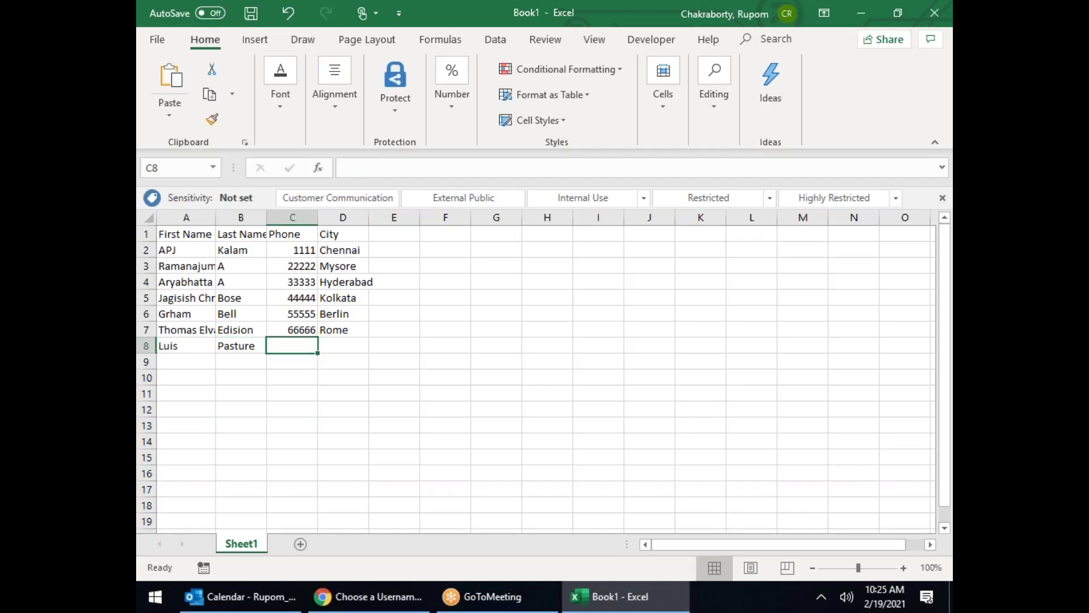
{"action": "type", "text": "77777"}
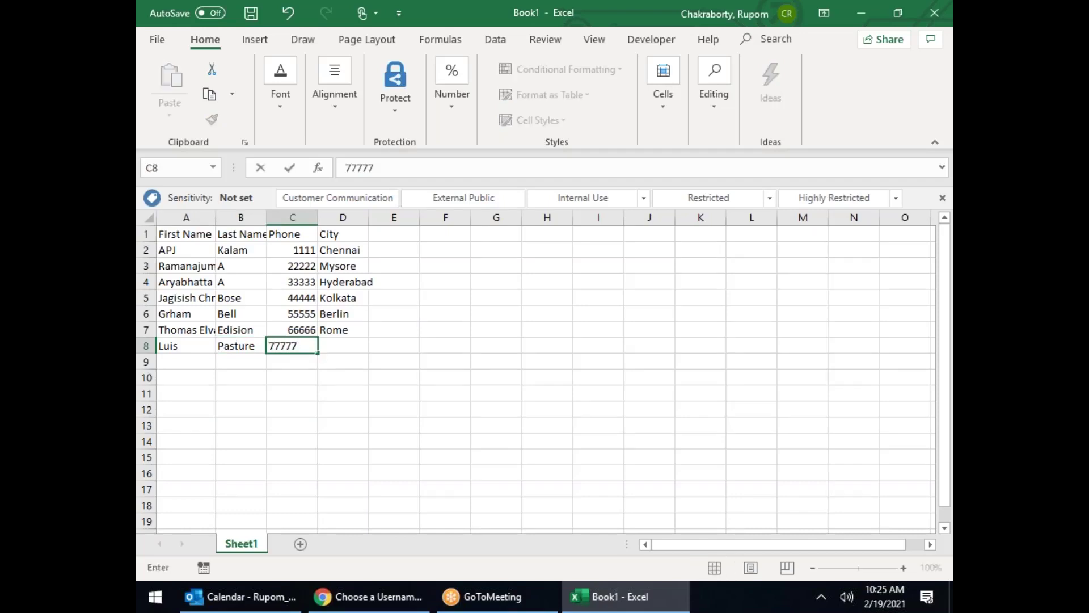
{"action": "key", "text": "Tab"}
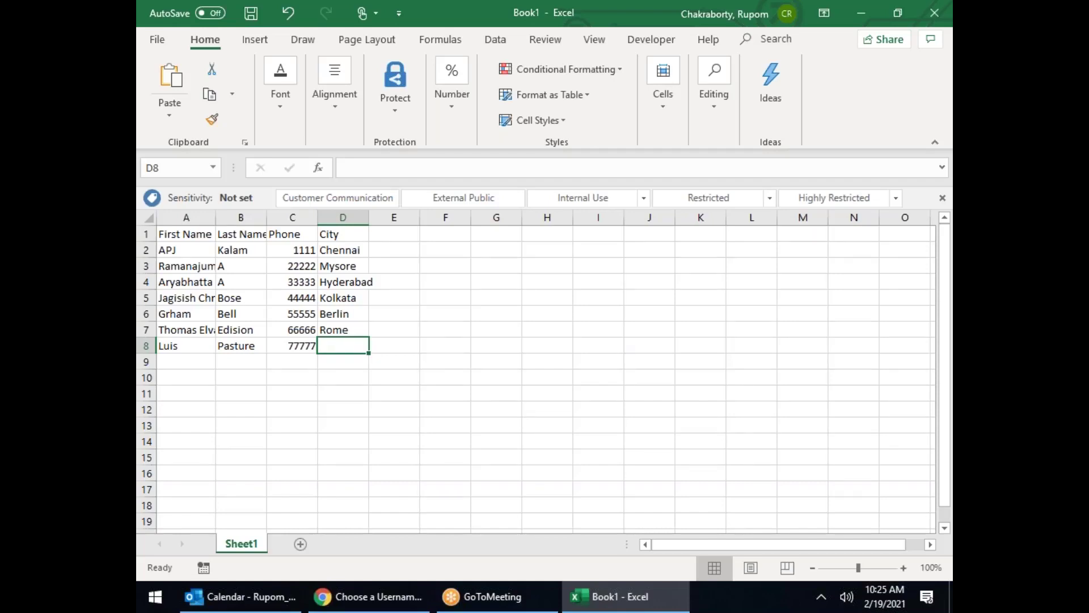
{"action": "type", "text": "Paris"}
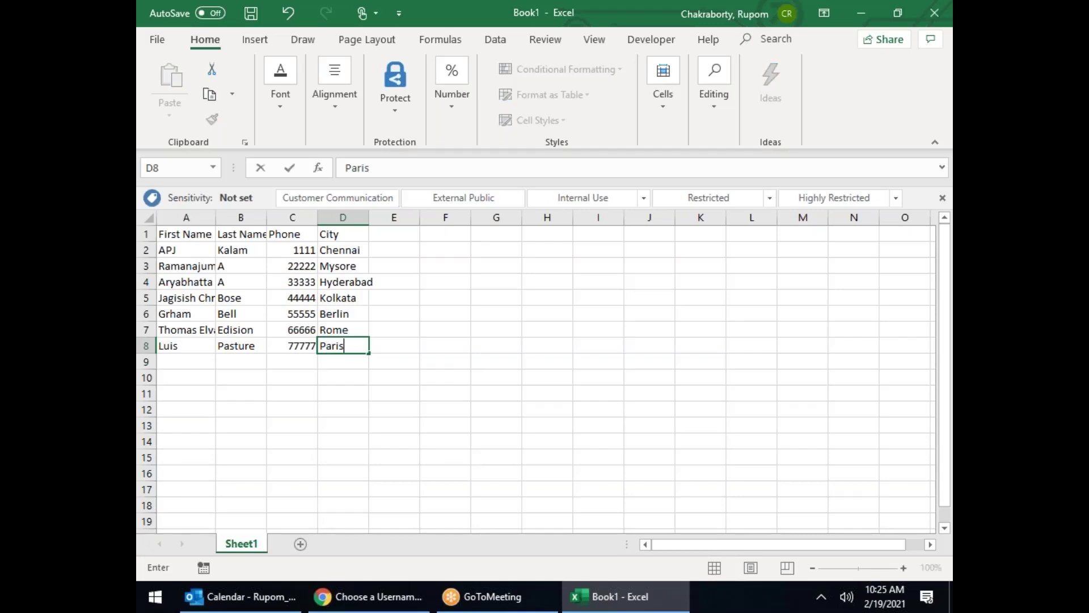
{"action": "key", "text": "Return"}
Step: Add a row 9 contact with name, phone number and city Madrid
{"action": "key", "text": "Left"}
{"action": "key", "text": "Left"}
{"action": "type", "text": "A"}
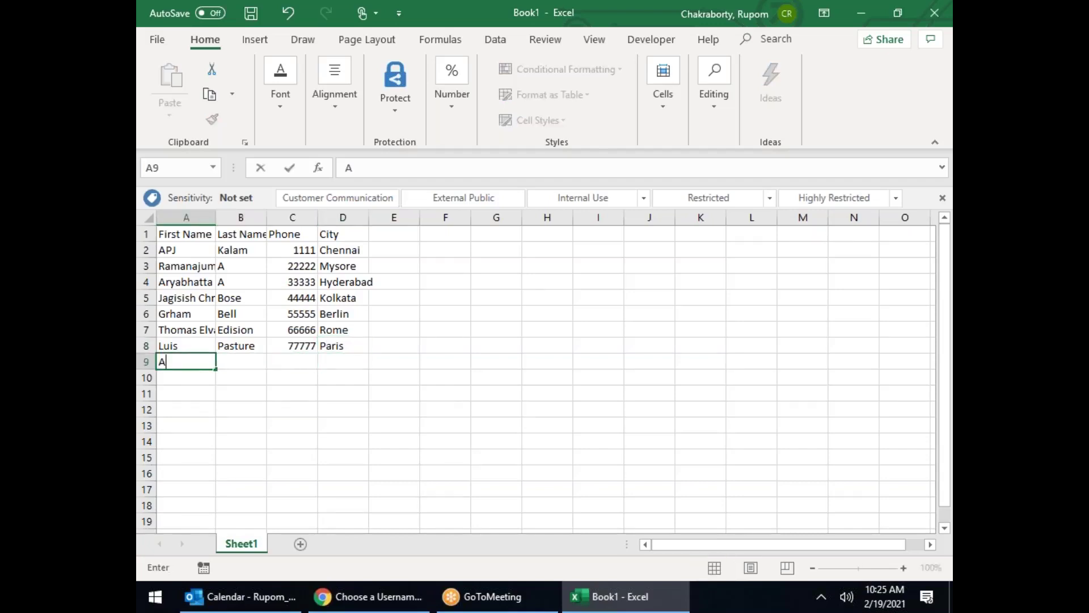
{"action": "type", "text": "lexnder"}
{"action": "key", "text": "Tab"}
{"action": "type", "text": "Flemming"}
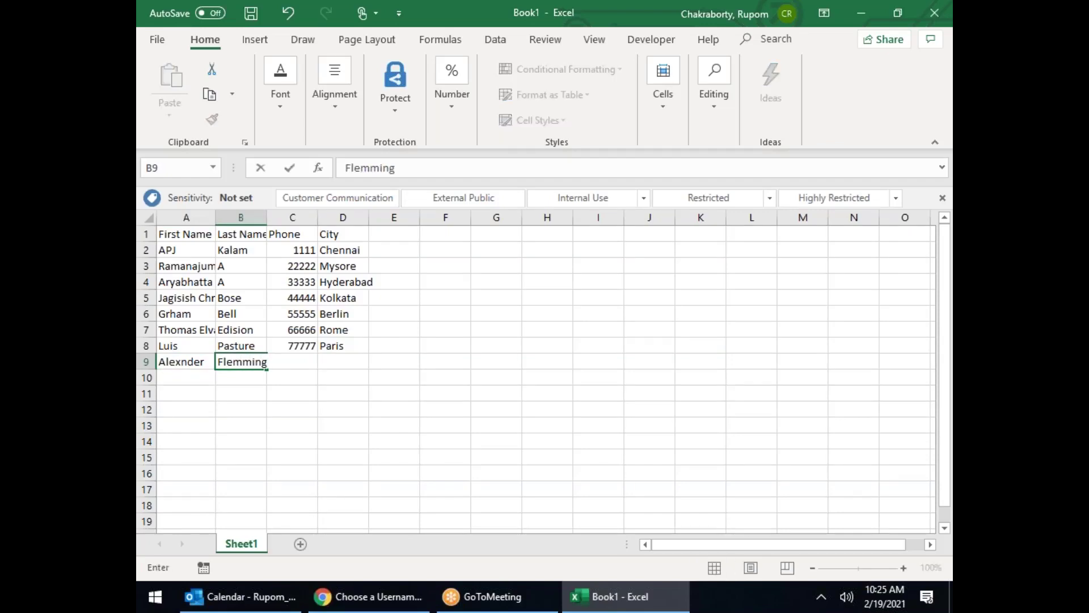
{"action": "key", "text": "Tab"}
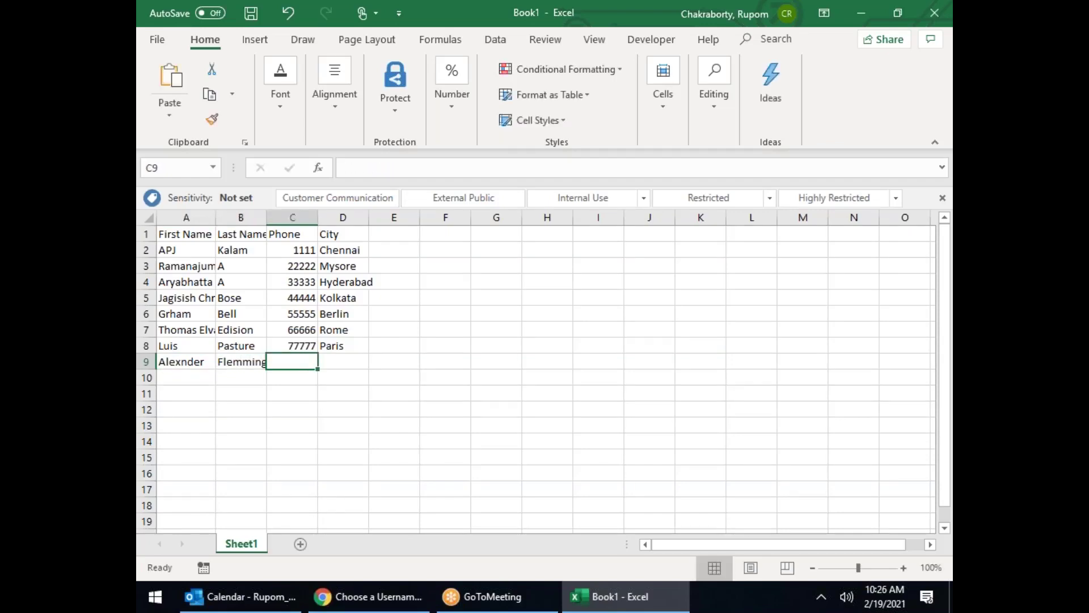
{"action": "type", "text": "88888"}
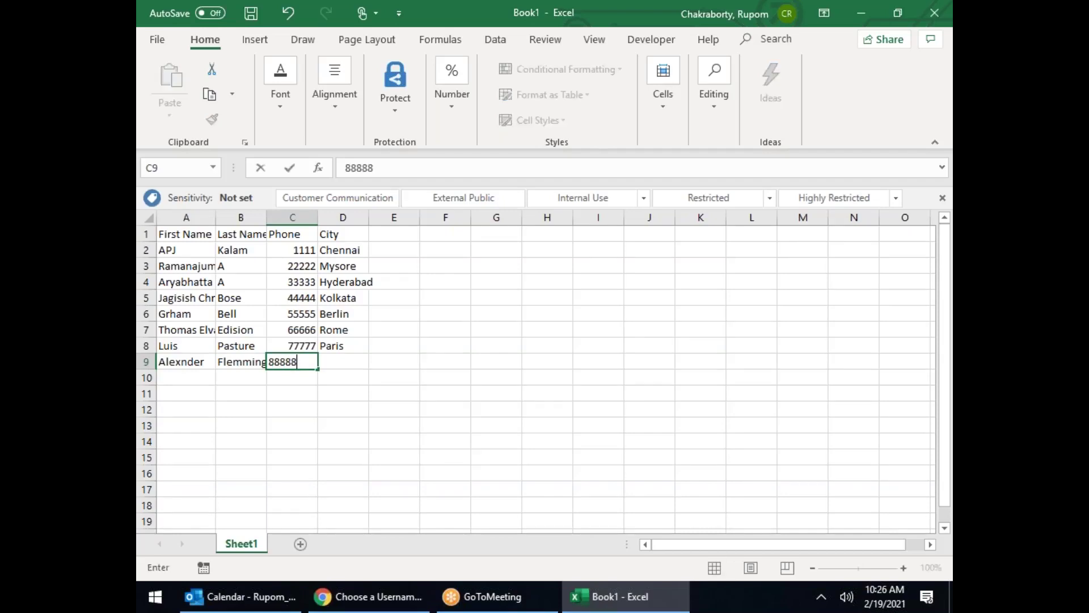
{"action": "key", "text": "Tab"}
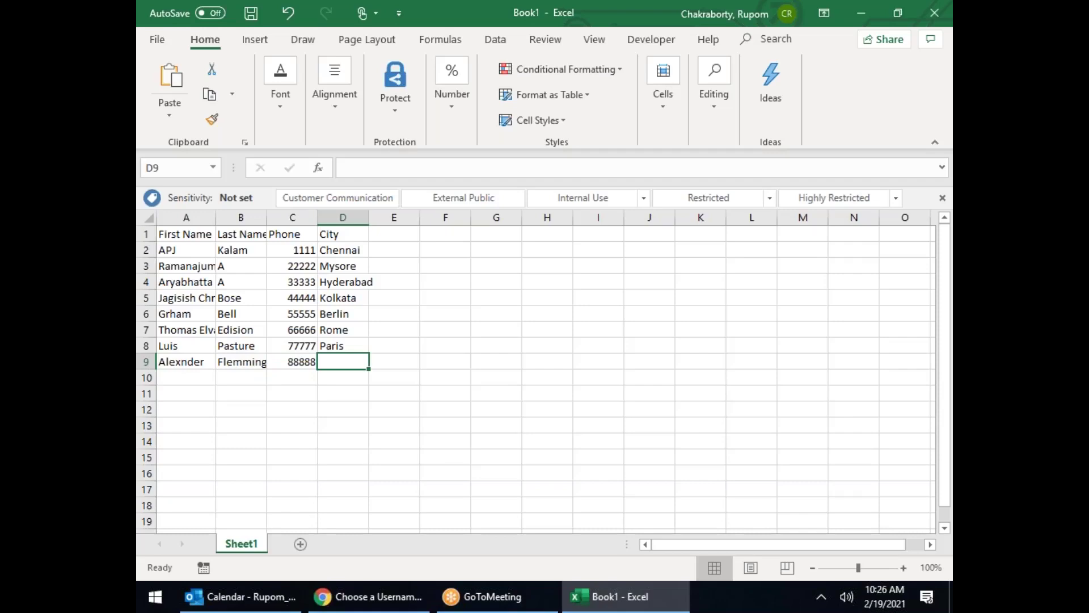
{"action": "type", "text": "Madrid"}
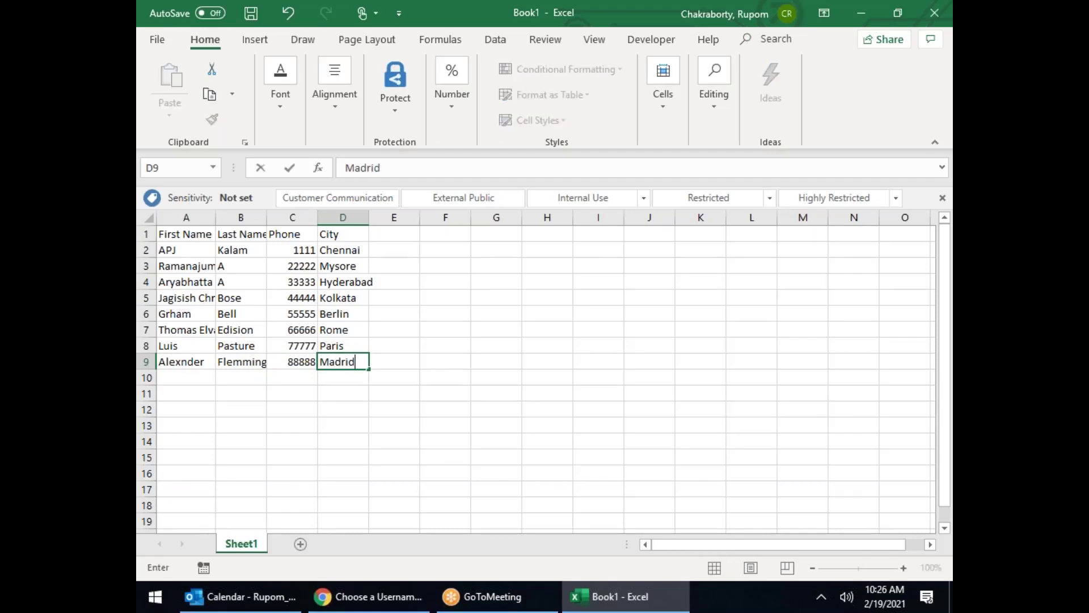
{"action": "key", "text": "Return"}
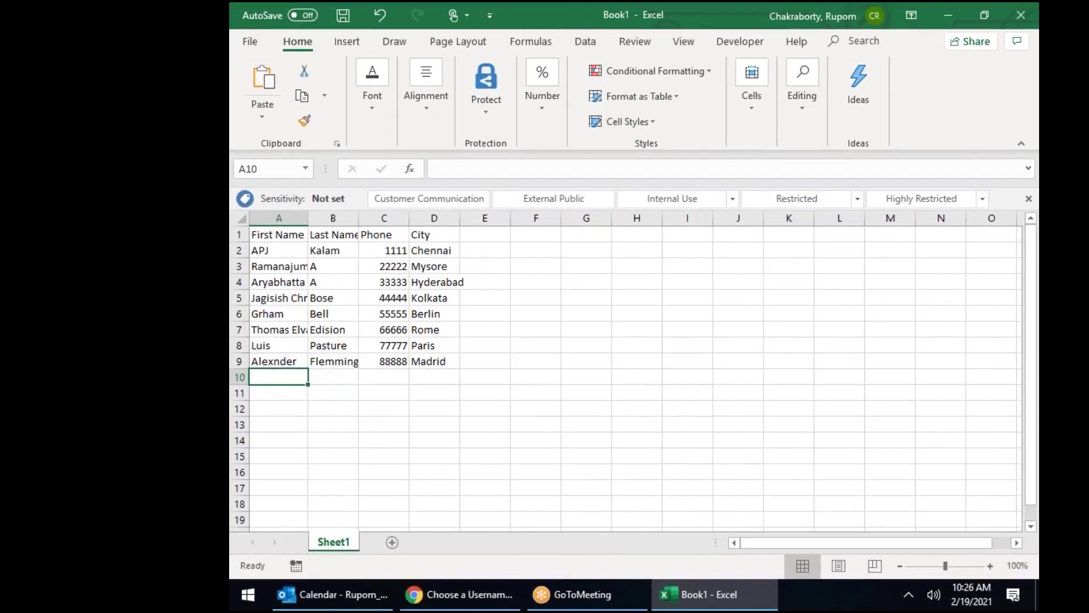
Step: Add a row 10 contact with name, phone number and city London
{"action": "type", "text": "Rudolf"}
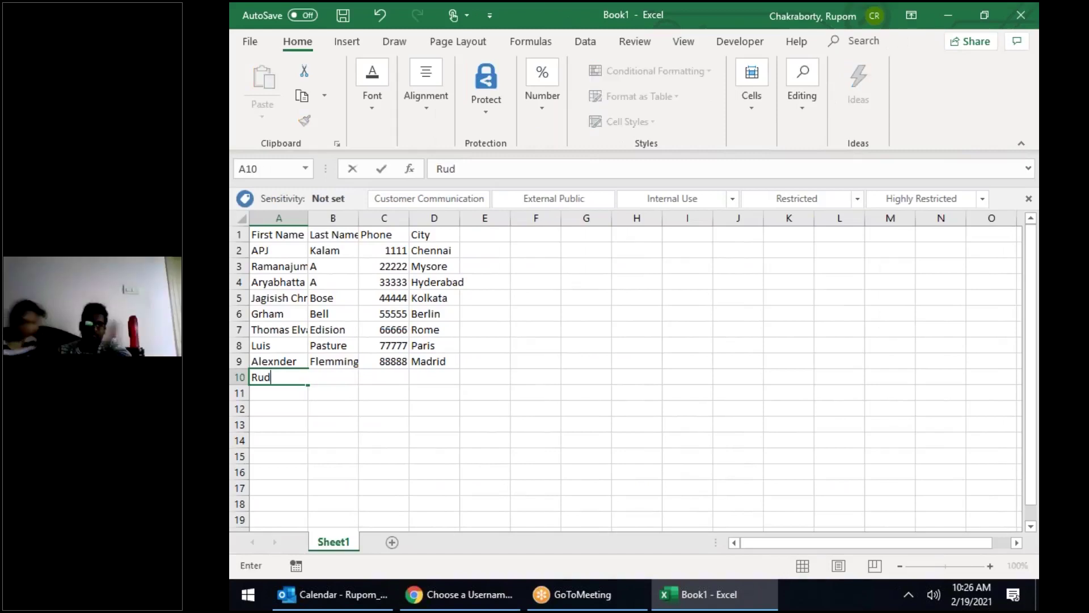
{"action": "key", "text": "Tab"}
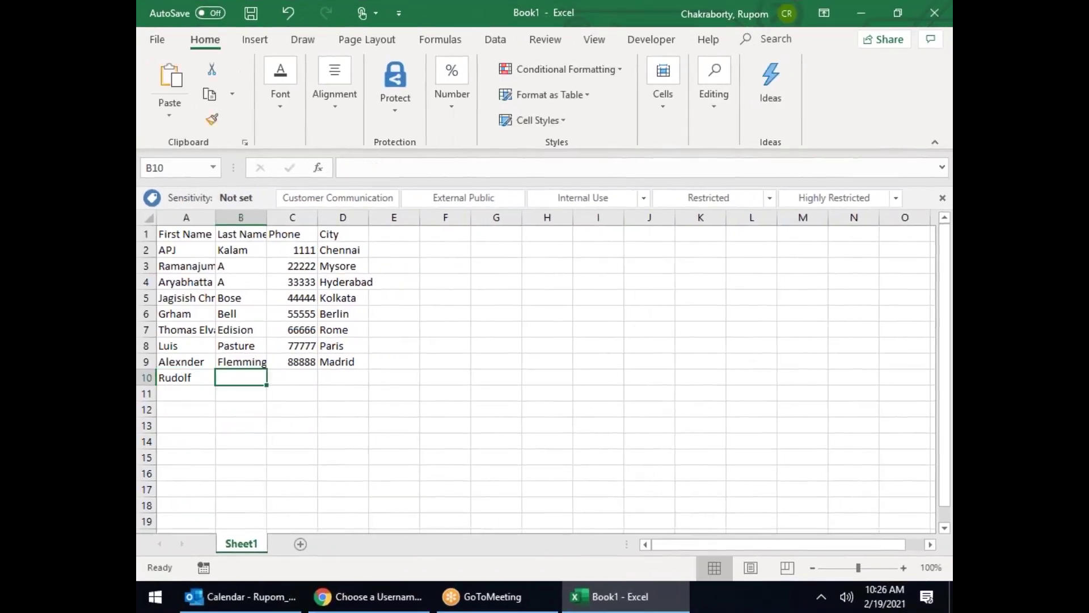
{"action": "type", "text": "Diese"}
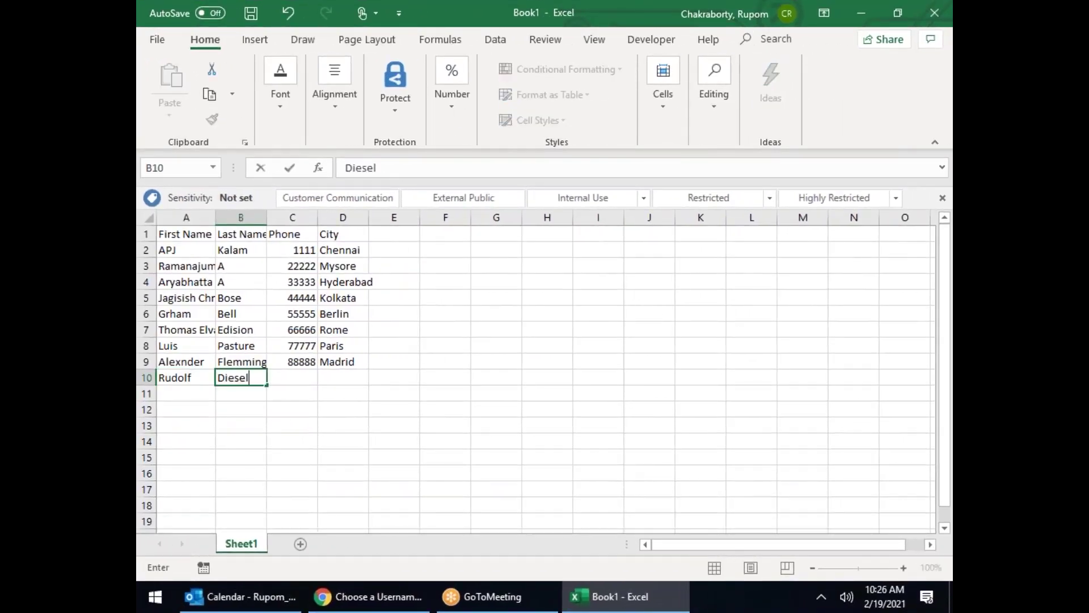
{"action": "key", "text": "Tab"}
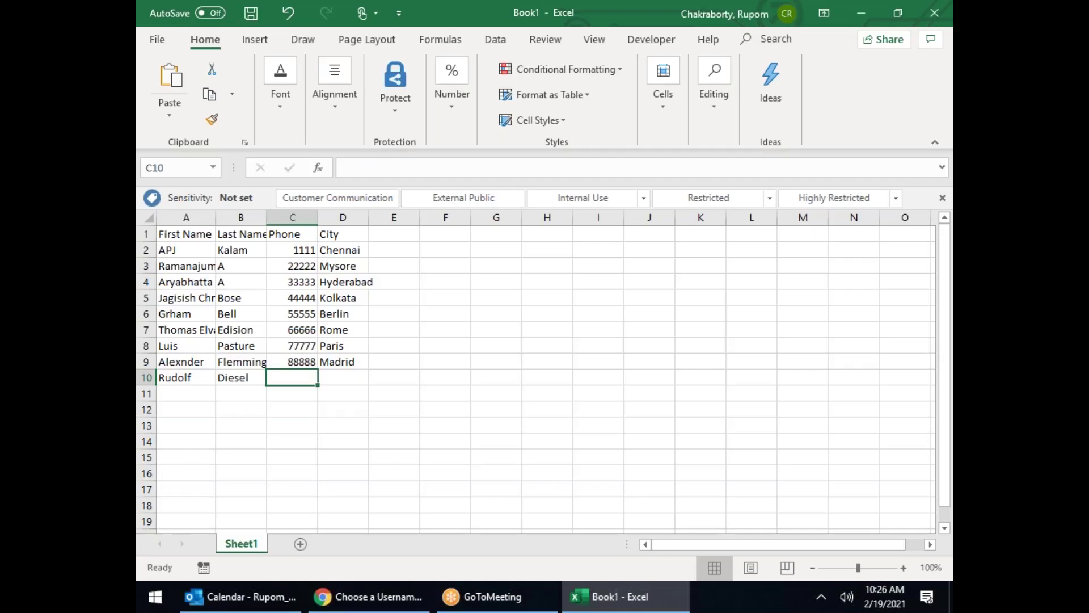
{"action": "type", "text": "999999"}
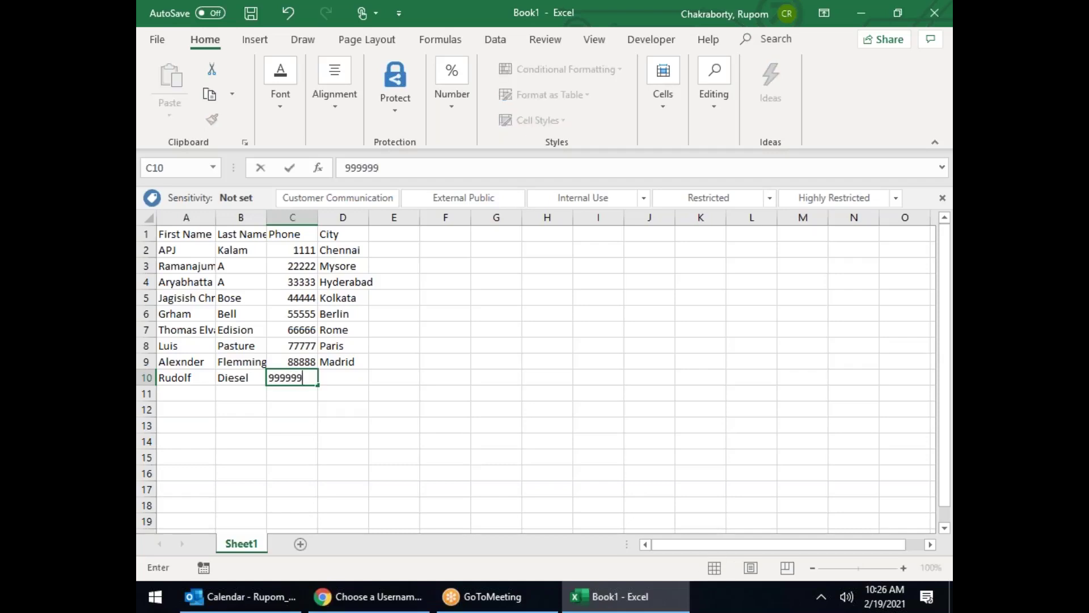
{"action": "key", "text": "Tab"}
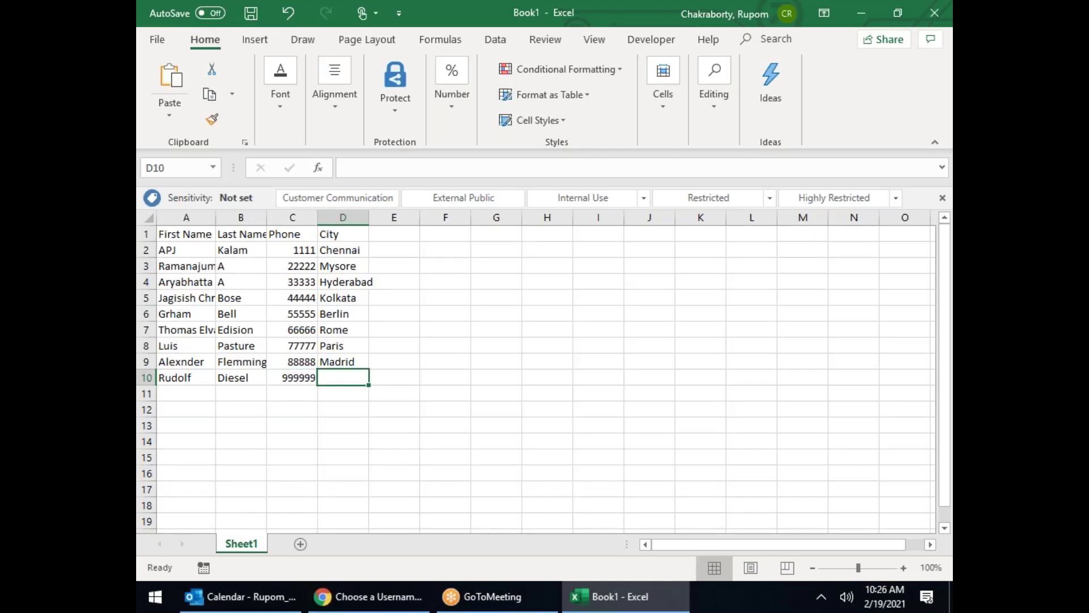
{"action": "type", "text": "London"}
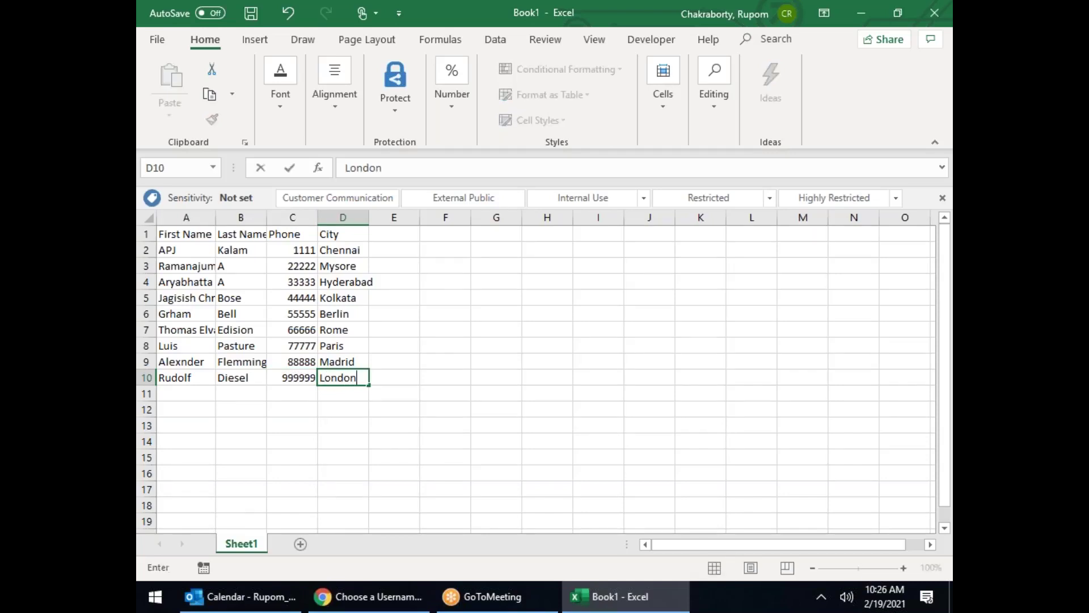
{"action": "key", "text": "Left"}
{"action": "key", "text": "Down"}
{"action": "key", "text": "Left"}
{"action": "key", "text": "Left"}
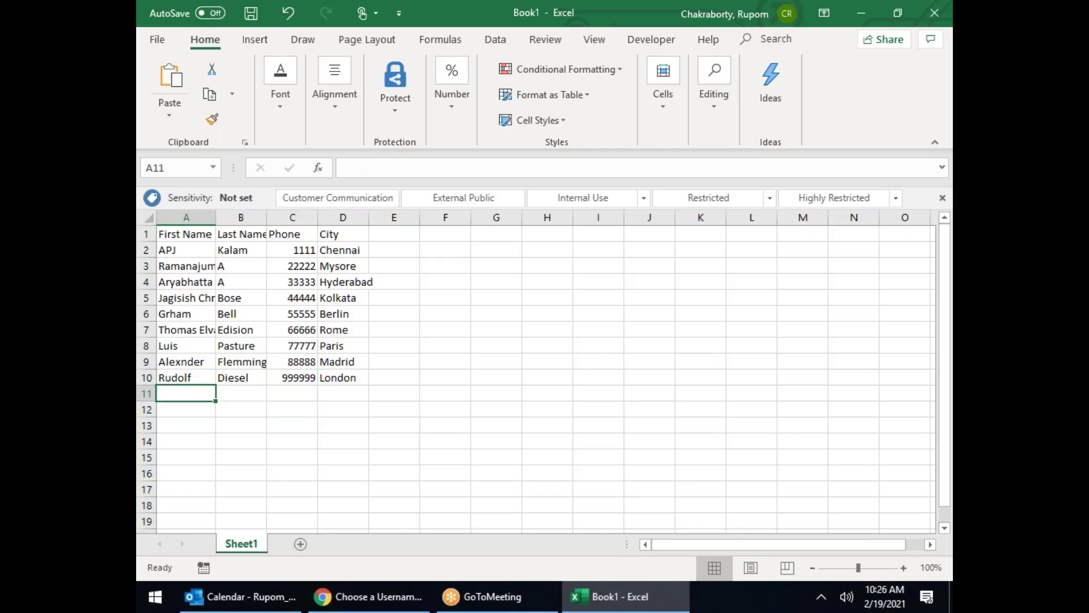
Step: Add a row 11 contact with name, phone number and city London
{"action": "type", "text": "Madam"}
{"action": "key", "text": "Right"}
{"action": "type", "text": "Curie"}
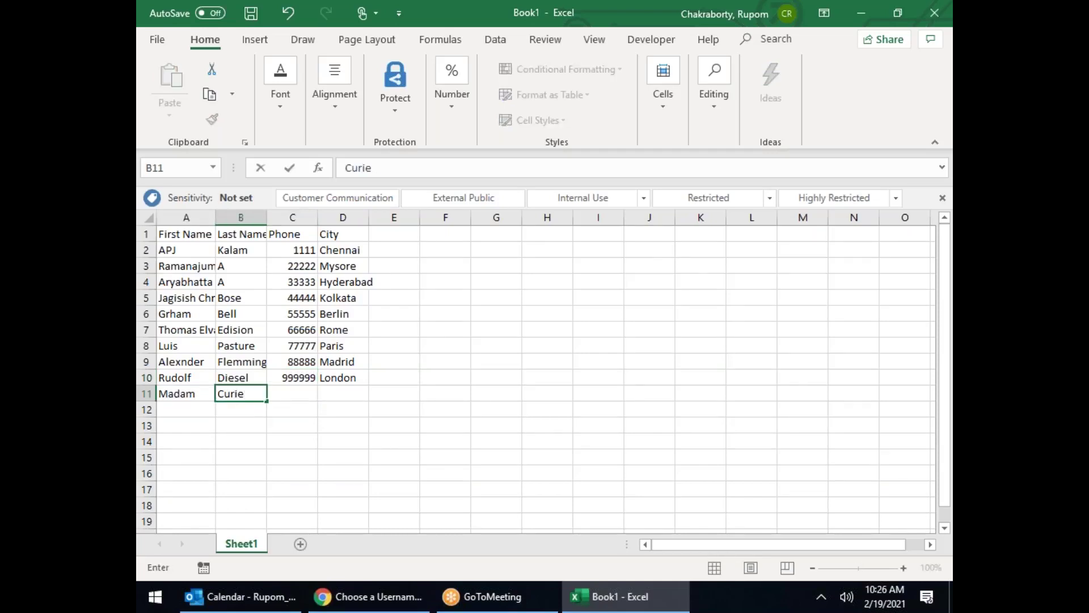
{"action": "key", "text": "Right"}
{"action": "type", "text": "100000"}
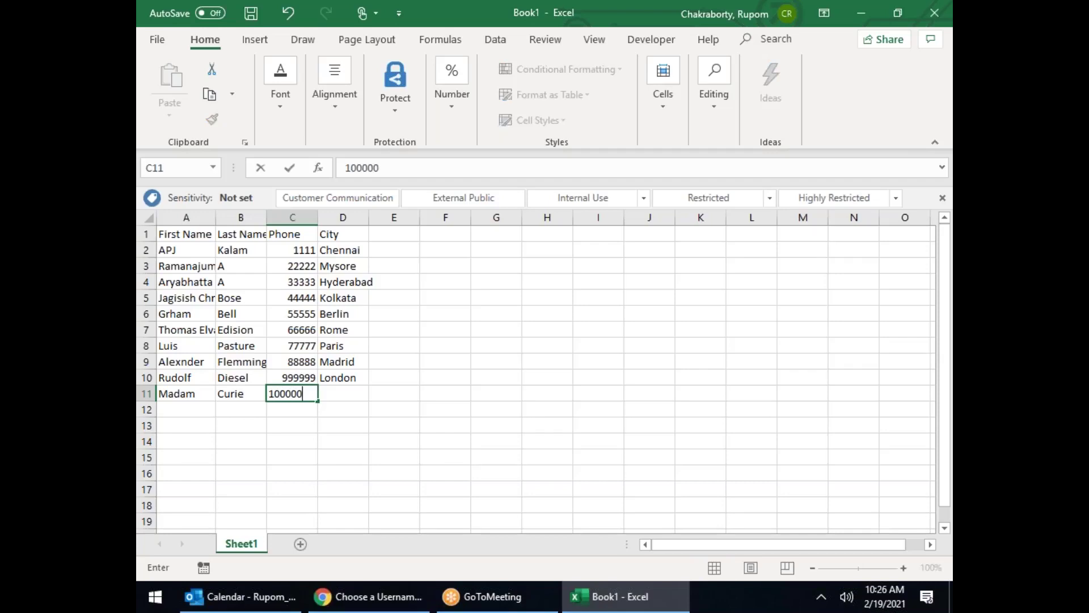
{"action": "key", "text": "Right"}
{"action": "type", "text": "London"}
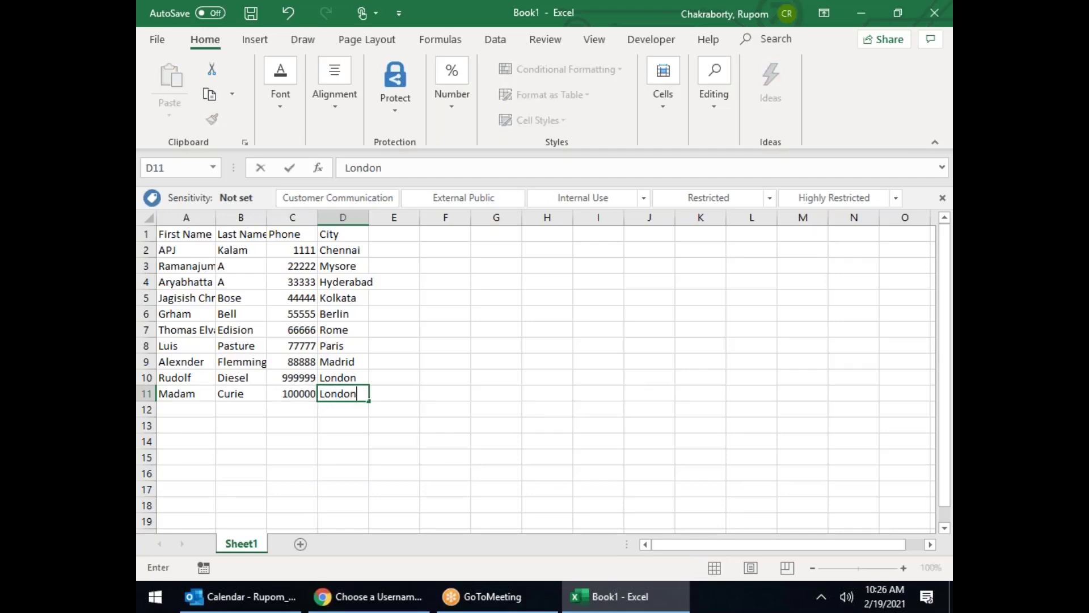
{"action": "key", "text": "Return"}
{"action": "key", "text": "Left"}
{"action": "key", "text": "Left"}
{"action": "key", "text": "Left"}
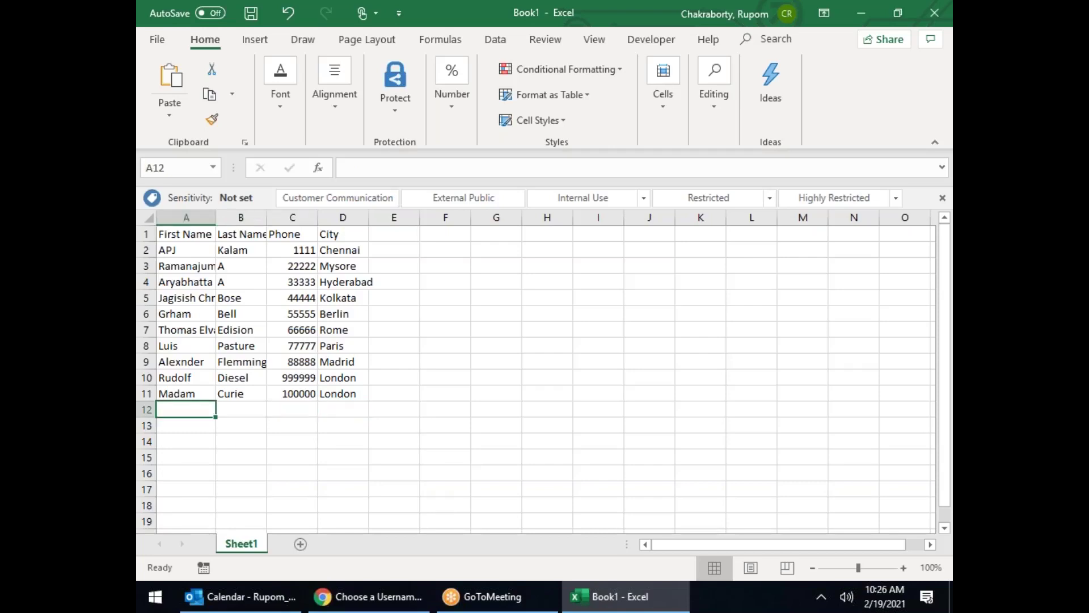
Step: Add a row 12 contact with city Oslo, shortening the last name in B12
{"action": "type", "text": "Albert"}
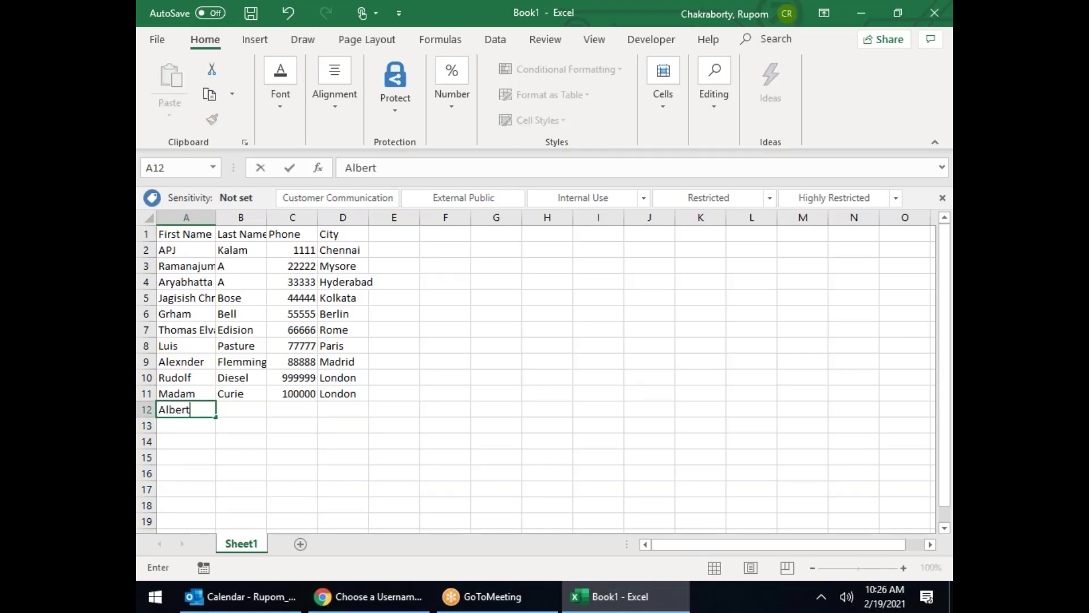
{"action": "key", "text": "Tab"}
{"action": "type", "text": "Edision"}
{"action": "key", "text": "Tab"}
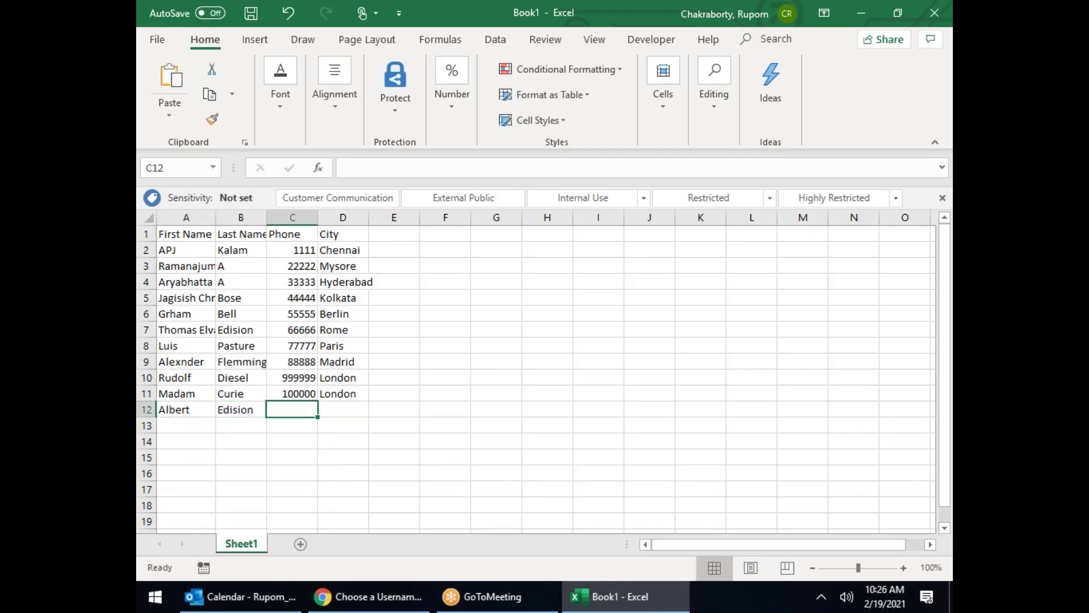
{"action": "double_click", "coordinate": [255, 408]}
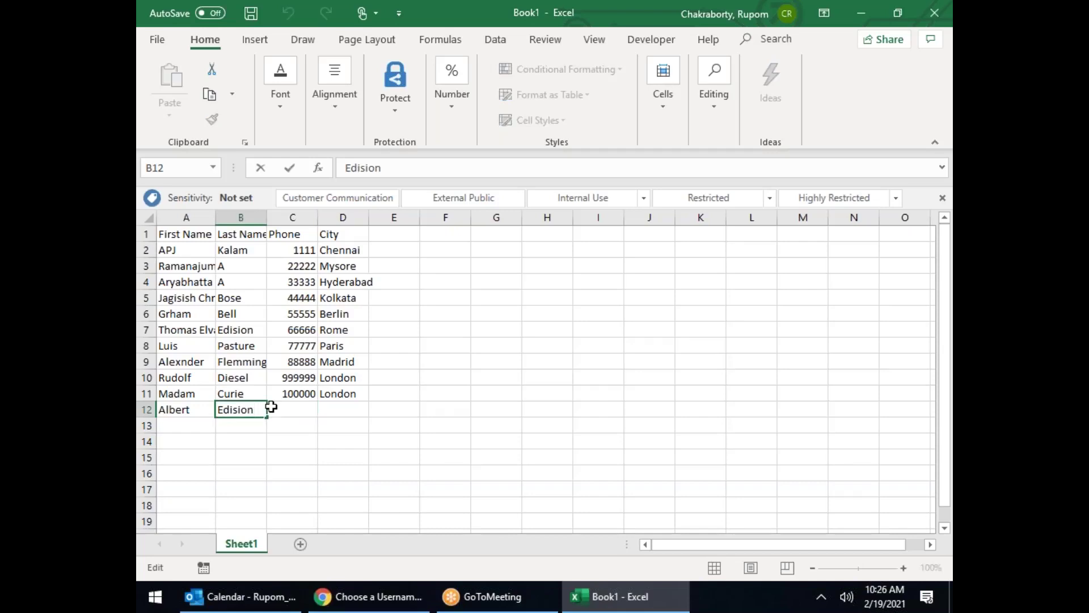
{"action": "key", "text": "BackSpace"}
{"action": "key", "text": "BackSpace"}
{"action": "key", "text": "BackSpace"}
{"action": "key", "text": "BackSpace"}
{"action": "key", "text": "BackSpace"}
{"action": "key", "text": "BackSpace"}
{"action": "left_click", "coordinate": [302, 406]}
{"action": "type", "text": "100001"}
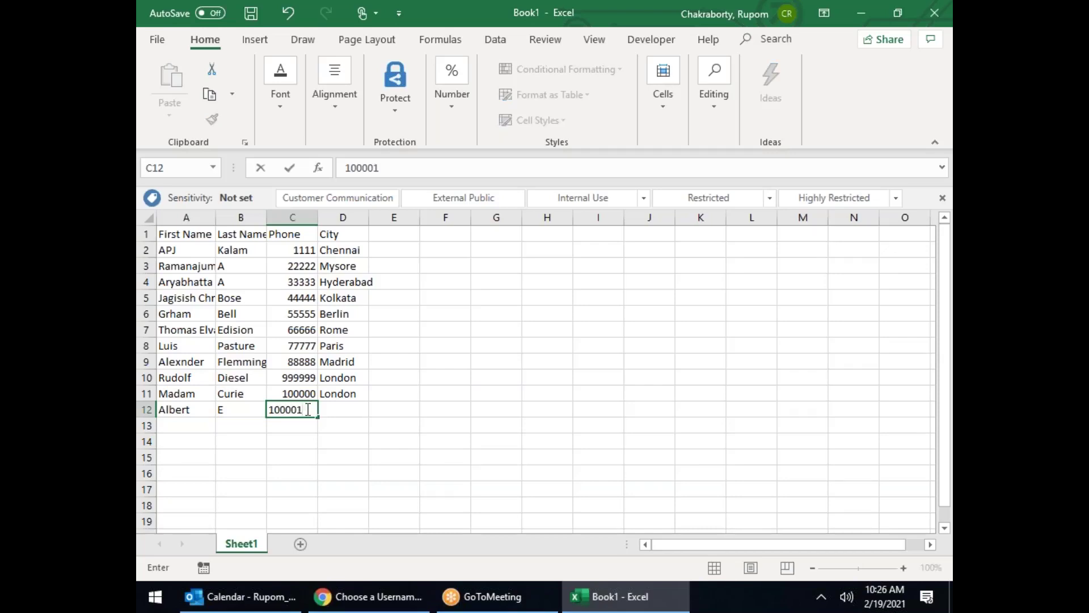
{"action": "key", "text": "Tab"}
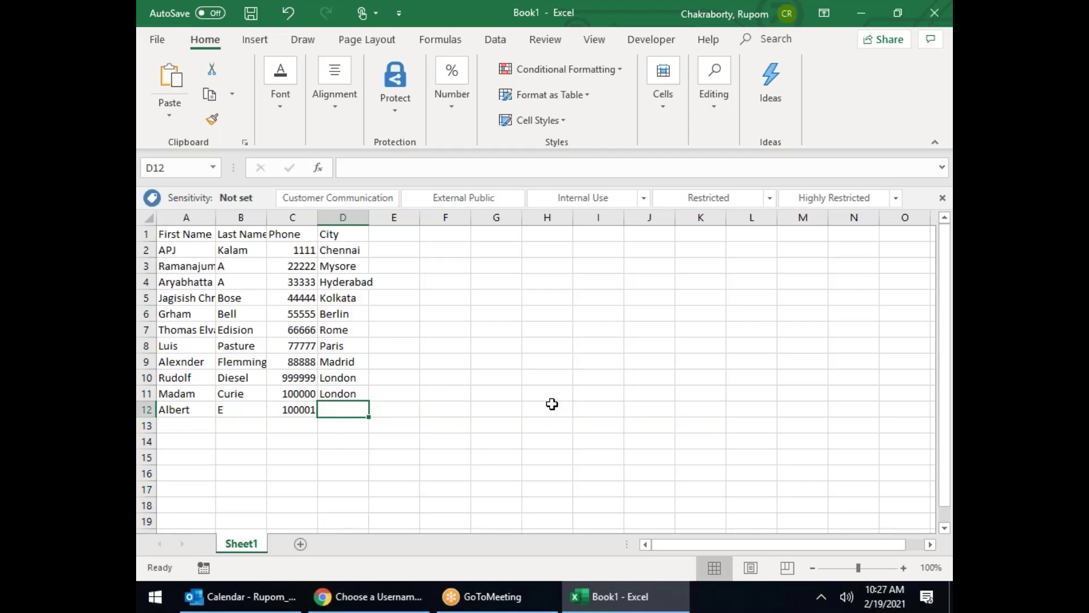
{"action": "type", "text": "oSLO"}
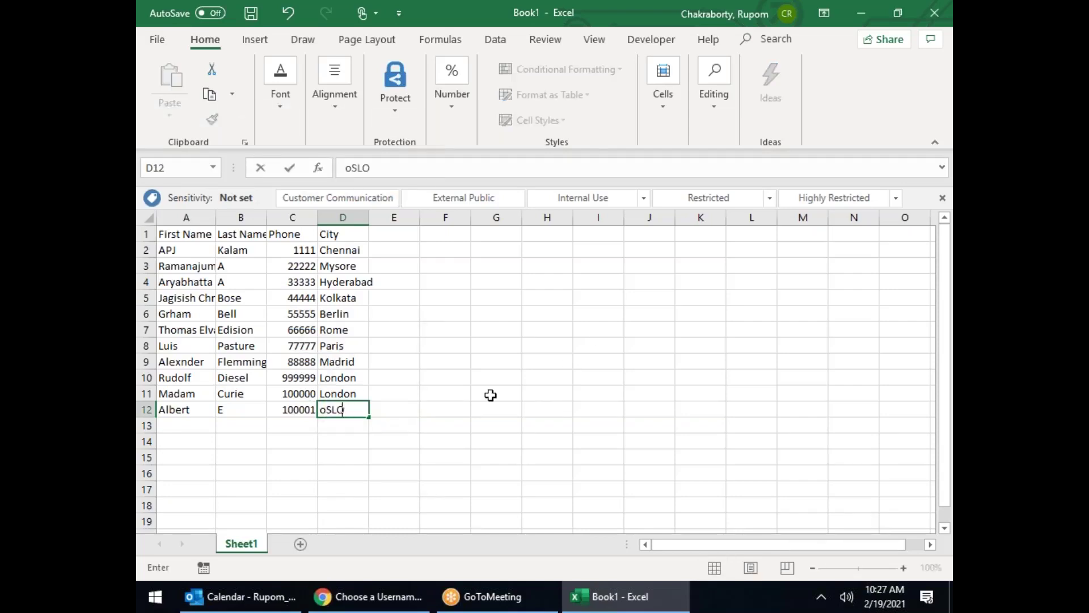
{"action": "left_click", "coordinate": [489, 394]}
{"action": "left_click", "coordinate": [179, 431]}
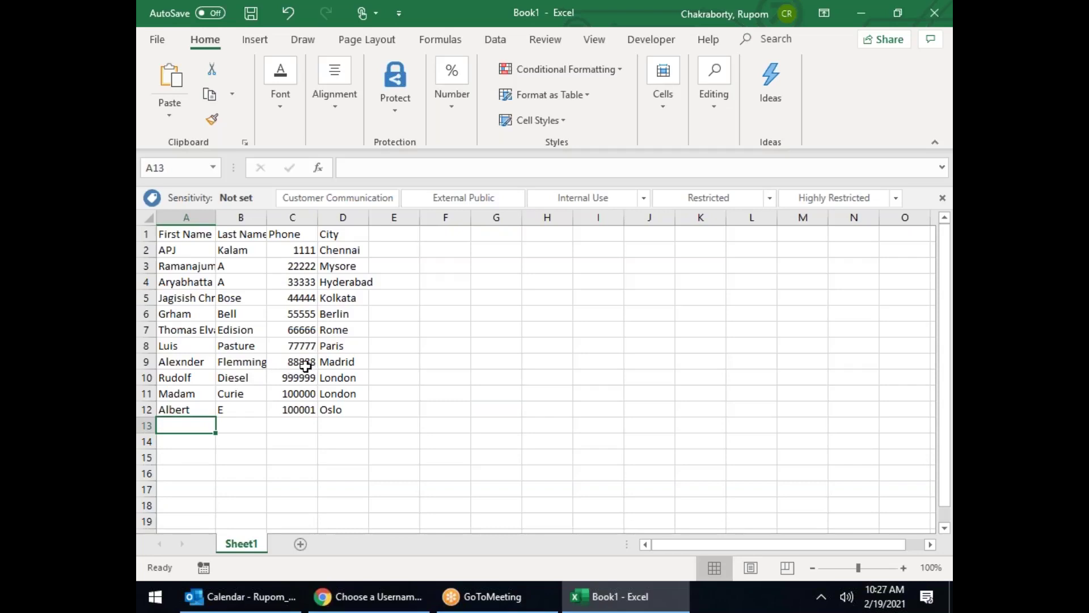
{"action": "left_click_drag", "start_coordinate": [173, 251], "coordinate": [190, 412]}
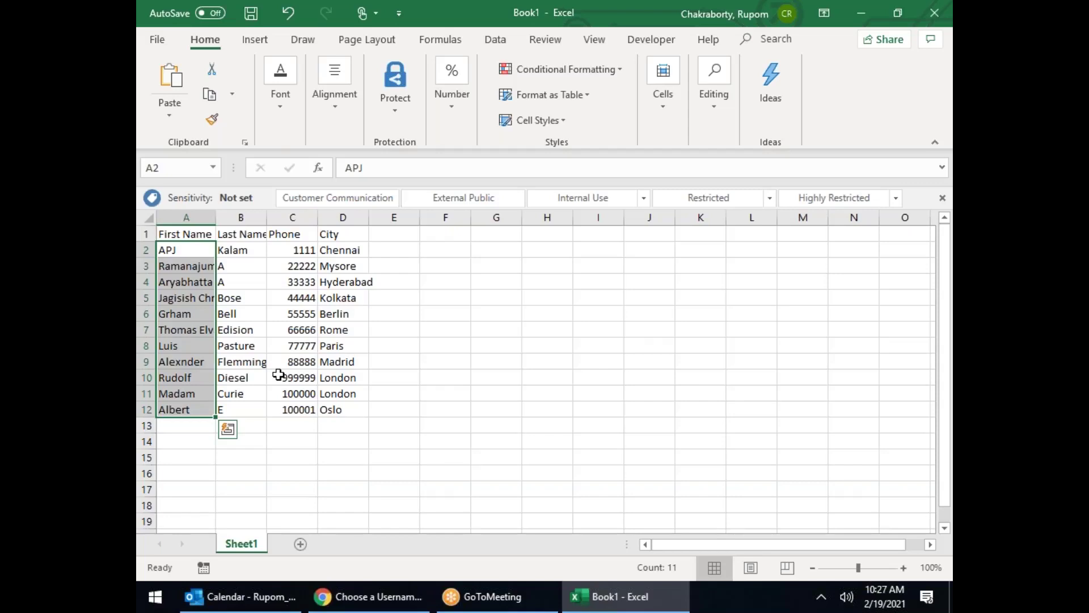
{"action": "left_click", "coordinate": [326, 271]}
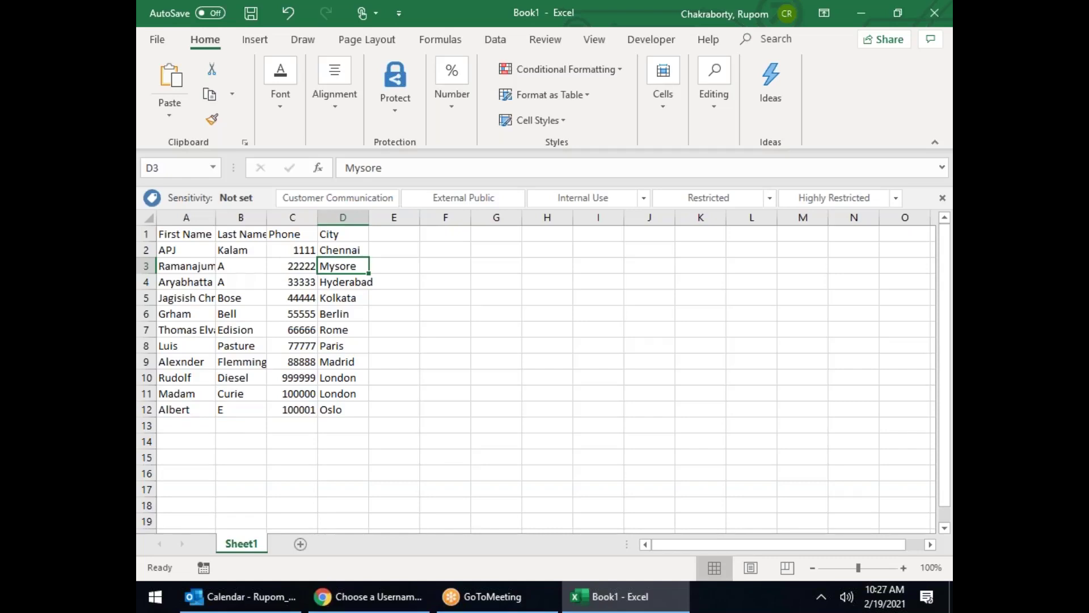
{"action": "left_click_drag", "start_coordinate": [182, 253], "coordinate": [346, 395]}
{"action": "left_click", "coordinate": [328, 325]}
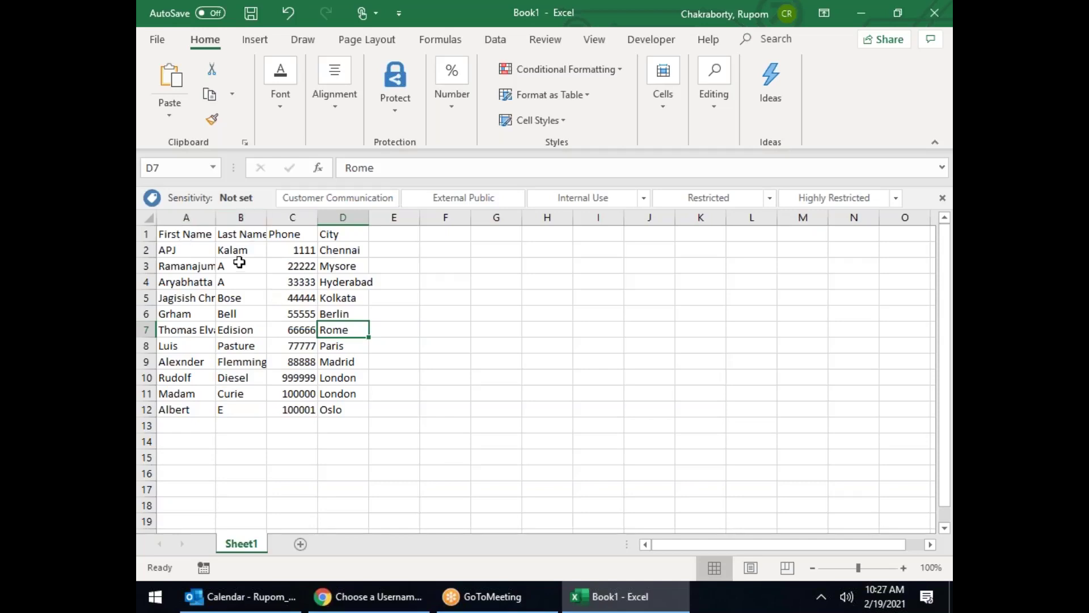
{"action": "left_click_drag", "start_coordinate": [190, 234], "coordinate": [342, 226]}
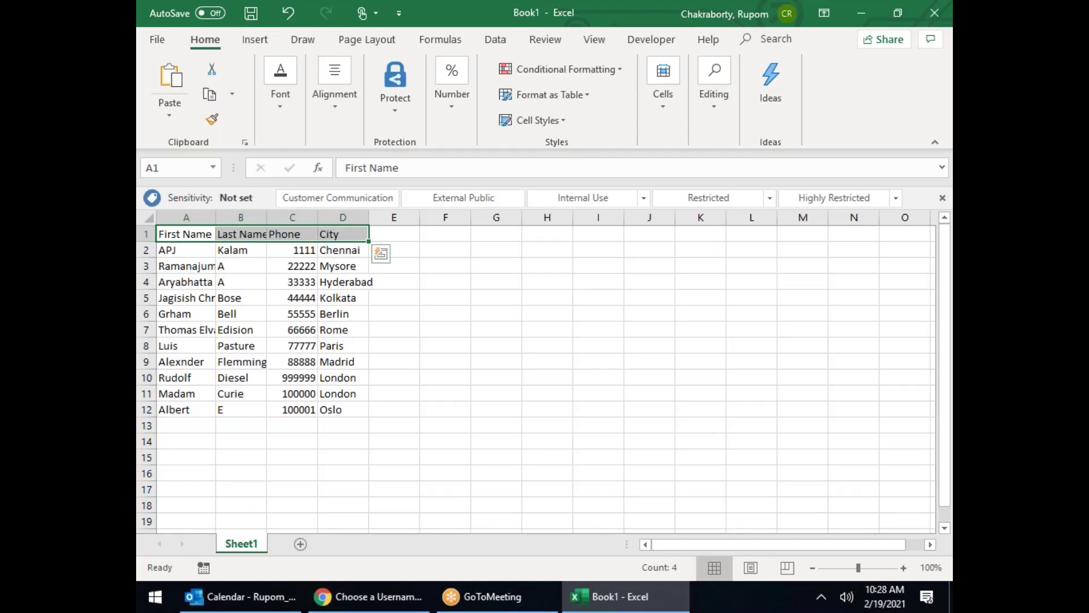
Step: Copy the First Name header from A1 over B1's Last Name header
{"action": "left_click", "coordinate": [193, 234]}
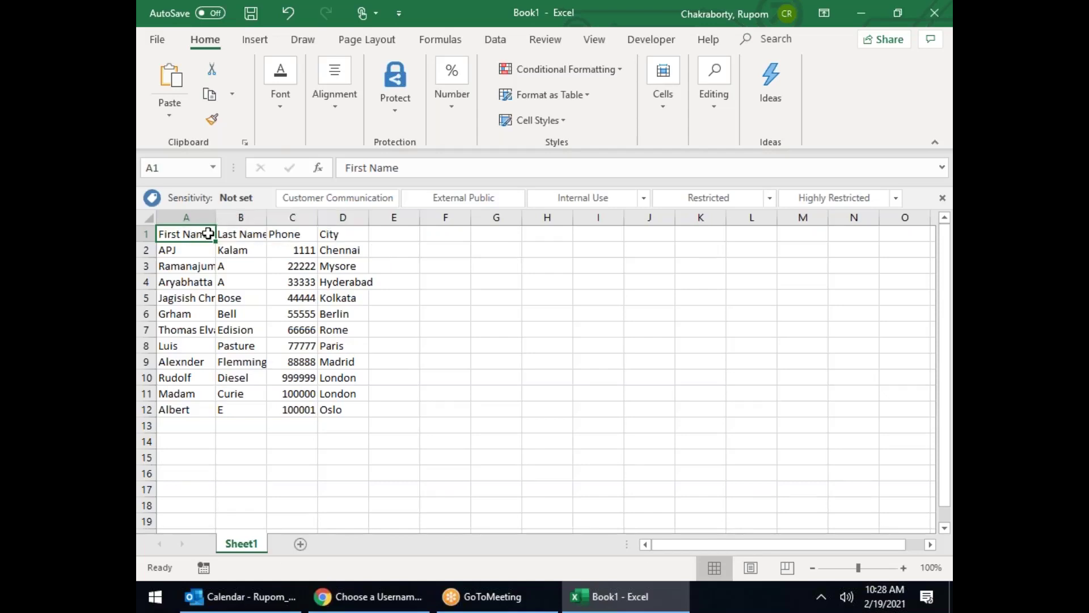
{"action": "key", "text": "ctrl+c"}
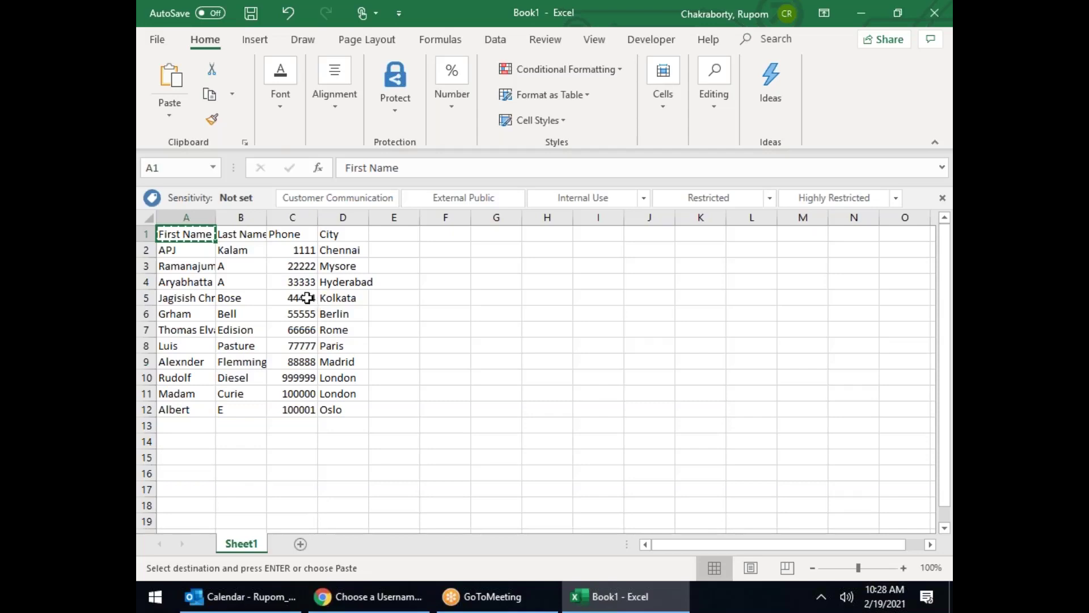
{"action": "left_click", "coordinate": [249, 238]}
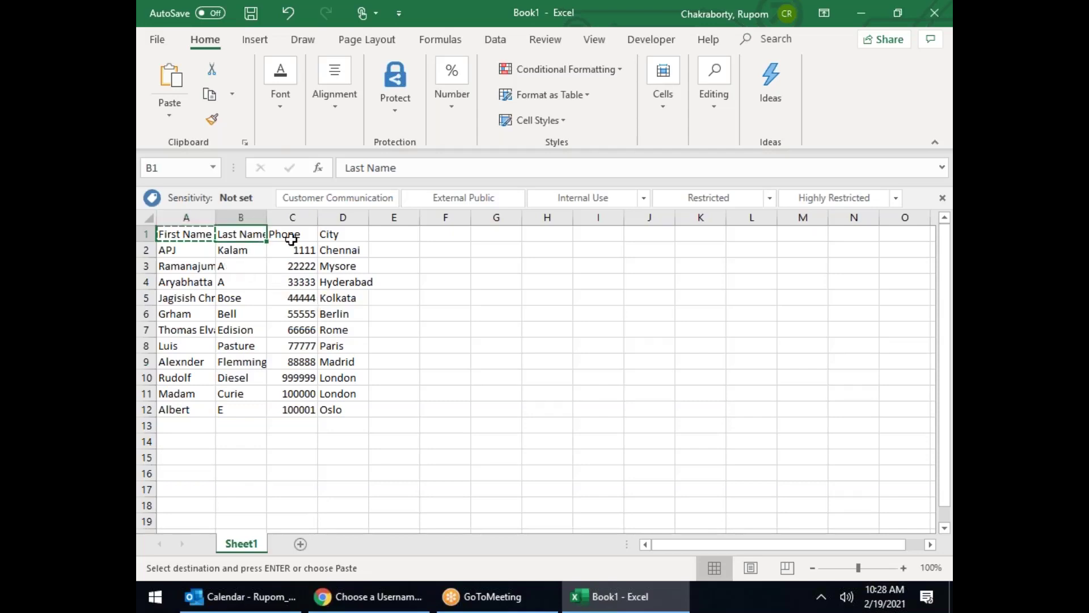
{"action": "key", "text": "ctrl+v"}
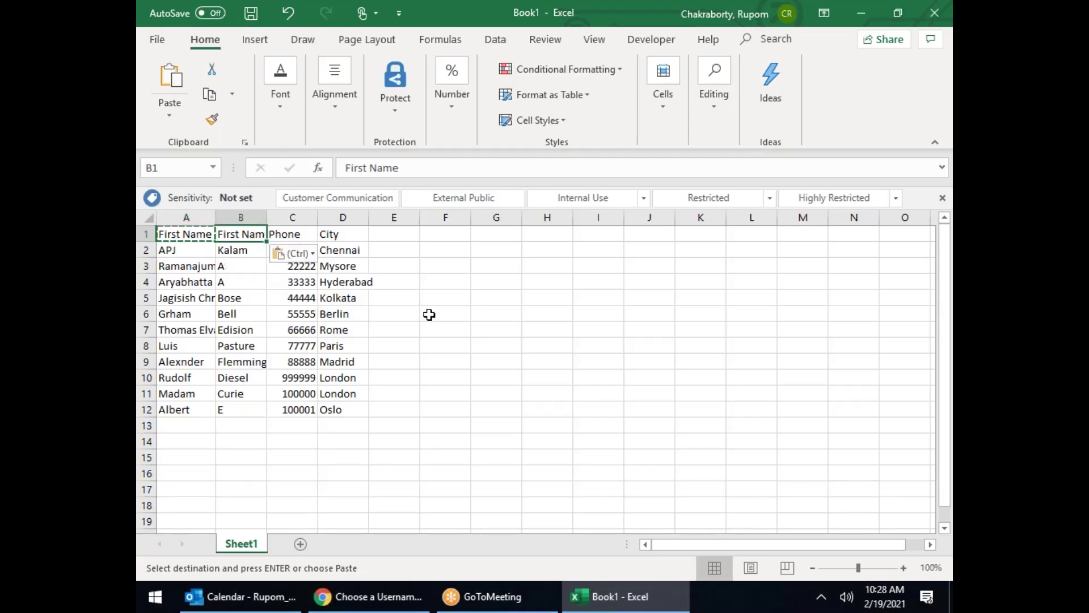
{"action": "left_click", "coordinate": [147, 234]}
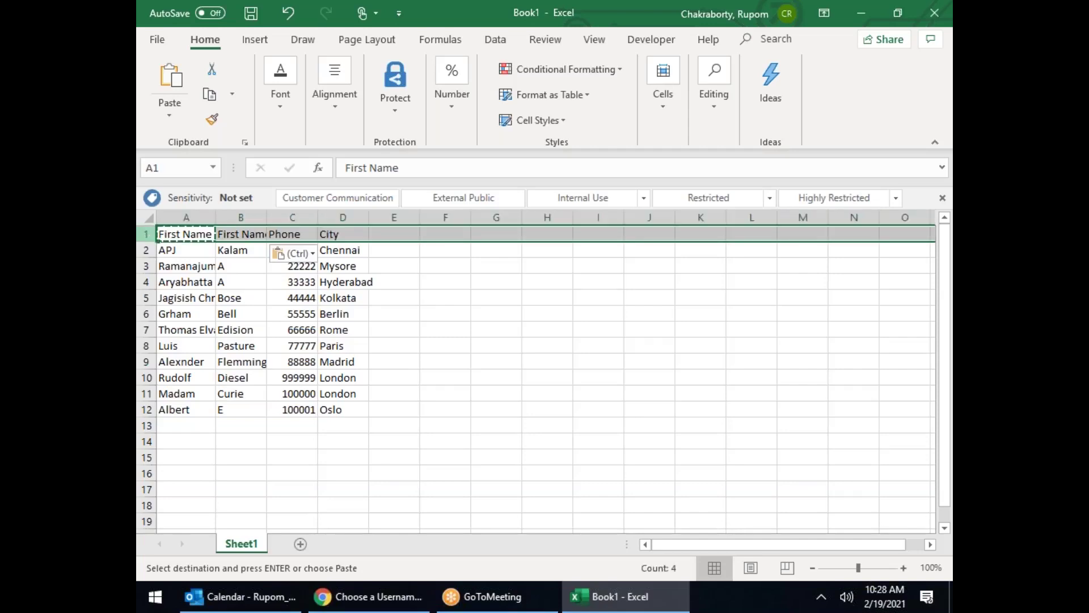
{"action": "left_click", "coordinate": [186, 236]}
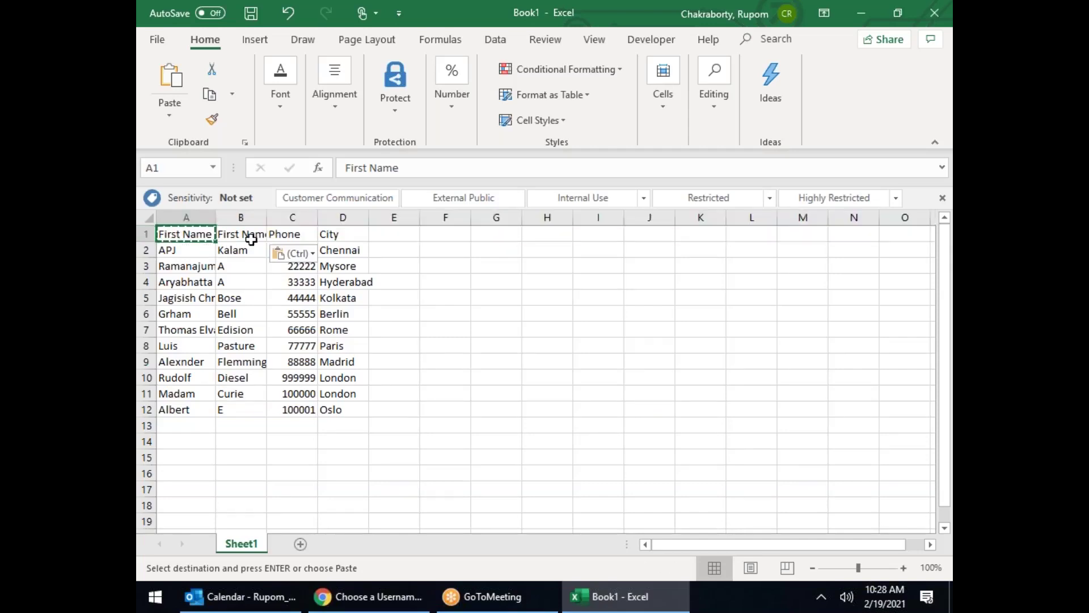
{"action": "left_click", "coordinate": [252, 238]}
{"action": "left_click", "coordinate": [202, 217]}
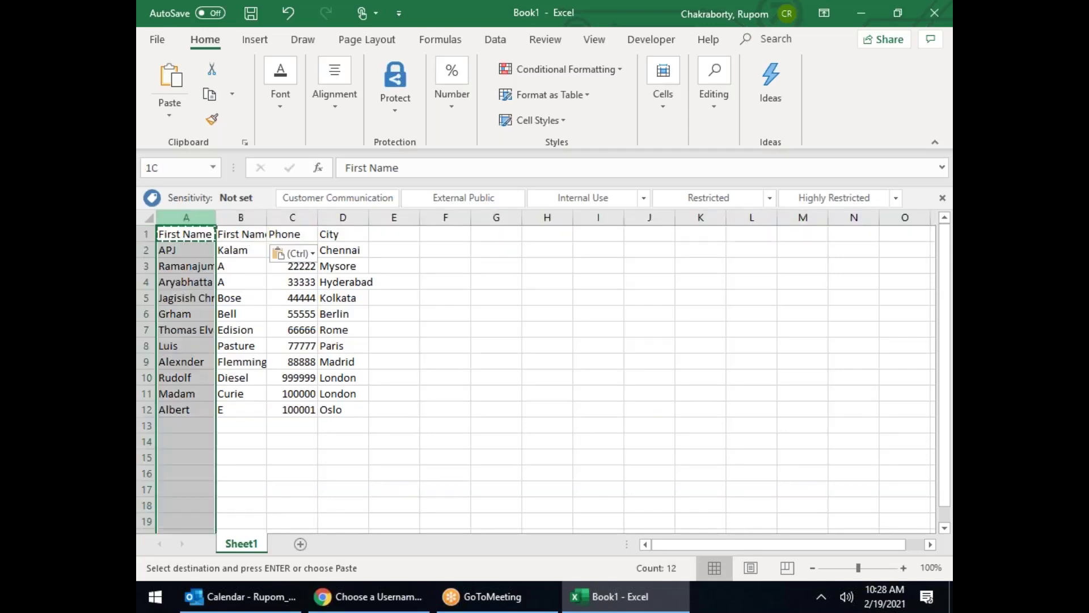
{"action": "left_click", "coordinate": [236, 214]}
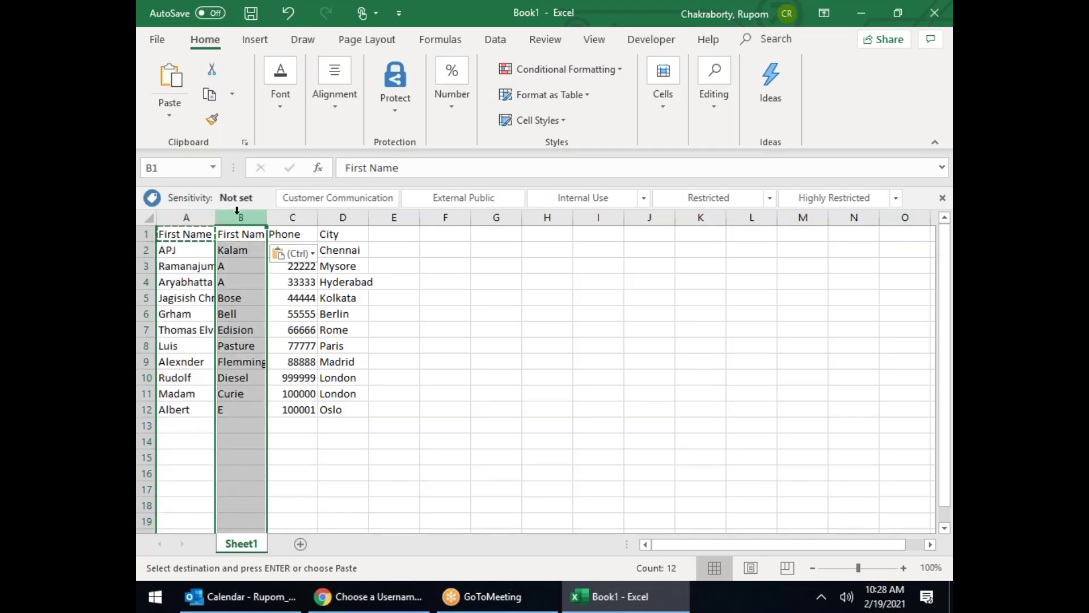
{"action": "left_click", "coordinate": [241, 234]}
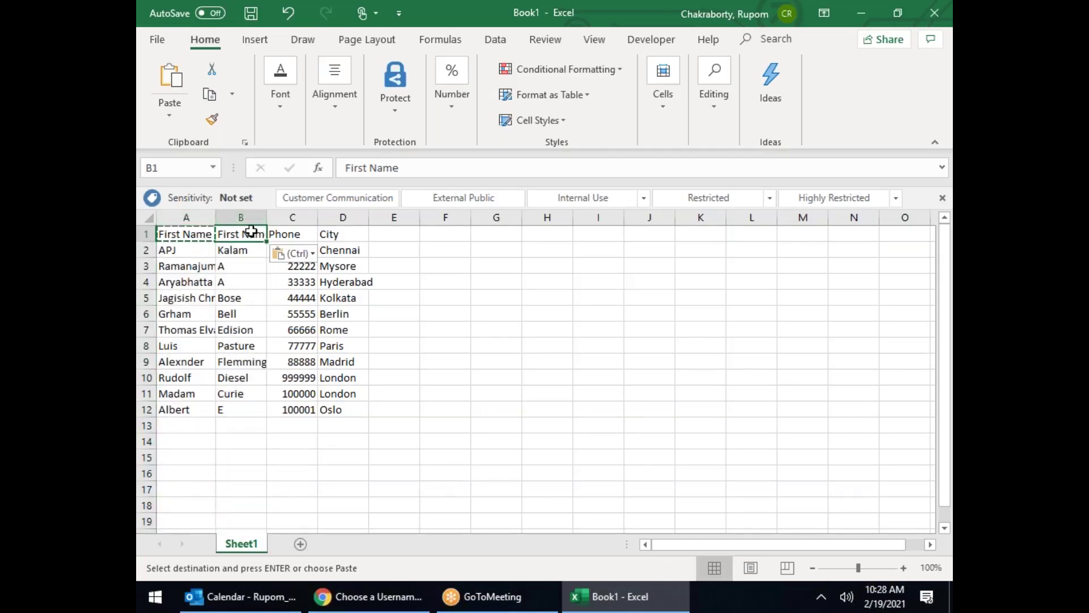
{"action": "key", "text": "ctrl+z"}
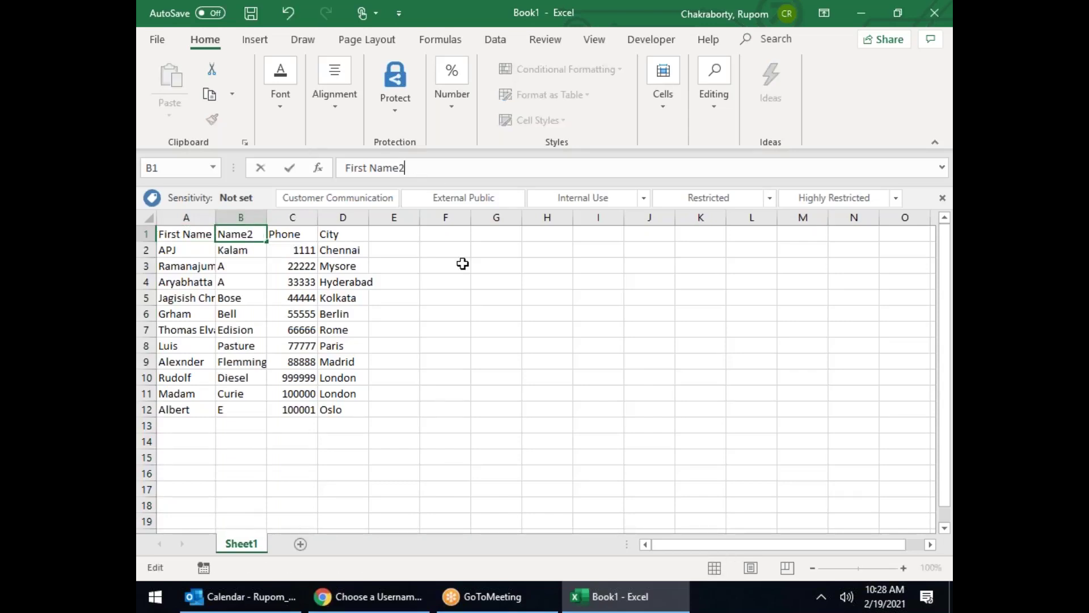
{"action": "key", "text": "ctrl+y"}
Step: Make B1 read First Name2, autofit the name columns, and undo column A's widening
{"action": "left_click", "coordinate": [446, 297]}
{"action": "double_click", "coordinate": [267, 217]}
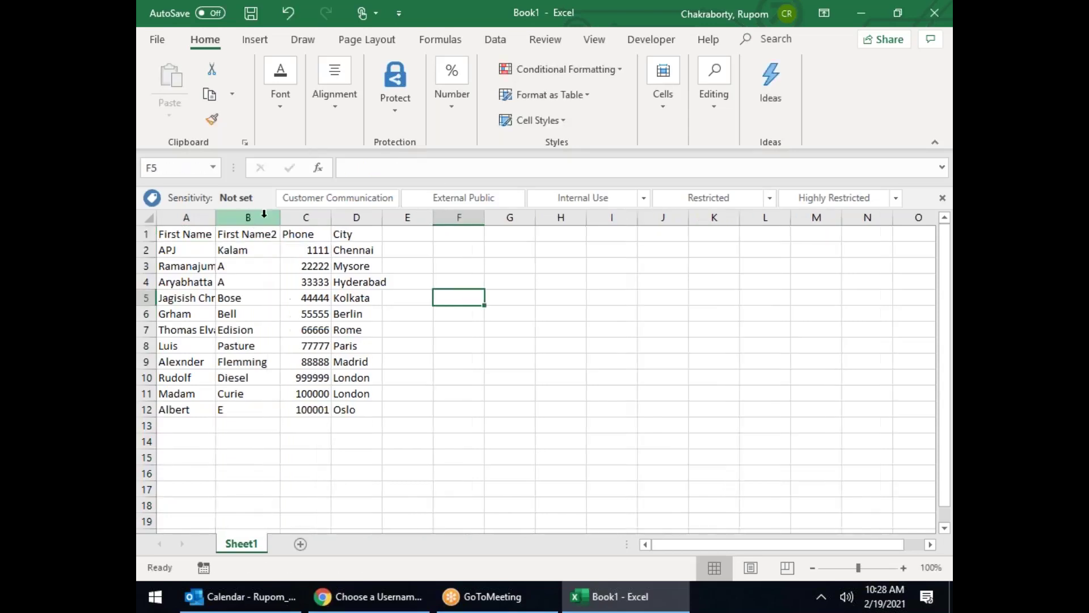
{"action": "double_click", "coordinate": [213, 217]}
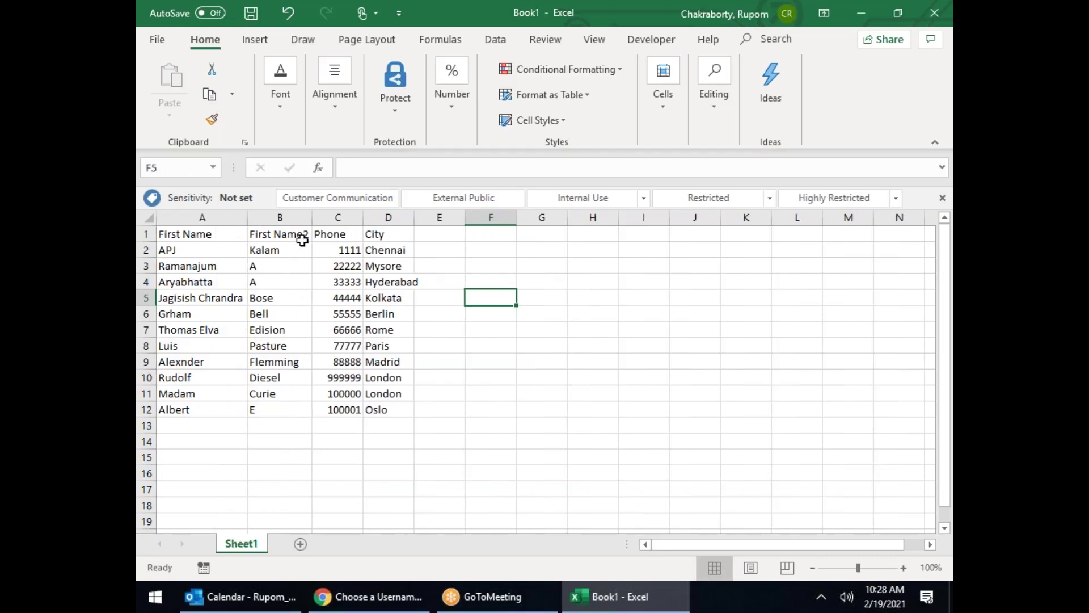
{"action": "left_click", "coordinate": [300, 237]}
{"action": "left_click_drag", "start_coordinate": [227, 233], "coordinate": [298, 235]}
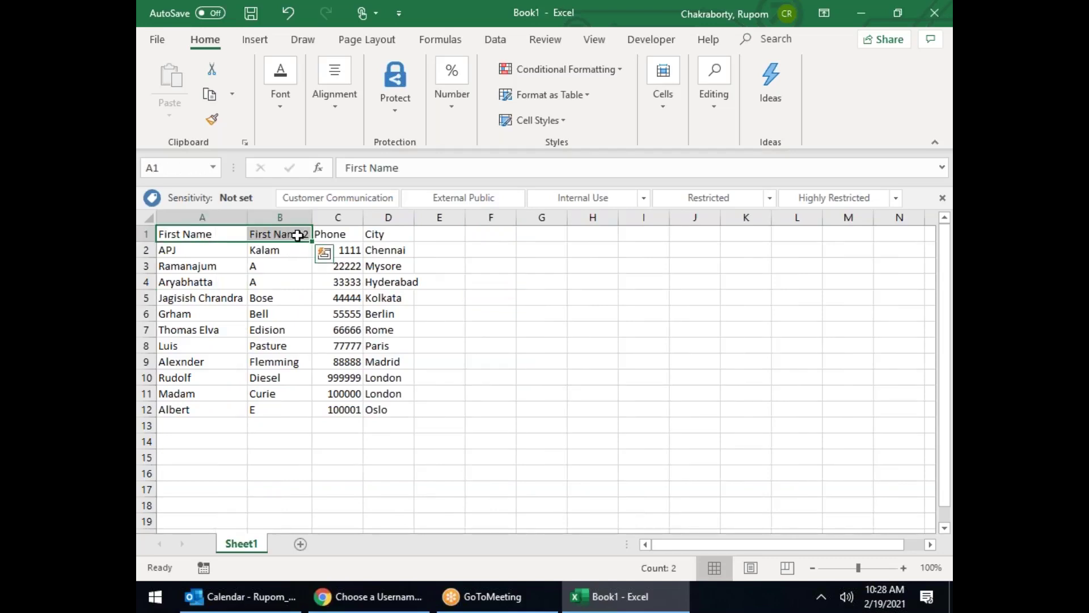
{"action": "left_click", "coordinate": [490, 298]}
{"action": "key", "text": "ctrl+z"}
{"action": "key", "text": "ctrl+z"}
{"action": "key", "text": "ctrl+z"}
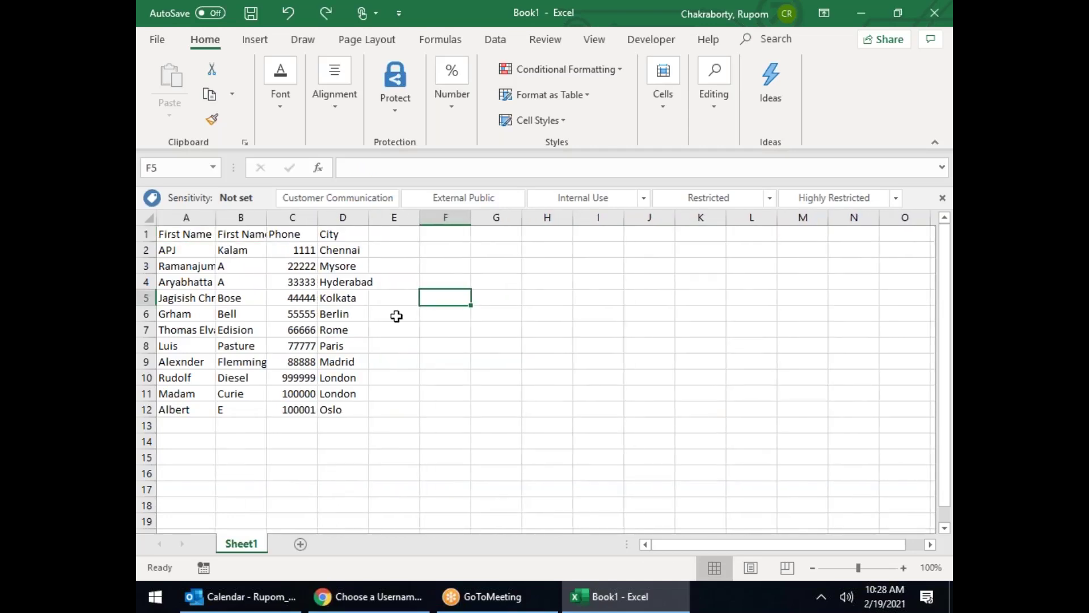
Step: Clear B1's First Name2 header and type Last Name in its place
{"action": "left_click", "coordinate": [241, 234]}
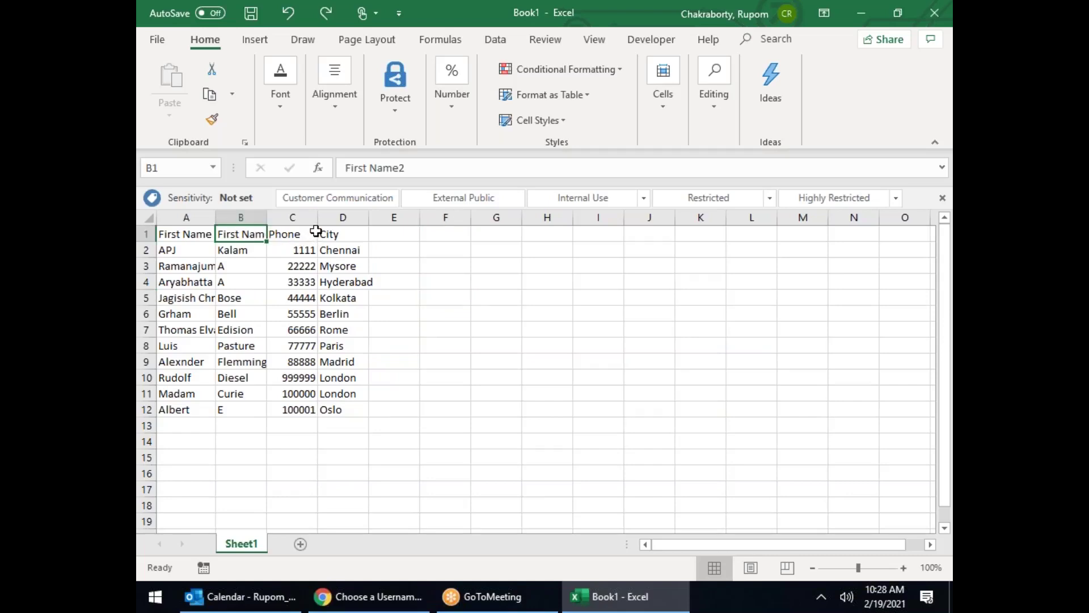
{"action": "key", "text": "Delete"}
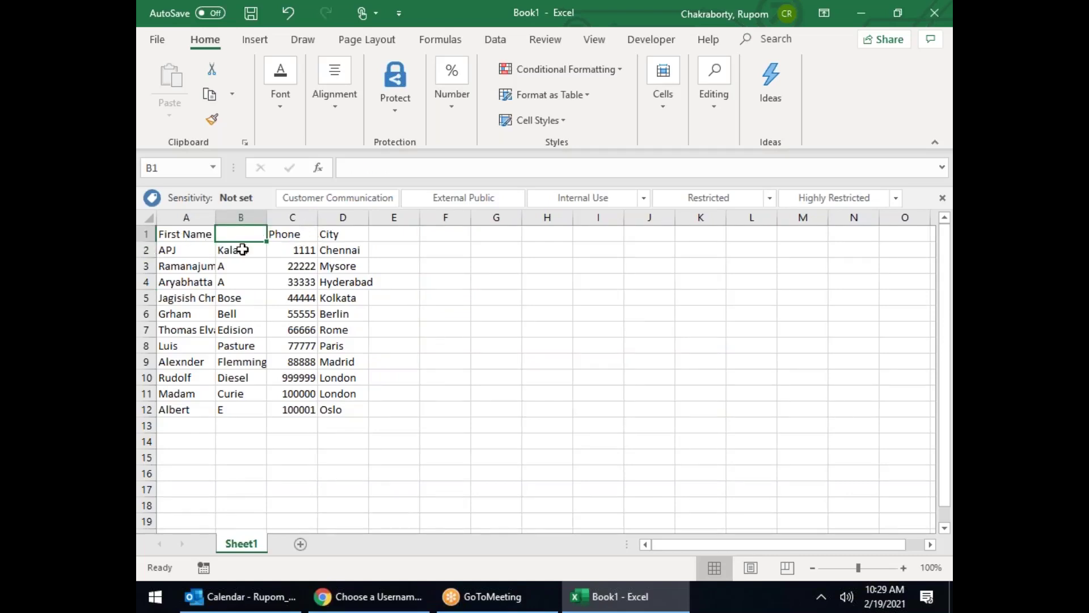
{"action": "left_click", "coordinate": [261, 295]}
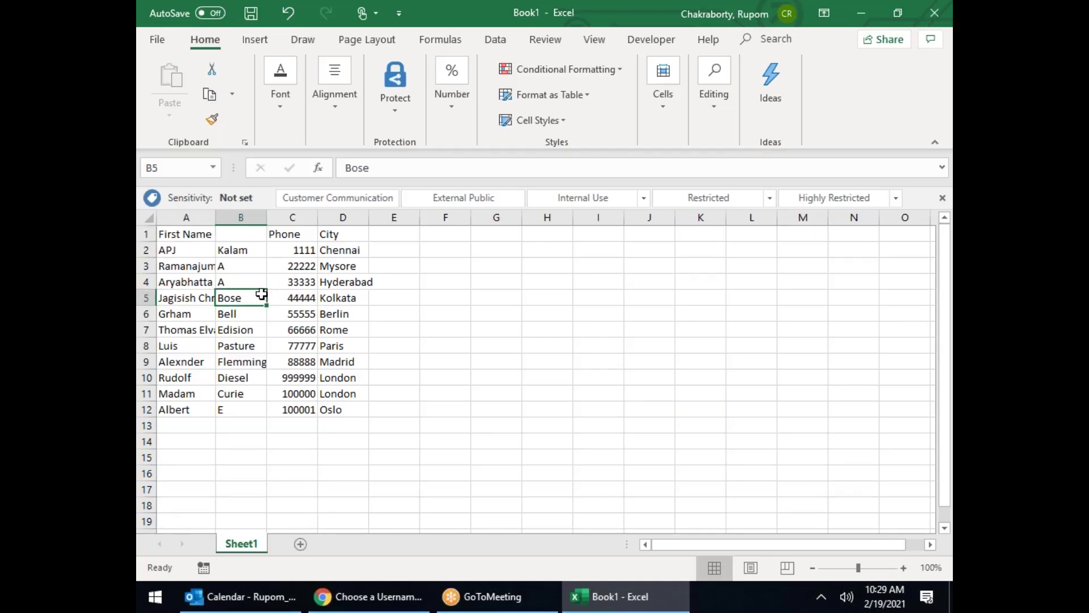
{"action": "left_click", "coordinate": [193, 234]}
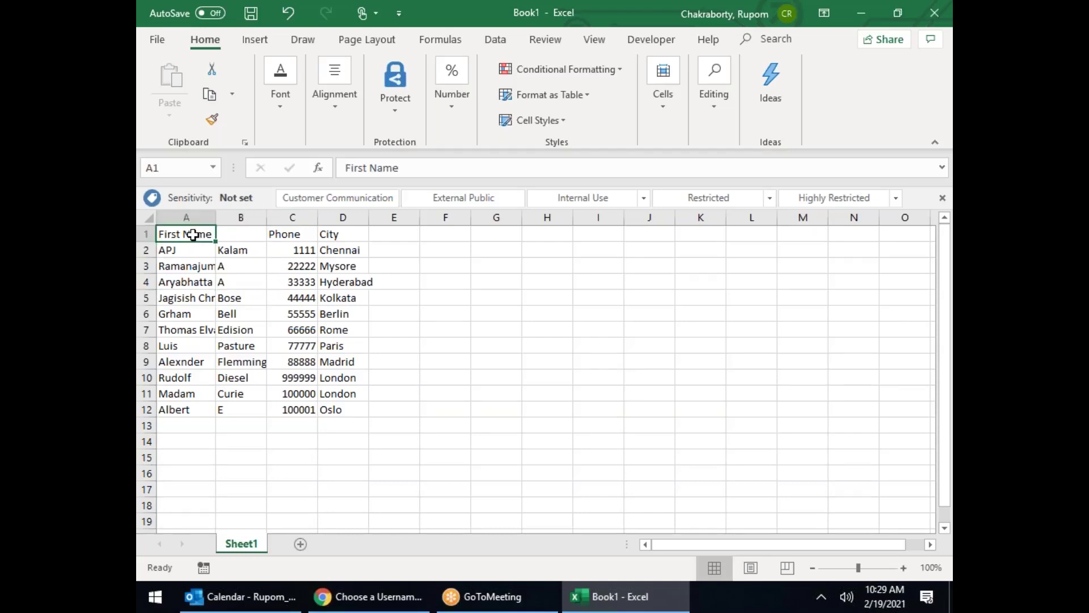
{"action": "left_click", "coordinate": [252, 231]}
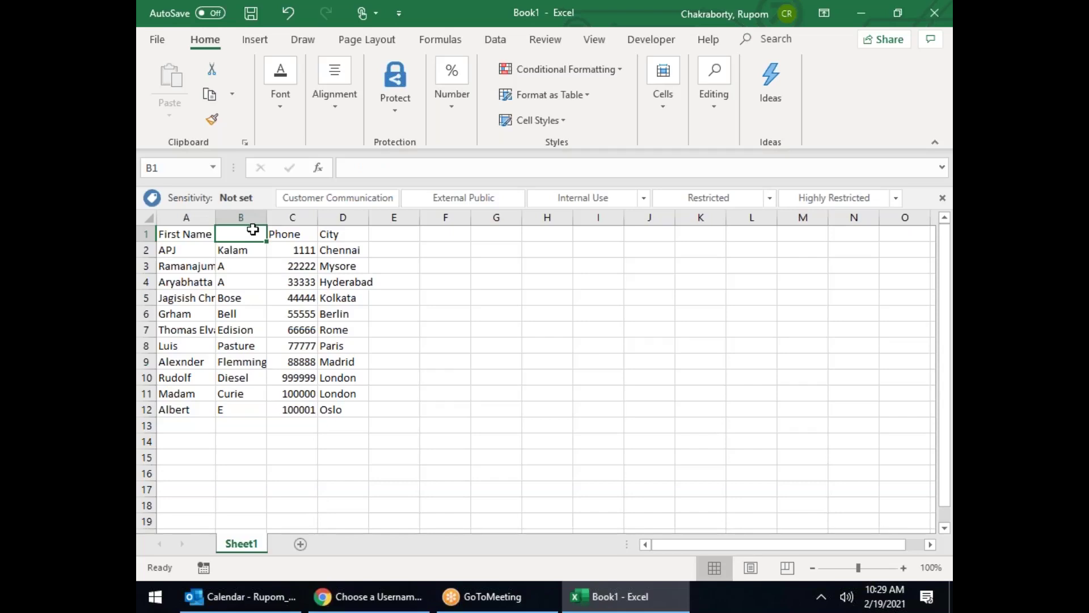
{"action": "type", "text": "retr"}
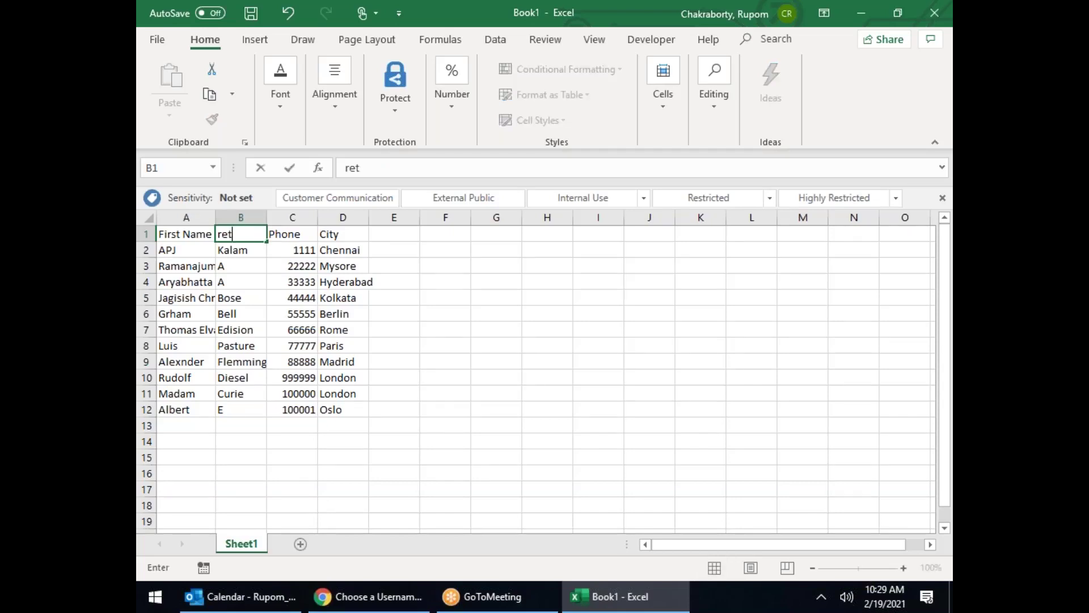
{"action": "key", "text": "BackSpace"}
{"action": "key", "text": "BackSpace"}
{"action": "key", "text": "BackSpace"}
{"action": "key", "text": "BackSpace"}
{"action": "type", "text": "Last Name"}
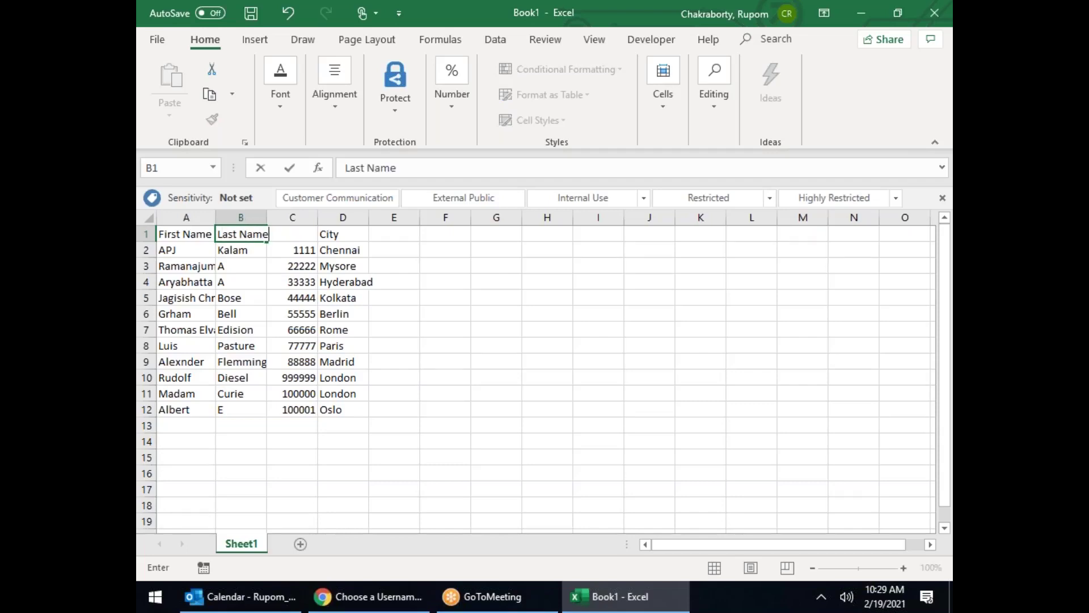
Step: Commit Last Name in B1, autofit columns B and D, and append test symbols to City
{"action": "left_click", "coordinate": [337, 301]}
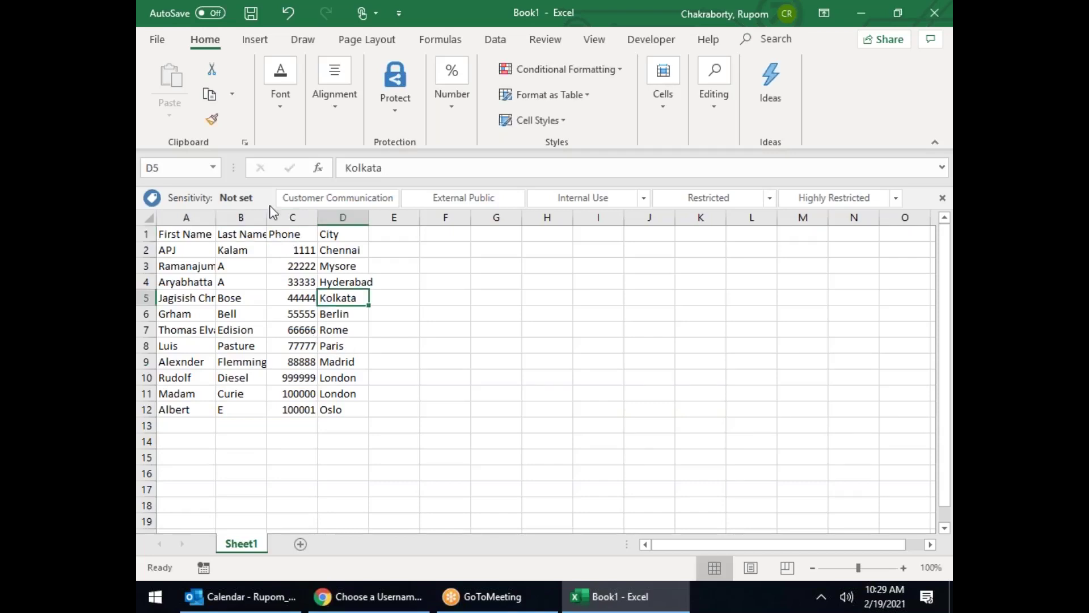
{"action": "double_click", "coordinate": [267, 218]}
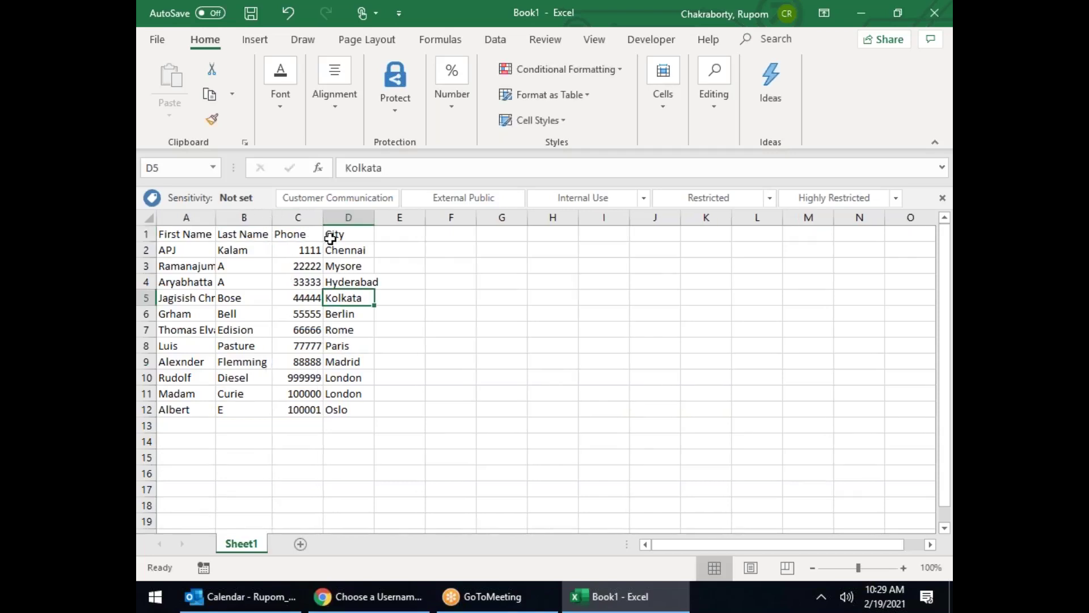
{"action": "double_click", "coordinate": [357, 234]}
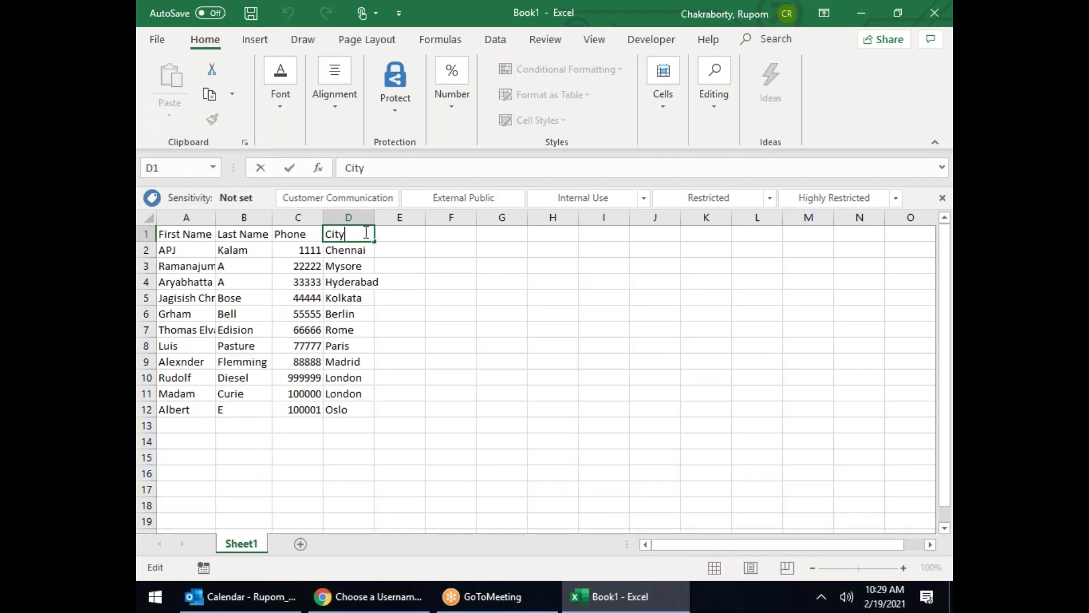
{"action": "type", "text": "$&$^#^%*^*&*"}
{"action": "key", "text": "Return"}
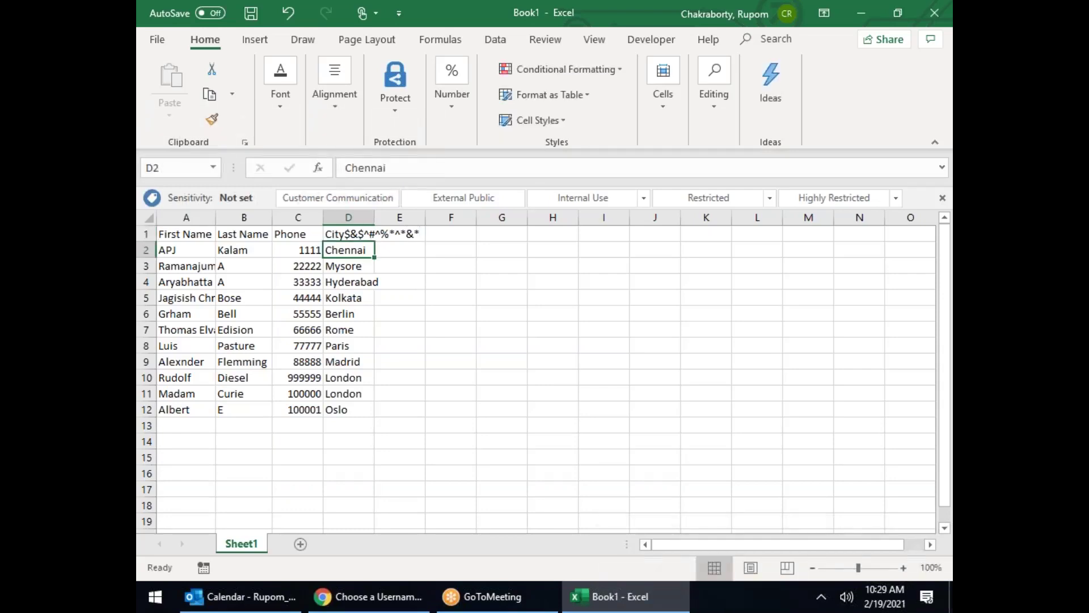
{"action": "double_click", "coordinate": [374, 217]}
Step: Strip the extra symbols from D1 so its header reads just City
{"action": "left_click", "coordinate": [376, 237]}
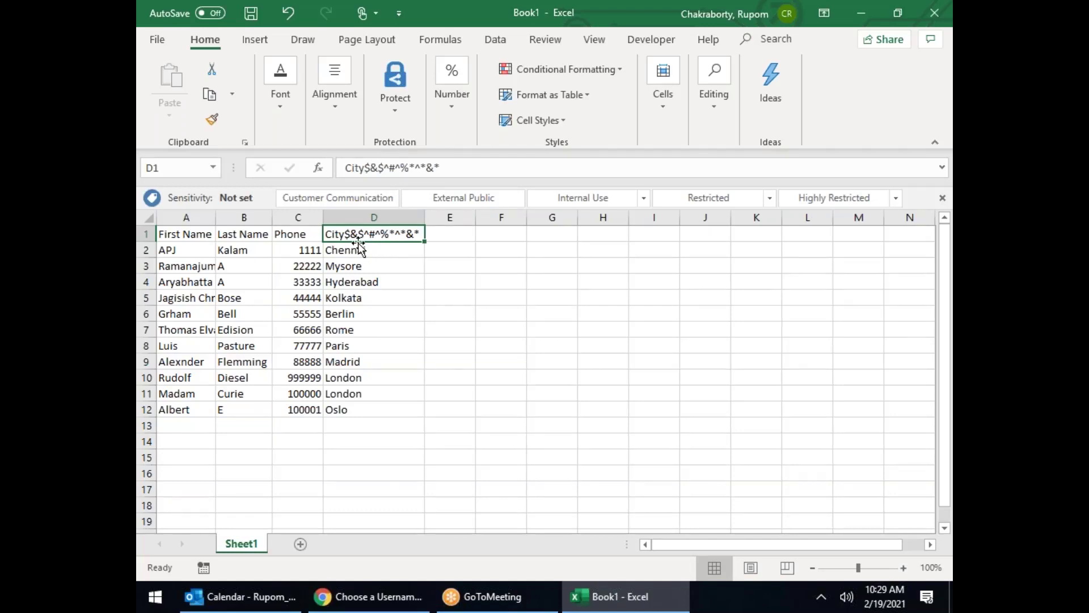
{"action": "double_click", "coordinate": [345, 235]}
{"action": "left_click_drag", "start_coordinate": [348, 234], "coordinate": [548, 215]}
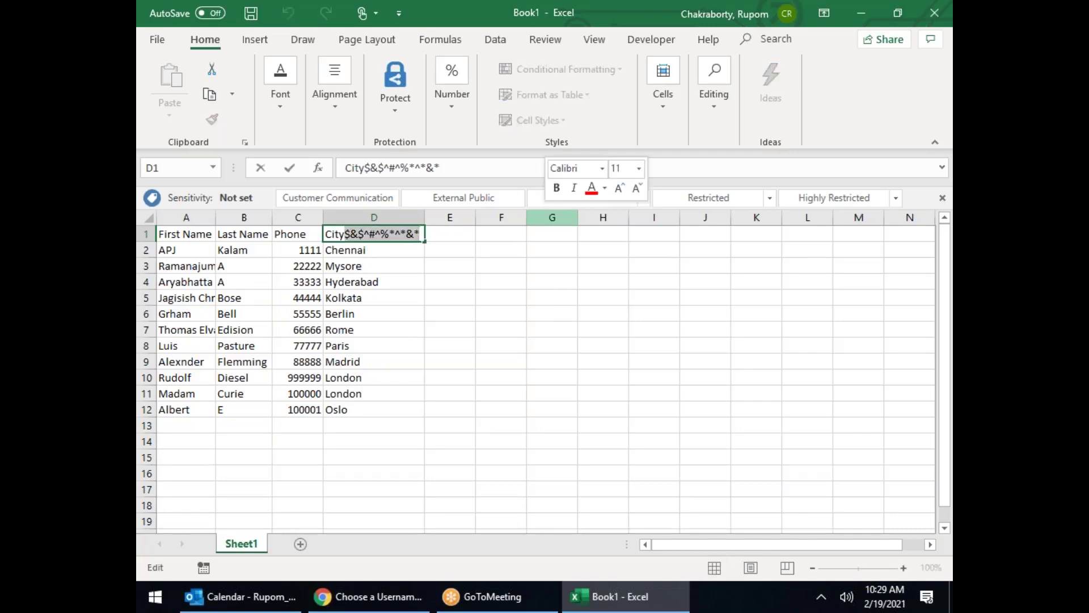
{"action": "key", "text": "BackSpace"}
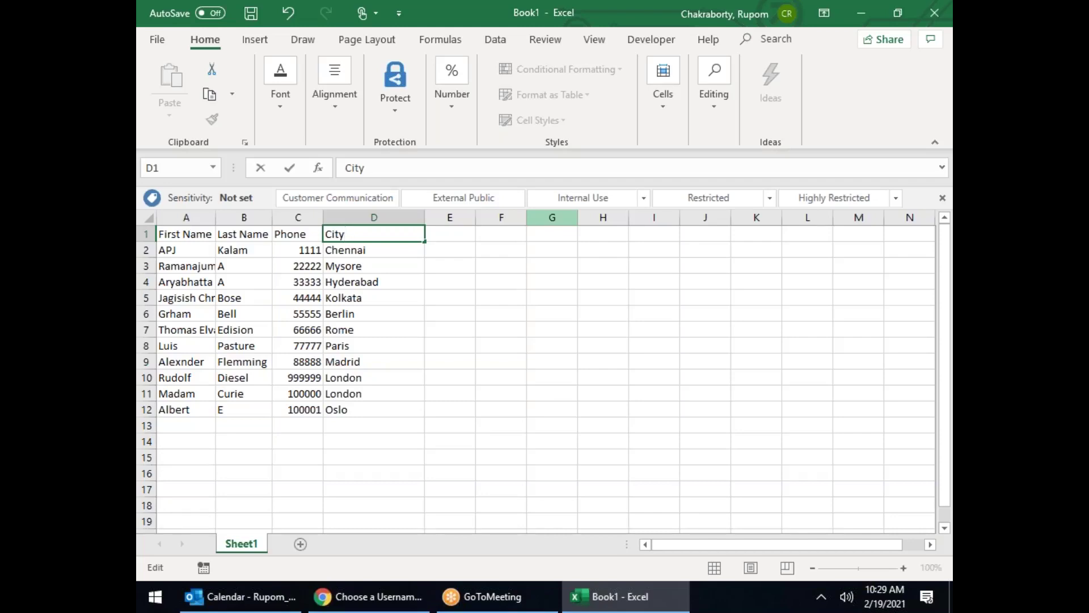
{"action": "type", "text": "^!@$%"}
{"action": "key", "text": "BackSpace"}
{"action": "key", "text": "BackSpace"}
{"action": "key", "text": "BackSpace"}
{"action": "key", "text": "BackSpace"}
{"action": "key", "text": "BackSpace"}
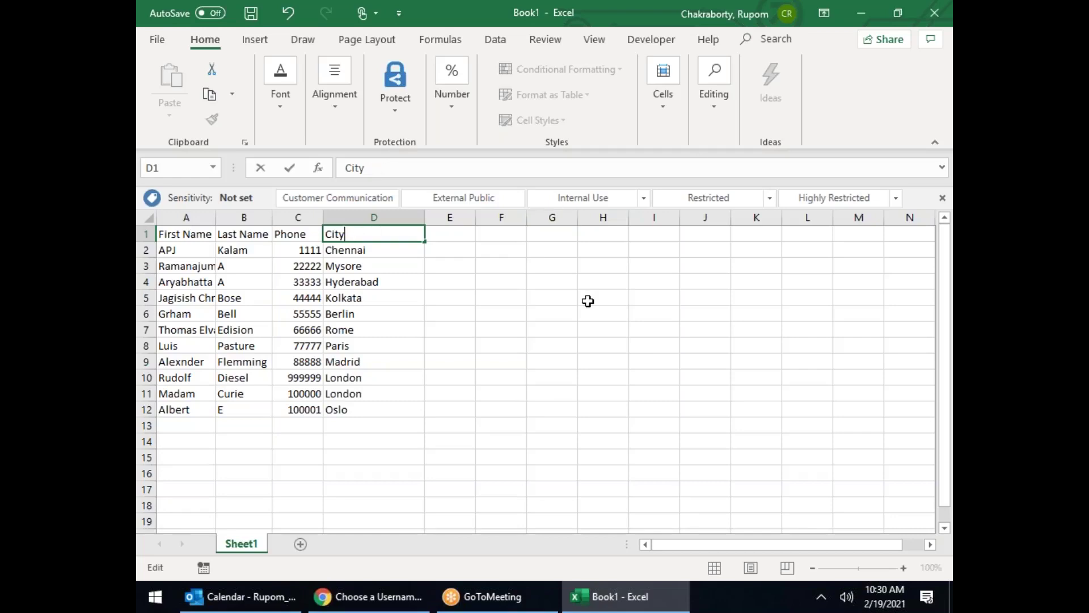
{"action": "left_click", "coordinate": [588, 306]}
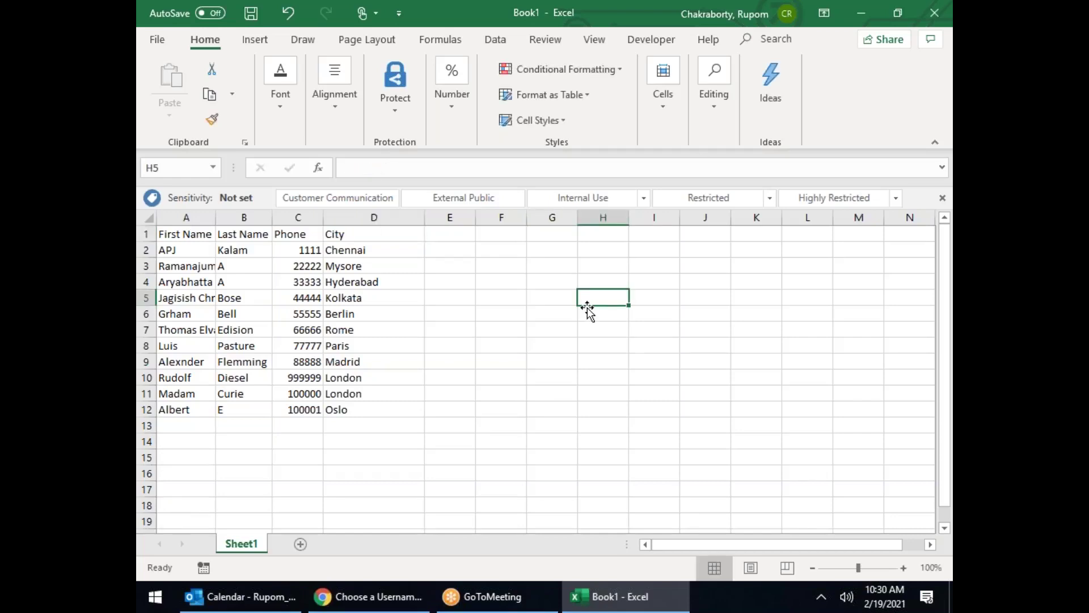
Step: Start Save As from the OF108 folder and apply the External Public sensitivity label
{"action": "left_click", "coordinate": [160, 40]}
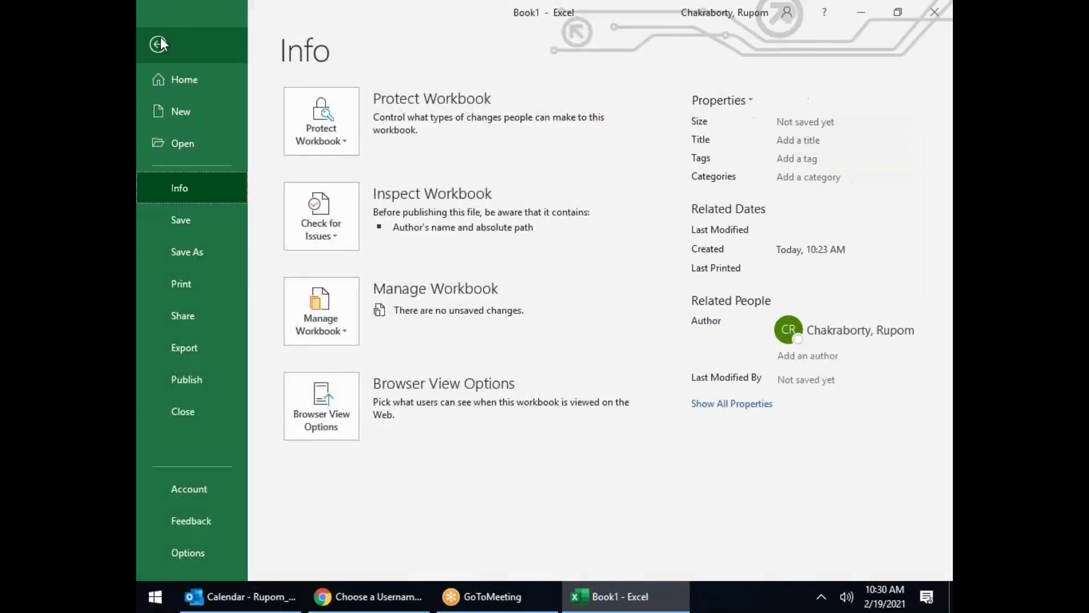
{"action": "left_click", "coordinate": [203, 259]}
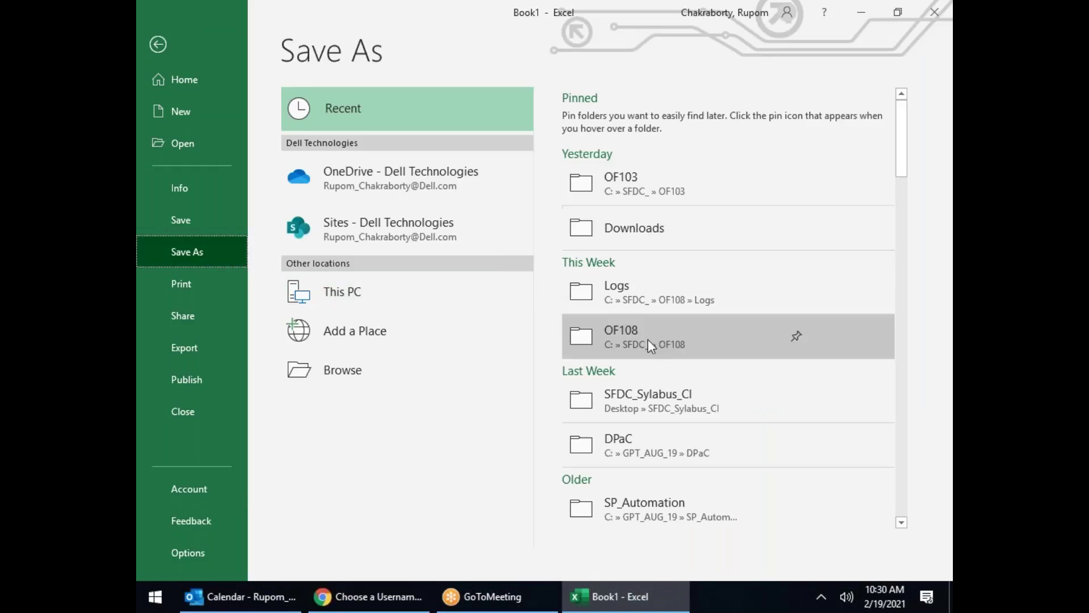
{"action": "left_click", "coordinate": [648, 342]}
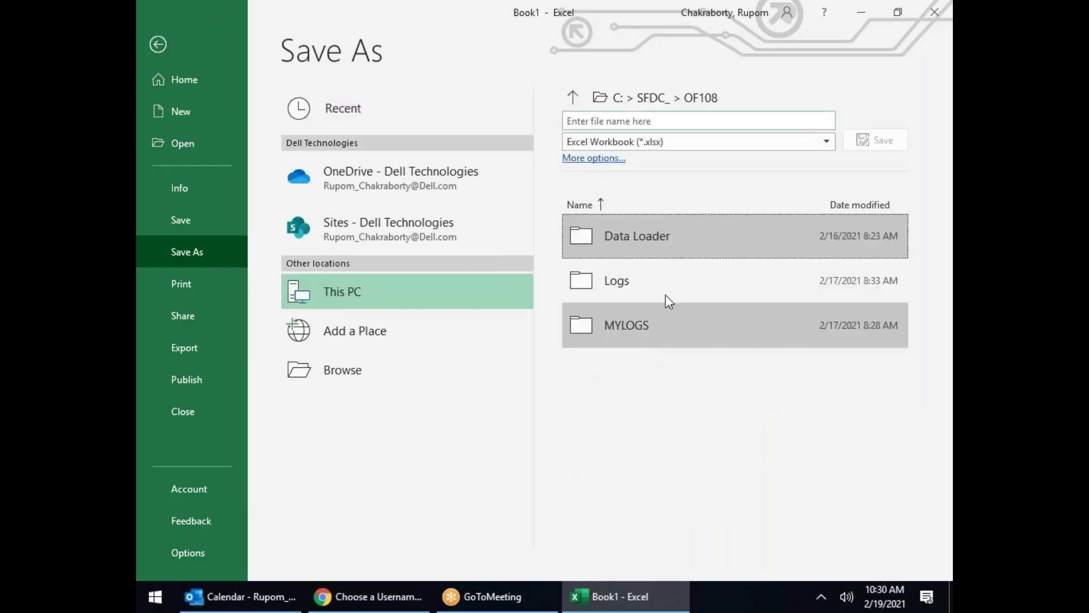
{"action": "left_click", "coordinate": [343, 363]}
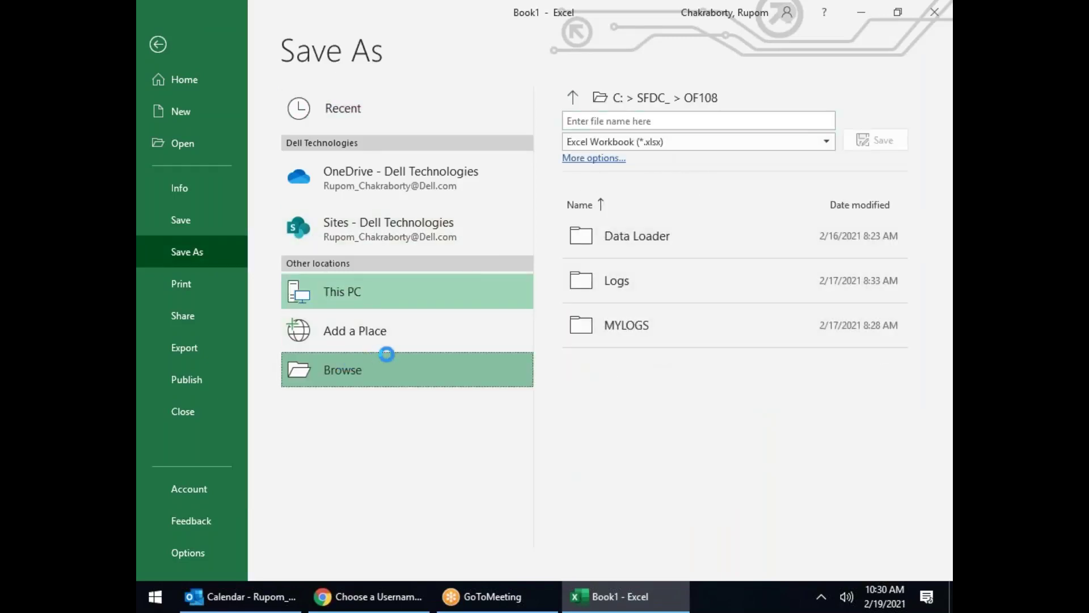
{"action": "left_click", "coordinate": [456, 298]}
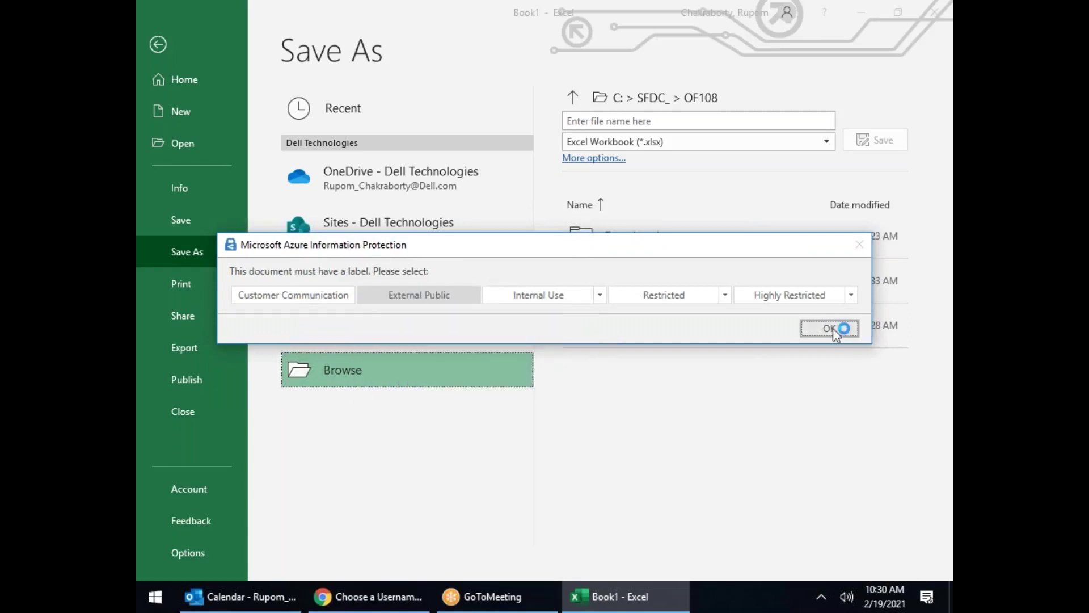
{"action": "left_click", "coordinate": [828, 328]}
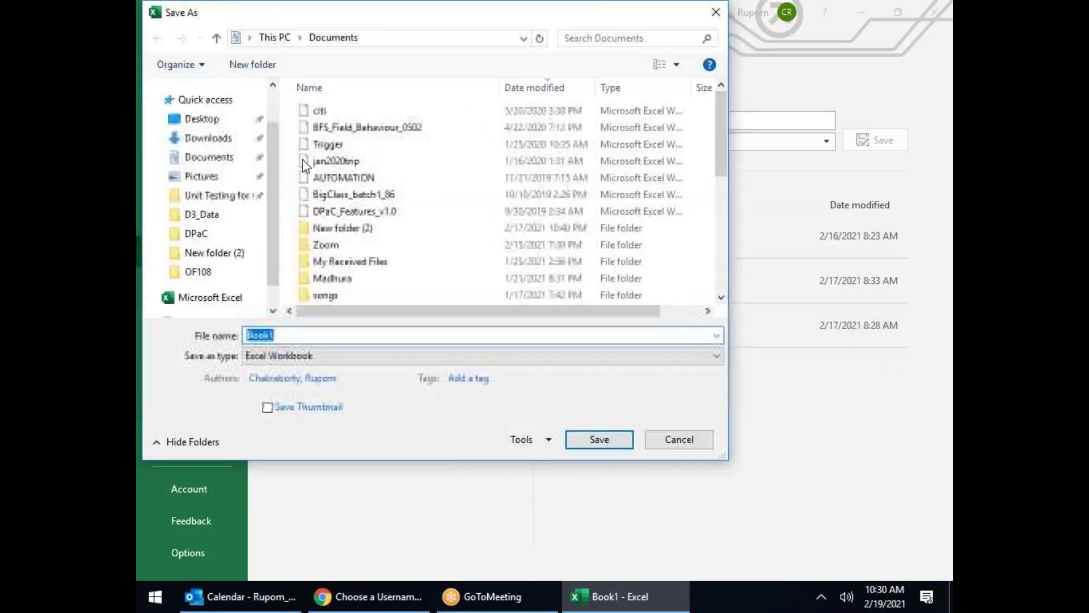
Step: Point the Save As dialog at C:\SFDC_\OF109 and enter SCIUpload as the file name
{"action": "left_click", "coordinate": [208, 221]}
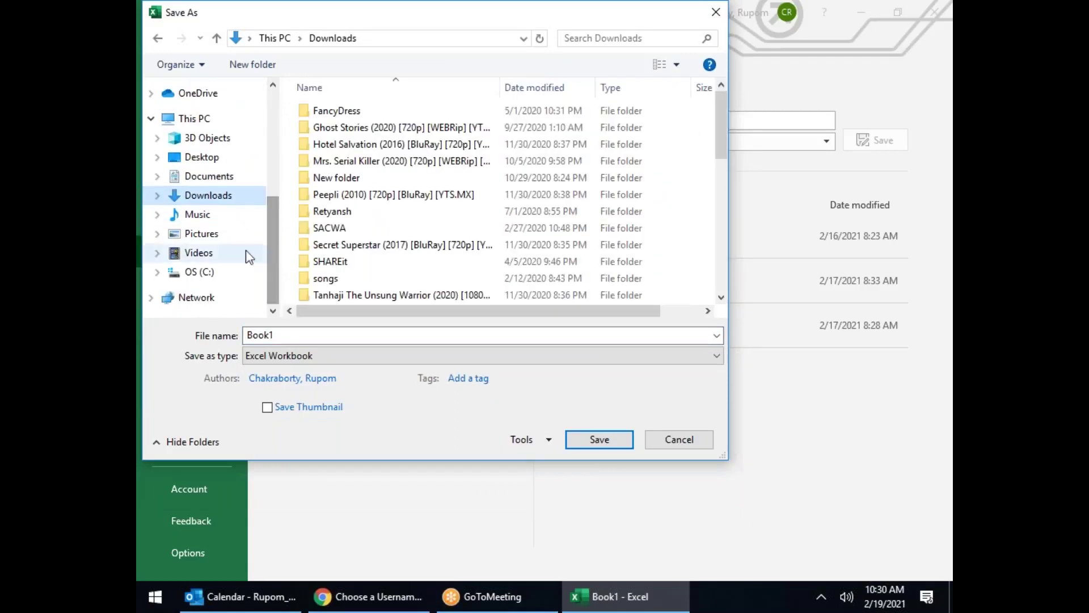
{"action": "left_click", "coordinate": [196, 273]}
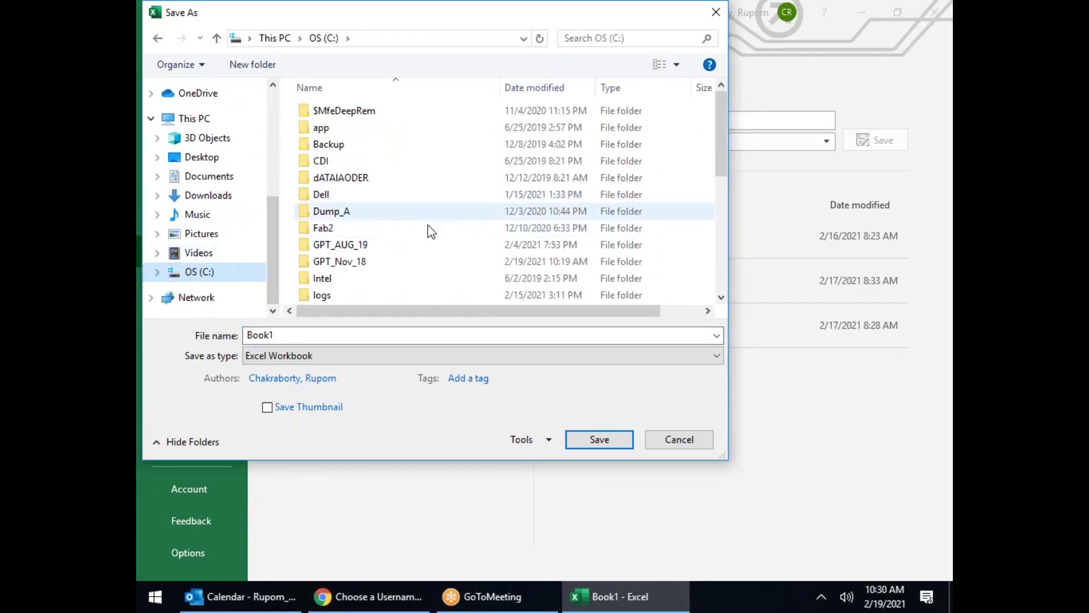
{"action": "scroll", "coordinate": [428, 231], "scroll_direction": "down", "scroll_amount": 5}
{"action": "double_click", "coordinate": [421, 193]}
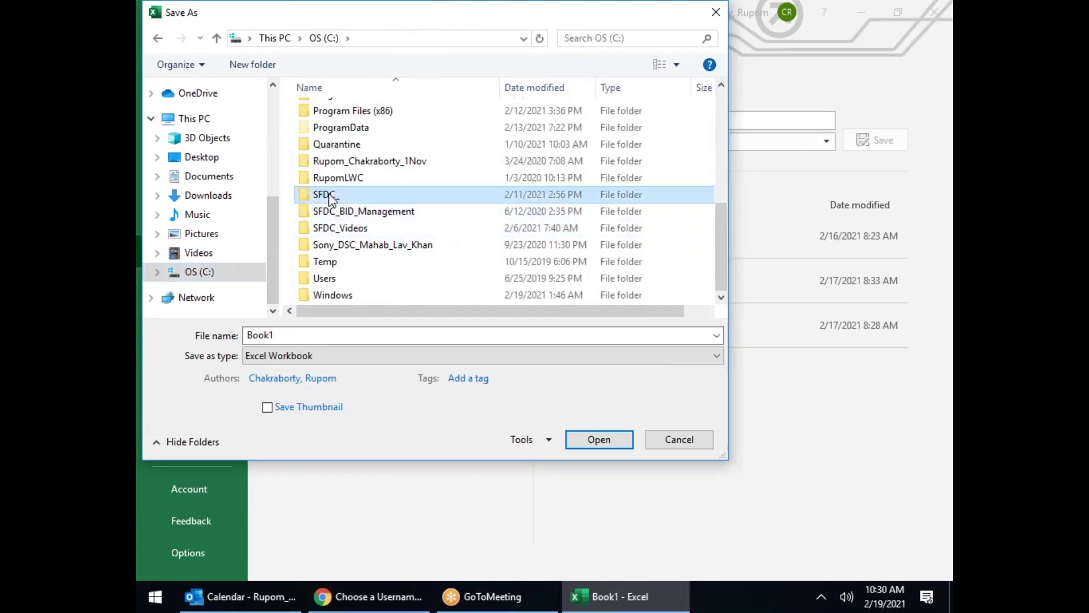
{"action": "scroll", "coordinate": [431, 192], "scroll_direction": "down", "scroll_amount": 6}
{"action": "left_click", "coordinate": [336, 233]}
{"action": "double_click", "coordinate": [336, 235]}
{"action": "type", "text": "SCR"}
{"action": "key", "text": "BackSpace"}
{"action": "type", "text": "I"}
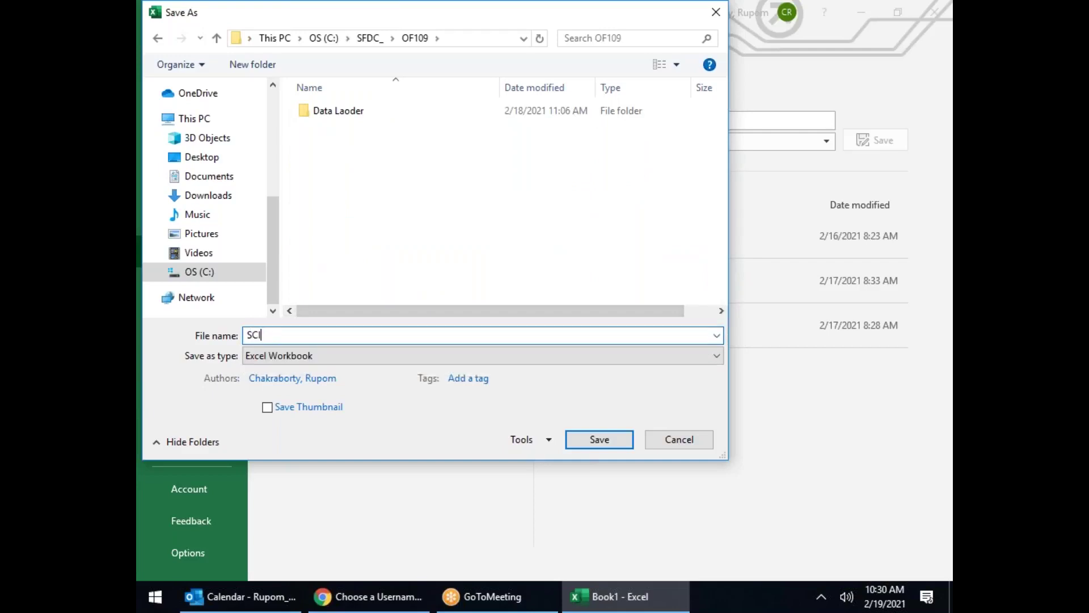
{"action": "type", "text": "u"}
{"action": "key", "text": "BackSpace"}
{"action": "type", "text": "Upload"}
Step: Save the sheet as SCIUpload in CSV (Comma delimited) format
{"action": "left_click", "coordinate": [505, 356]}
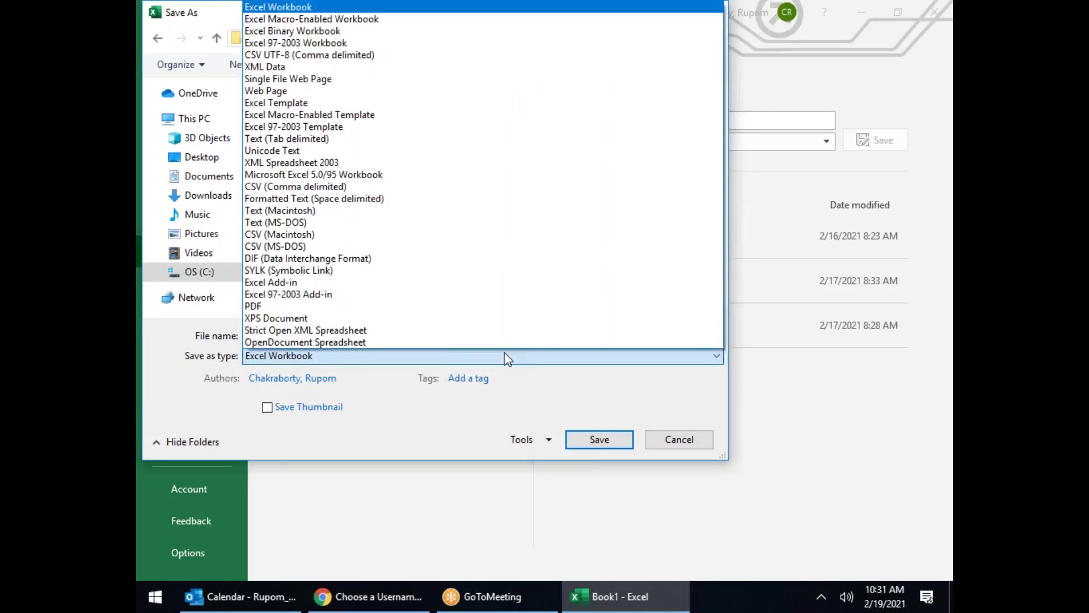
{"action": "left_click", "coordinate": [505, 356]}
{"action": "left_click", "coordinate": [476, 362]}
{"action": "left_click", "coordinate": [278, 189]}
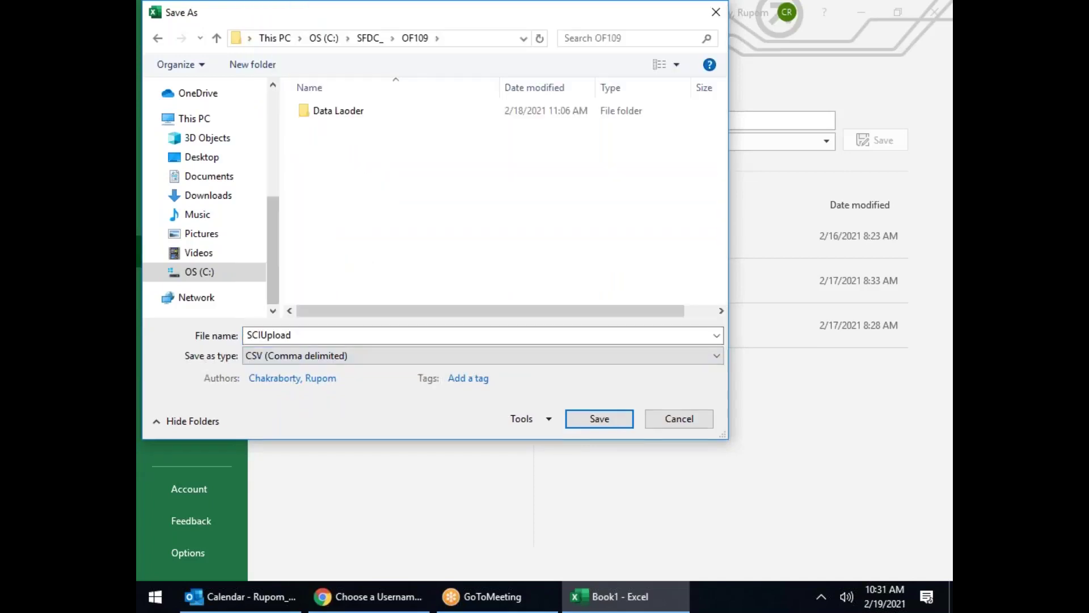
{"action": "left_click", "coordinate": [600, 418]}
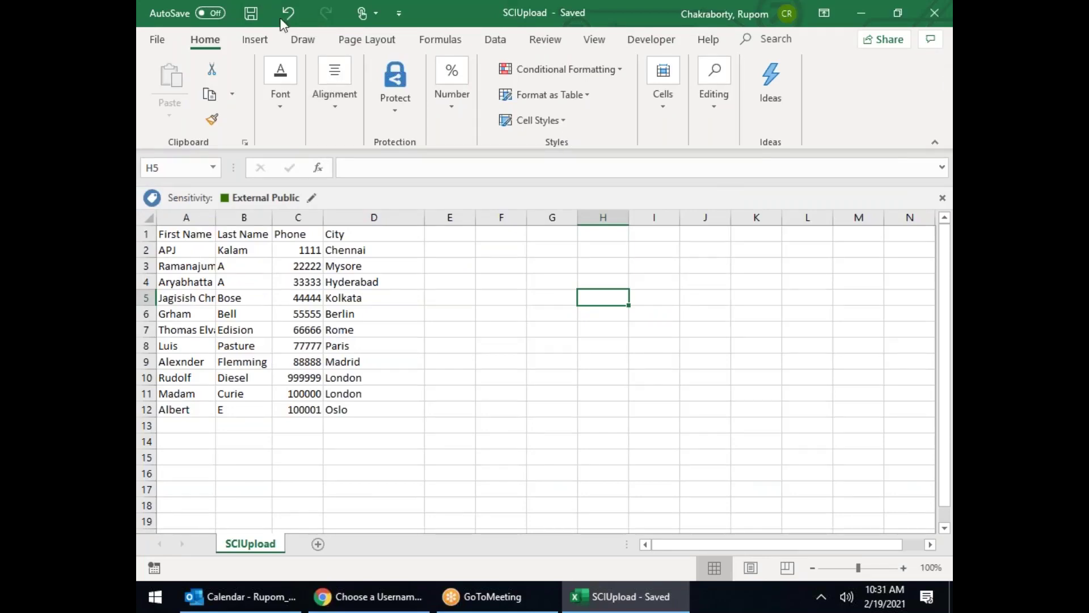
Step: Close Excel and open File Explorer with Win+E
{"action": "left_click", "coordinate": [642, 595]}
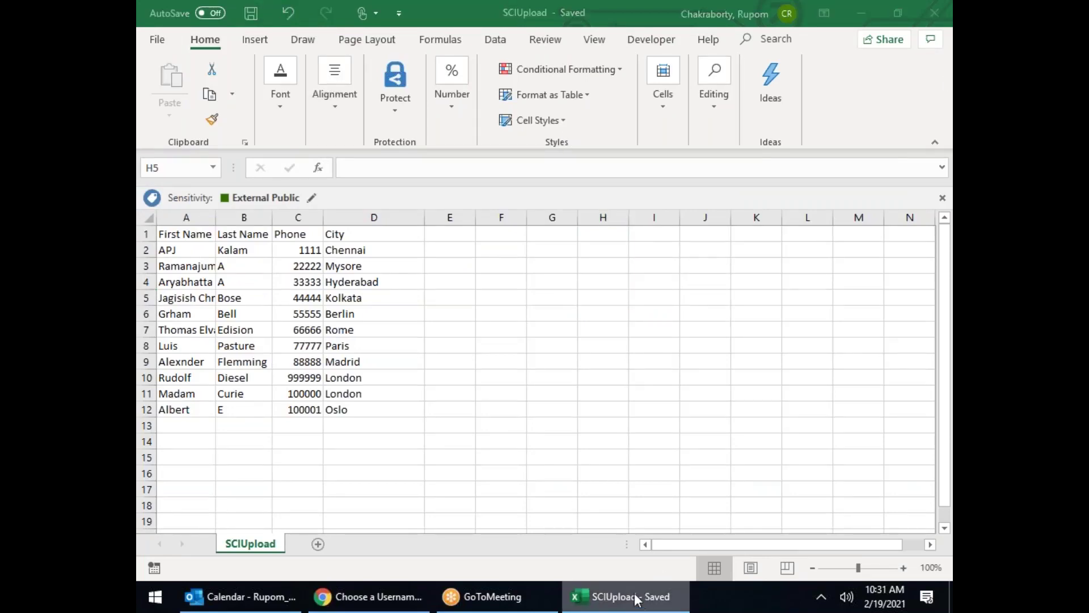
{"action": "key", "text": "alt+F4"}
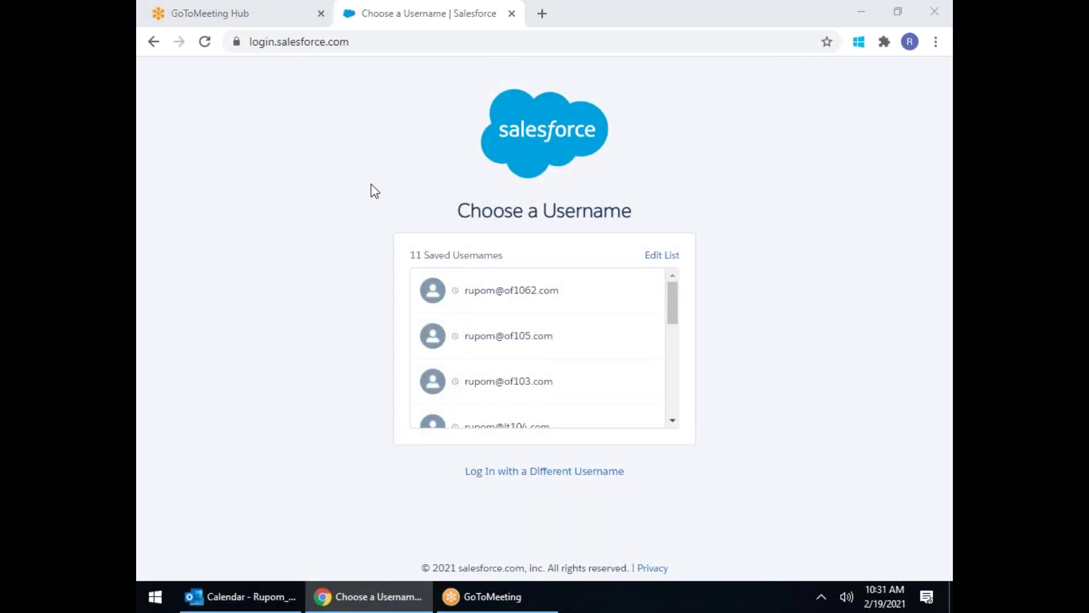
{"action": "key", "text": "super+e"}
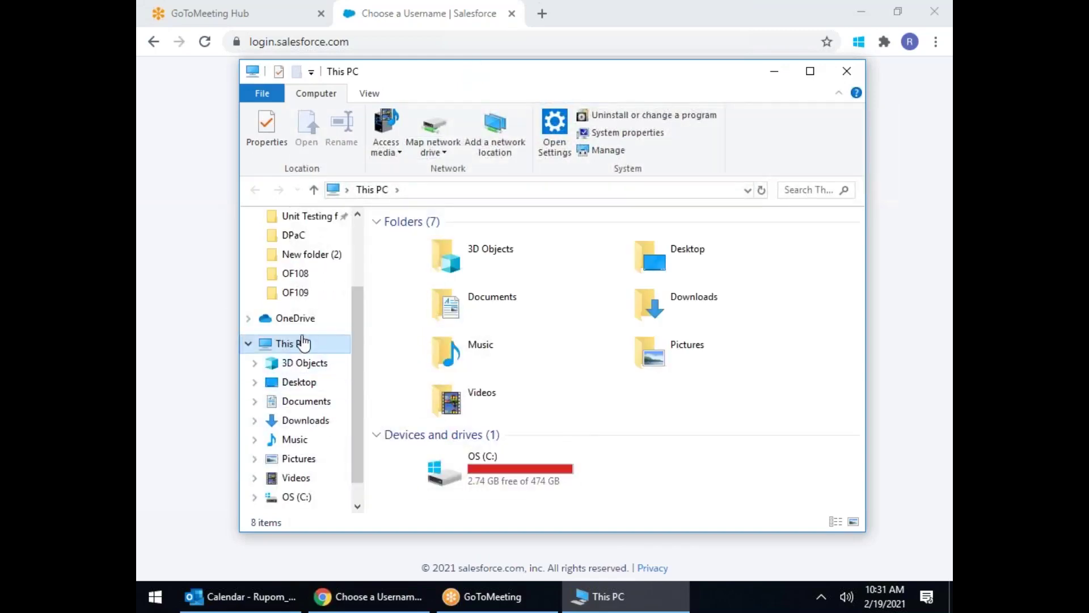
Step: Open the OF109 folder with extra large icons and maximize the window
{"action": "left_click", "coordinate": [295, 292]}
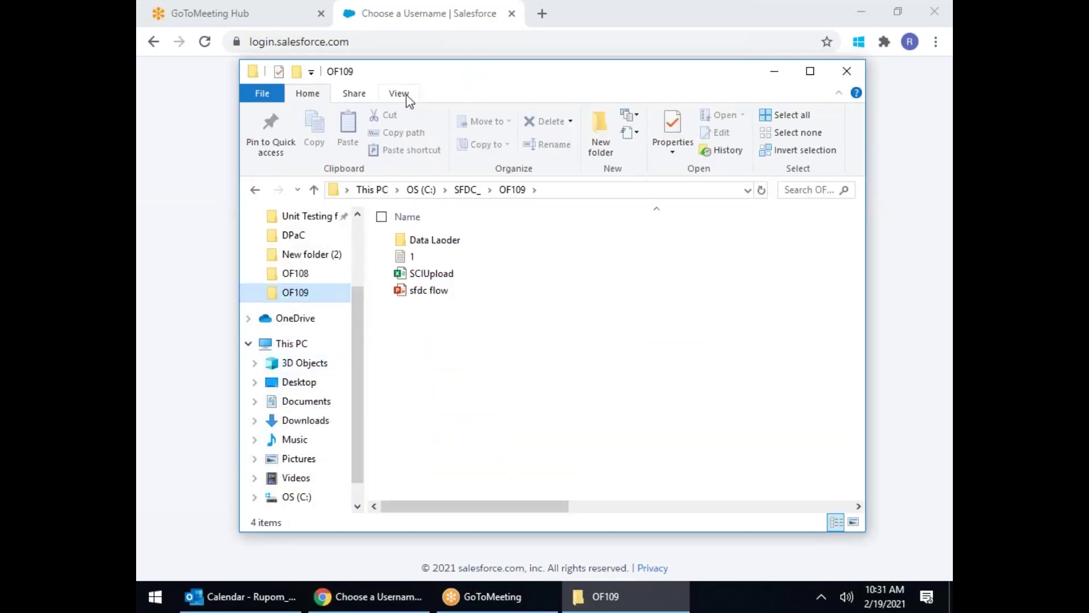
{"action": "left_click", "coordinate": [400, 94]}
{"action": "left_click", "coordinate": [424, 119]}
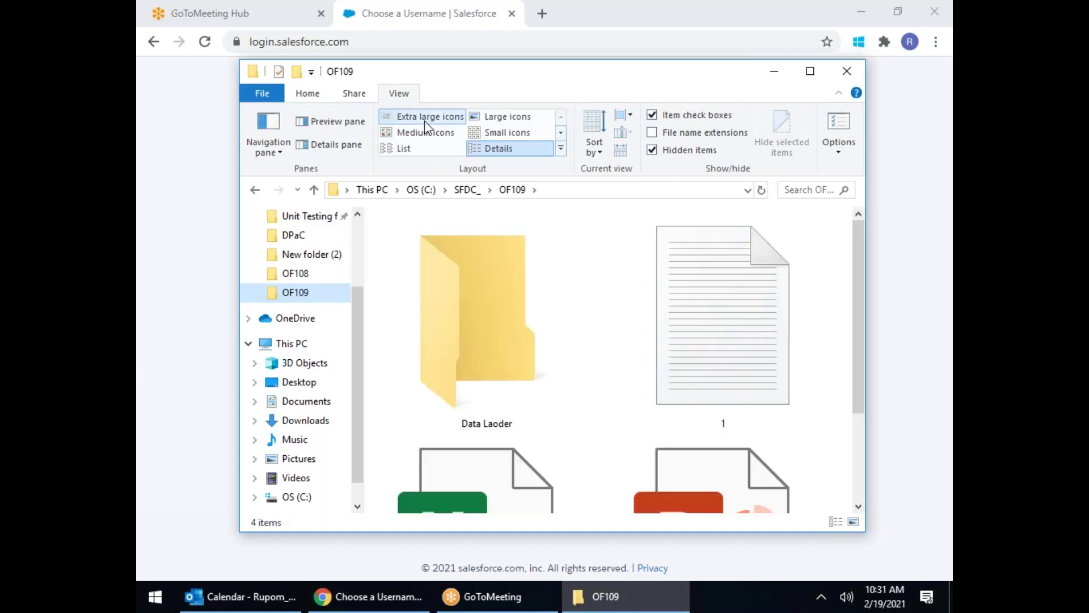
{"action": "left_click_drag", "start_coordinate": [478, 70], "coordinate": [453, 1]}
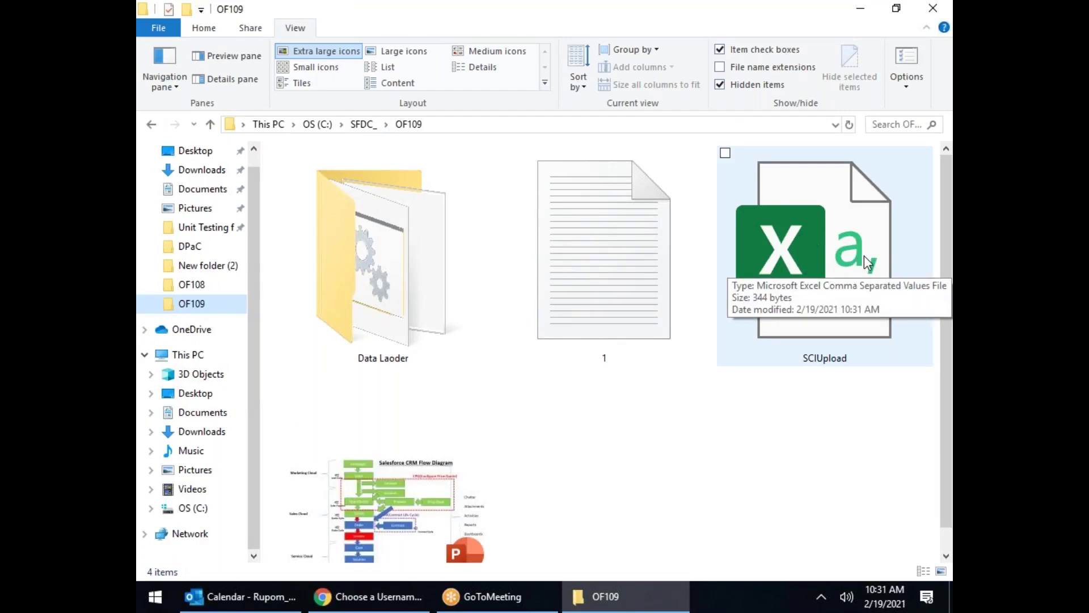
Step: Create a new Microsoft Excel Worksheet with its default name and switch to Tiles layout
{"action": "right_click", "coordinate": [640, 454]}
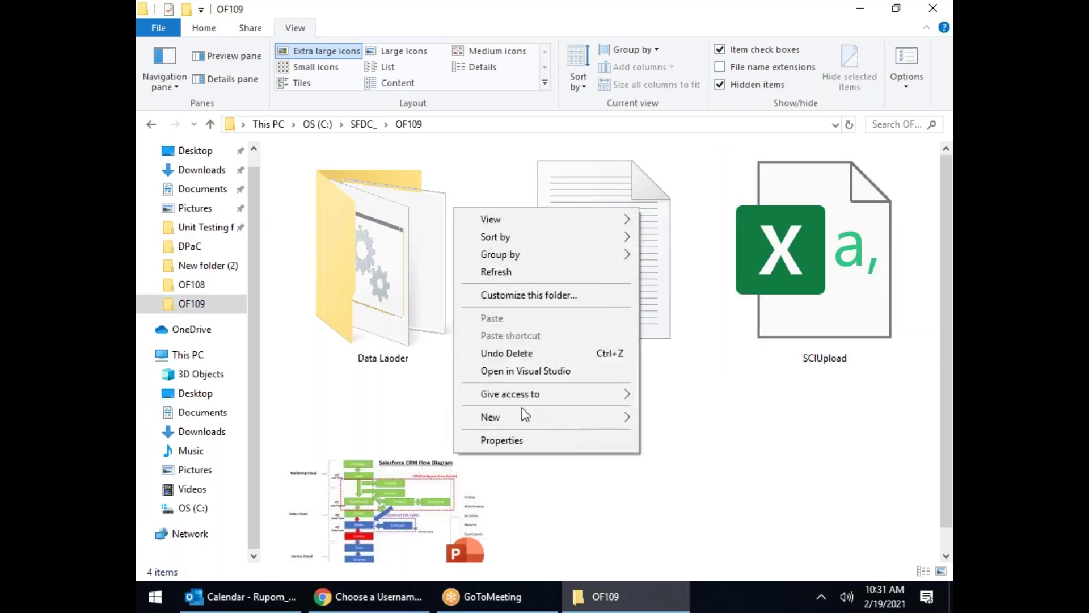
{"action": "mouse_move", "coordinate": [538, 419]}
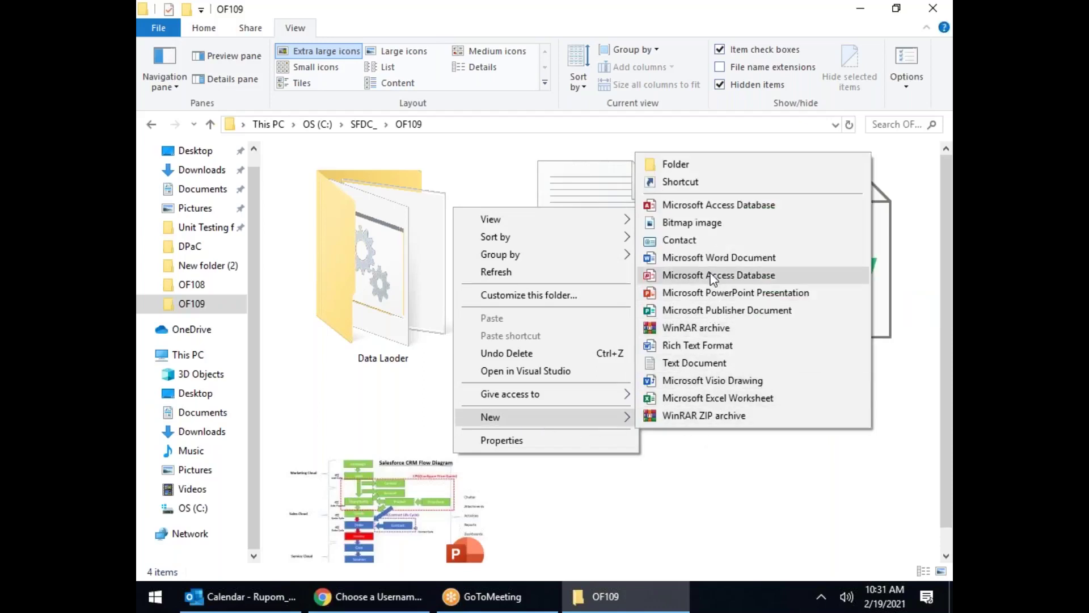
{"action": "left_click", "coordinate": [702, 398]}
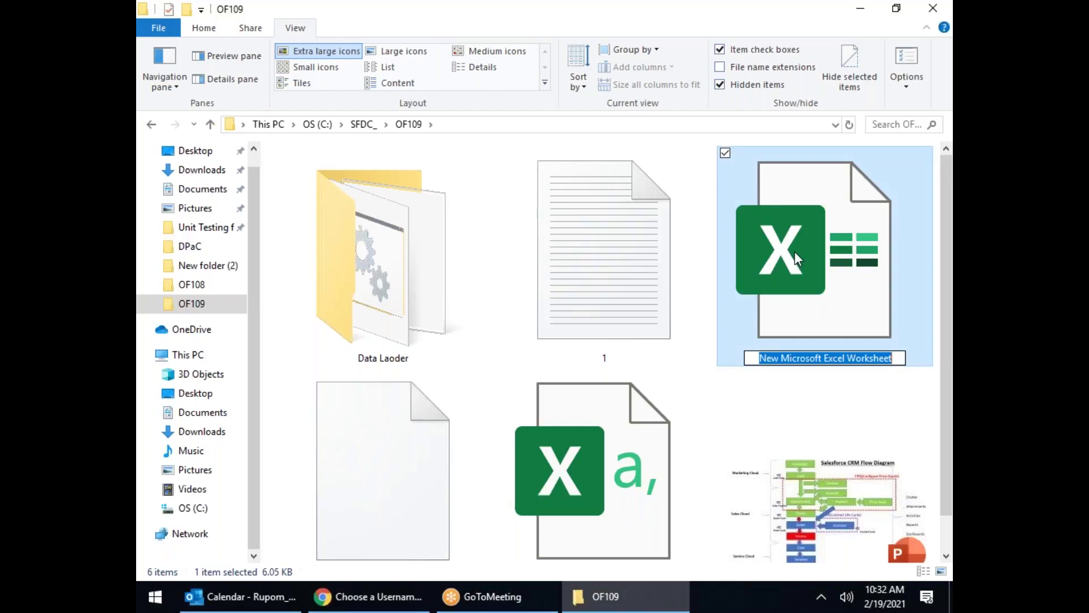
{"action": "left_click", "coordinate": [650, 455]}
{"action": "left_click", "coordinate": [824, 267]}
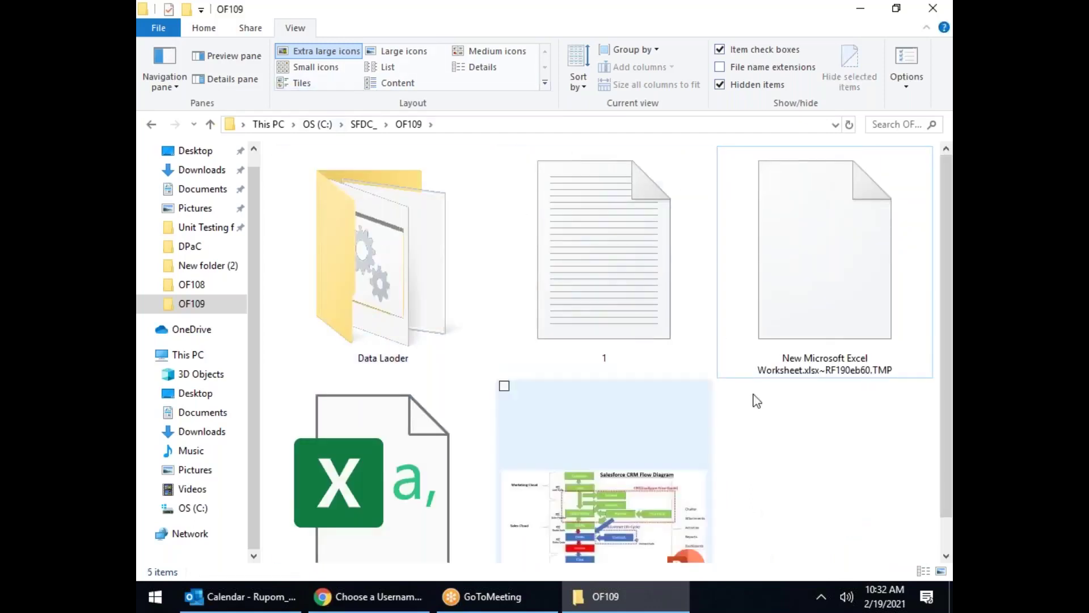
{"action": "left_click", "coordinate": [295, 84]}
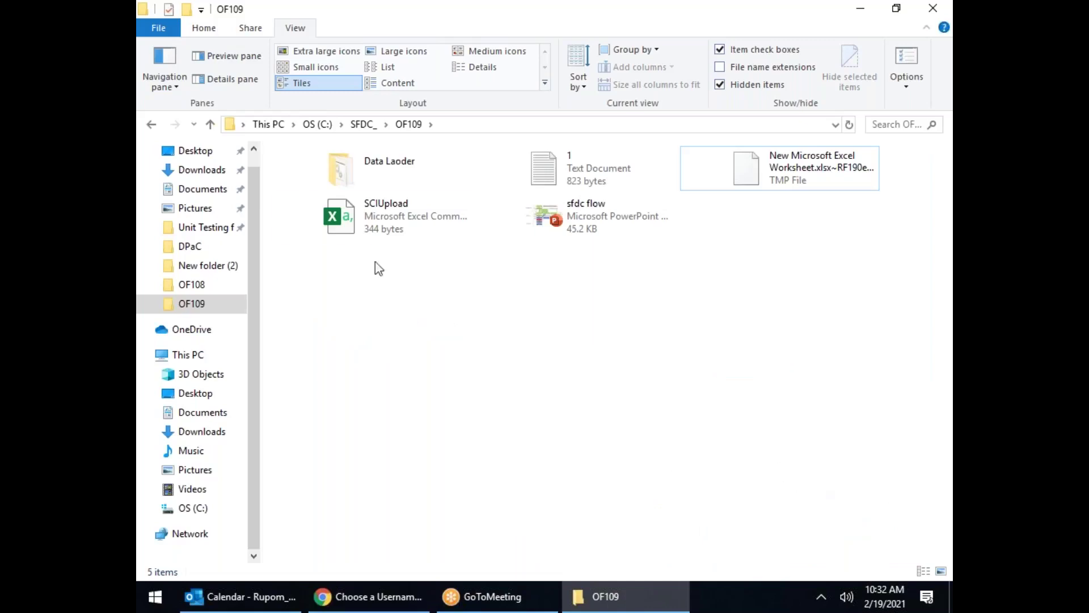
{"action": "mouse_move", "coordinate": [332, 604]}
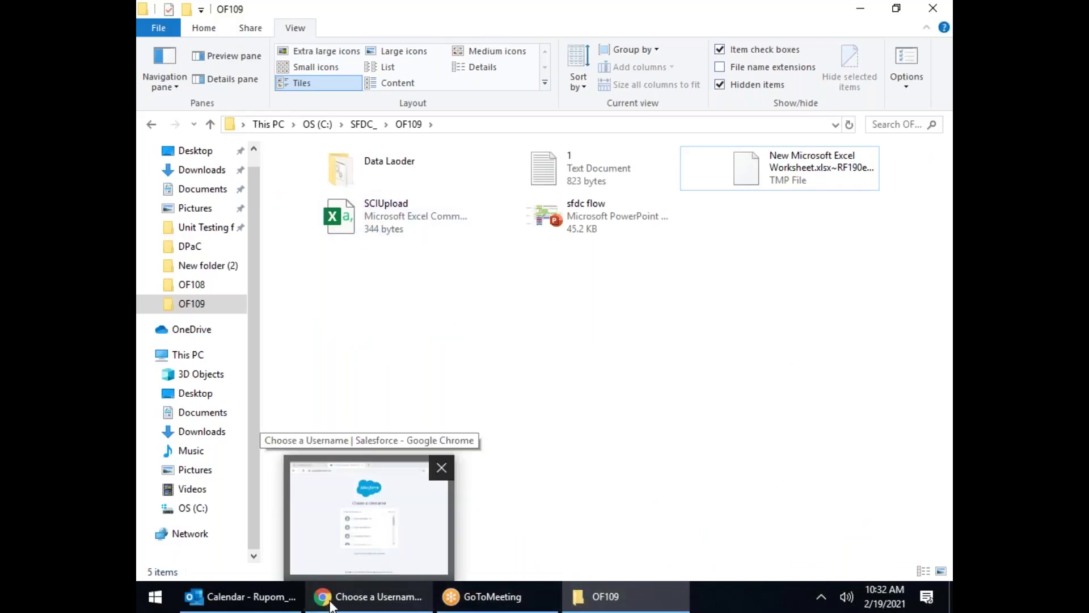
Step: Log in to Salesforce under a different username, entering the account's username and password
{"action": "left_click", "coordinate": [332, 605]}
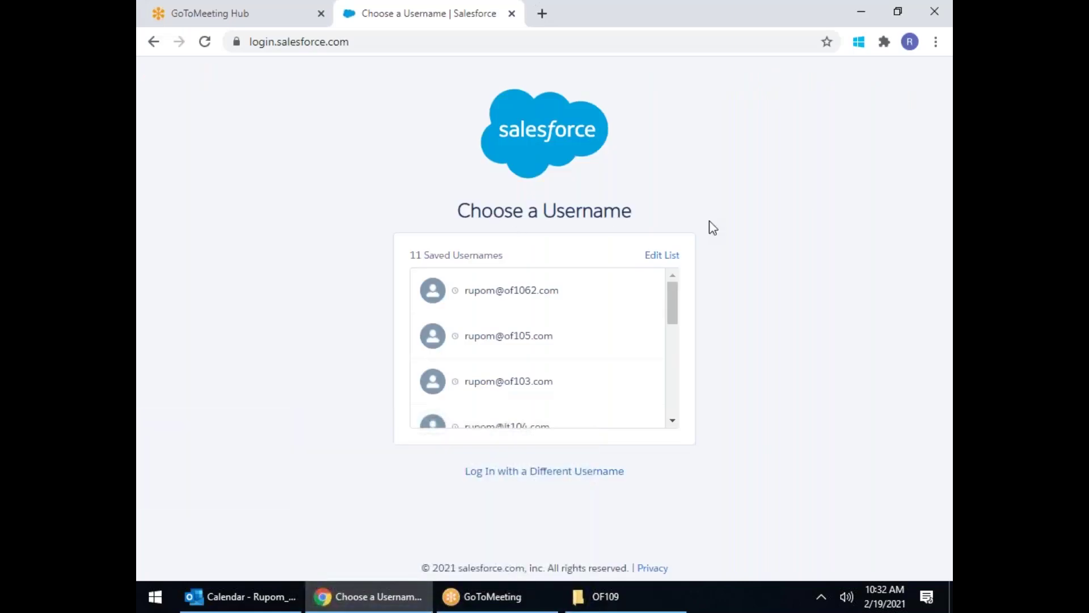
{"action": "scroll", "coordinate": [553, 338], "scroll_direction": "down", "scroll_amount": 5}
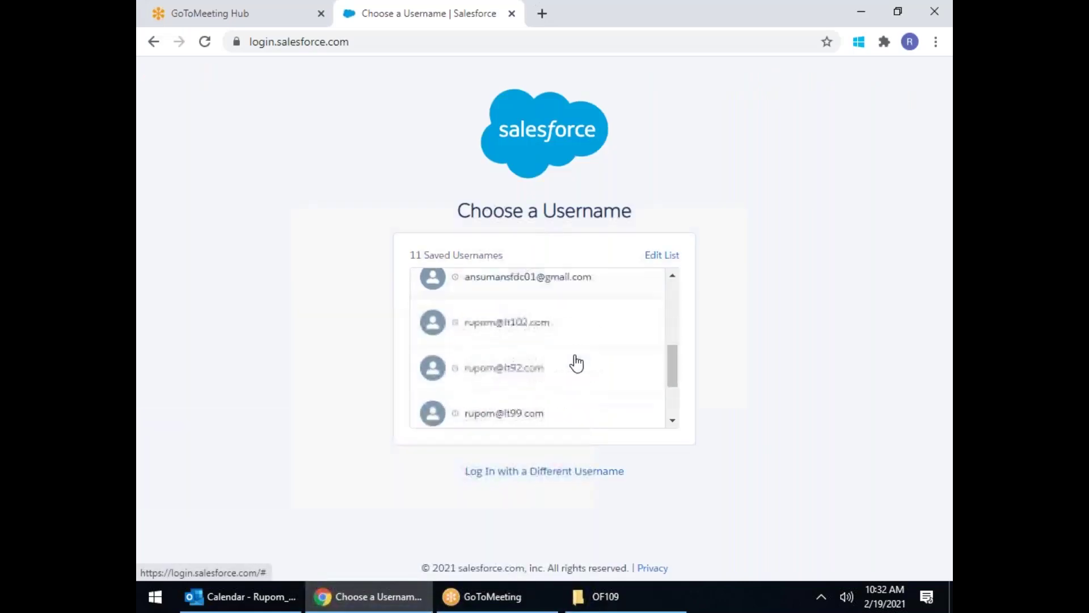
{"action": "left_click", "coordinate": [569, 472]}
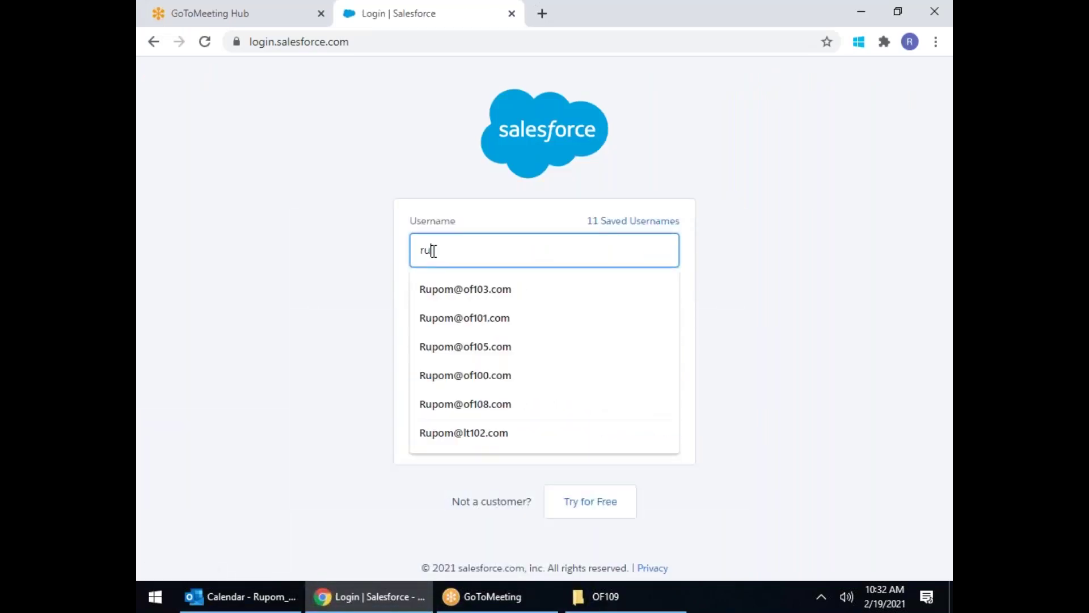
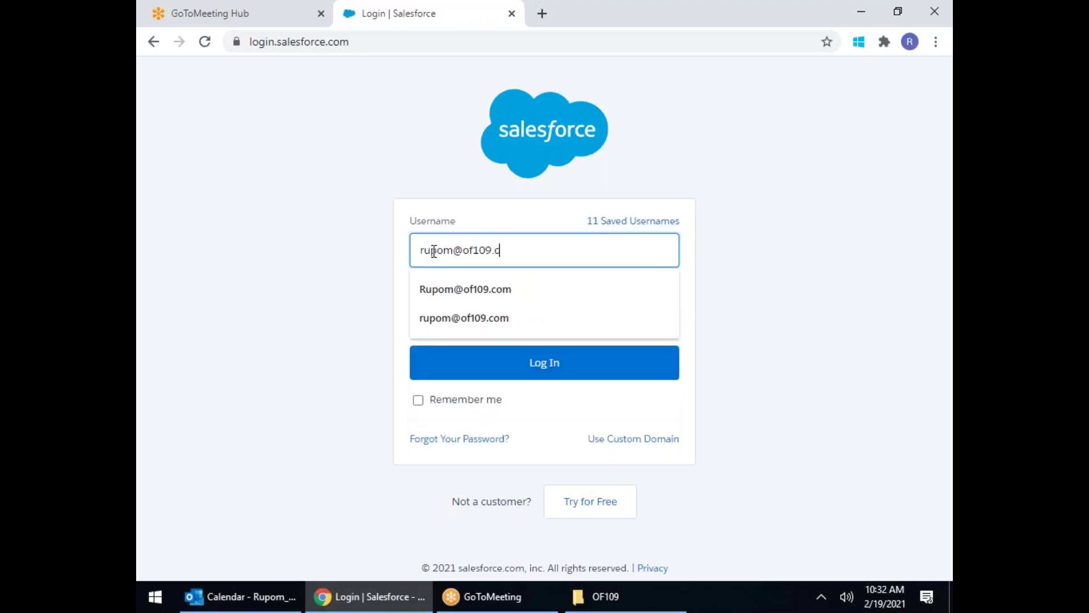
{"action": "key", "text": "Tab"}
{"action": "type", "text": "••"}
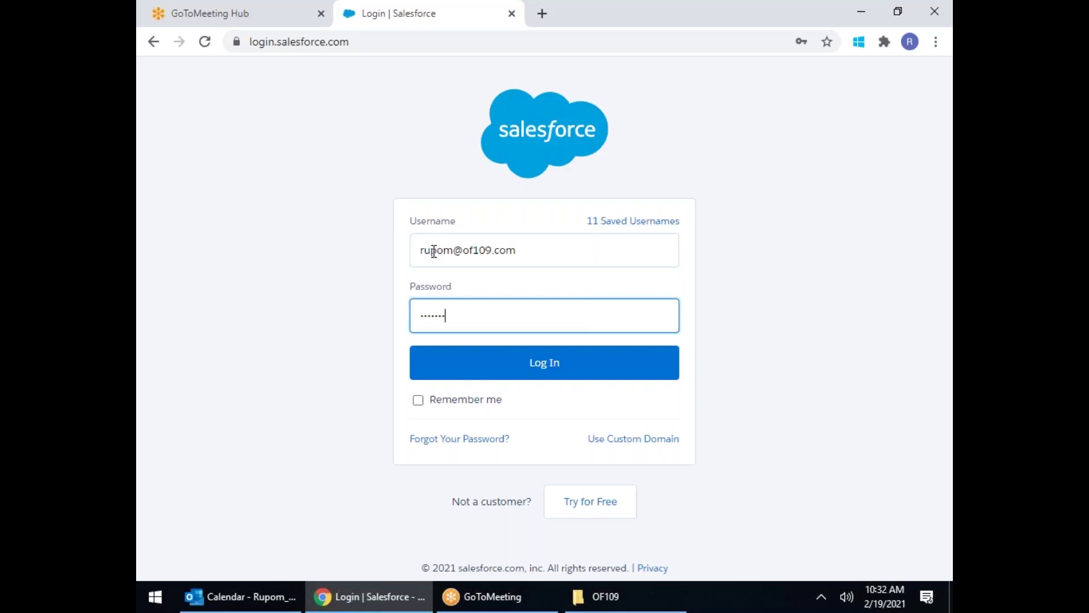
{"action": "key", "text": "Return"}
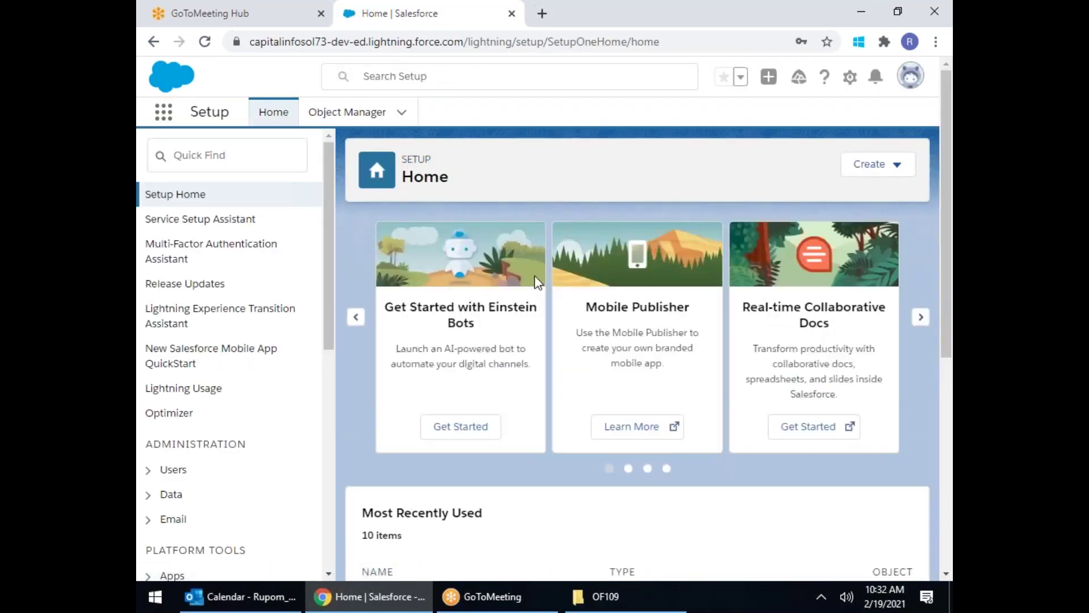
Step: Reset the Salesforce security token from the personal settings Reset My Security Token page
{"action": "left_click", "coordinate": [912, 78]}
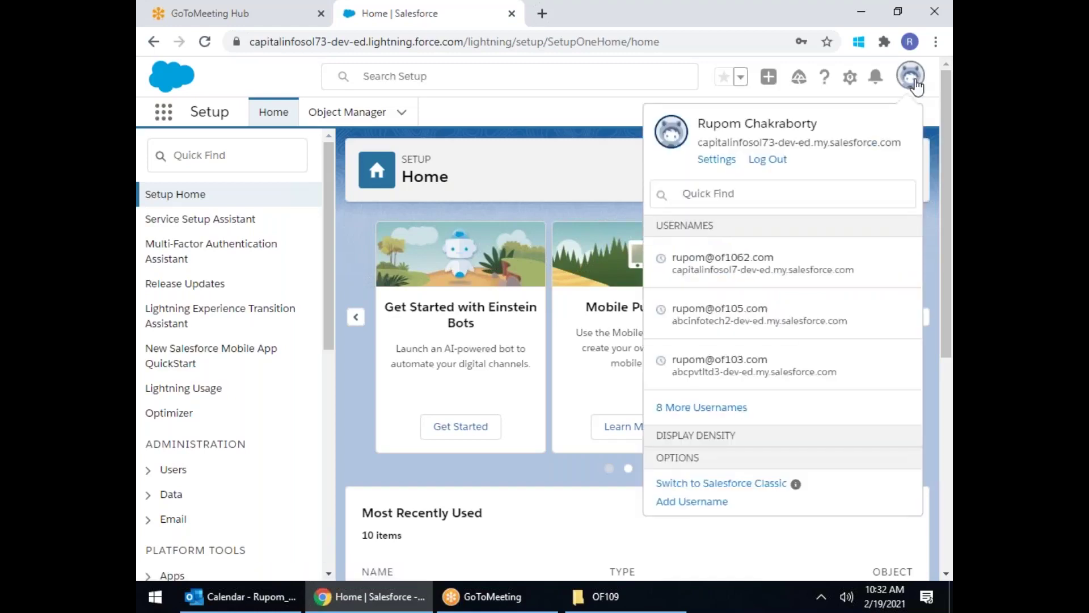
{"action": "left_click", "coordinate": [715, 160]}
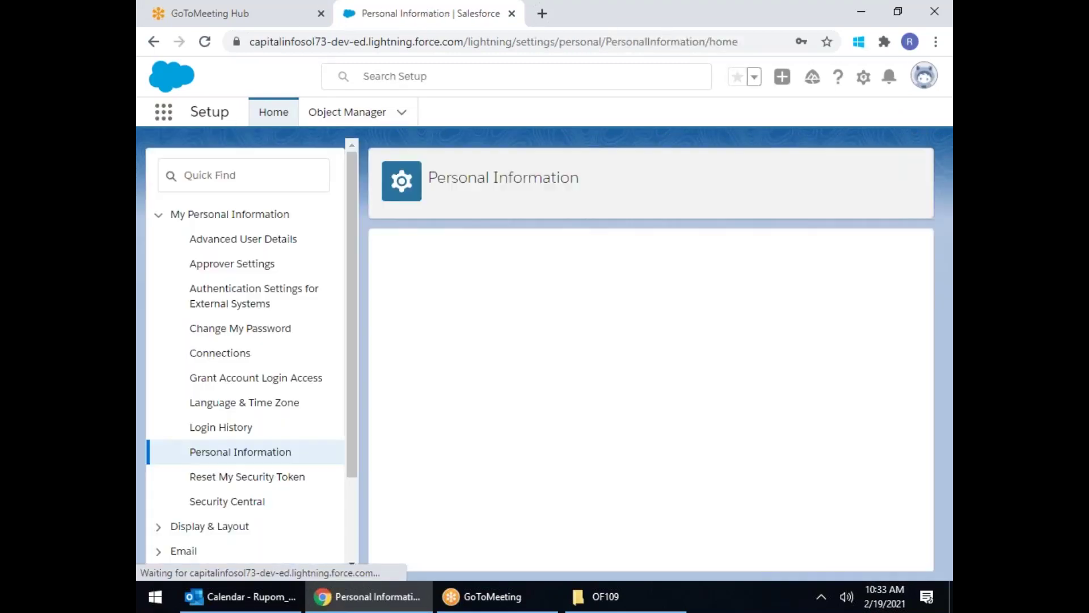
{"action": "left_click", "coordinate": [260, 480]}
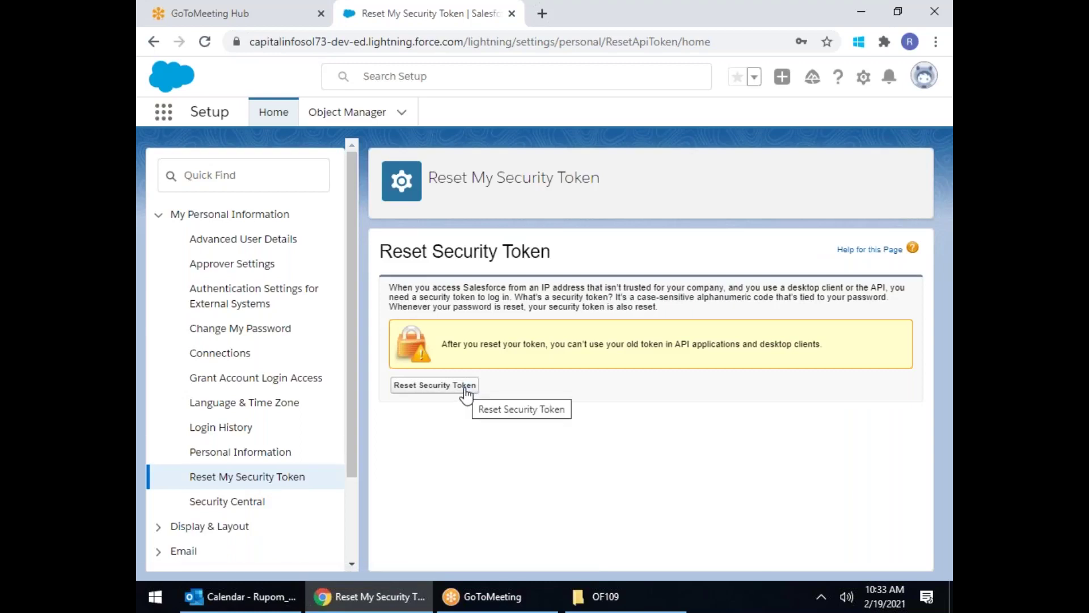
{"action": "left_click", "coordinate": [465, 386]}
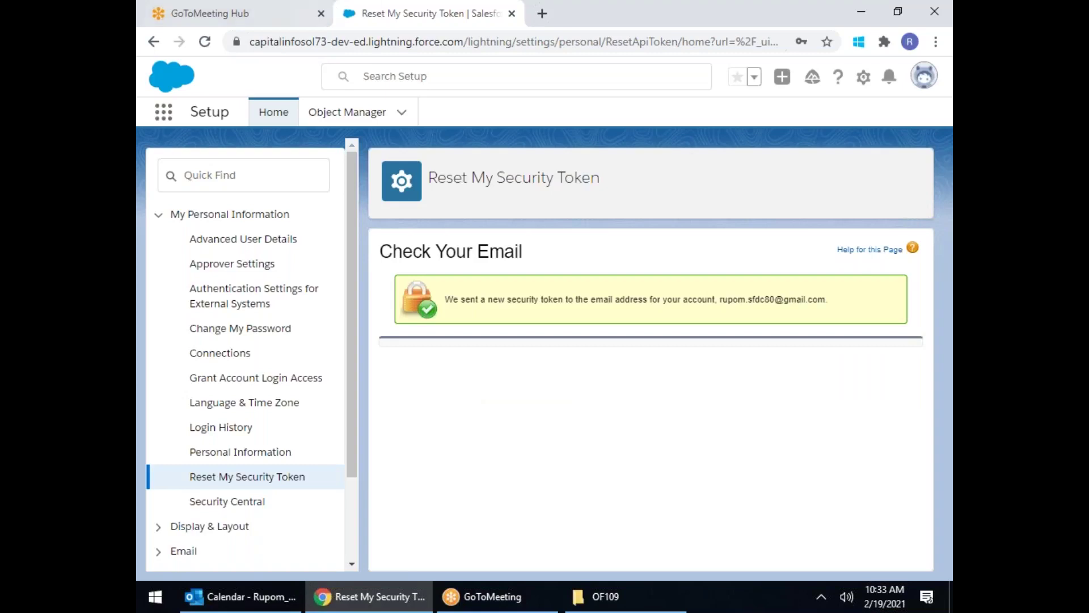
{"action": "left_click", "coordinate": [255, 12]}
{"action": "left_click", "coordinate": [266, 48]}
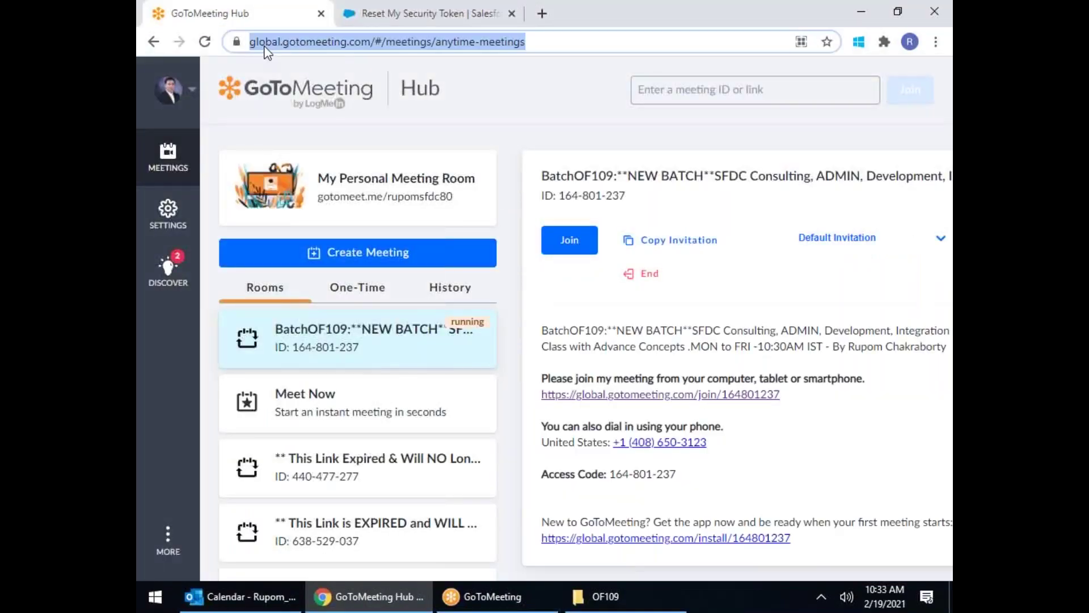
Step: Open the 'Your new Salesforce security token' email in Gmail and select the token
{"action": "type", "text": "gmail"}
{"action": "key", "text": "Return"}
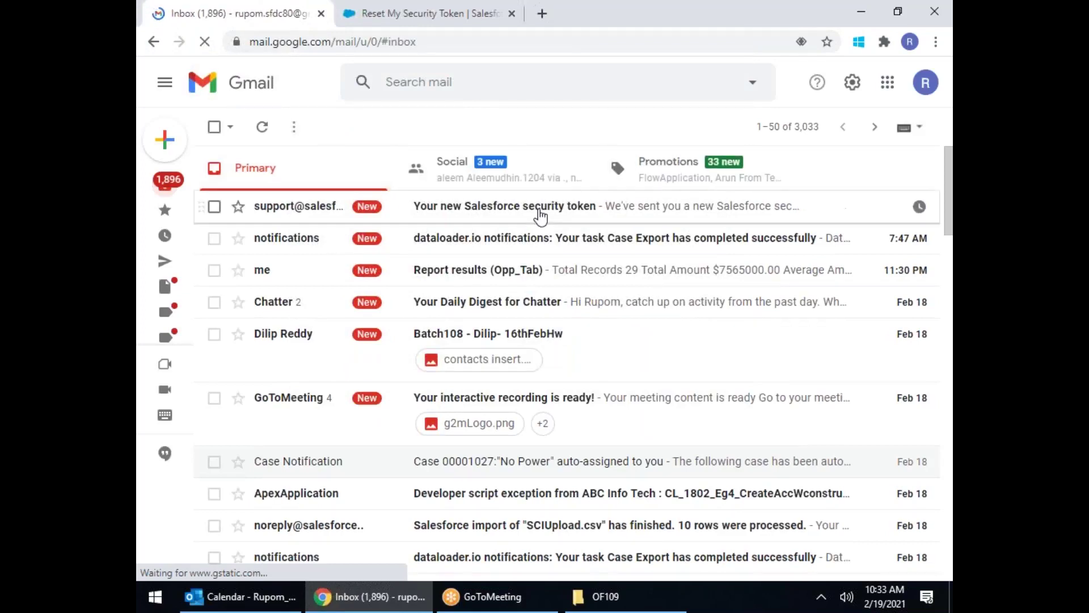
{"action": "left_click", "coordinate": [539, 211]}
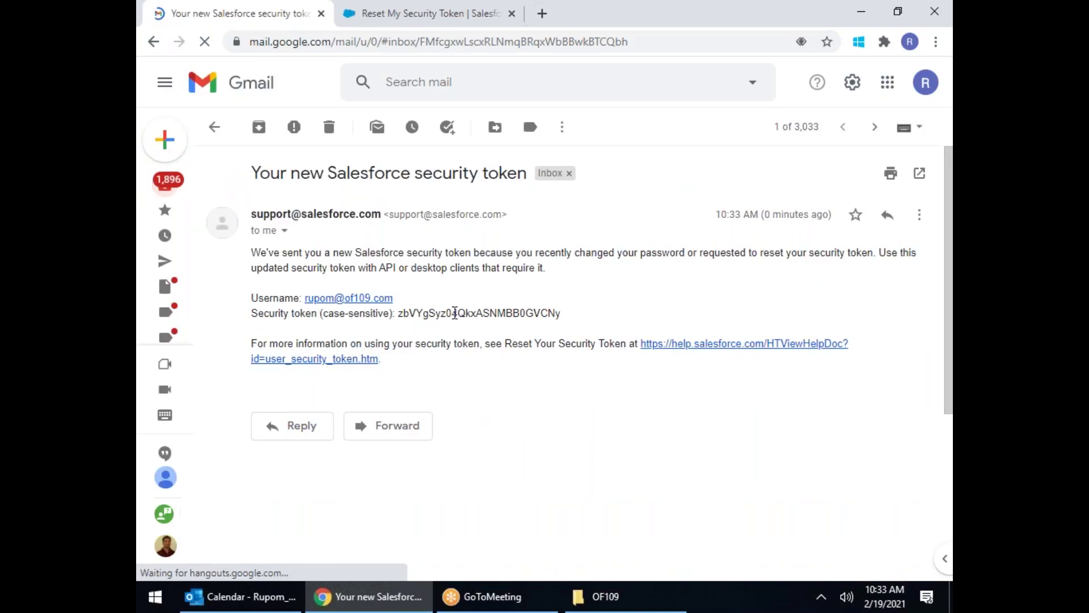
{"action": "double_click", "coordinate": [455, 313]}
{"action": "left_click", "coordinate": [543, 319]}
{"action": "left_click_drag", "start_coordinate": [419, 313], "coordinate": [581, 319]}
{"action": "left_click_drag", "start_coordinate": [335, 313], "coordinate": [588, 328]}
{"action": "key", "text": "ctrl+c"}
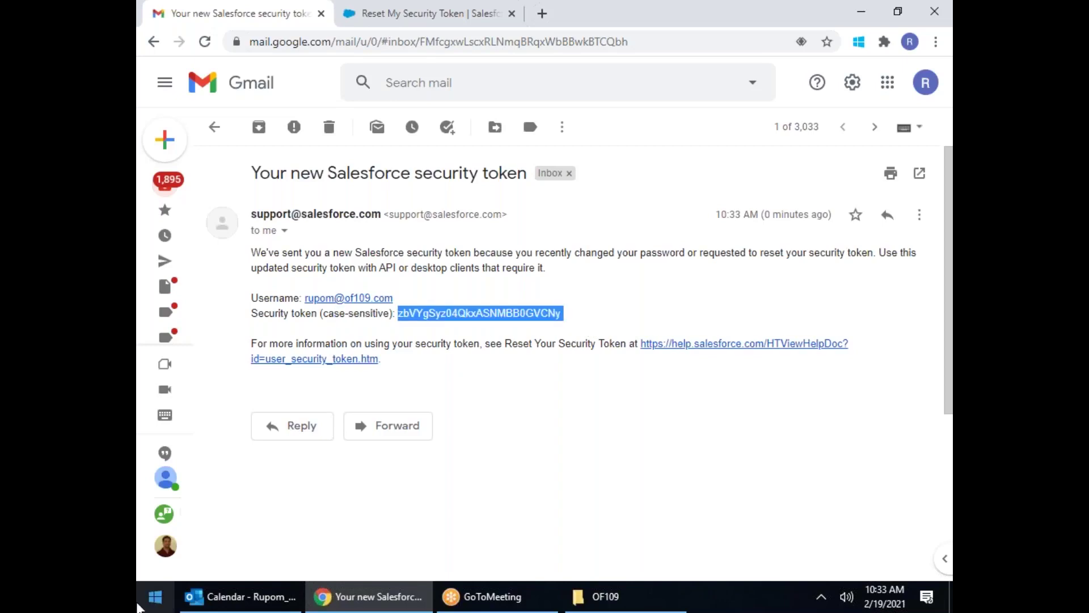
{"action": "left_click", "coordinate": [152, 601]}
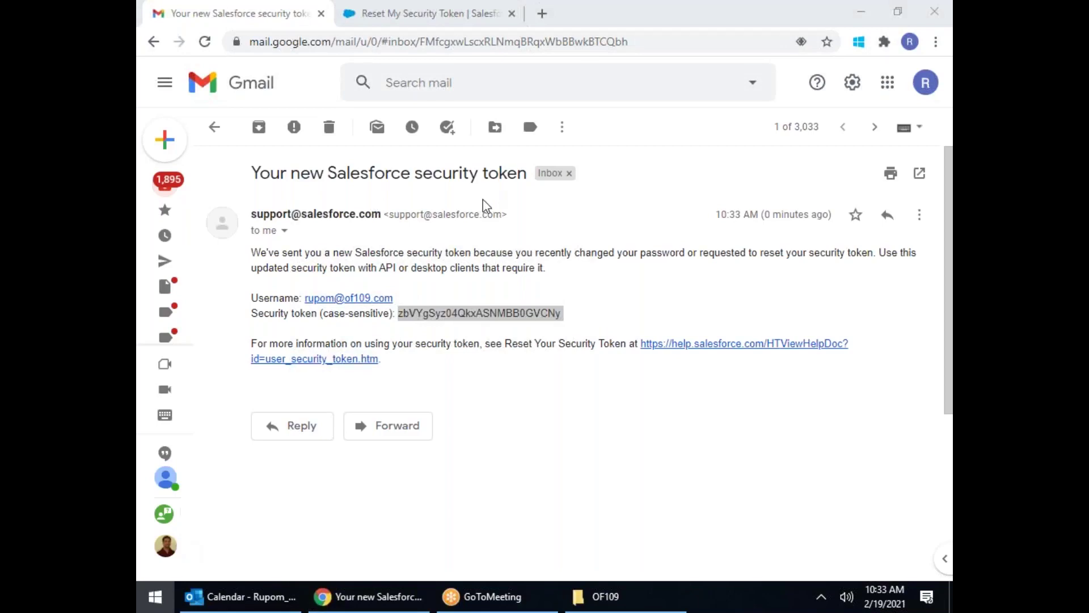
Step: Paste the Salesforce security token into a new maximized Notepad note, then show the desktop
{"action": "type", "text": "notepad"}
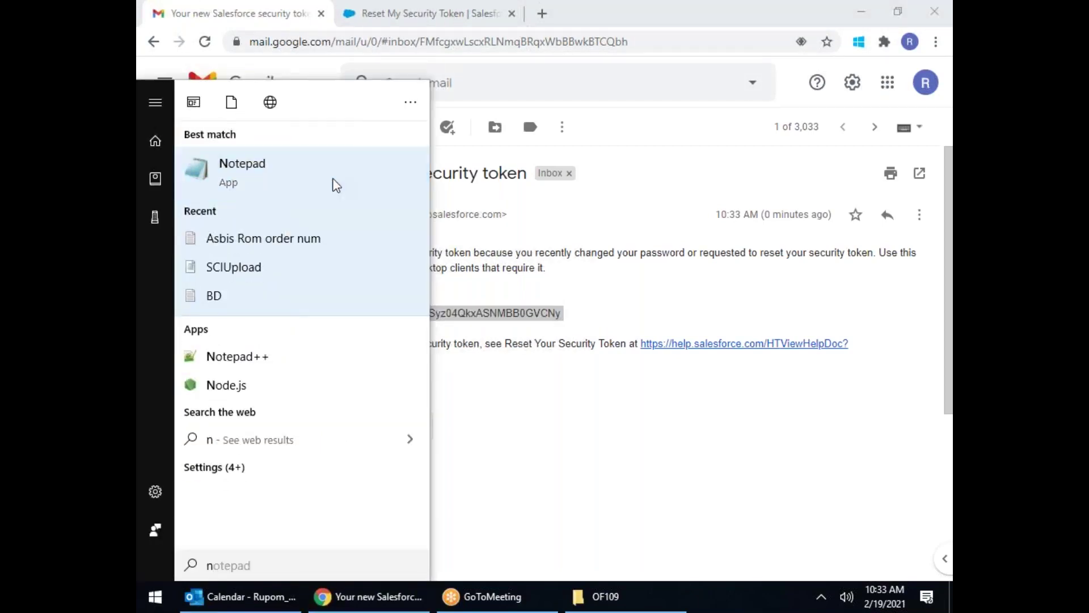
{"action": "left_click", "coordinate": [334, 183]}
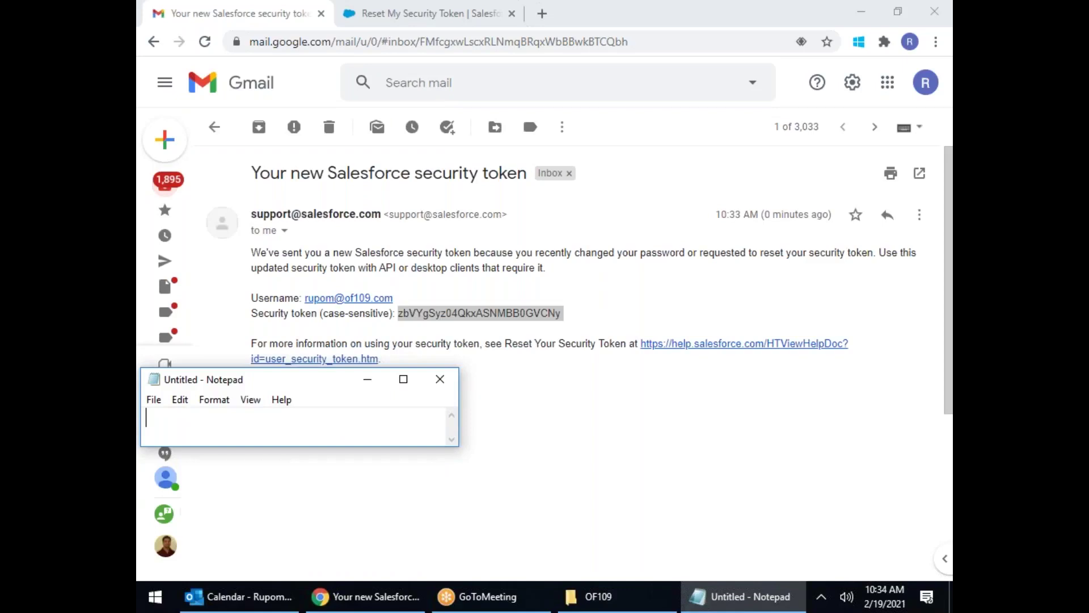
{"action": "left_click", "coordinate": [403, 378]}
{"action": "key", "text": "ctrl+v"}
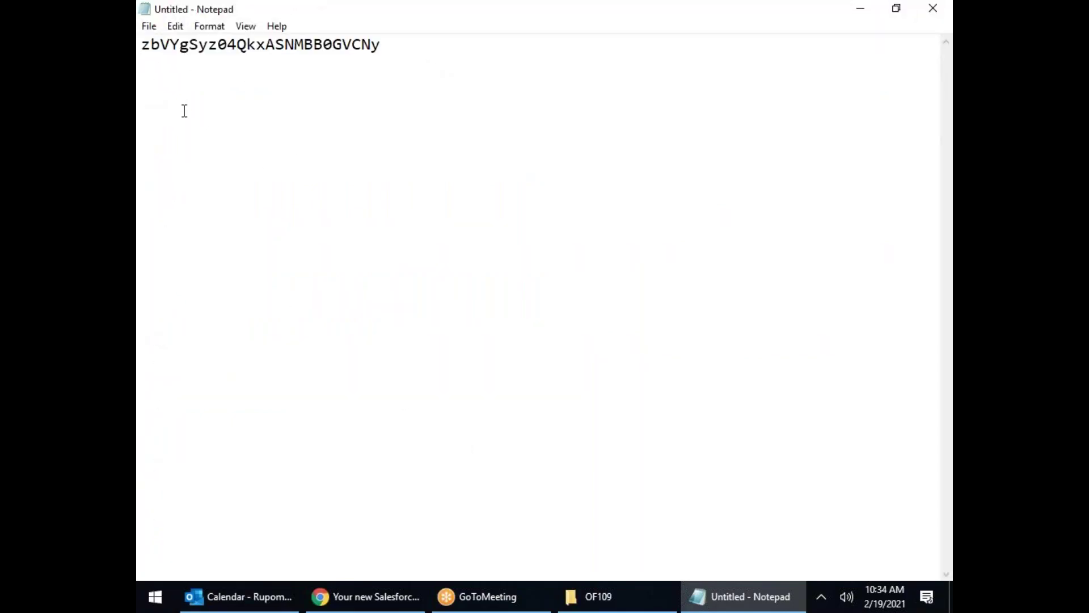
{"action": "double_click", "coordinate": [308, 44]}
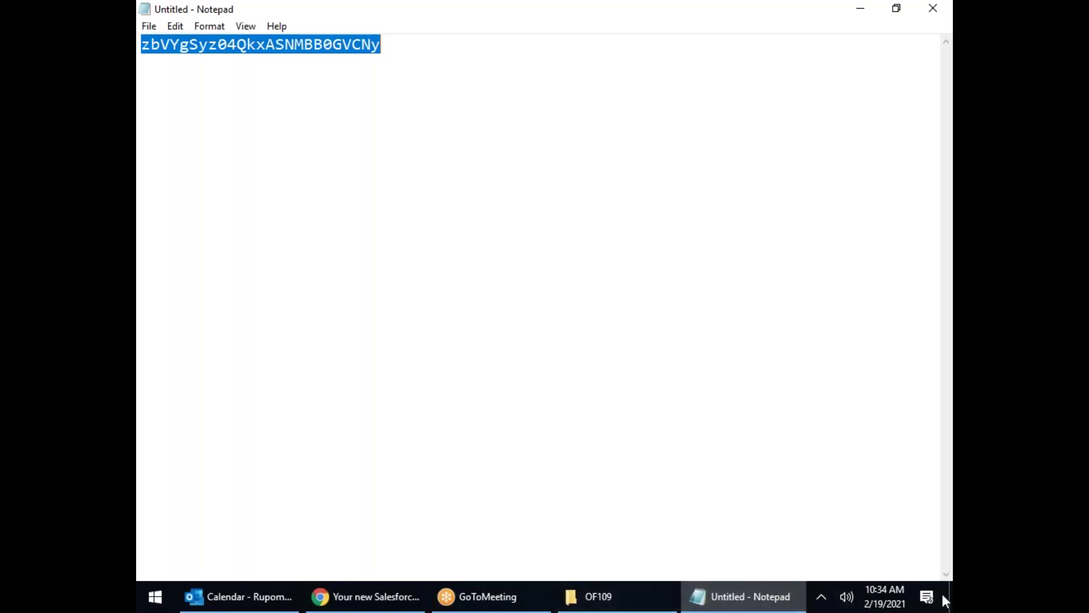
{"action": "key", "text": "alt+Tab"}
{"action": "key", "text": "super+d"}
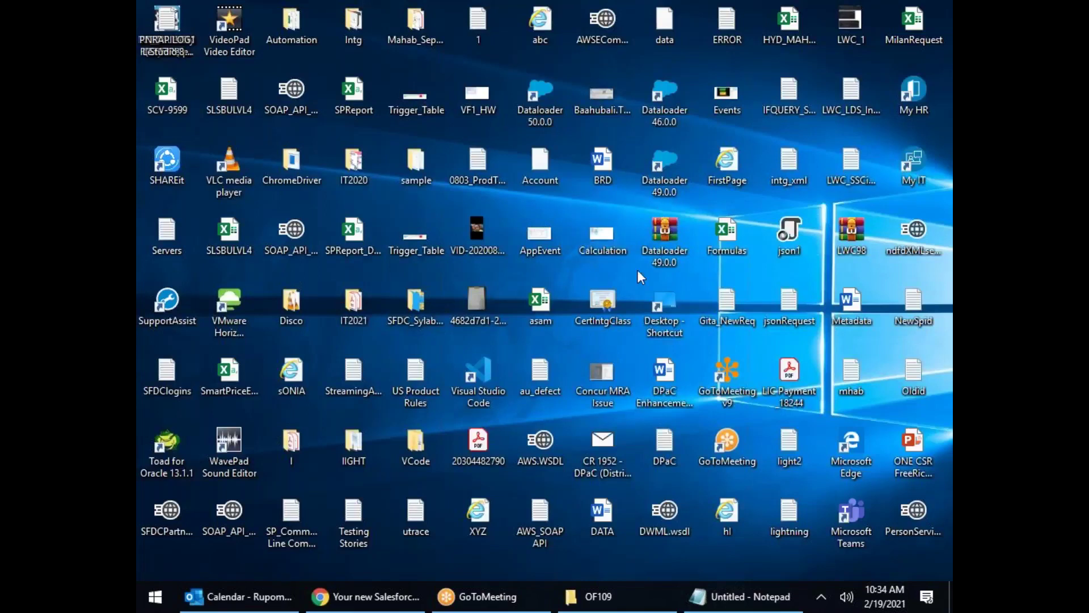
Step: Launch Dataloader 50.0.0 and start an Insert job using Password Authentication
{"action": "left_click", "coordinate": [543, 97]}
{"action": "double_click", "coordinate": [544, 96]}
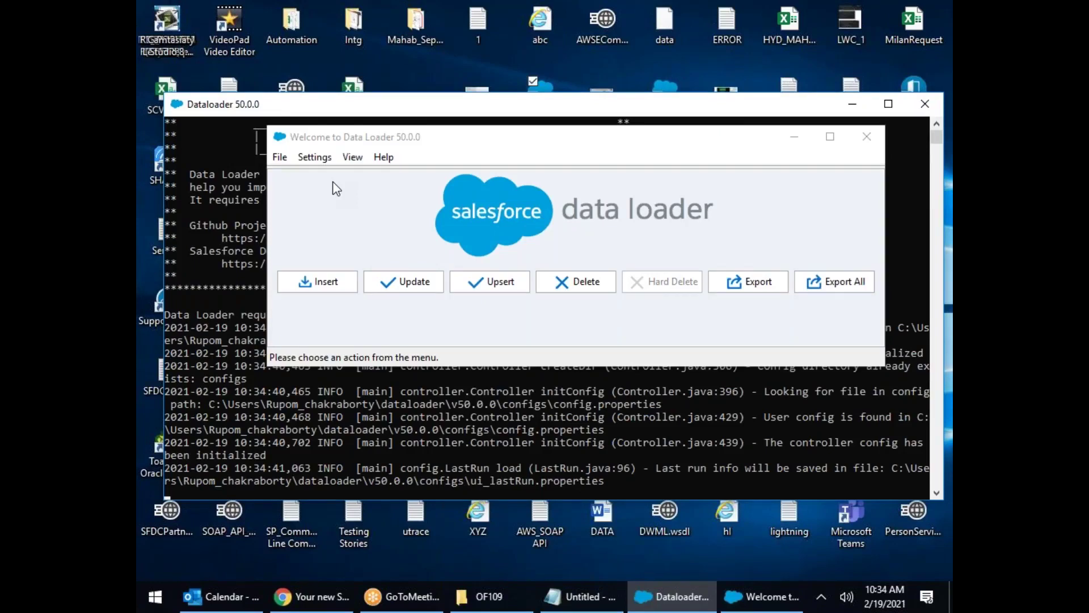
{"action": "left_click", "coordinate": [332, 284]}
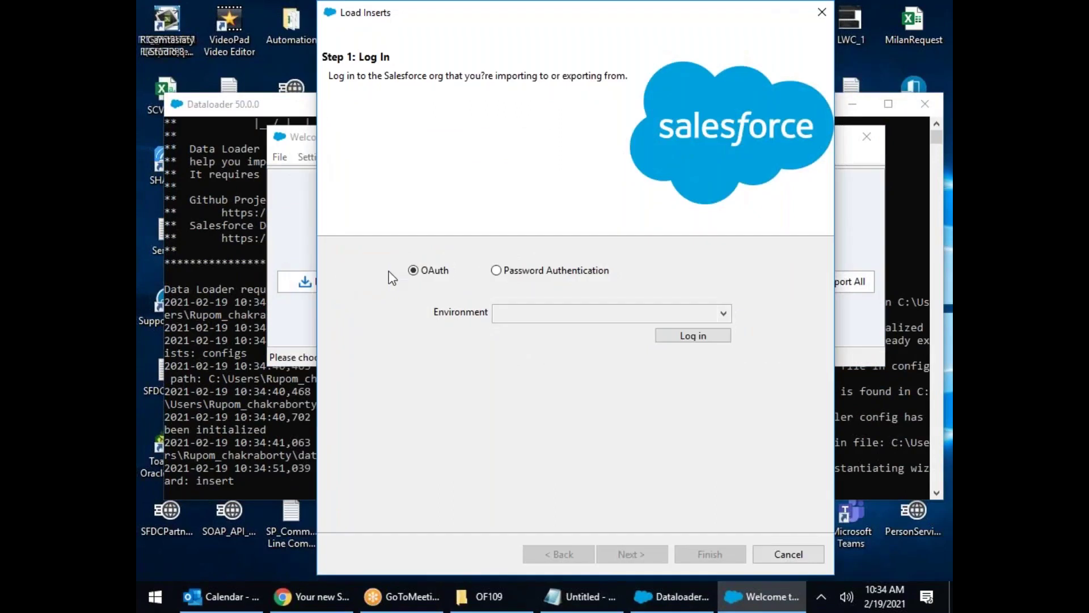
{"action": "left_click", "coordinate": [497, 270]}
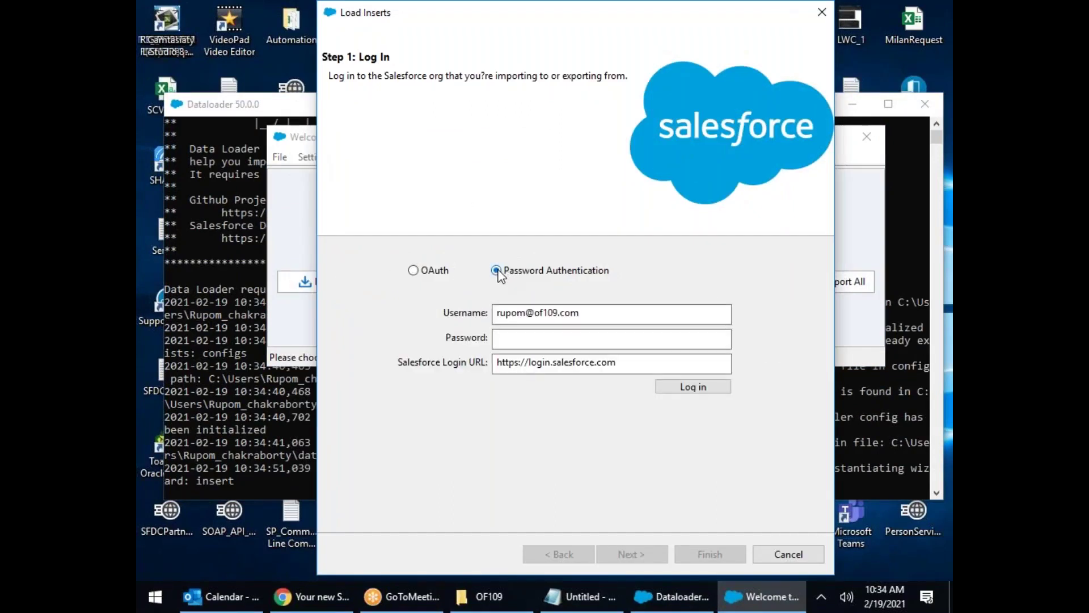
Step: Enter the account password, log in to the Salesforce org, and continue to Step 2
{"action": "left_click", "coordinate": [519, 338]}
{"action": "type", "text": "abc1234"}
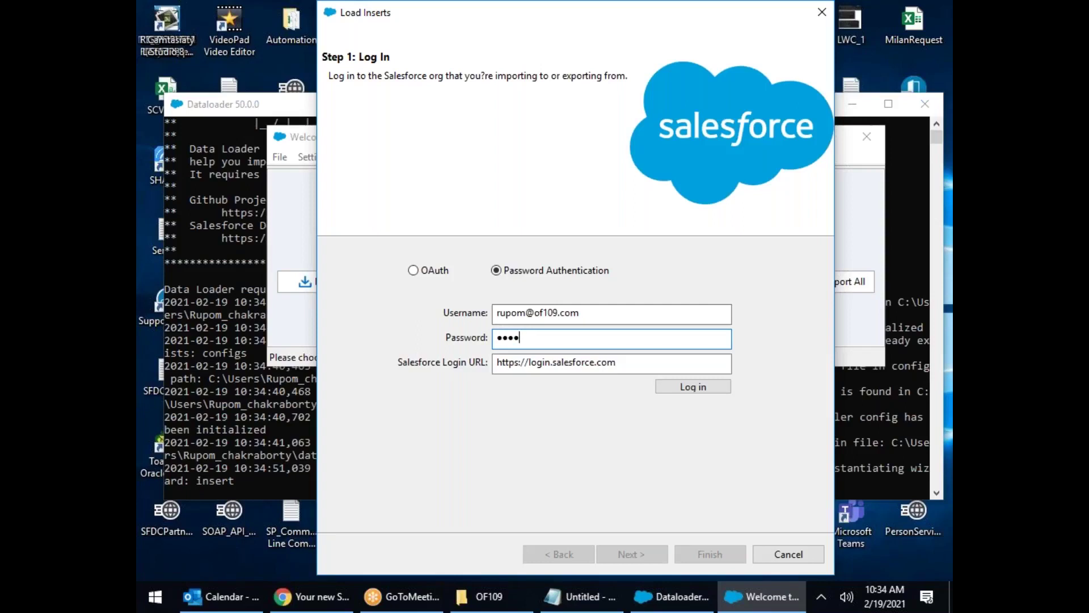
{"action": "type", "text": "5"}
{"action": "key", "text": "ctrl+v"}
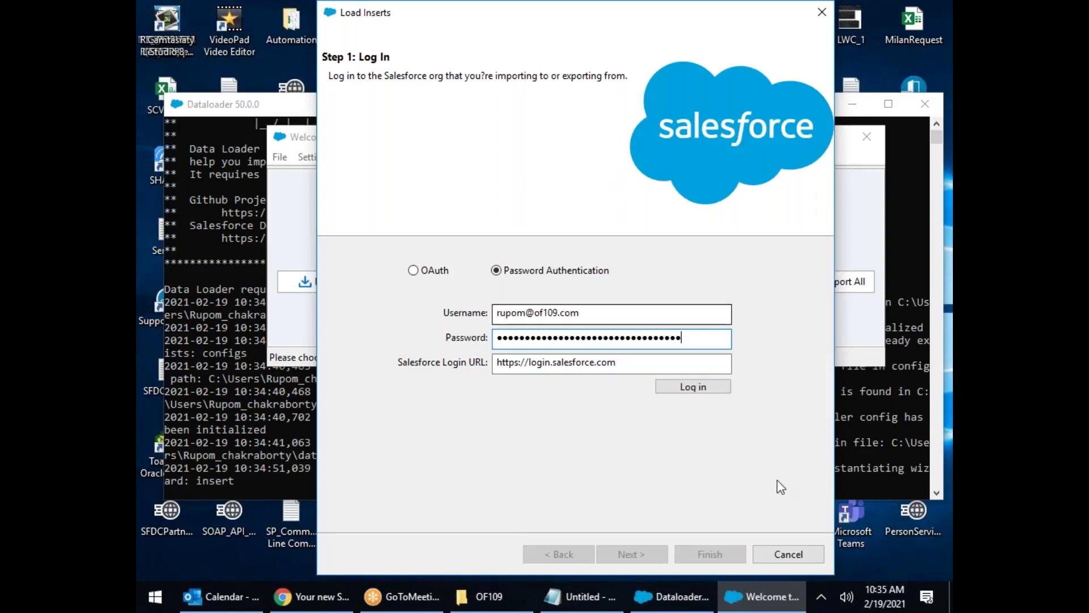
{"action": "left_click", "coordinate": [693, 389]}
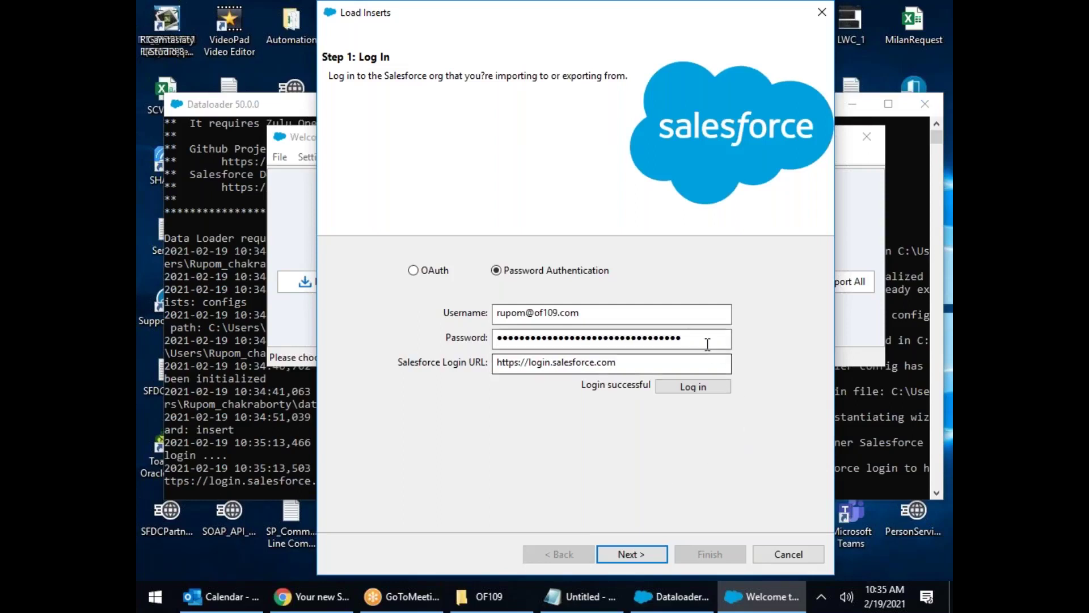
{"action": "left_click_drag", "start_coordinate": [705, 341], "coordinate": [461, 340]}
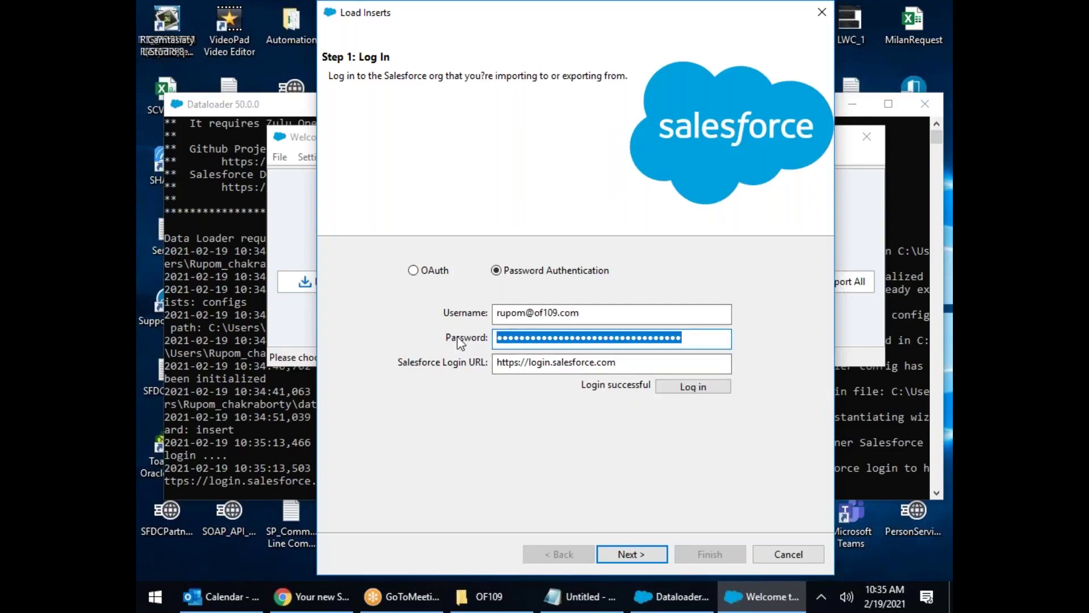
{"action": "left_click", "coordinate": [650, 556]}
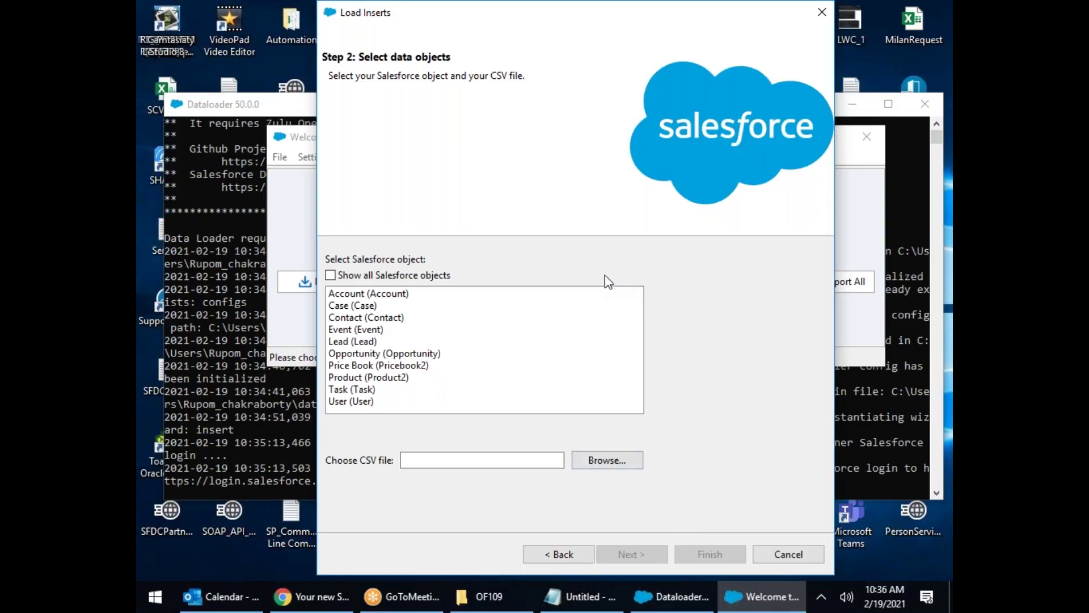
Step: Browse the full object list, then pick Contact from the standard objects as the target
{"action": "left_click", "coordinate": [330, 276]}
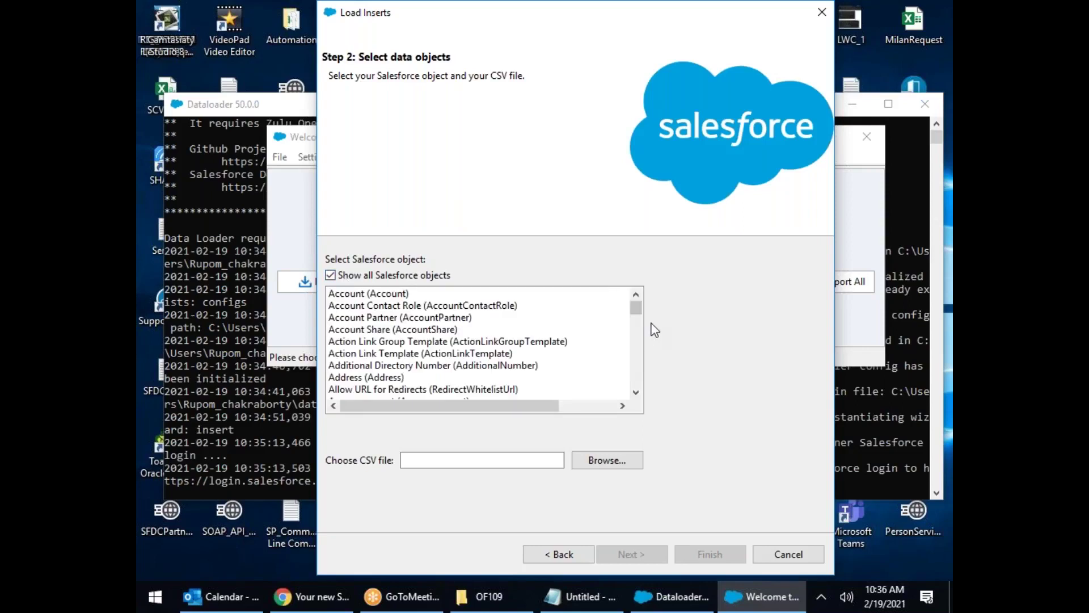
{"action": "left_click_drag", "start_coordinate": [642, 307], "coordinate": [640, 374]}
{"action": "left_click", "coordinate": [371, 389]}
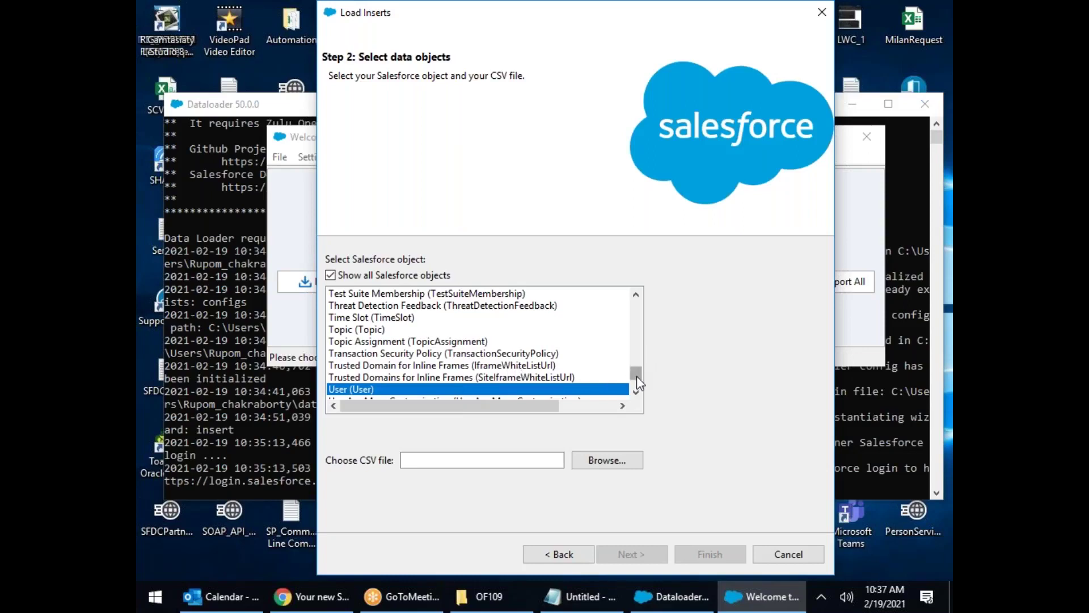
{"action": "left_click_drag", "start_coordinate": [637, 376], "coordinate": [644, 306]}
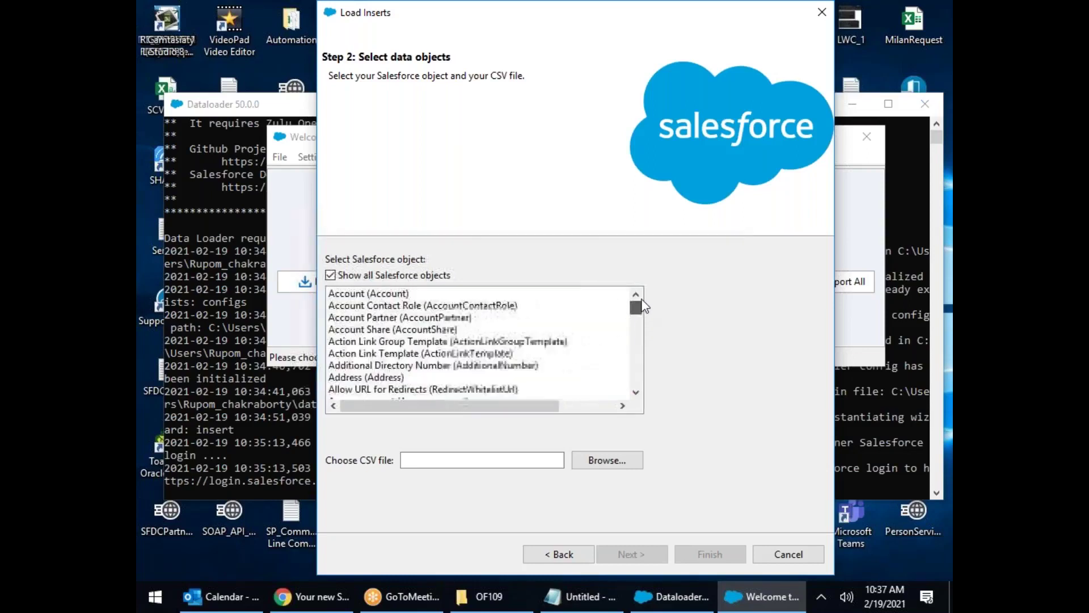
{"action": "left_click", "coordinate": [331, 276]}
{"action": "left_click", "coordinate": [389, 317]}
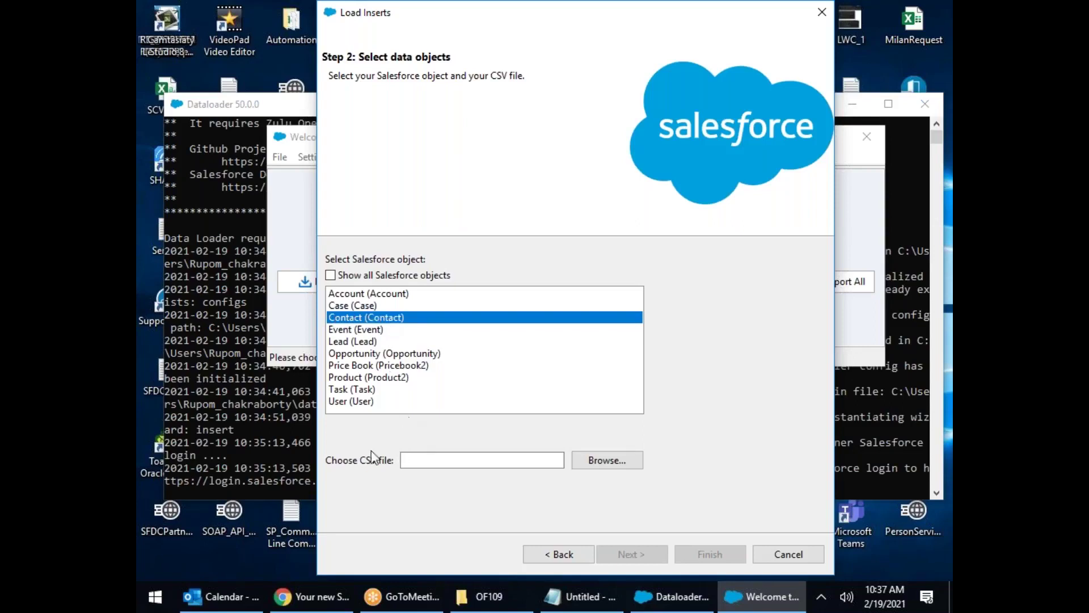
Step: Choose SCIUpload.csv from C:\SFDC_\OF109 and initialize the 11-record insert
{"action": "left_click", "coordinate": [638, 457]}
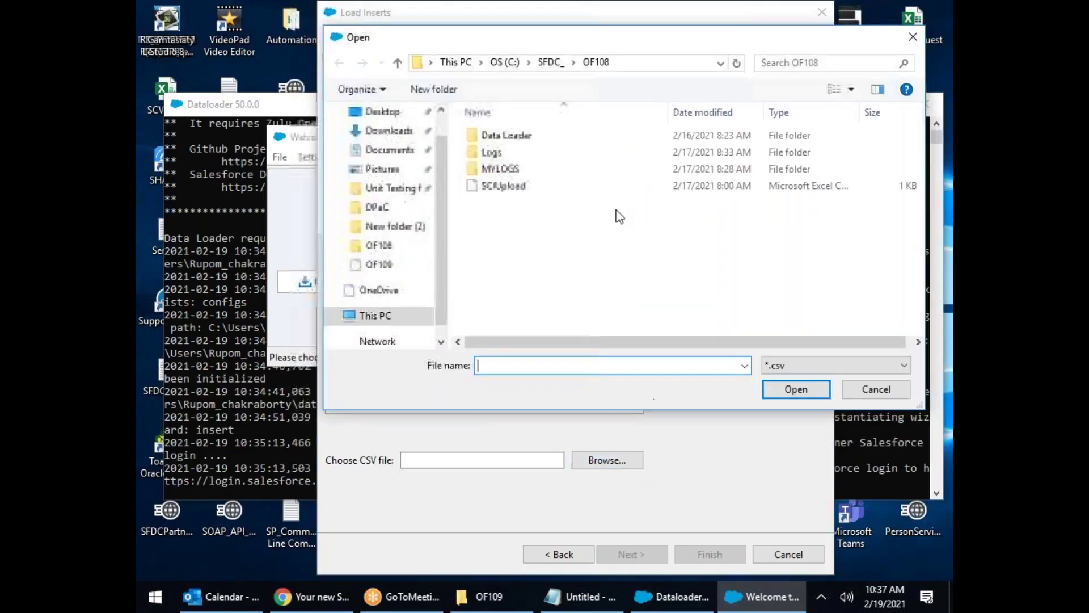
{"action": "left_click", "coordinate": [548, 63]}
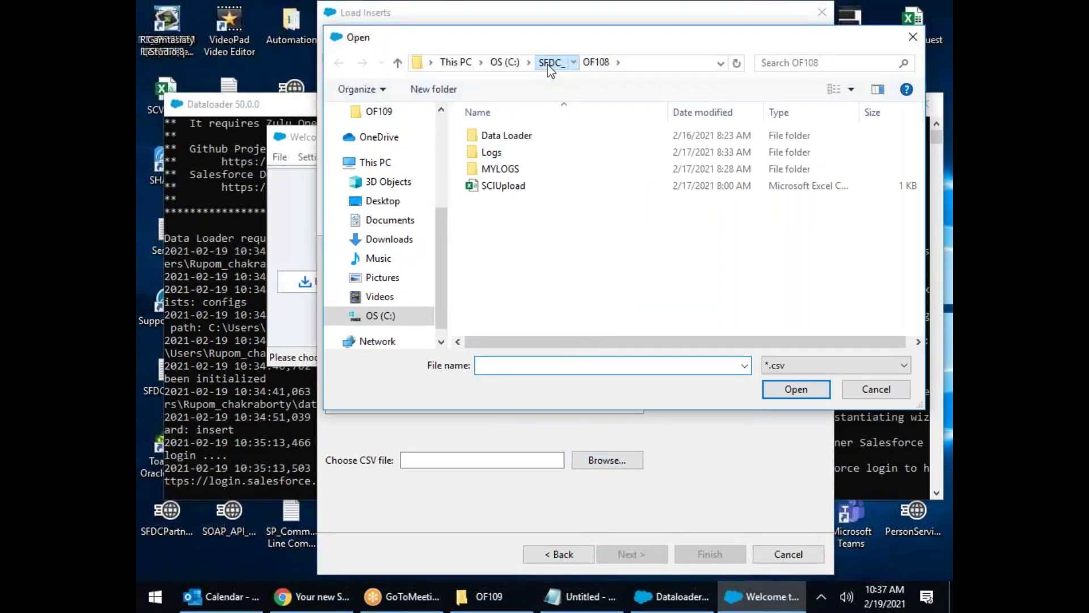
{"action": "scroll", "coordinate": [510, 256], "scroll_direction": "down", "scroll_amount": 2}
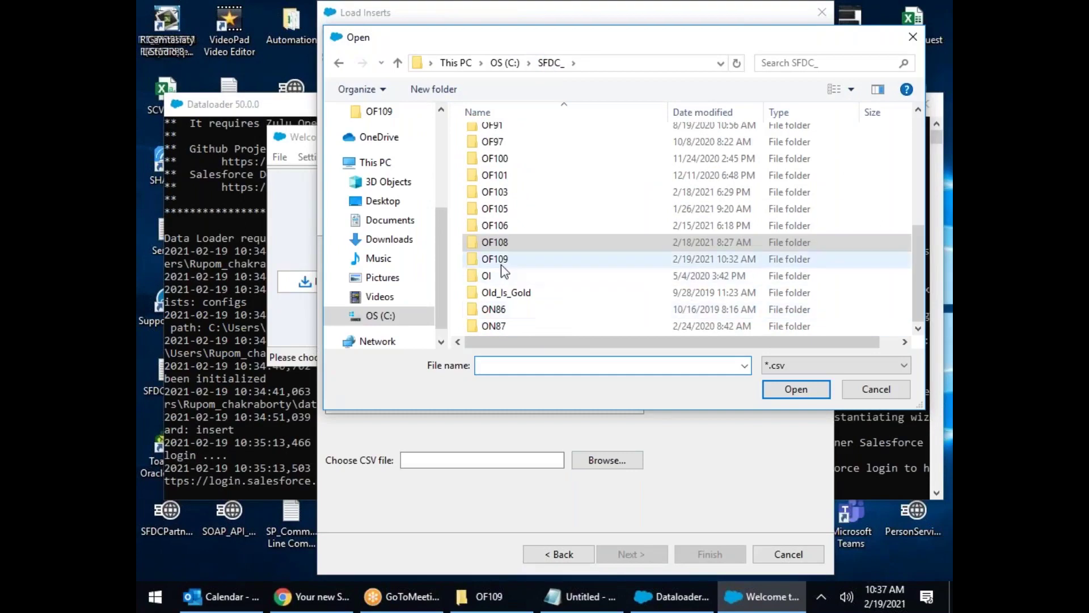
{"action": "left_click", "coordinate": [499, 263]}
{"action": "double_click", "coordinate": [499, 262]}
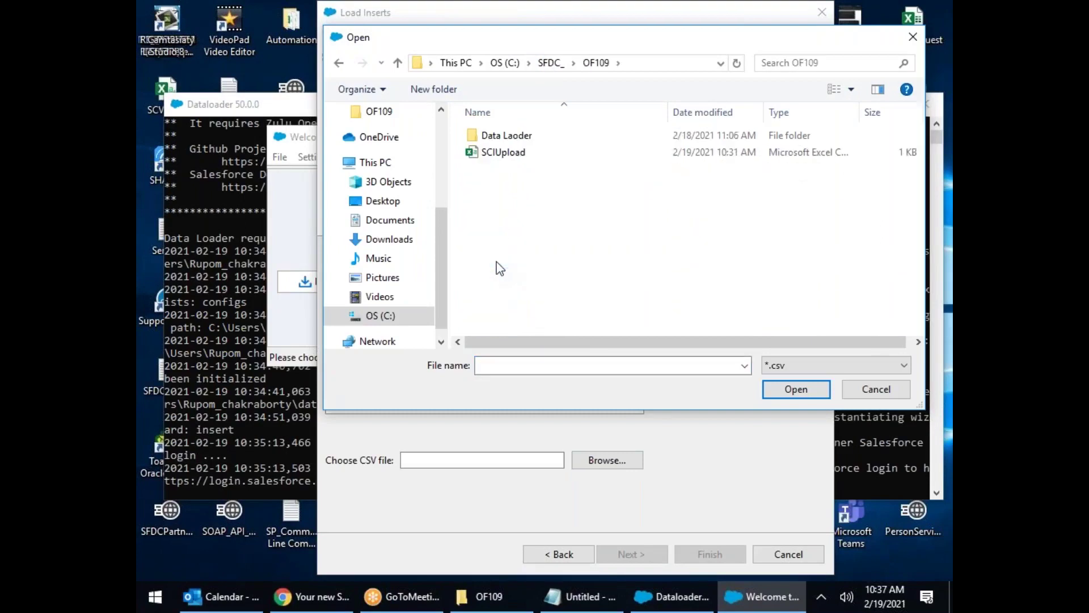
{"action": "double_click", "coordinate": [504, 153]}
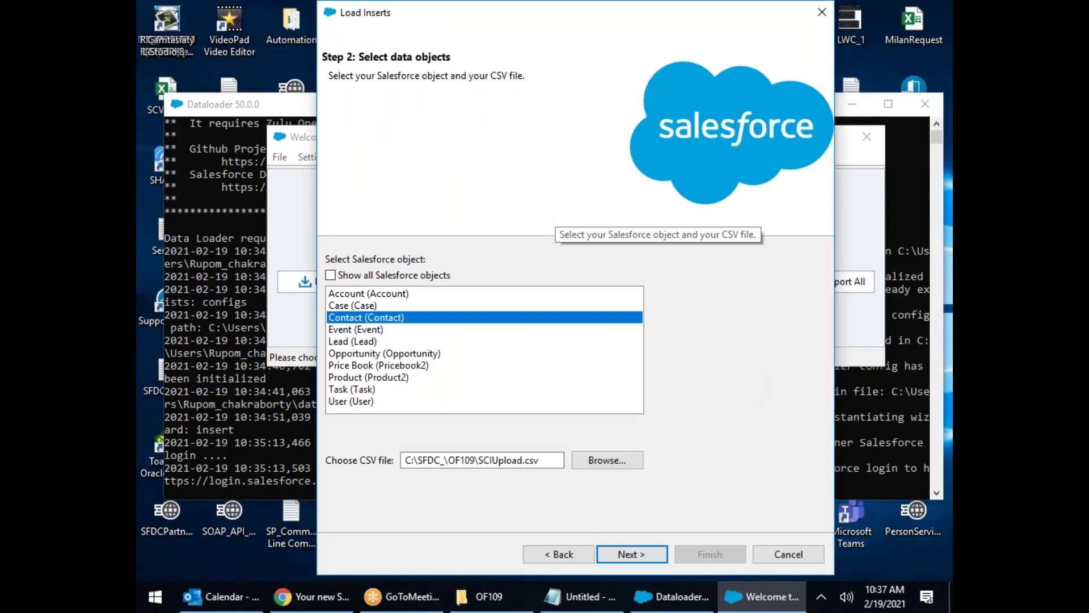
{"action": "left_click", "coordinate": [646, 556]}
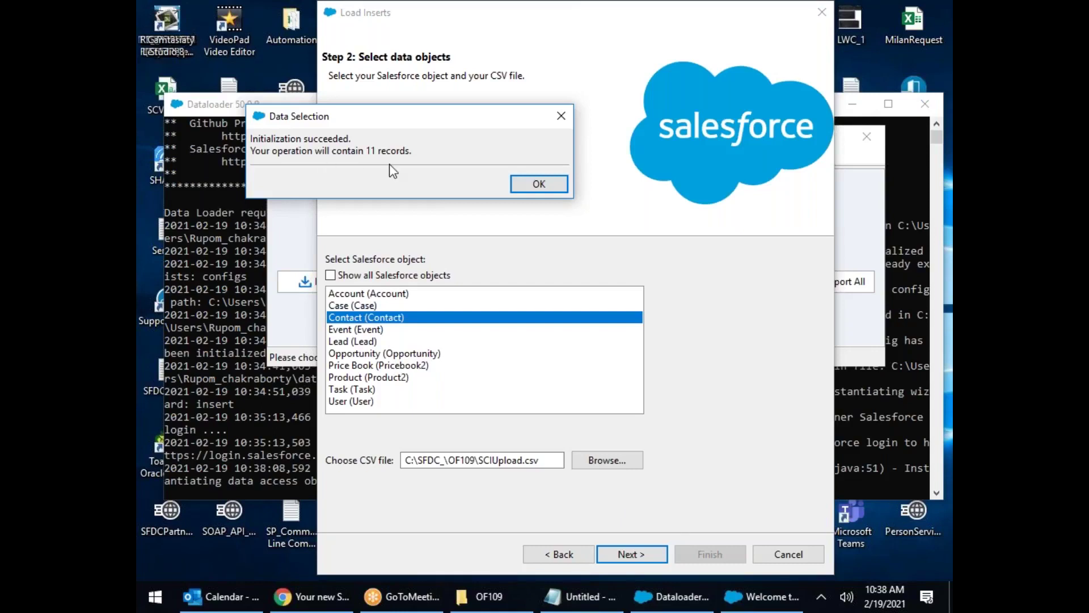
Step: Acknowledge the 11-record Data Selection summary to reach Step 3: Mapping
{"action": "left_click", "coordinate": [535, 183]}
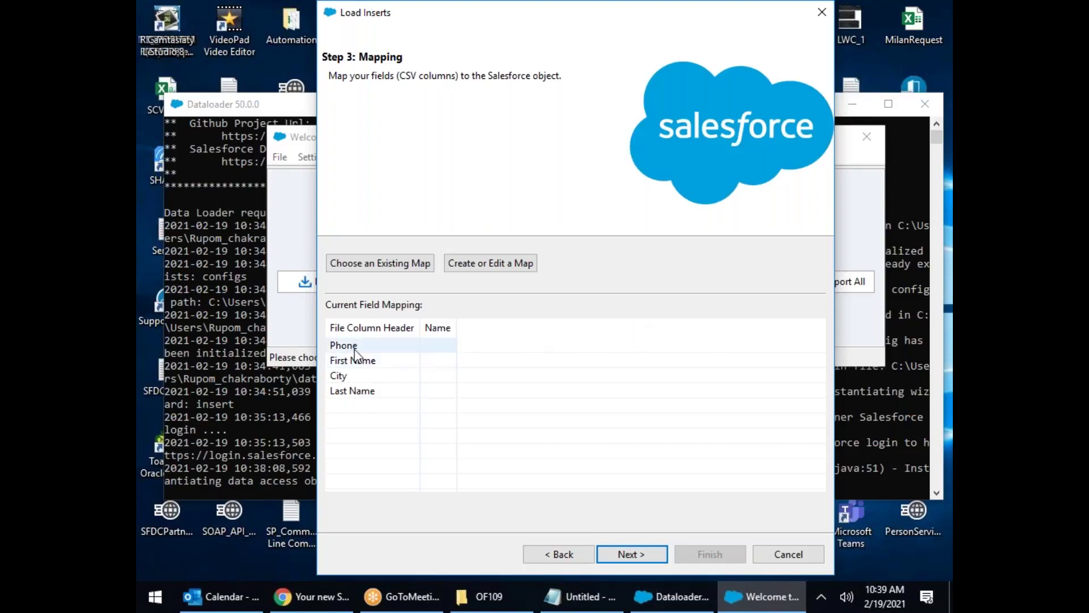
Step: In the mapping editor, map FirstName to First Name and LastName to Last Name
{"action": "left_click", "coordinate": [495, 269]}
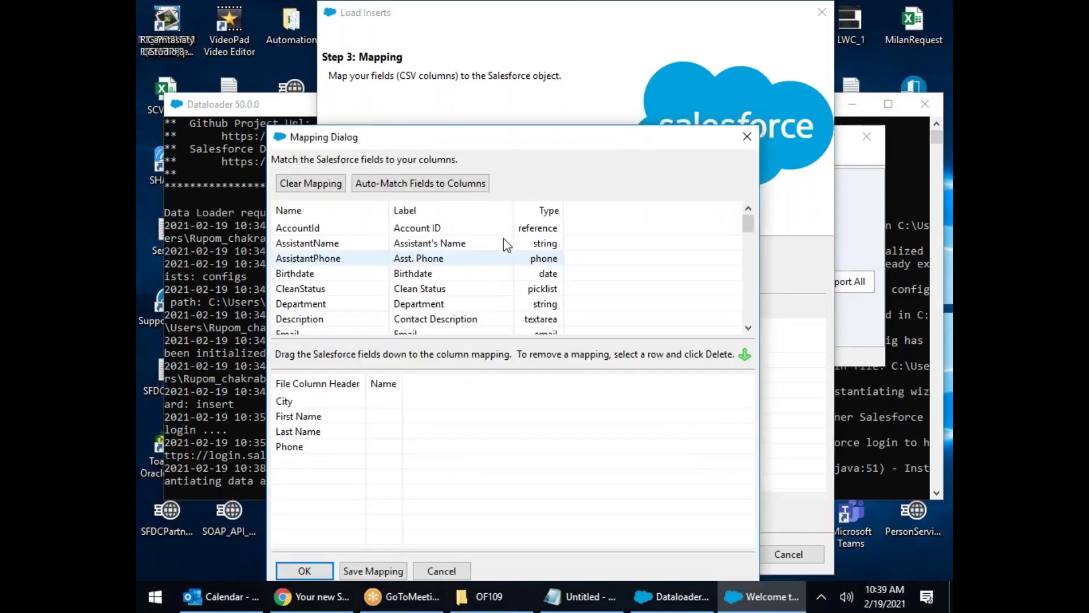
{"action": "left_click_drag", "start_coordinate": [505, 147], "coordinate": [500, 125]}
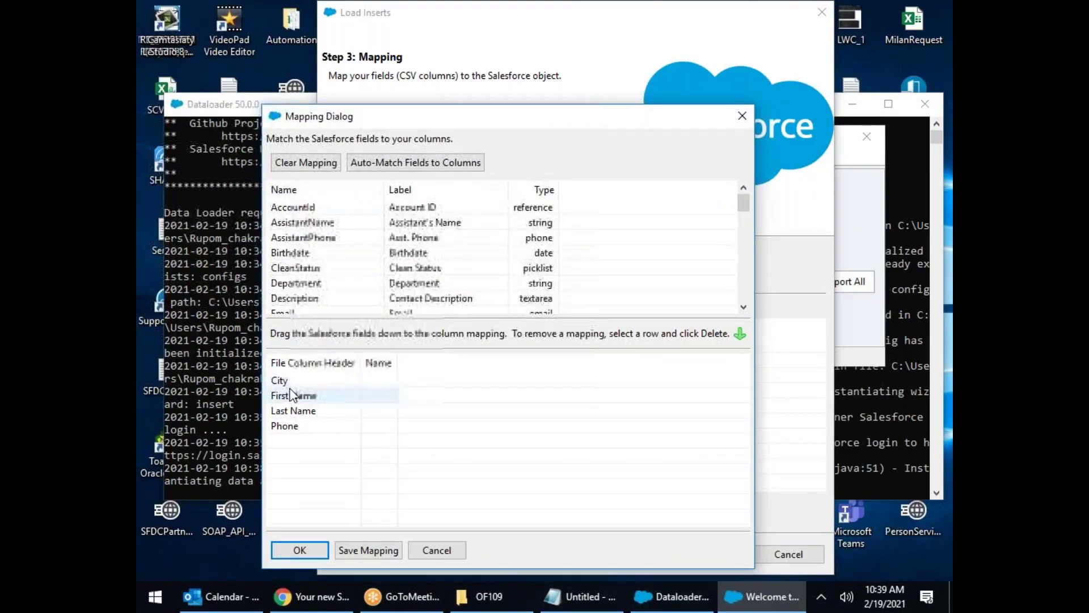
{"action": "scroll", "coordinate": [409, 257], "scroll_direction": "down", "scroll_amount": 1}
{"action": "scroll", "coordinate": [410, 257], "scroll_direction": "down", "scroll_amount": 2}
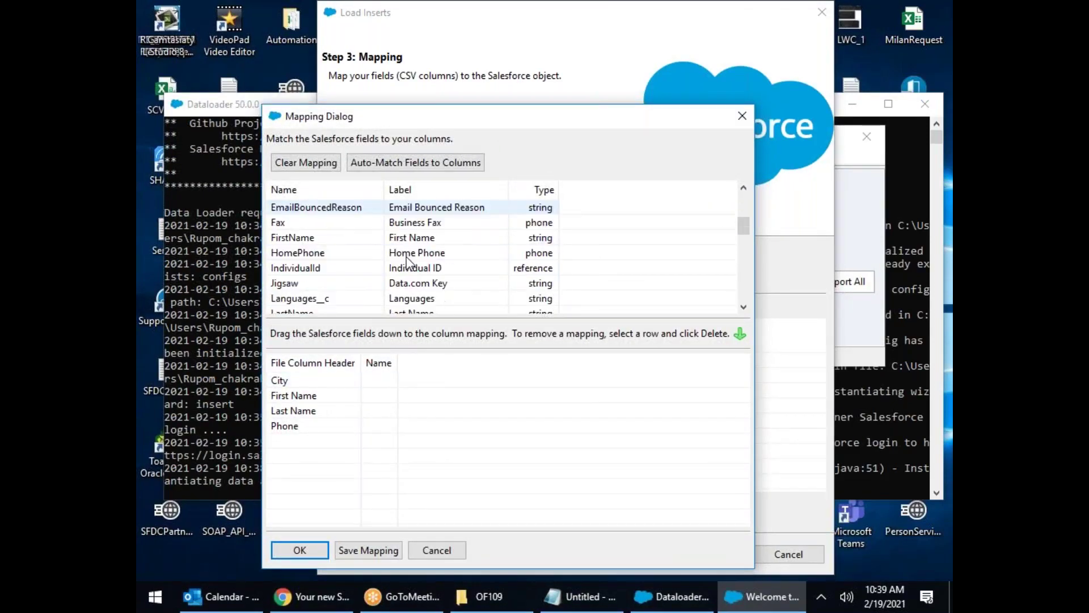
{"action": "left_click_drag", "start_coordinate": [308, 241], "coordinate": [389, 399]}
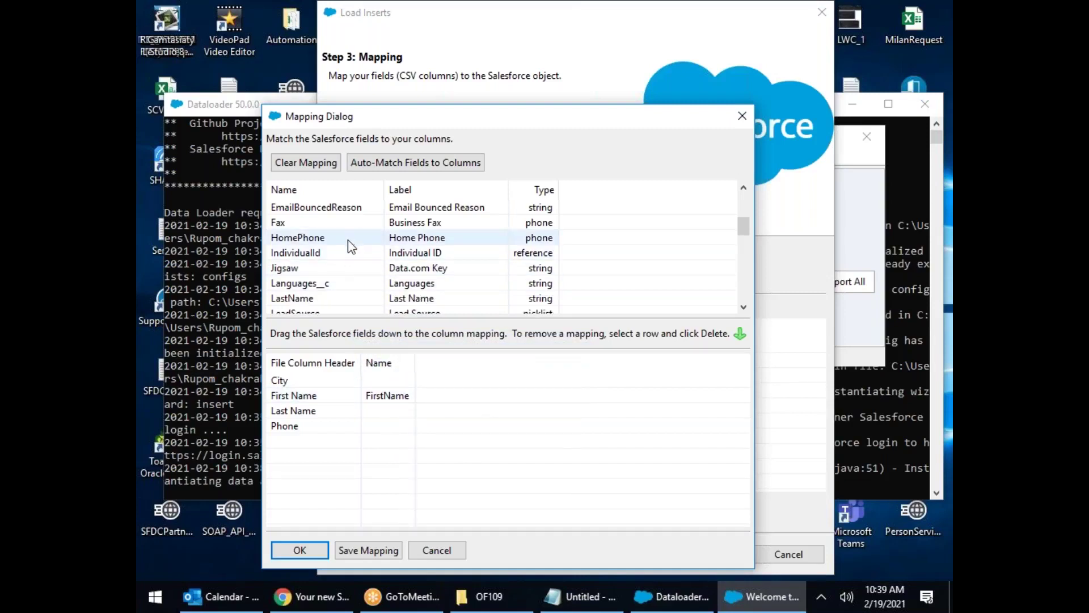
{"action": "left_click_drag", "start_coordinate": [307, 301], "coordinate": [405, 414]}
Step: Map MobilePhone to Phone and MailingCity to City, then select the City mapping
{"action": "scroll", "coordinate": [415, 253], "scroll_direction": "down", "scroll_amount": 3}
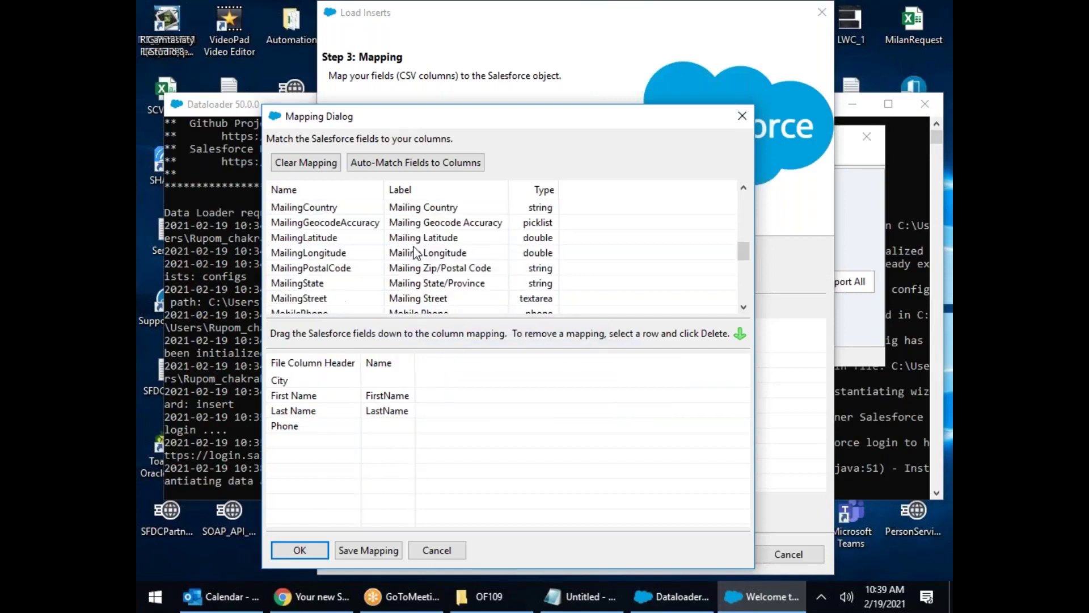
{"action": "scroll", "coordinate": [415, 252], "scroll_direction": "down", "scroll_amount": 2}
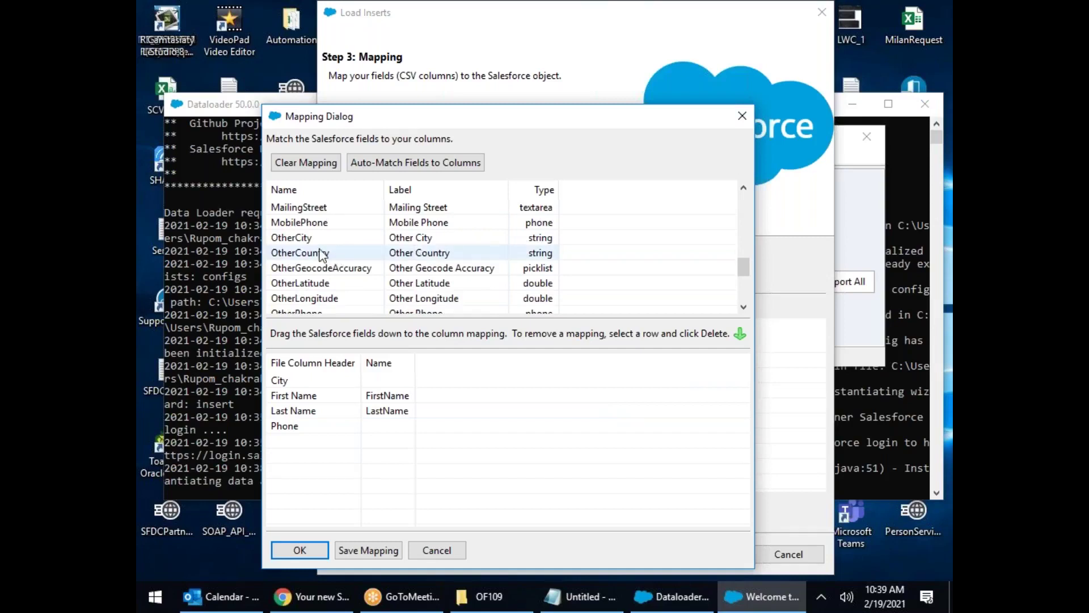
{"action": "left_click_drag", "start_coordinate": [300, 223], "coordinate": [400, 430]}
{"action": "scroll", "coordinate": [379, 271], "scroll_direction": "down", "scroll_amount": 2}
{"action": "scroll", "coordinate": [377, 269], "scroll_direction": "up", "scroll_amount": 4}
{"action": "scroll", "coordinate": [376, 269], "scroll_direction": "down", "scroll_amount": 1}
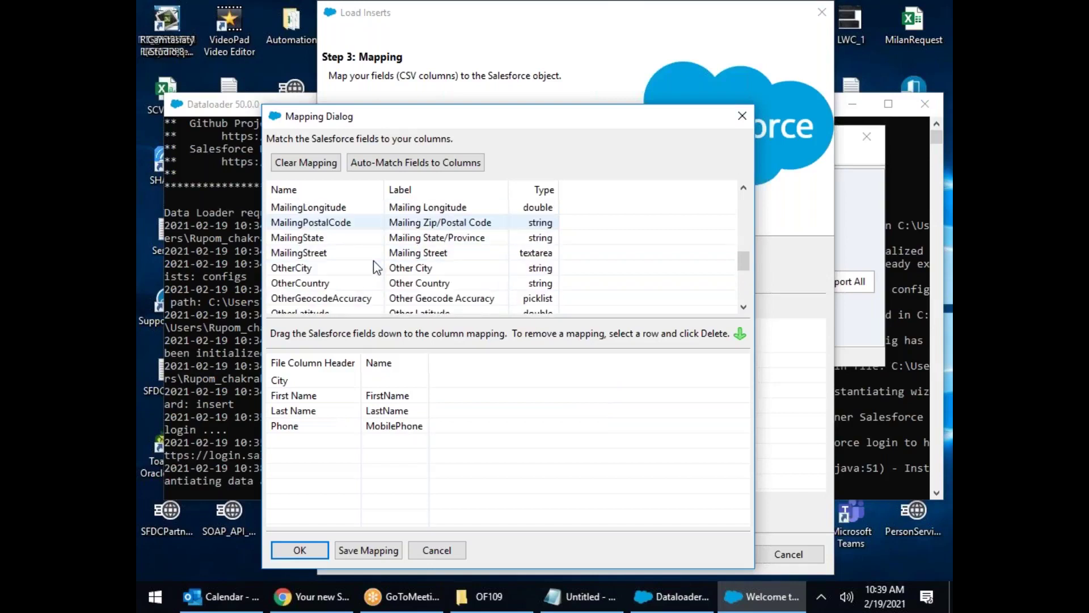
{"action": "scroll", "coordinate": [335, 253], "scroll_direction": "up", "scroll_amount": 3}
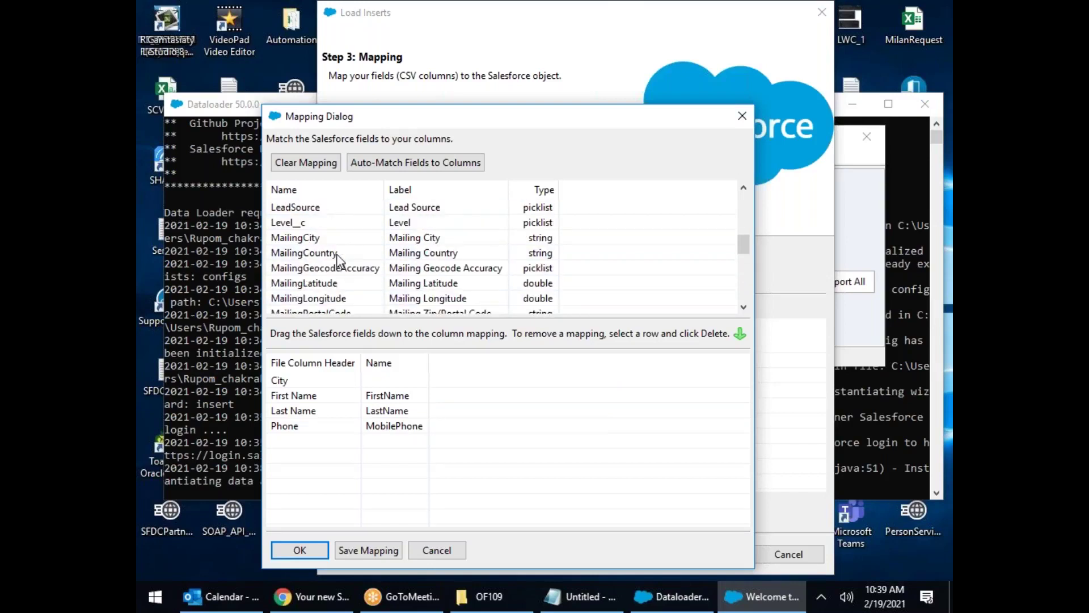
{"action": "left_click_drag", "start_coordinate": [320, 238], "coordinate": [419, 389]}
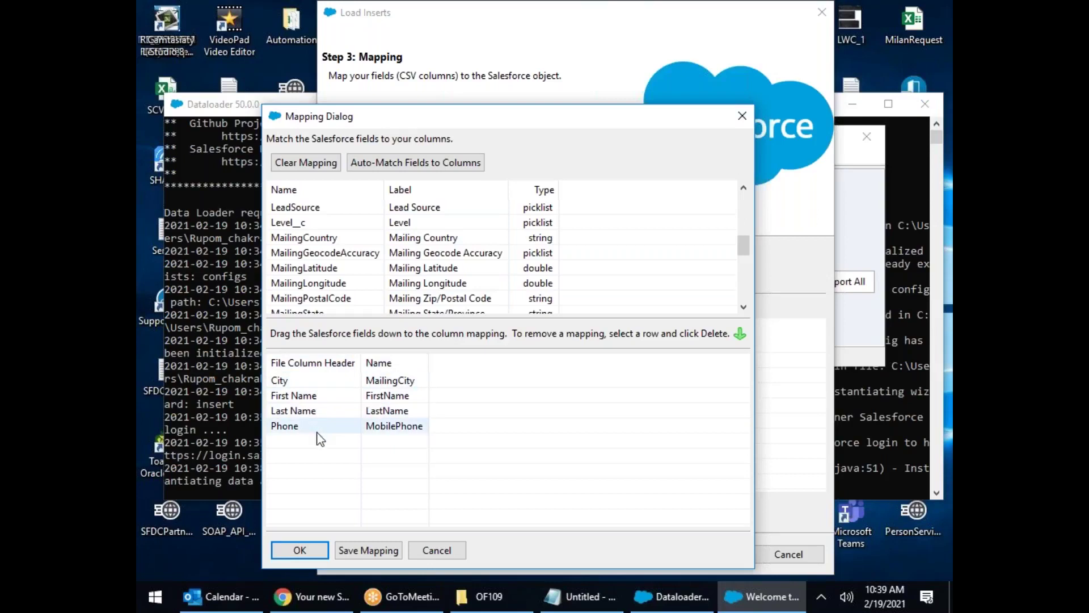
{"action": "left_click", "coordinate": [415, 386]}
Step: Delete the MailingCity mapping so the City column stays unmapped
{"action": "key", "text": "Delete"}
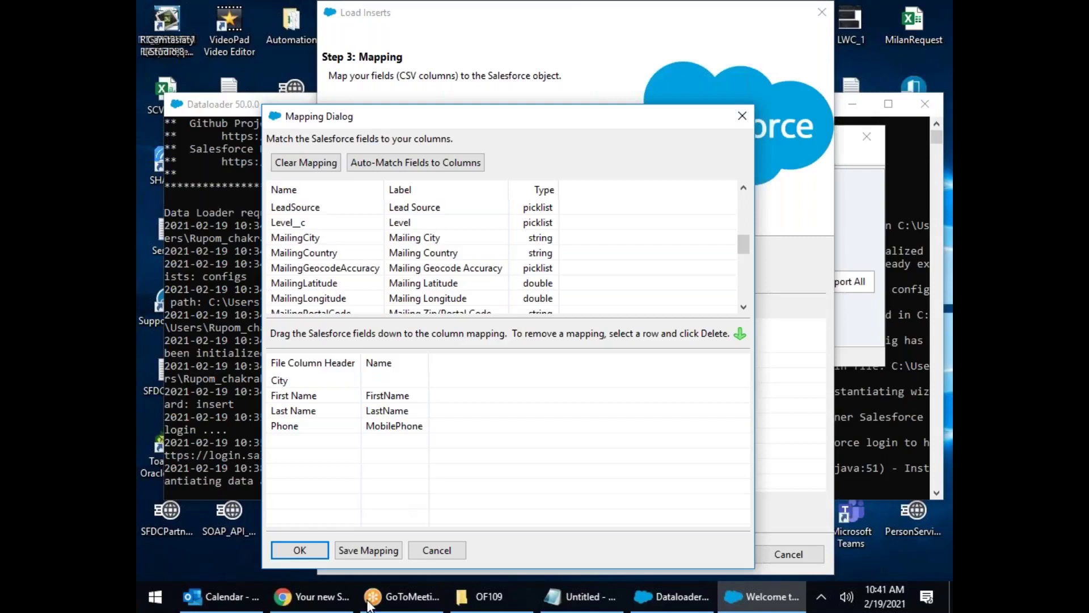
Step: Return to the Reset My Security Token page and open the Sales app via App Launcher
{"action": "left_click", "coordinate": [315, 595]}
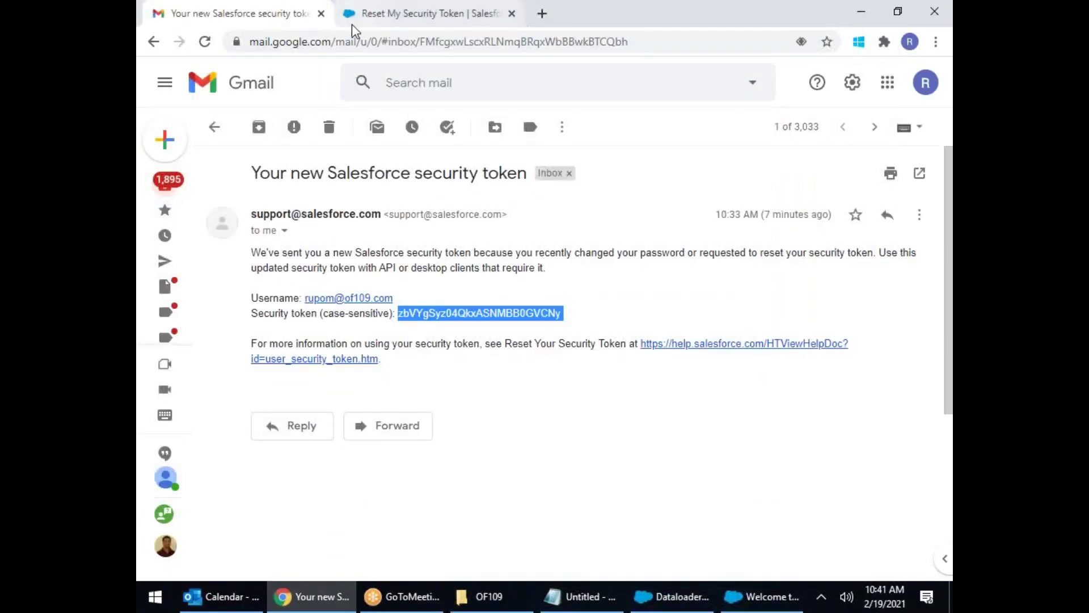
{"action": "left_click", "coordinate": [352, 22]}
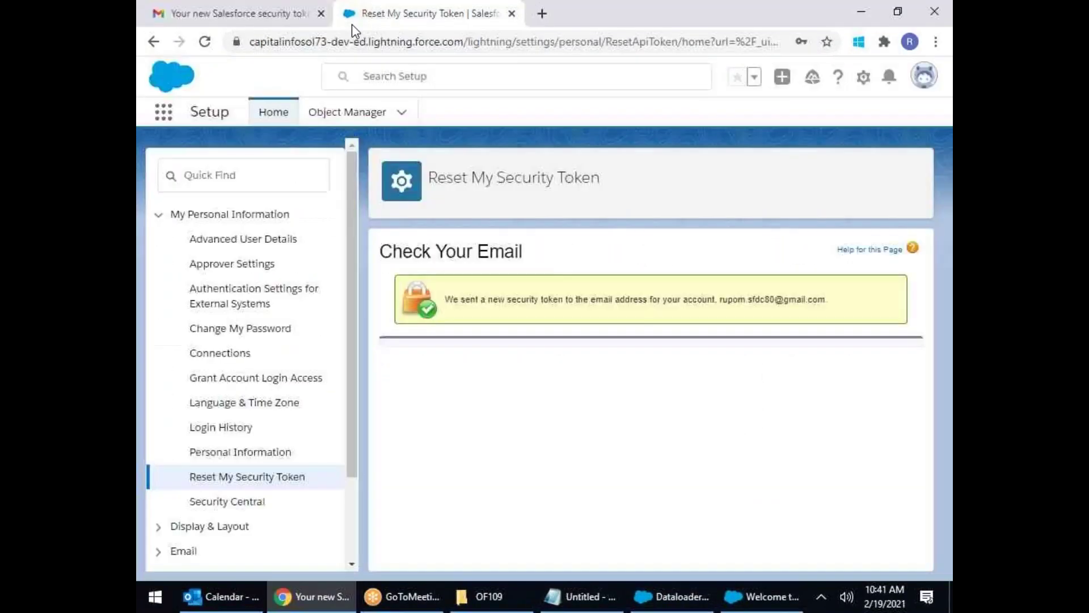
{"action": "left_click", "coordinate": [164, 121]}
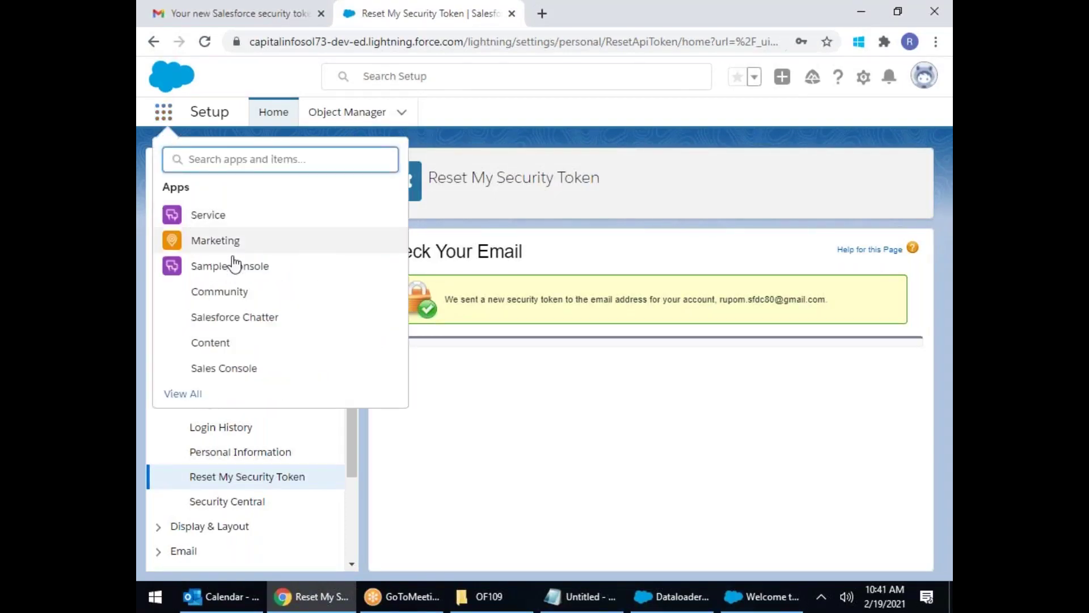
{"action": "left_click", "coordinate": [191, 393]}
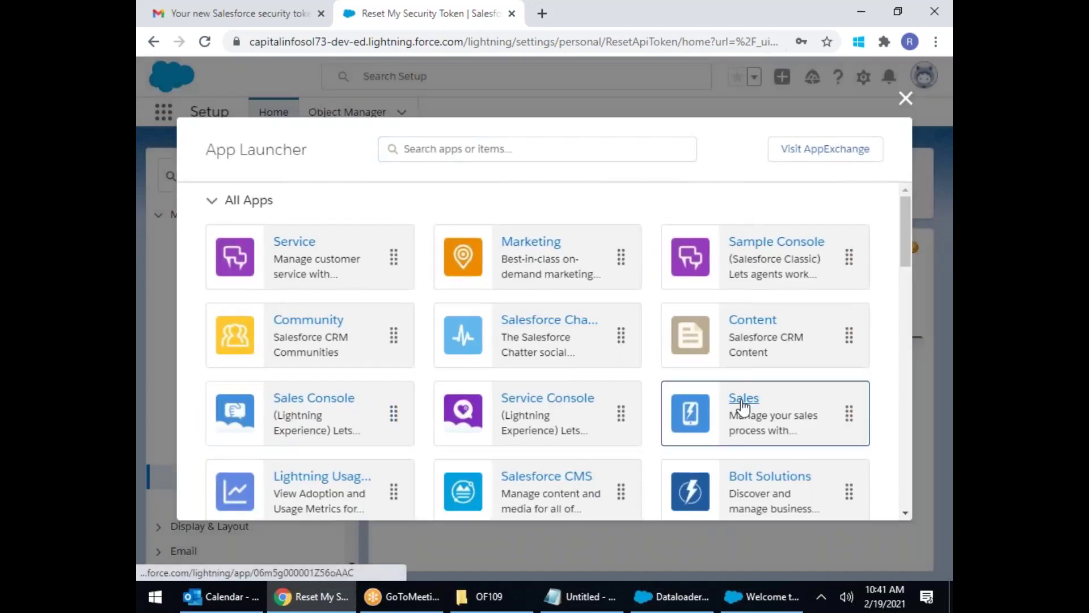
{"action": "left_click", "coordinate": [738, 401]}
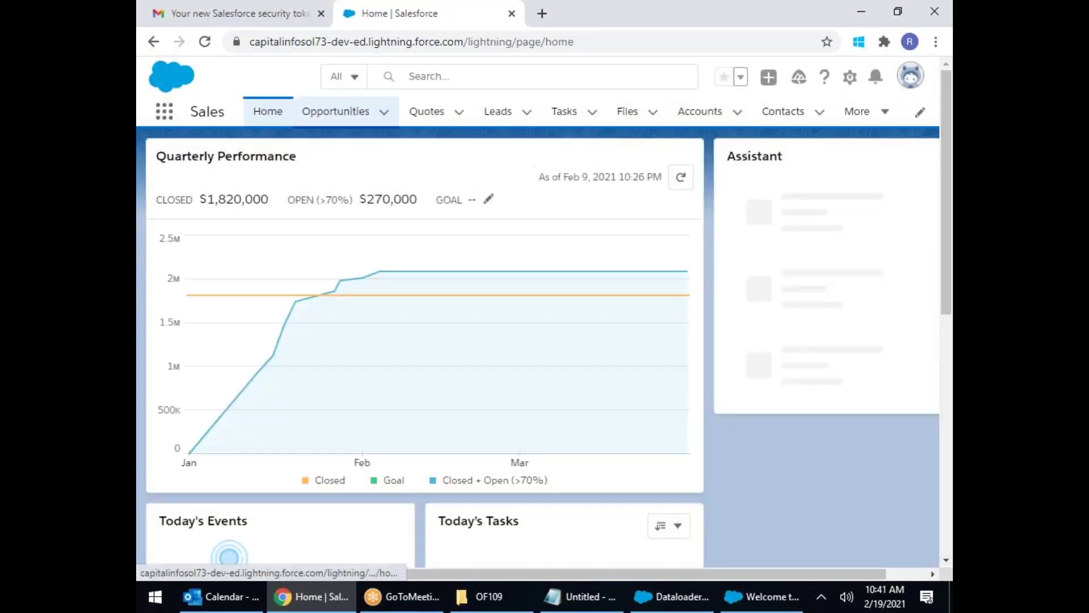
Step: From the Opportunities tab, open a blank New Opportunity form
{"action": "left_click", "coordinate": [335, 111]}
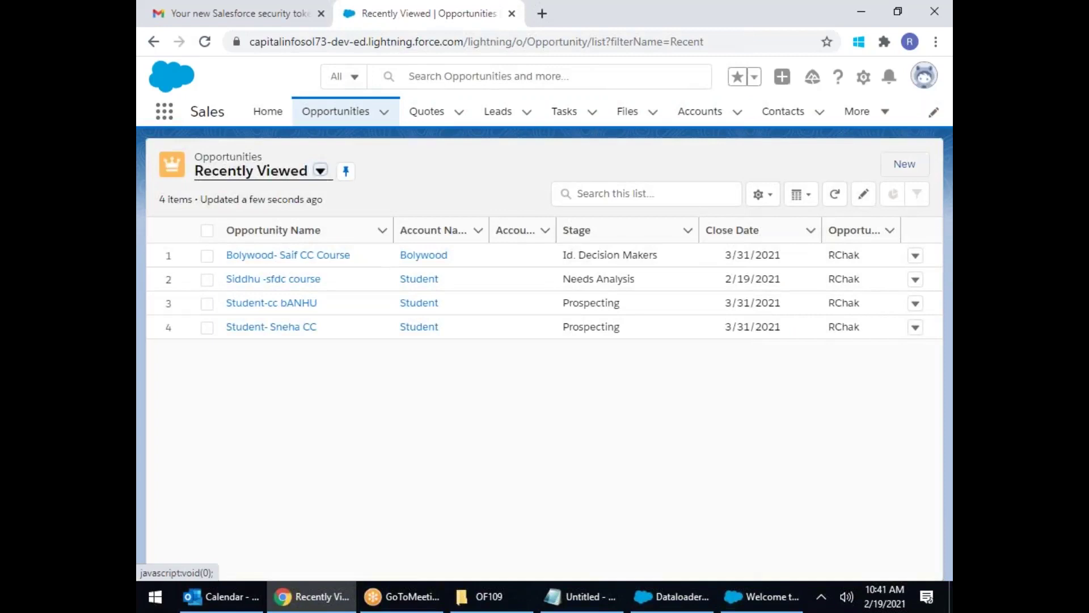
{"action": "left_click", "coordinate": [905, 164]}
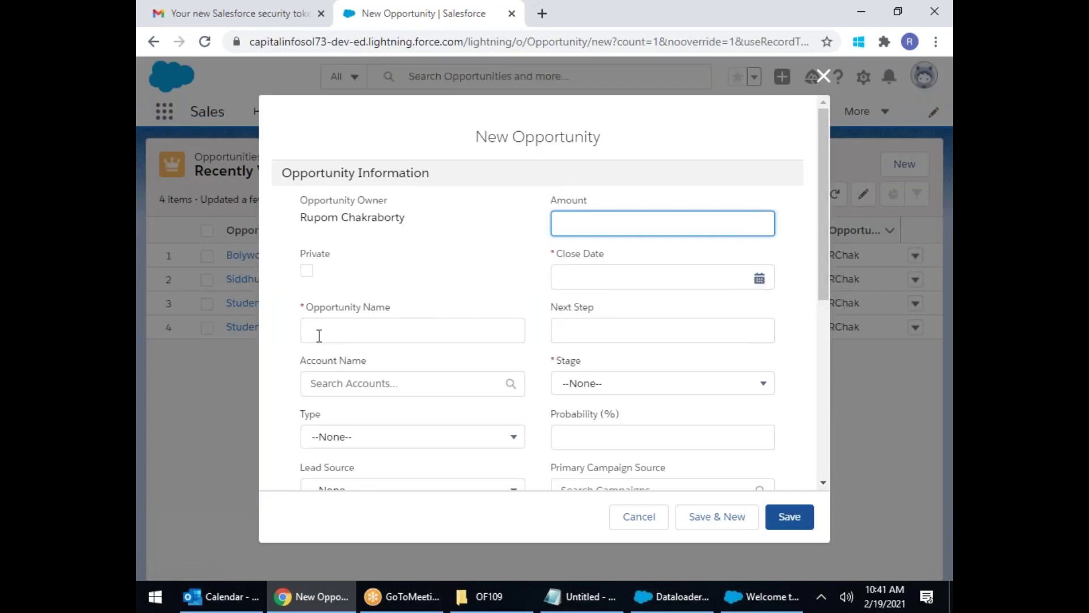
Step: Save the empty form to reveal the required Close Date, Opportunity Name and Stage errors
{"action": "left_click", "coordinate": [789, 516]}
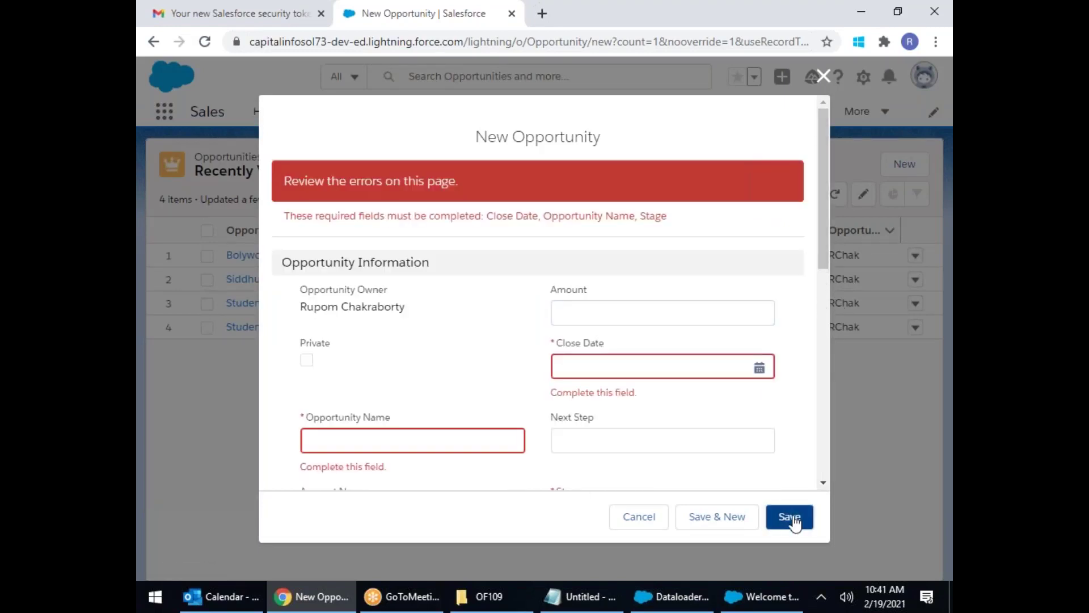
{"action": "scroll", "coordinate": [811, 275], "scroll_direction": "down", "scroll_amount": 3}
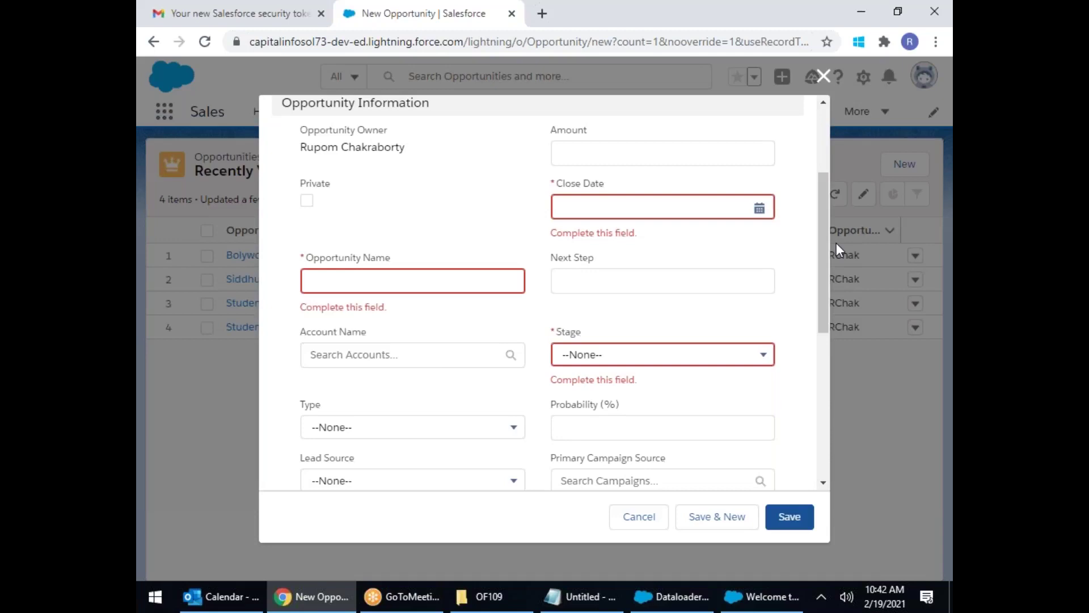
{"action": "scroll", "coordinate": [642, 311], "scroll_direction": "down", "scroll_amount": 6}
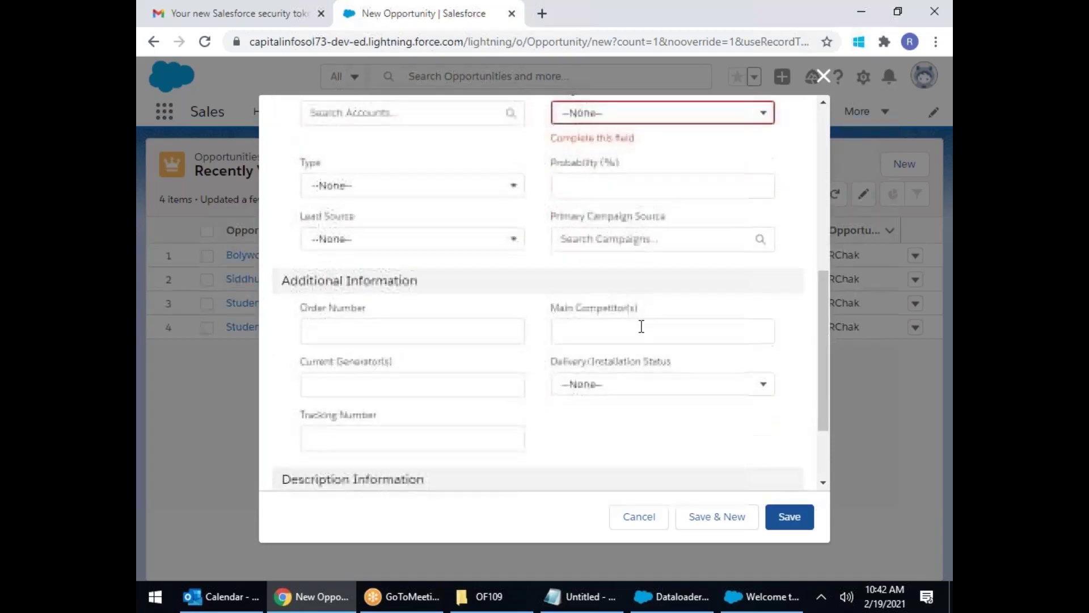
{"action": "scroll", "coordinate": [642, 370], "scroll_direction": "up", "scroll_amount": 6}
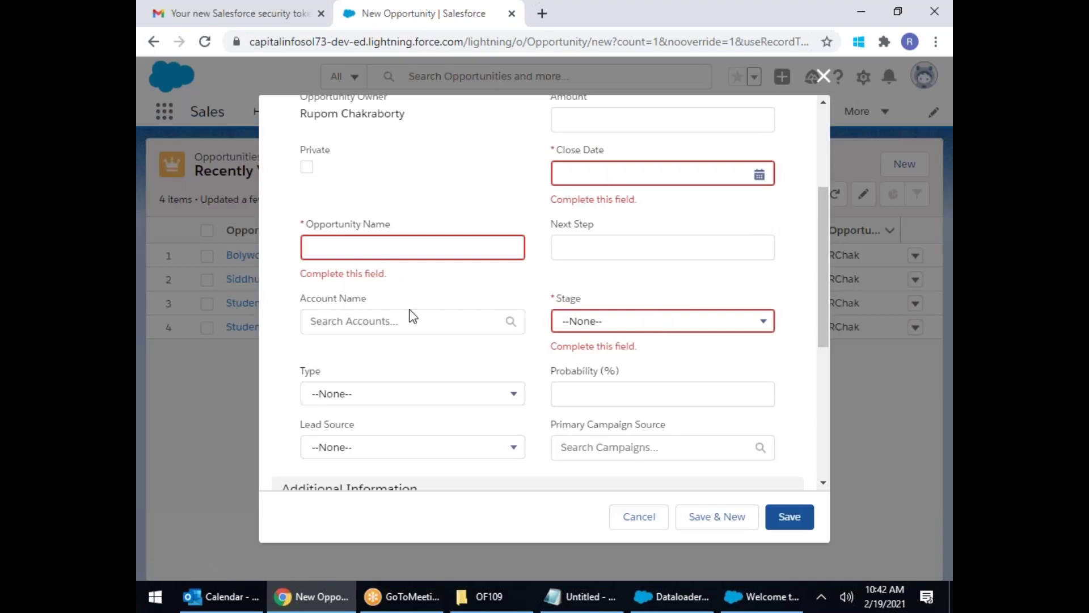
{"action": "scroll", "coordinate": [412, 315], "scroll_direction": "up", "scroll_amount": 4}
Step: Discard the unsaved New Opportunity form and show the Leads tab's Recently Viewed list
{"action": "left_click", "coordinate": [825, 76]}
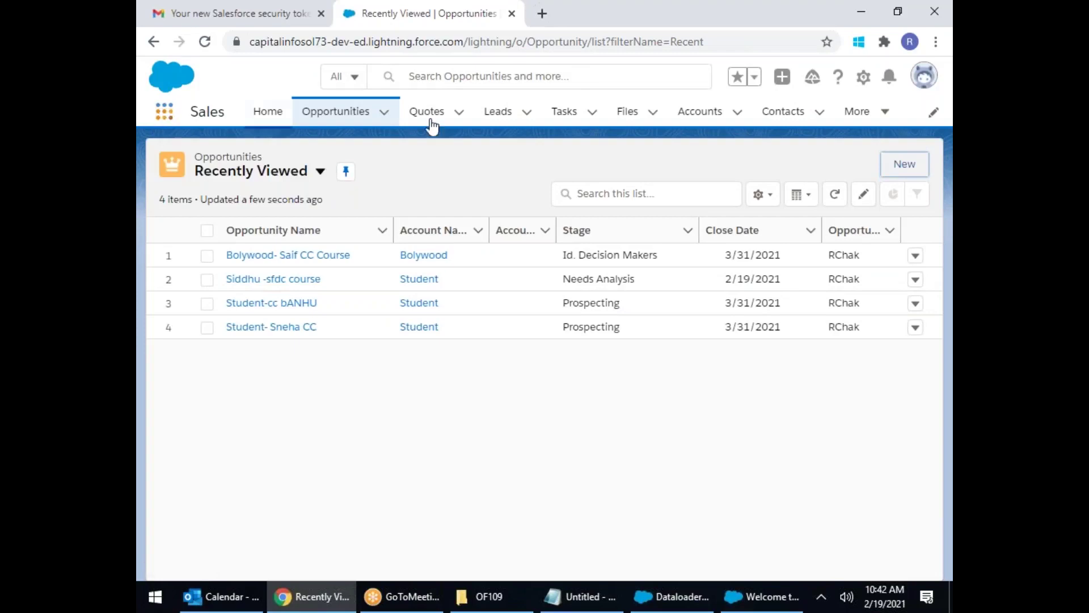
{"action": "left_click", "coordinate": [479, 115]}
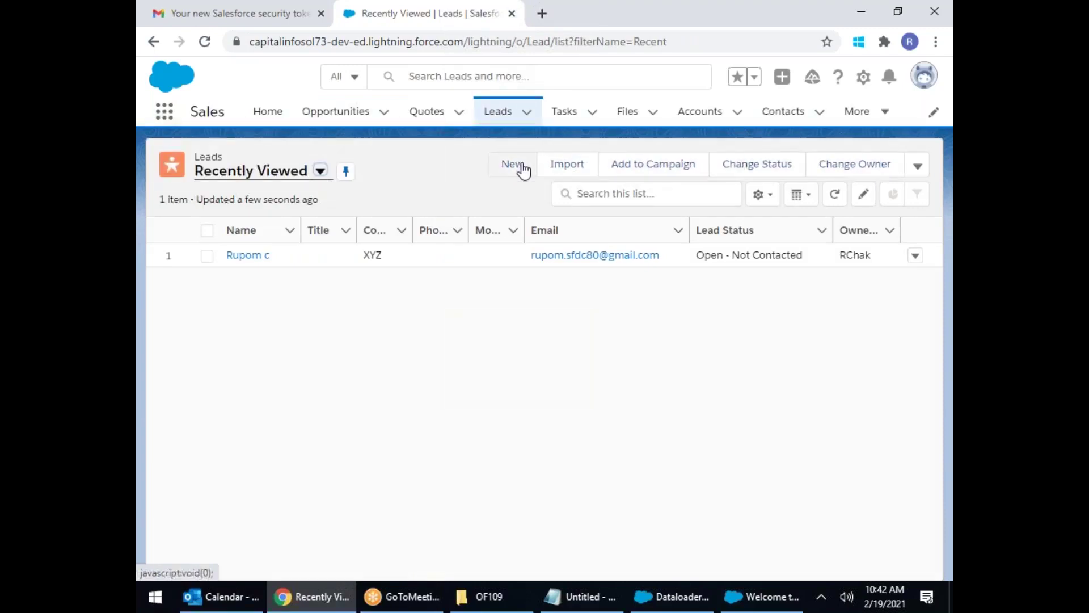
Step: Save an empty new lead to reveal Last Name and Company as required, then discard it
{"action": "left_click", "coordinate": [513, 166]}
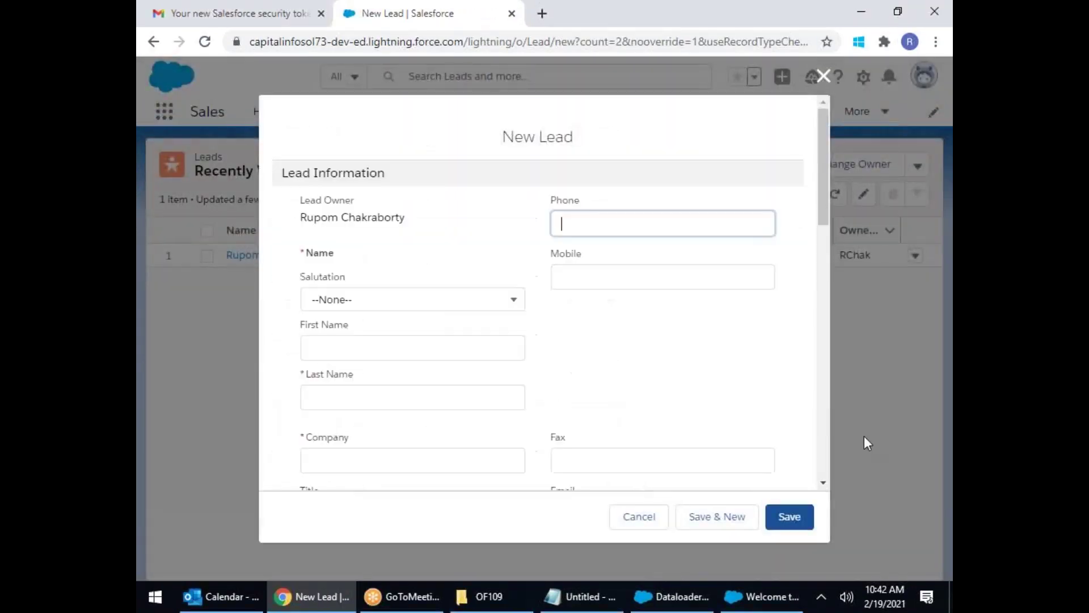
{"action": "left_click", "coordinate": [795, 519]}
{"action": "scroll", "coordinate": [687, 380], "scroll_direction": "down", "scroll_amount": 4}
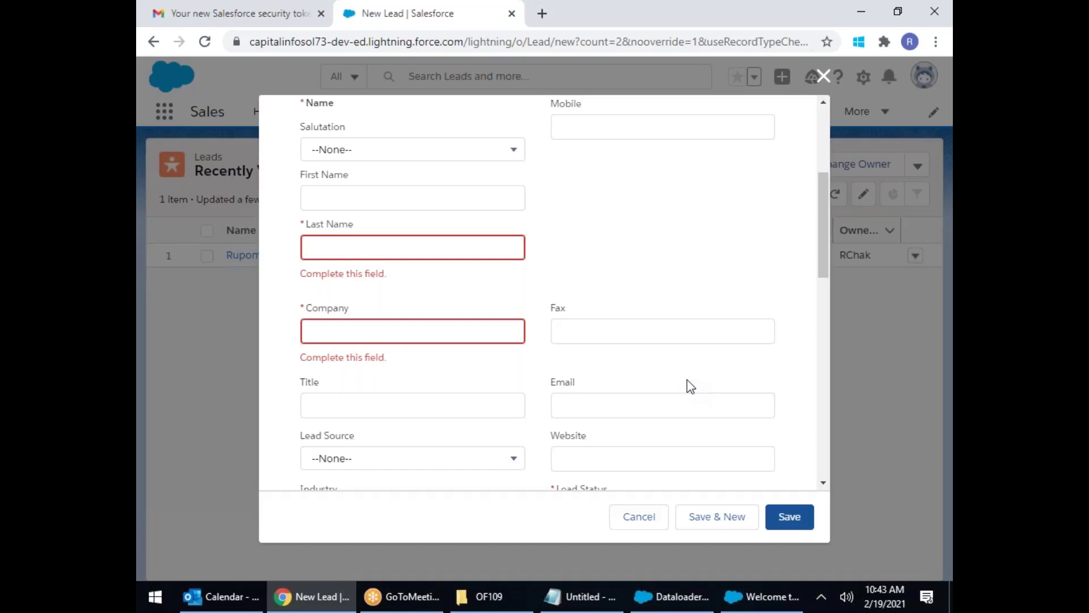
{"action": "left_click", "coordinate": [822, 75]}
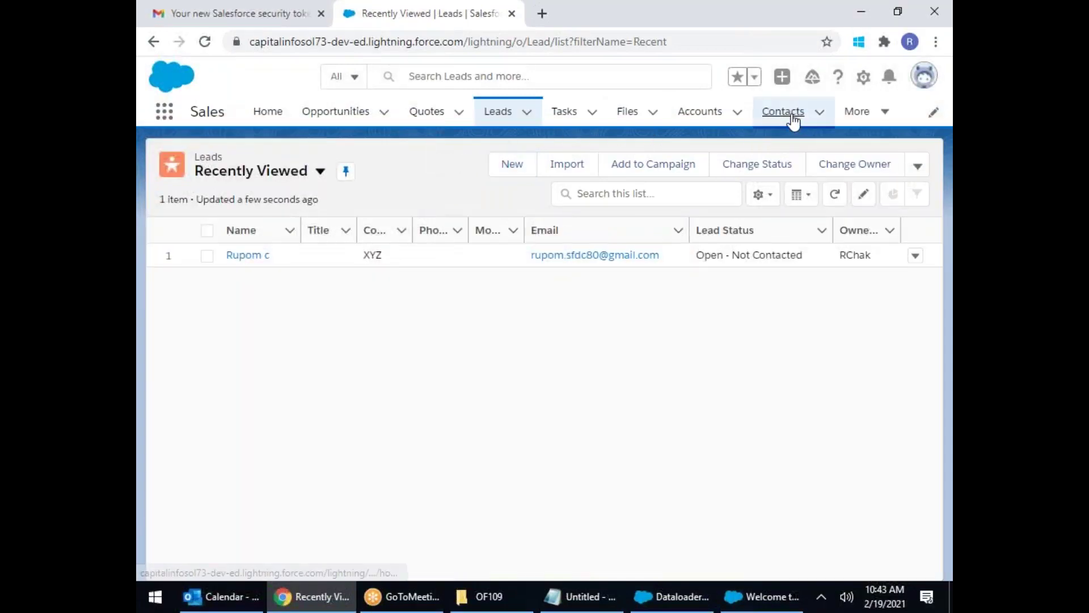
Step: Save an empty new contact to confirm Last Name is required, then return to Data Loader
{"action": "left_click", "coordinate": [788, 111]}
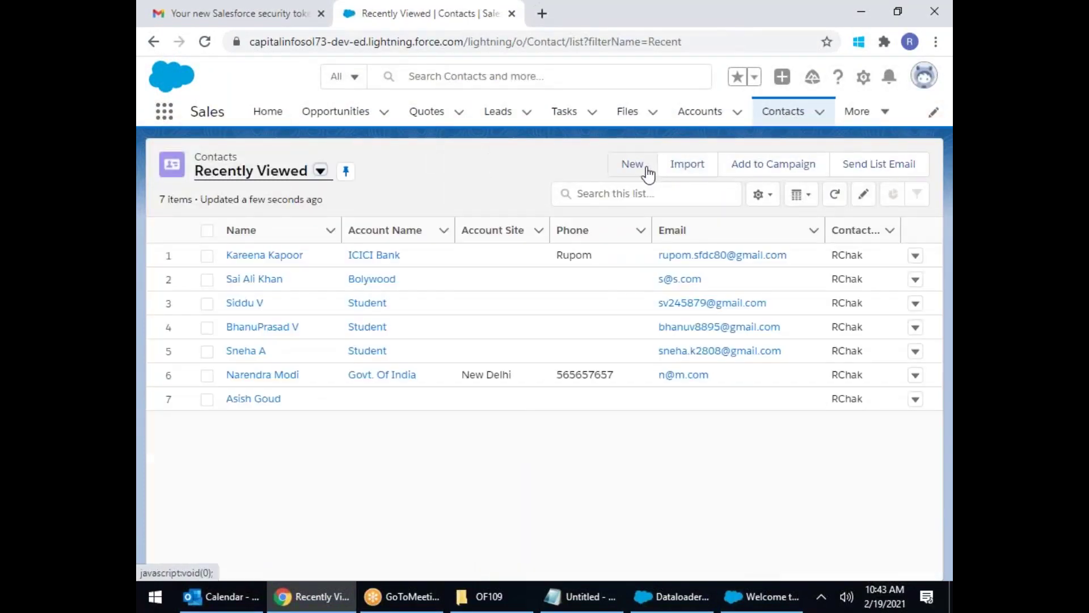
{"action": "left_click", "coordinate": [642, 166]}
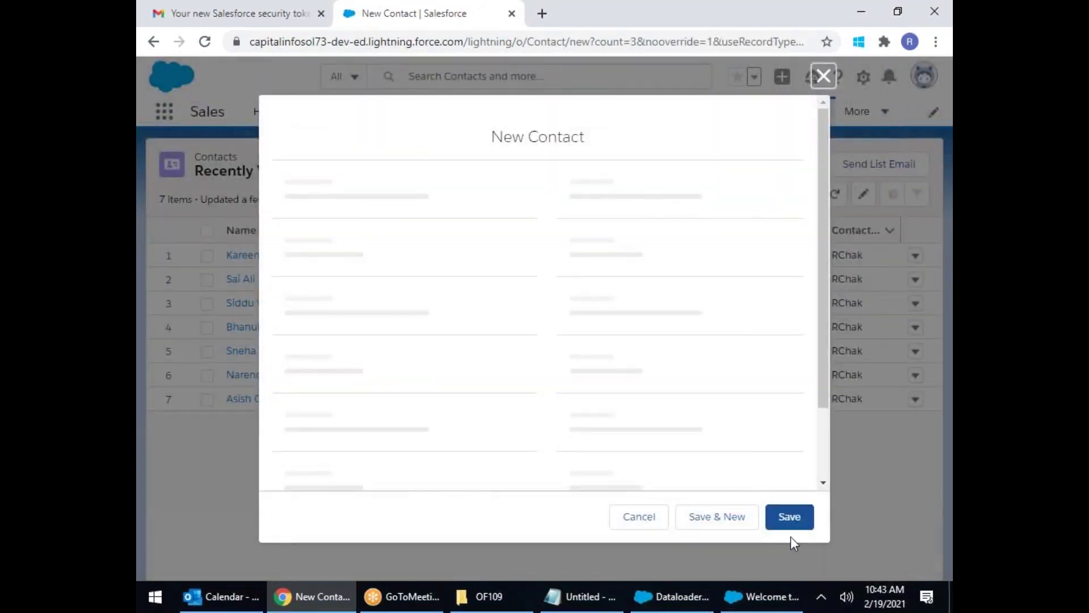
{"action": "left_click", "coordinate": [789, 516]}
{"action": "scroll", "coordinate": [706, 408], "scroll_direction": "down", "scroll_amount": 4}
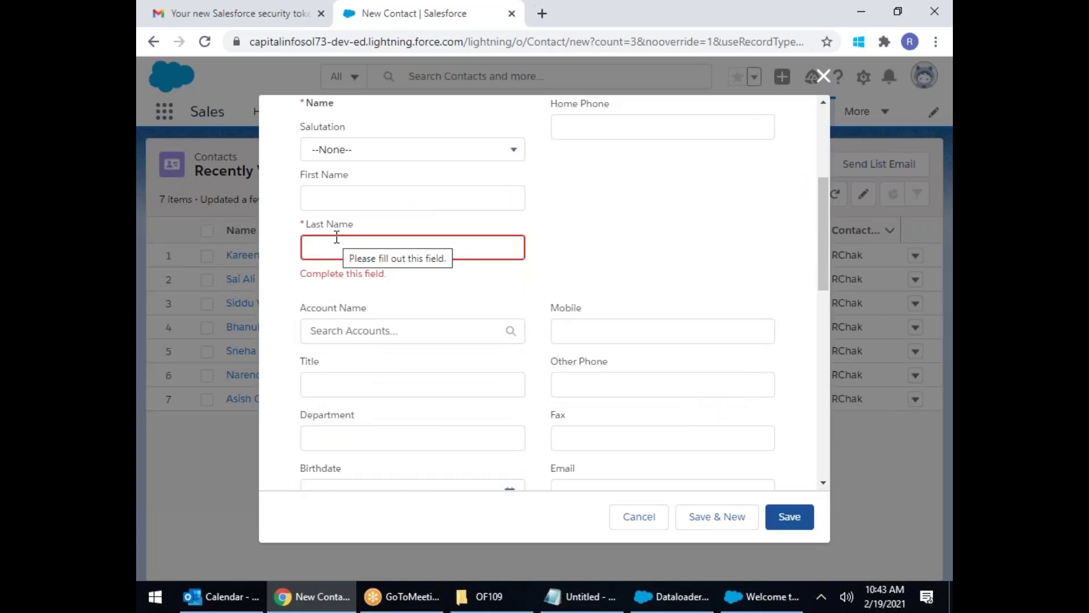
{"action": "left_click", "coordinate": [823, 75]}
{"action": "left_click", "coordinate": [765, 594]}
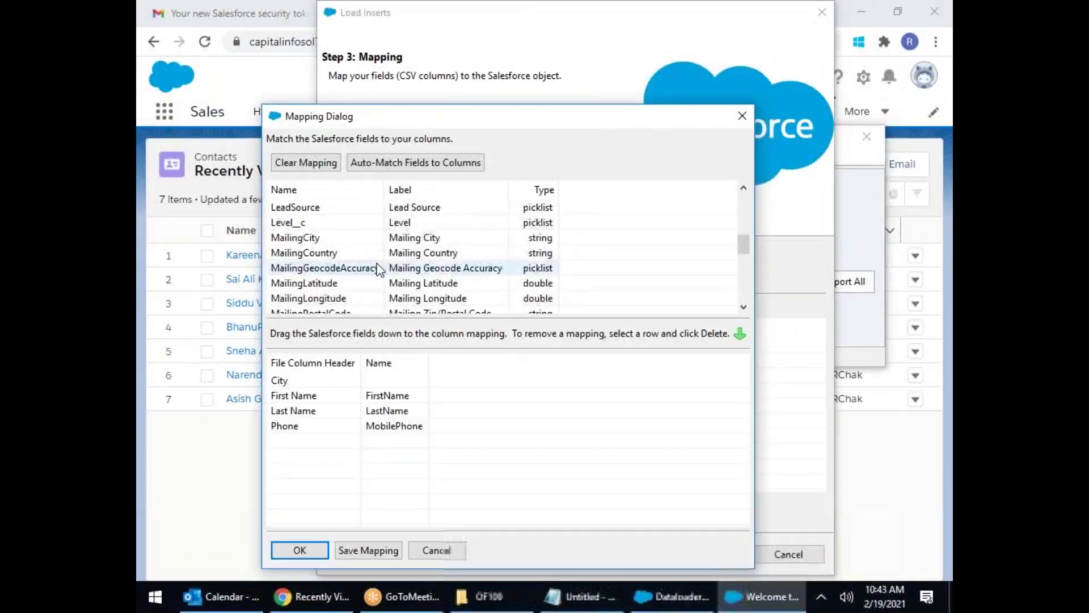
Step: Remove the First Name→FirstName and Phone→MobilePhone mappings, leaving only Last Name→LastName
{"action": "left_click", "coordinate": [393, 397]}
{"action": "key", "text": "Delete"}
{"action": "left_click", "coordinate": [414, 426]}
{"action": "key", "text": "Delete"}
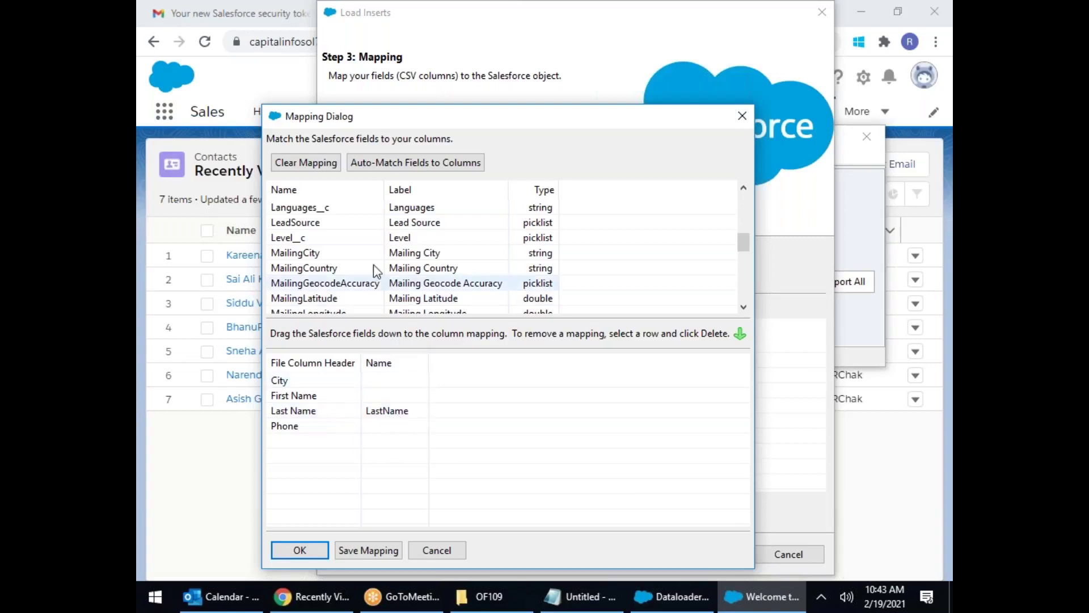
{"action": "scroll", "coordinate": [366, 259], "scroll_direction": "up", "scroll_amount": 5}
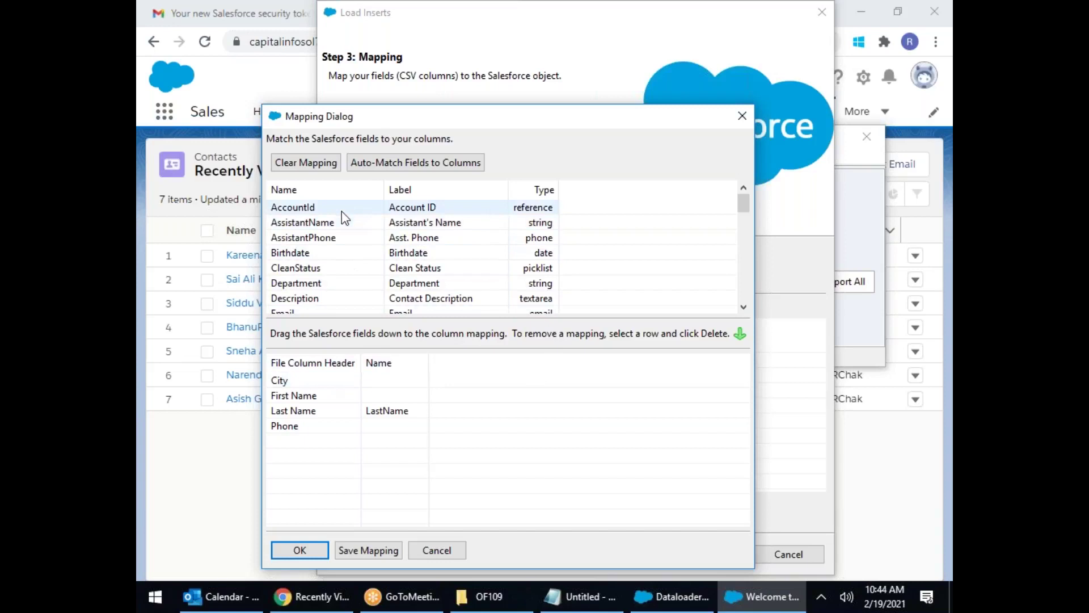
{"action": "scroll", "coordinate": [396, 282], "scroll_direction": "down", "scroll_amount": 1}
{"action": "scroll", "coordinate": [396, 284], "scroll_direction": "down", "scroll_amount": 2}
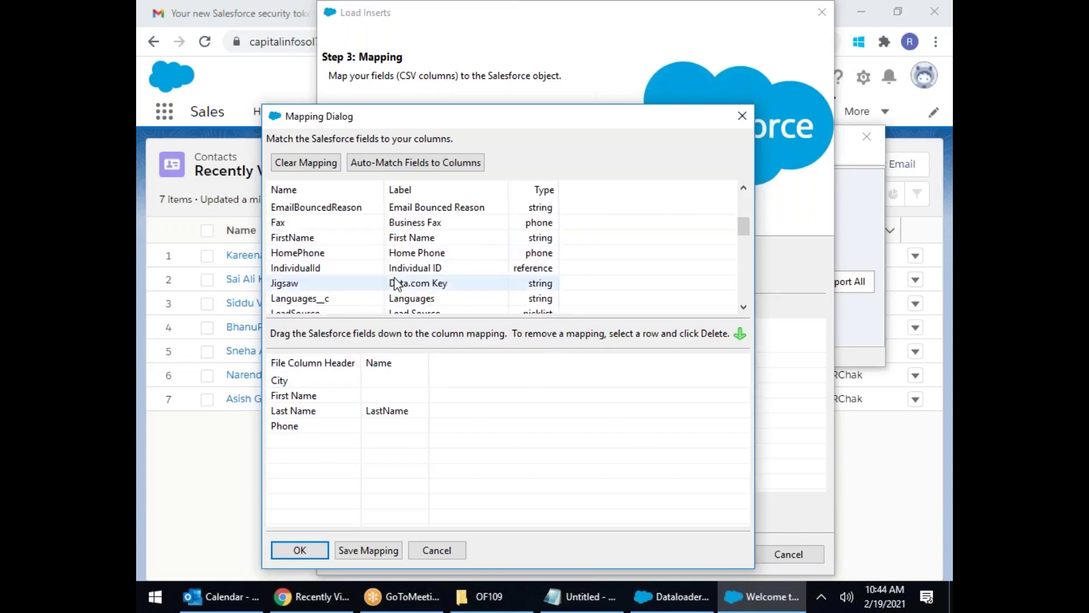
{"action": "scroll", "coordinate": [397, 283], "scroll_direction": "up", "scroll_amount": 3}
{"action": "scroll", "coordinate": [400, 283], "scroll_direction": "down", "scroll_amount": 2}
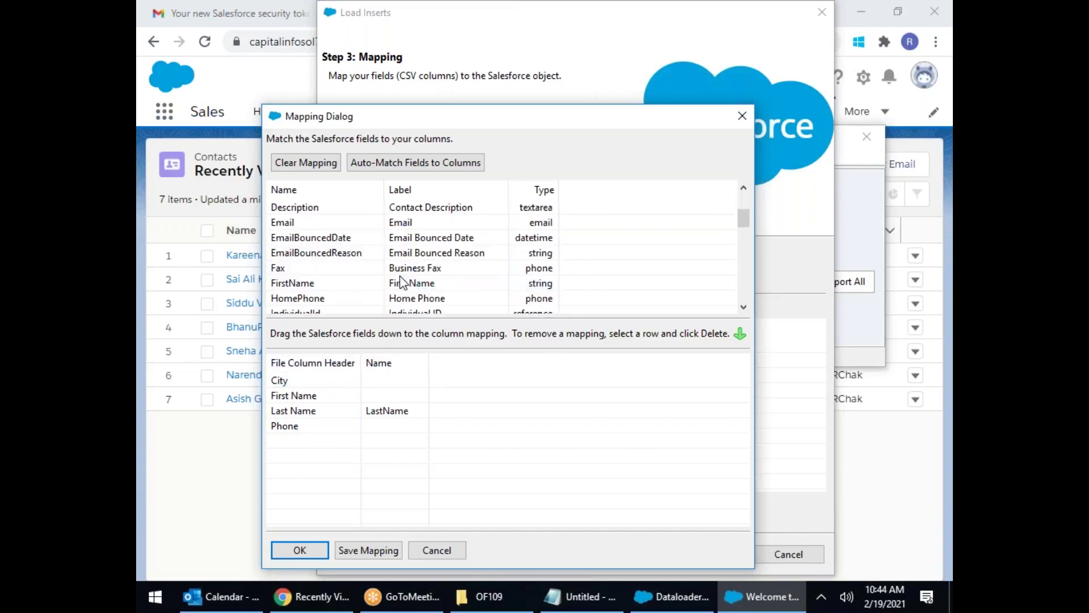
Step: Map First Name→FirstName, City→MailingCity and Phone→MobilePhone alongside Last Name→LastName
{"action": "scroll", "coordinate": [400, 282], "scroll_direction": "down", "scroll_amount": 1}
{"action": "left_click_drag", "start_coordinate": [317, 237], "coordinate": [401, 399]}
{"action": "scroll", "coordinate": [429, 241], "scroll_direction": "down", "scroll_amount": 1}
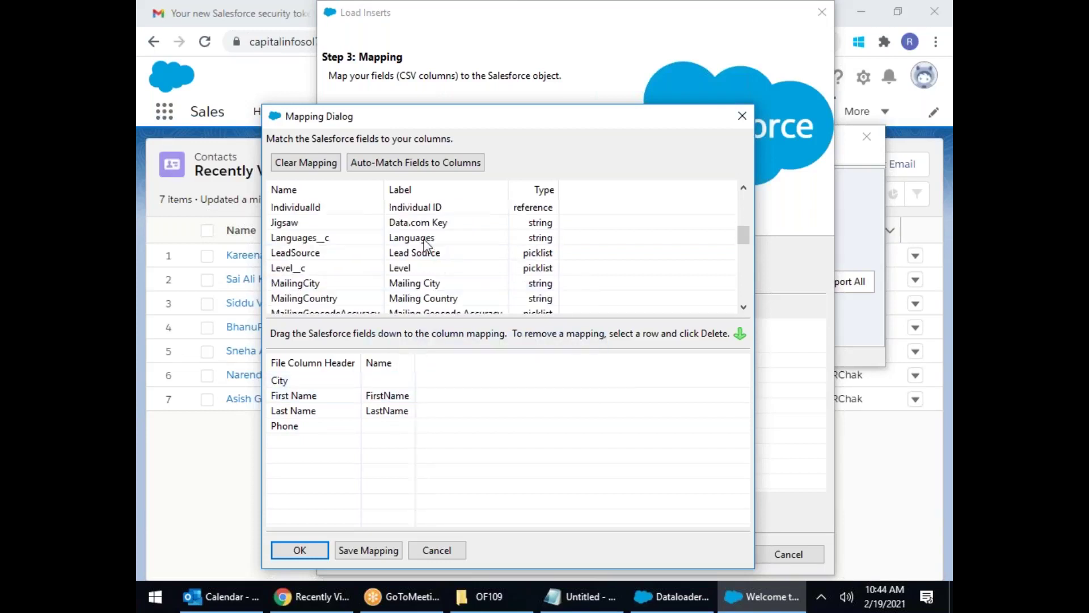
{"action": "left_click_drag", "start_coordinate": [389, 282], "coordinate": [401, 386]}
{"action": "scroll", "coordinate": [433, 248], "scroll_direction": "down", "scroll_amount": 2}
{"action": "left_click_drag", "start_coordinate": [343, 301], "coordinate": [395, 428]}
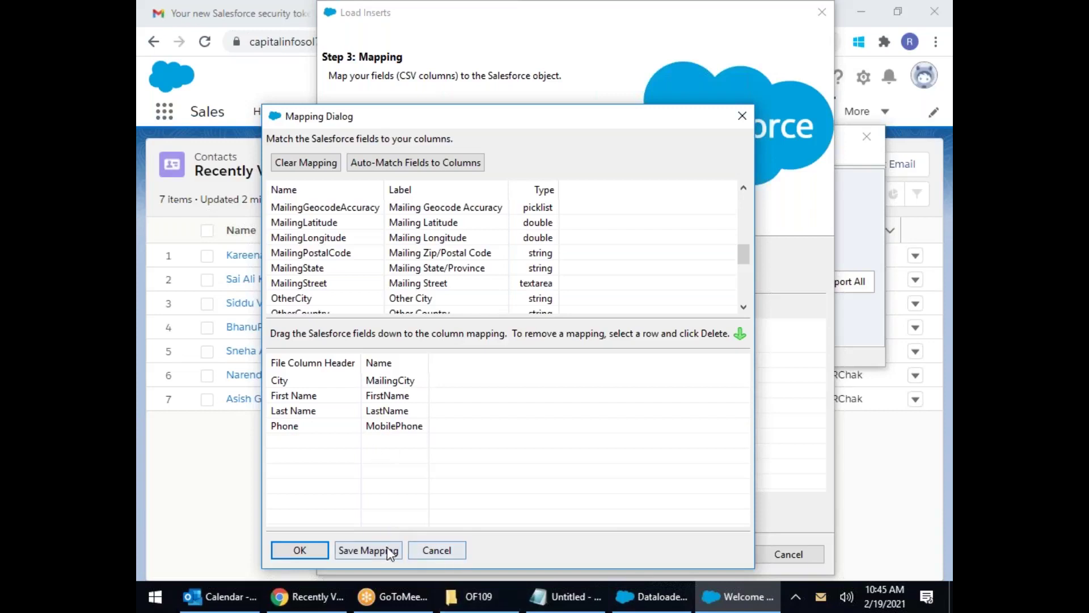
Step: Save the four-field mapping as the .sdl file SciUpMap in the OF109 folder
{"action": "left_click", "coordinate": [368, 551]}
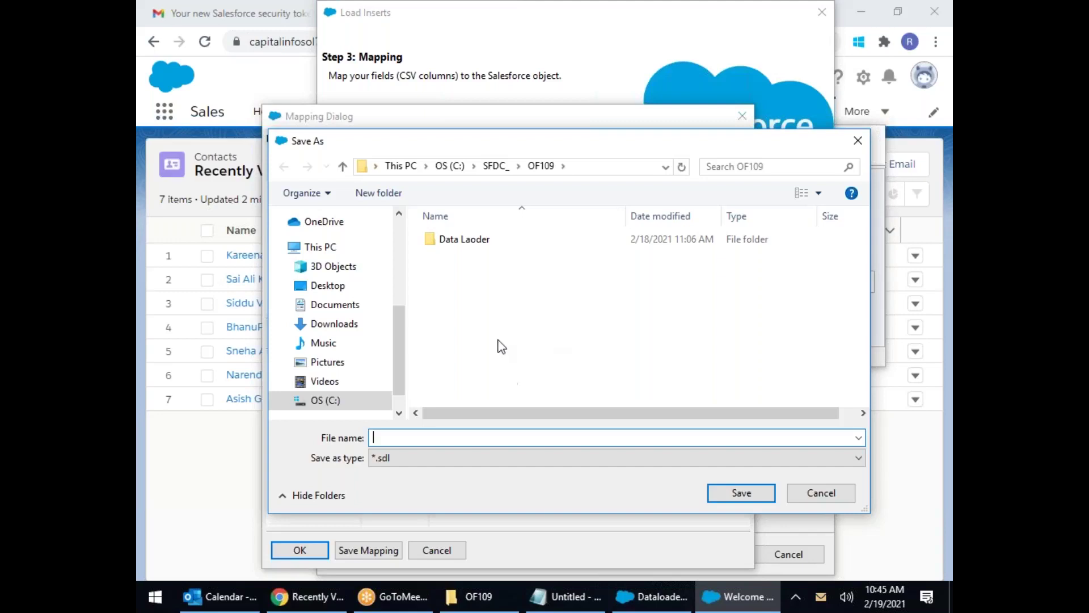
{"action": "type", "text": "SciUp"}
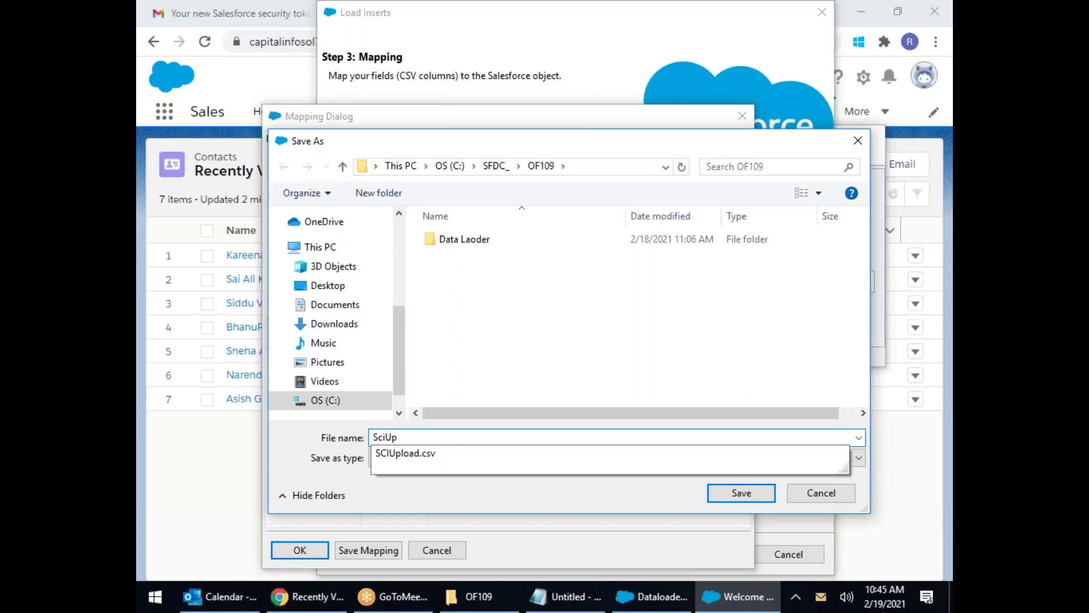
{"action": "type", "text": "Map"}
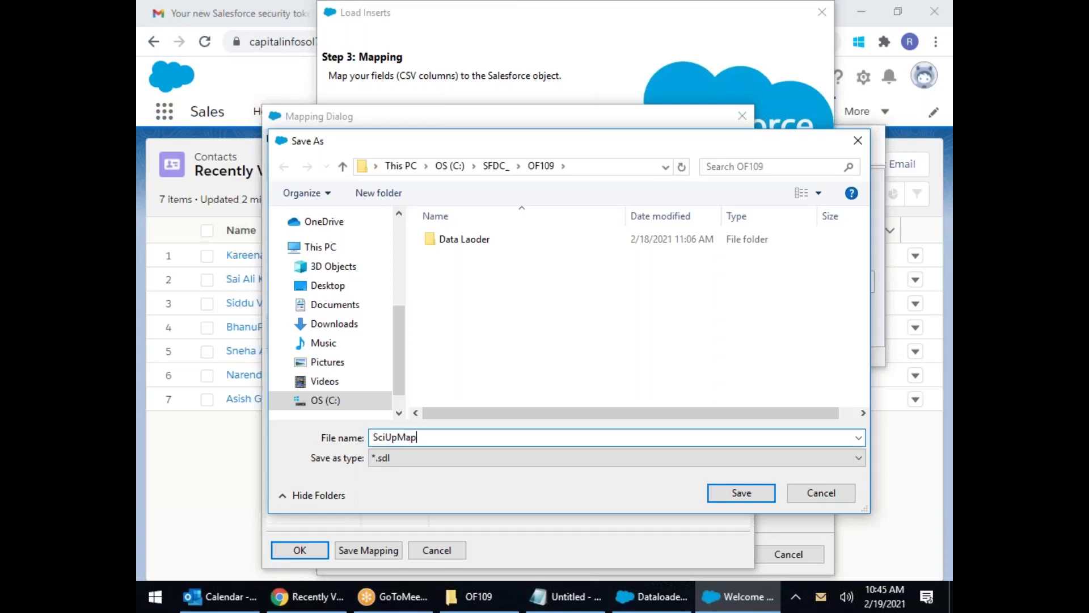
{"action": "left_click", "coordinate": [737, 492]}
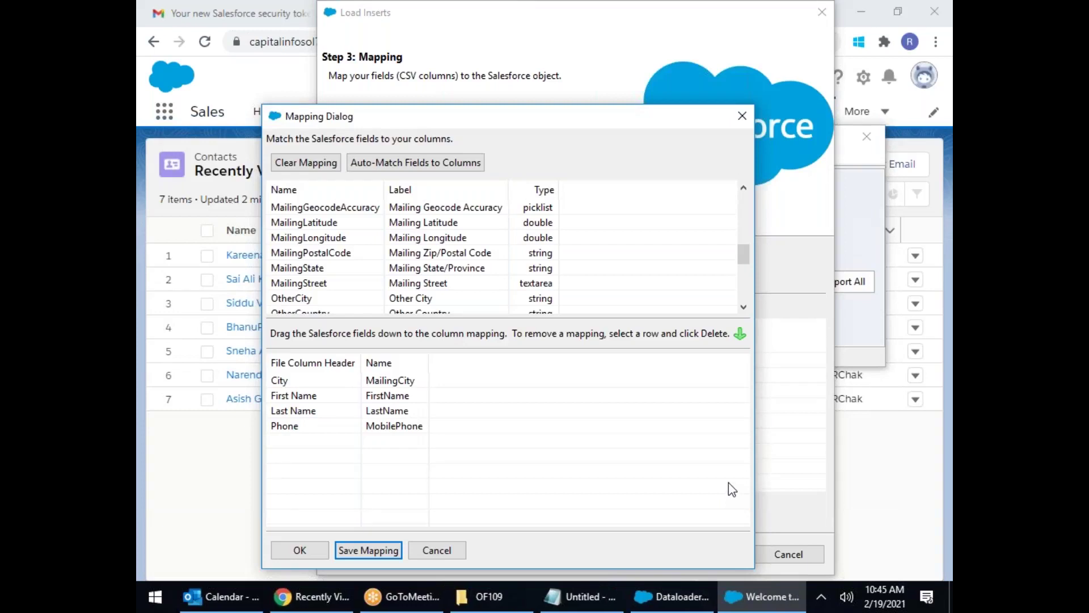
Step: Accept the mapping and advance the insert wizard to Step 4: Finish
{"action": "left_click", "coordinate": [300, 549]}
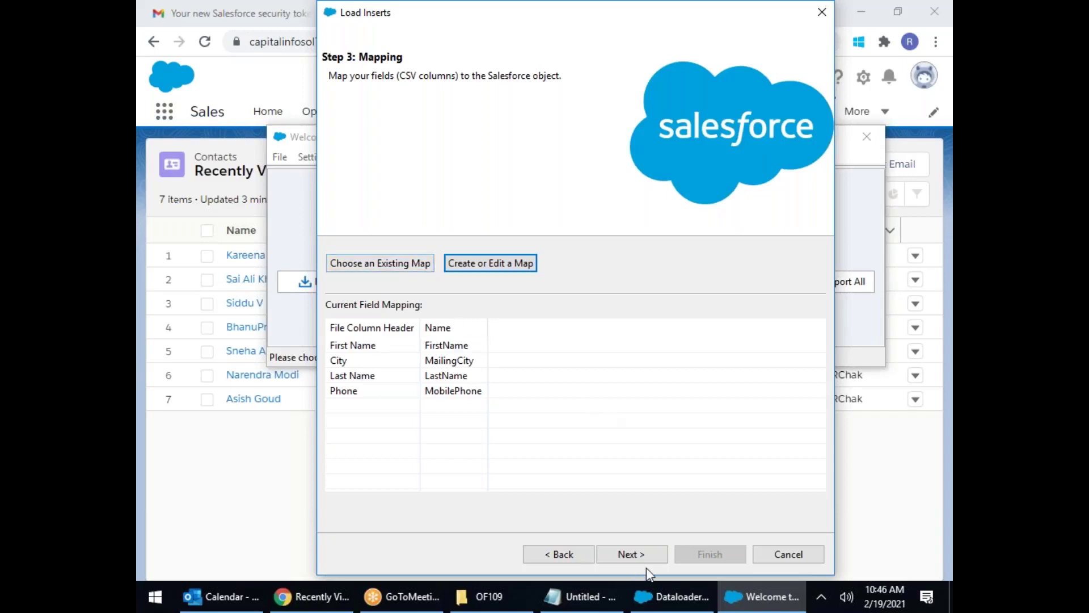
{"action": "left_click", "coordinate": [631, 554]}
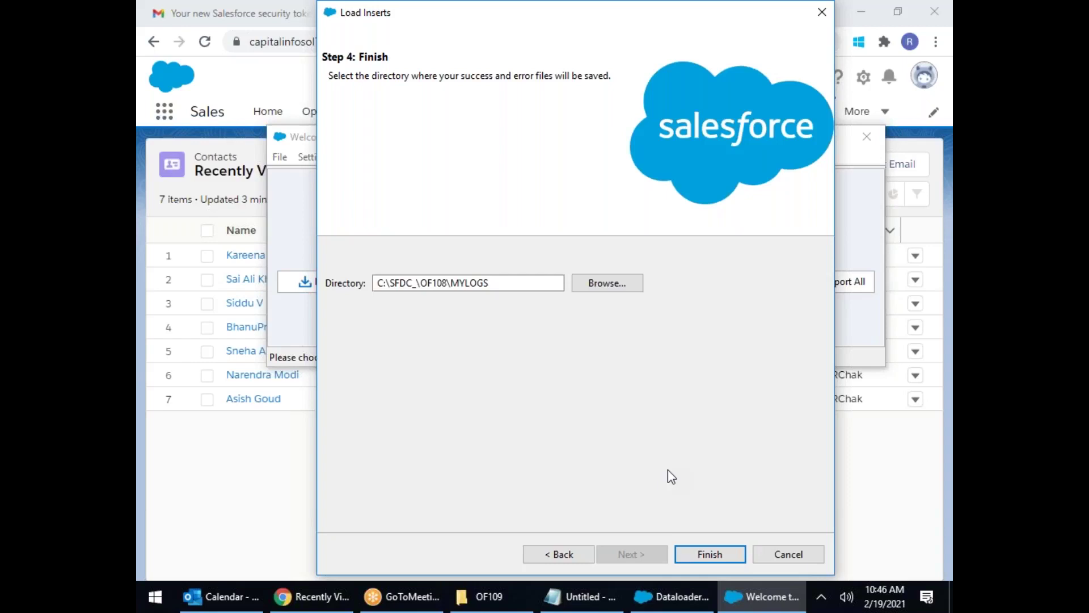
Step: Create a new Logs folder in C:\SFDC_\OF109 and choose it as the success/error file directory
{"action": "left_click", "coordinate": [615, 282]}
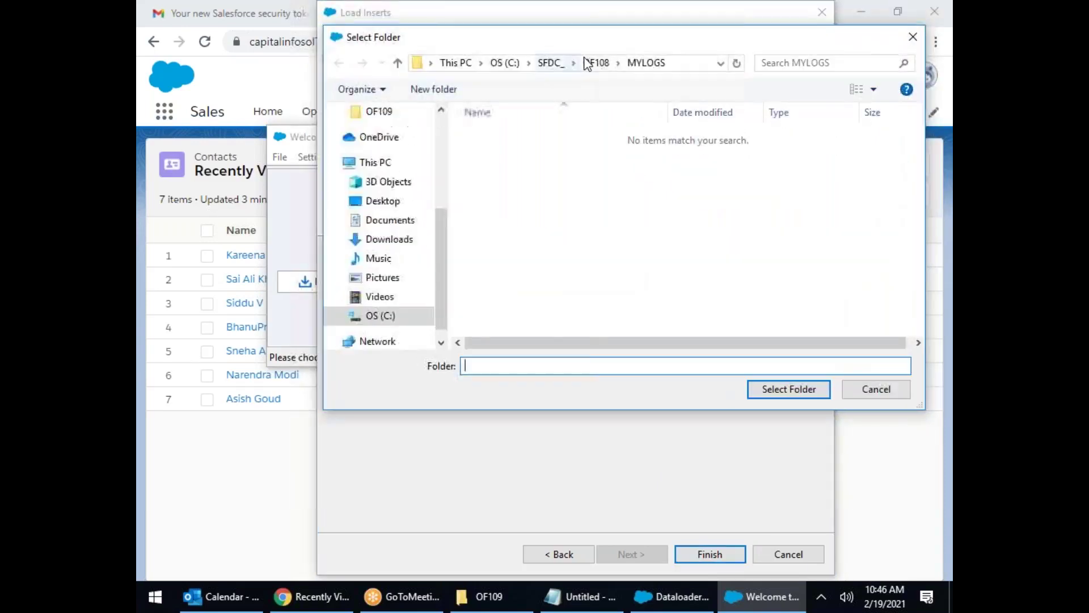
{"action": "left_click", "coordinate": [557, 67]}
{"action": "scroll", "coordinate": [608, 311], "scroll_direction": "down", "scroll_amount": 6}
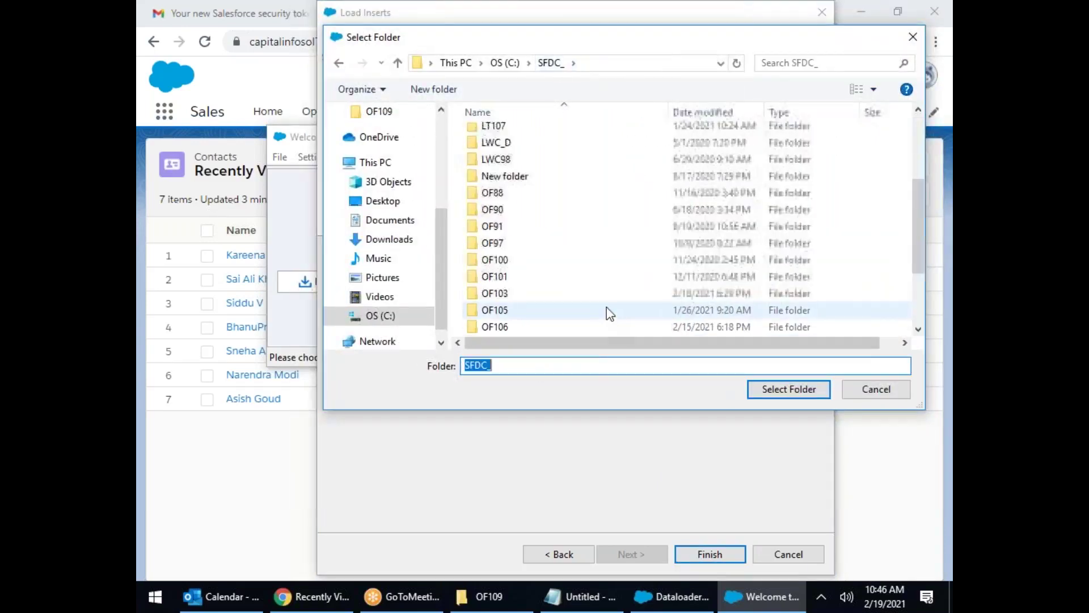
{"action": "double_click", "coordinate": [499, 259]}
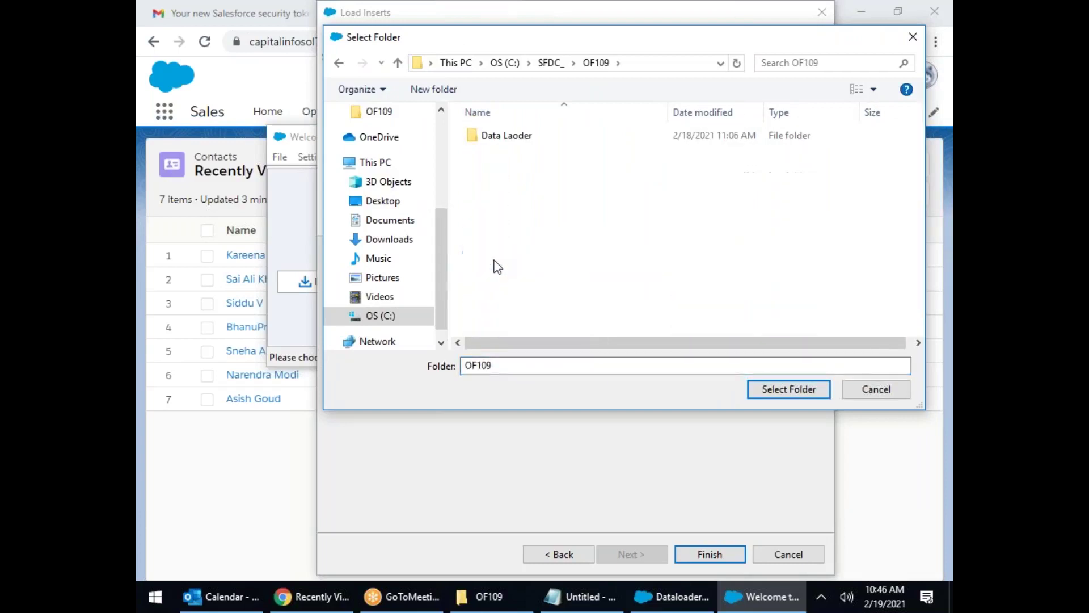
{"action": "left_click", "coordinate": [427, 94]}
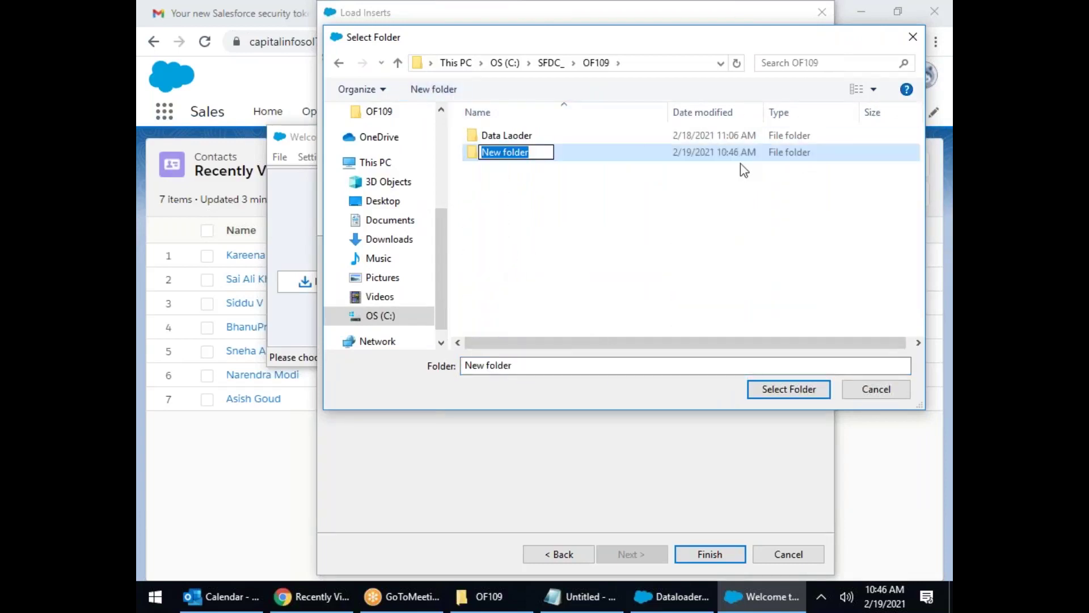
{"action": "type", "text": "Logs"}
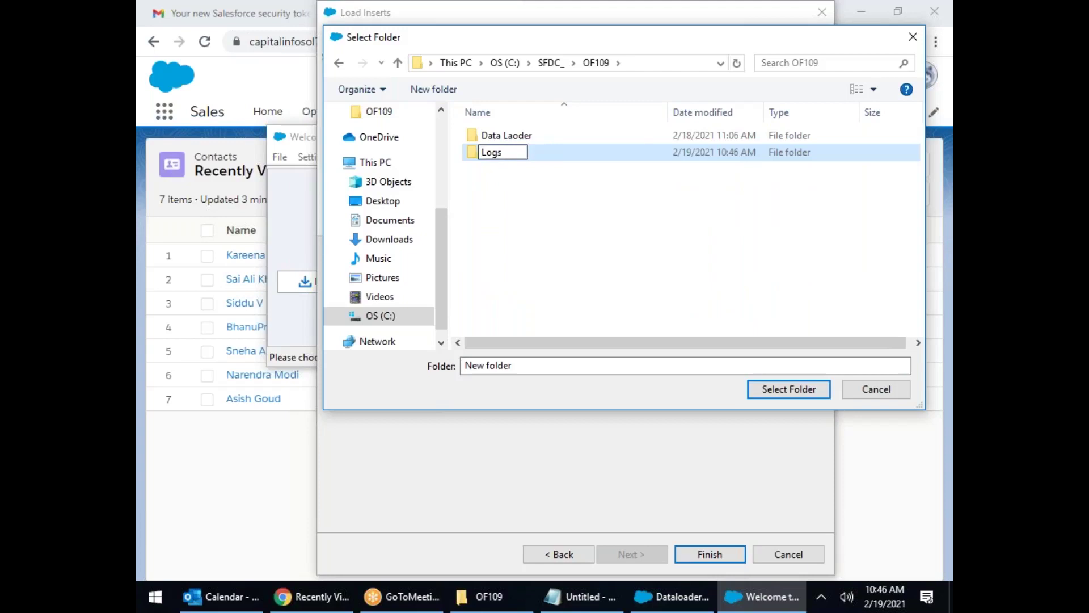
{"action": "key", "text": "Return"}
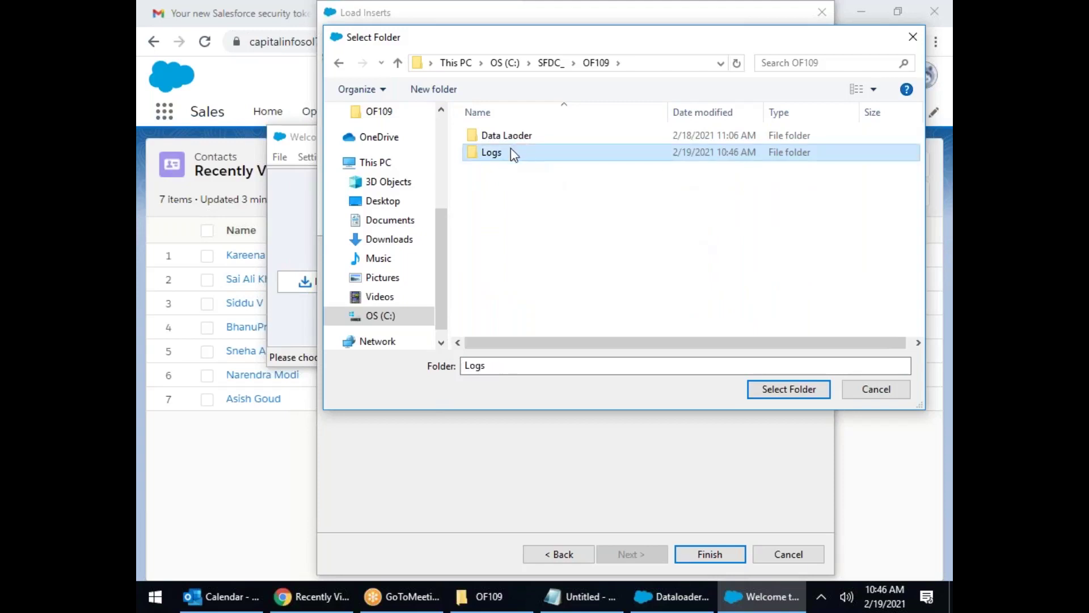
{"action": "double_click", "coordinate": [514, 153]}
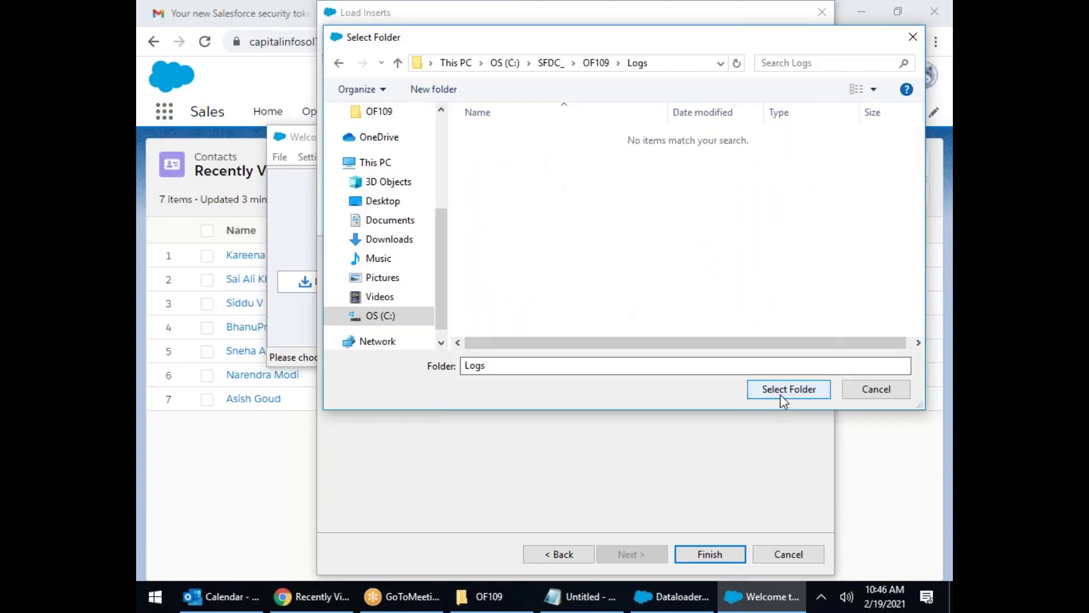
{"action": "left_click", "coordinate": [781, 394]}
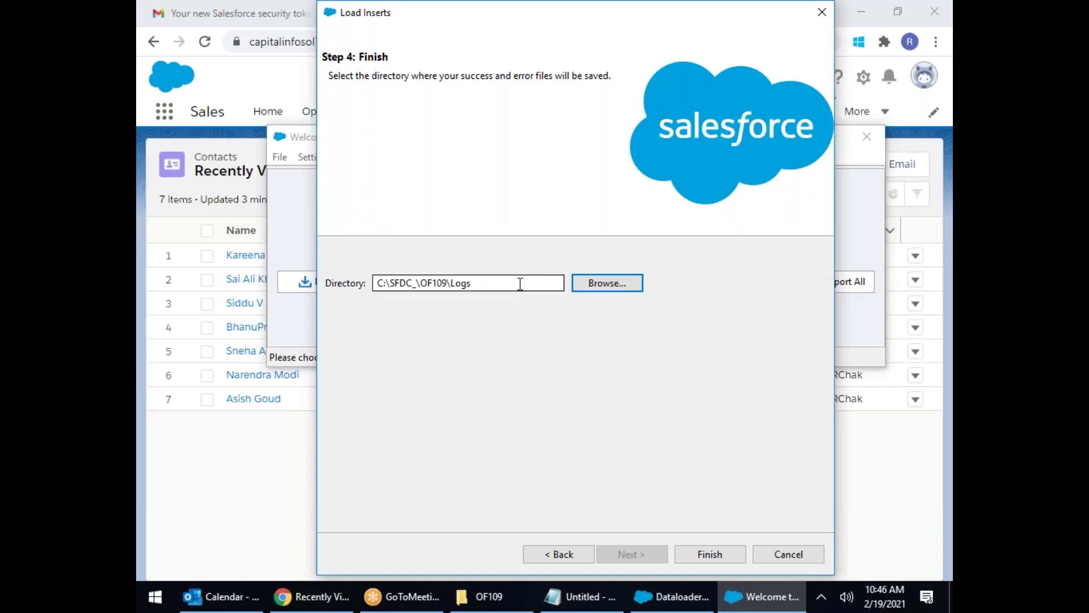
Step: Run the contact insert (11 successes, 0 errors) and open the empty errors CSV
{"action": "left_click", "coordinate": [704, 560]}
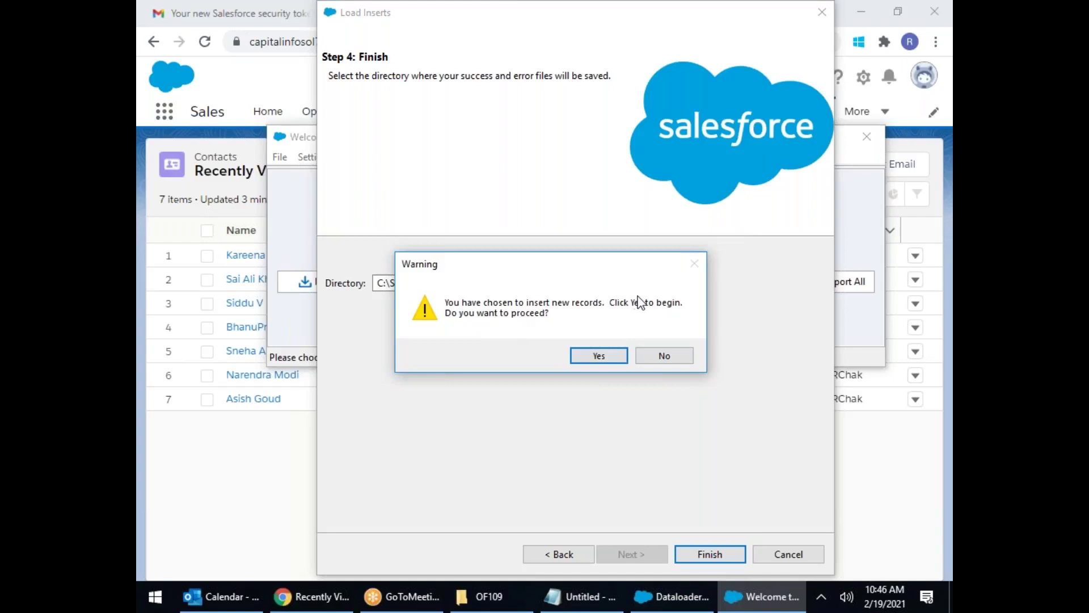
{"action": "left_click", "coordinate": [611, 355]}
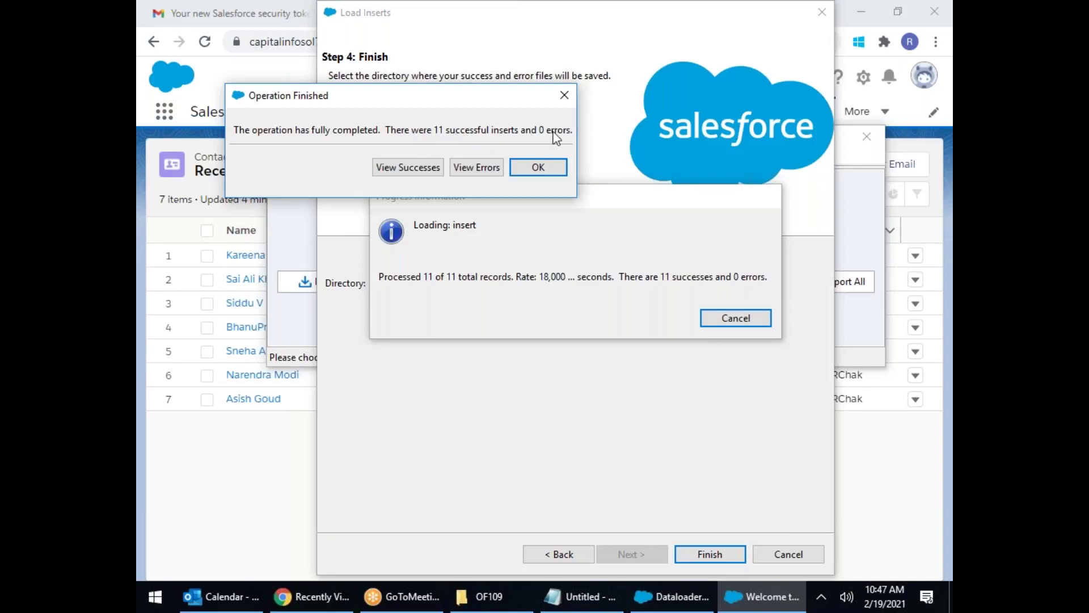
{"action": "left_click", "coordinate": [477, 167]}
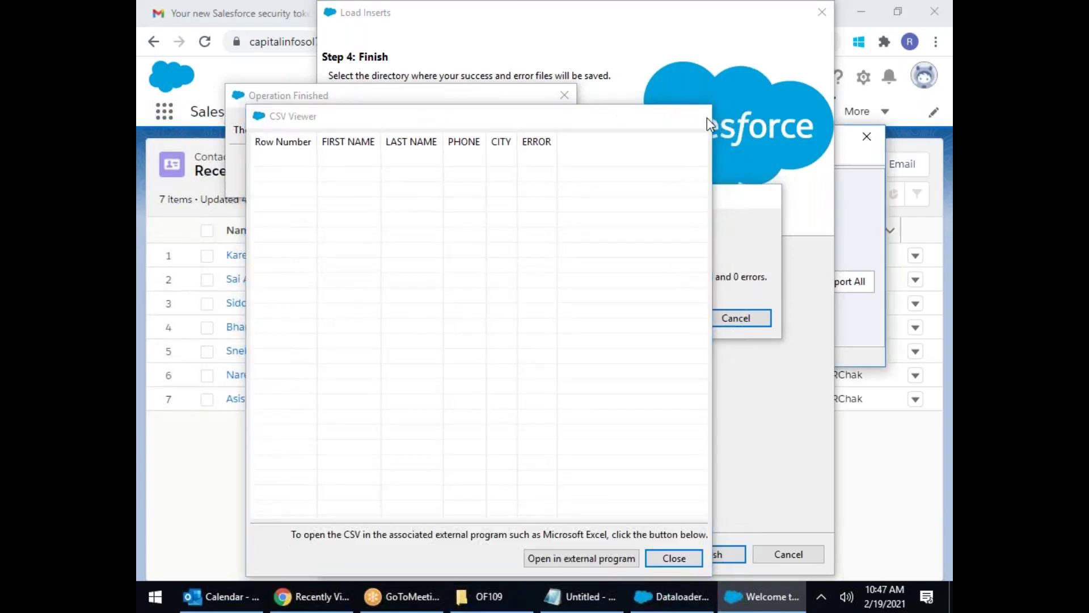
Step: Close the error file and review the success CSV listing 11 contacts as Item Created
{"action": "left_click", "coordinate": [706, 117]}
{"action": "left_click", "coordinate": [411, 167]}
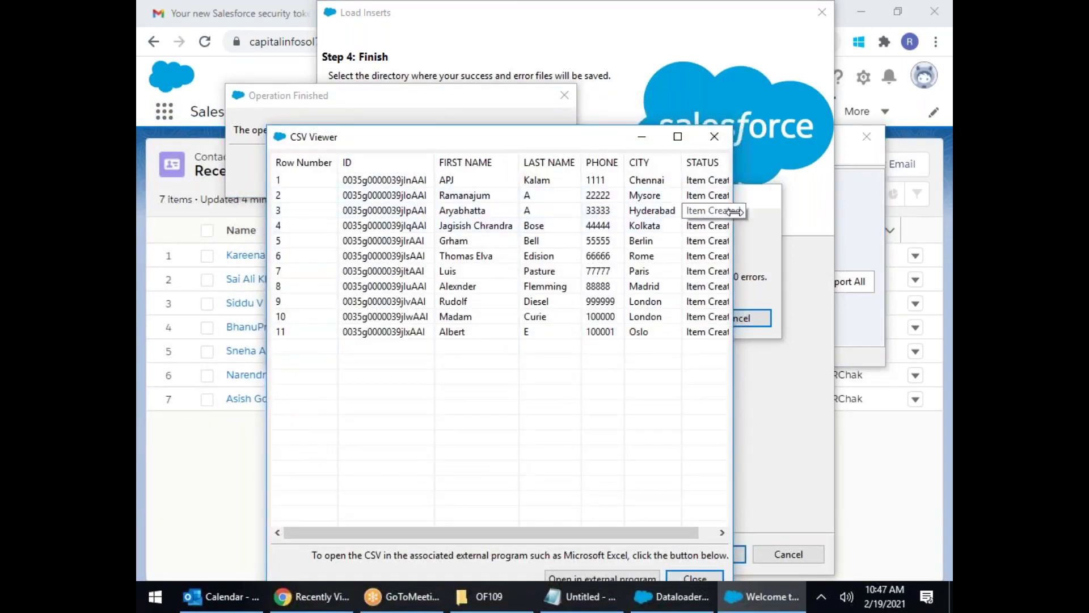
{"action": "left_click_drag", "start_coordinate": [733, 211], "coordinate": [927, 211]}
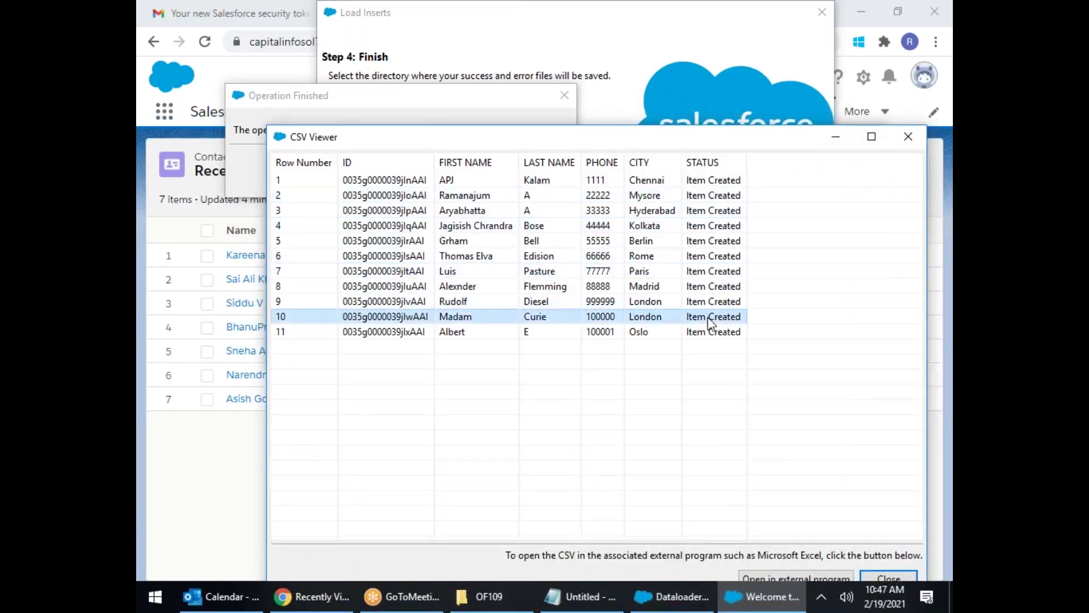
{"action": "left_click_drag", "start_coordinate": [440, 153], "coordinate": [492, 153]}
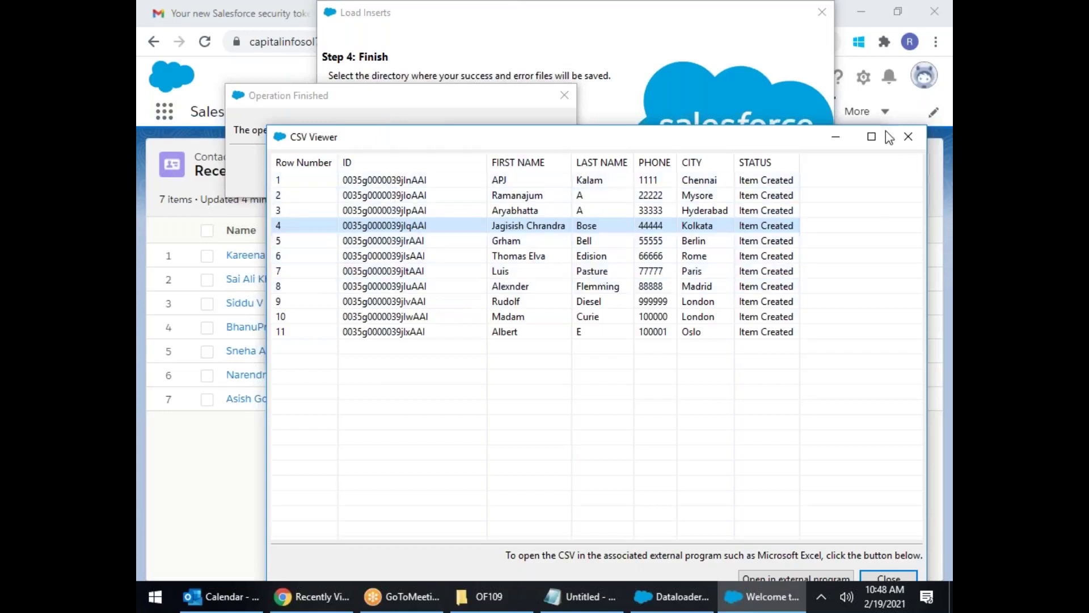
{"action": "left_click", "coordinate": [907, 137]}
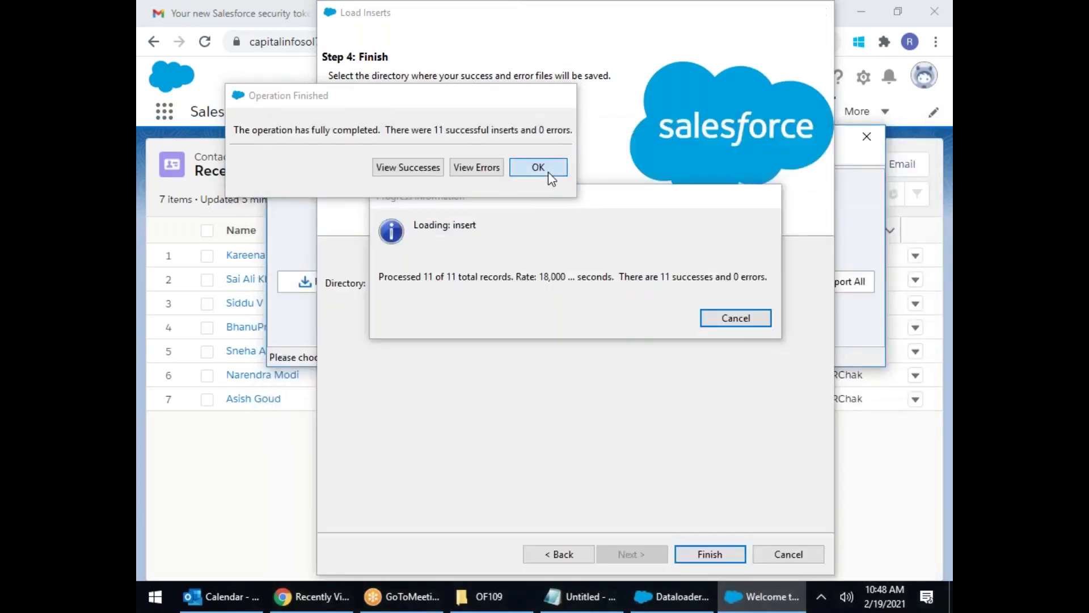
Step: Back in Salesforce, switch the Contacts tab to the All Contacts list view (39 items)
{"action": "left_click", "coordinate": [545, 169]}
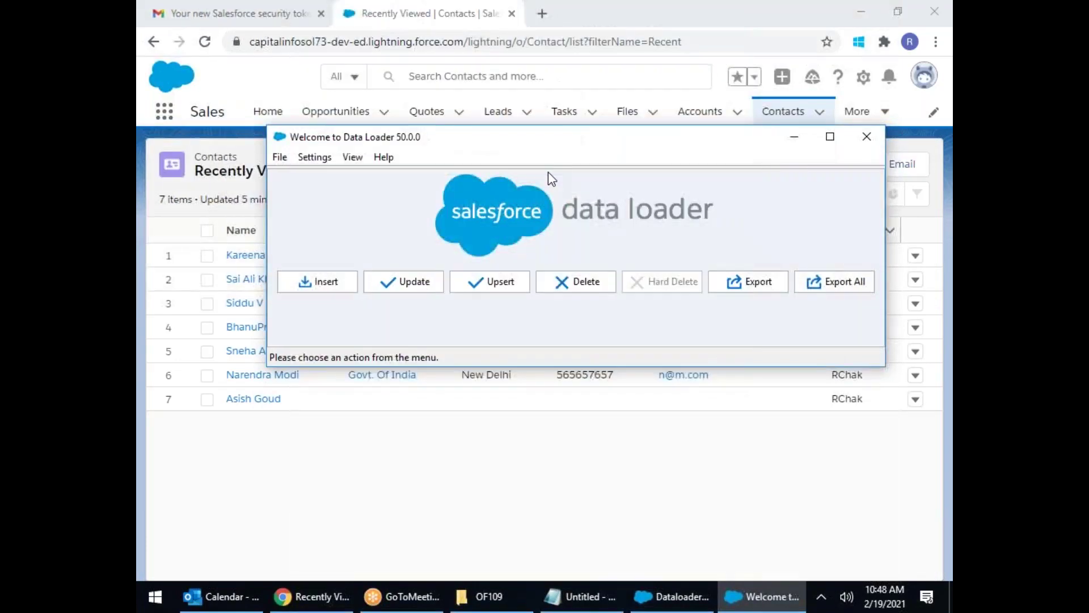
{"action": "left_click", "coordinate": [301, 600]}
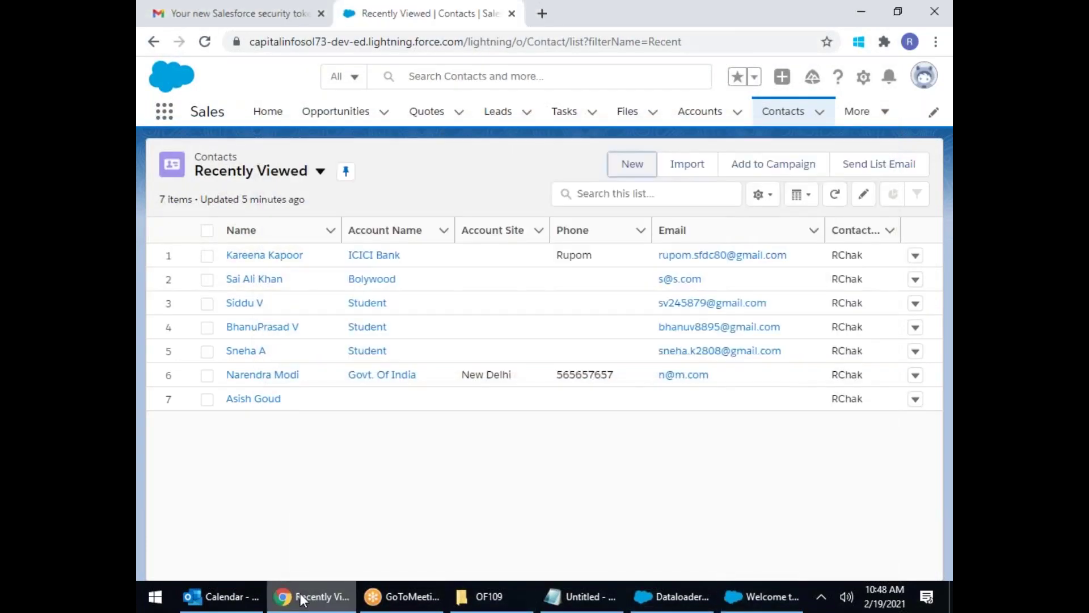
{"action": "left_click", "coordinate": [775, 116]}
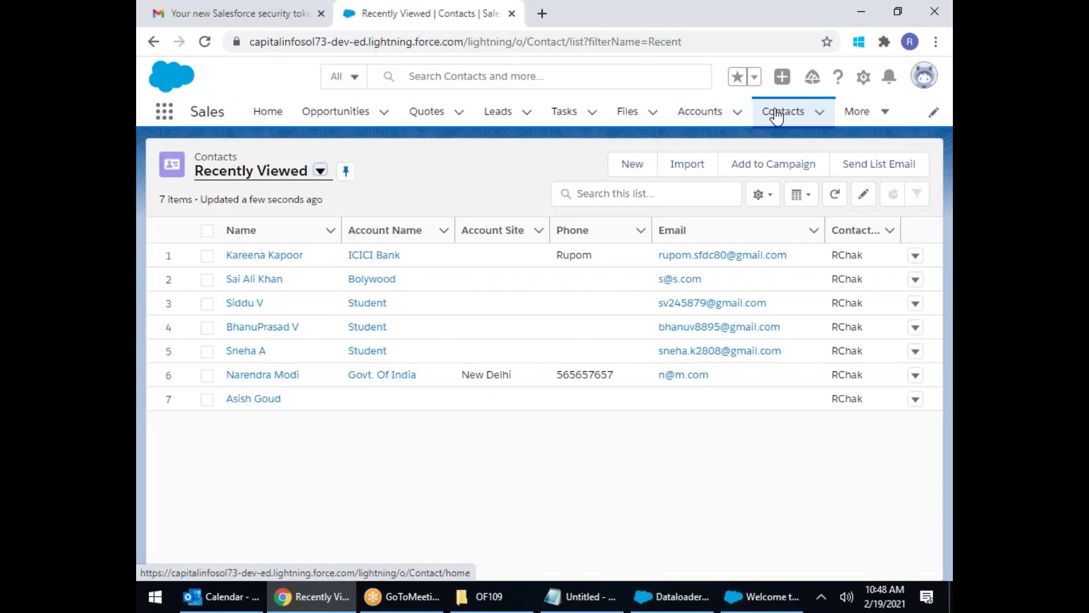
{"action": "left_click", "coordinate": [321, 172]}
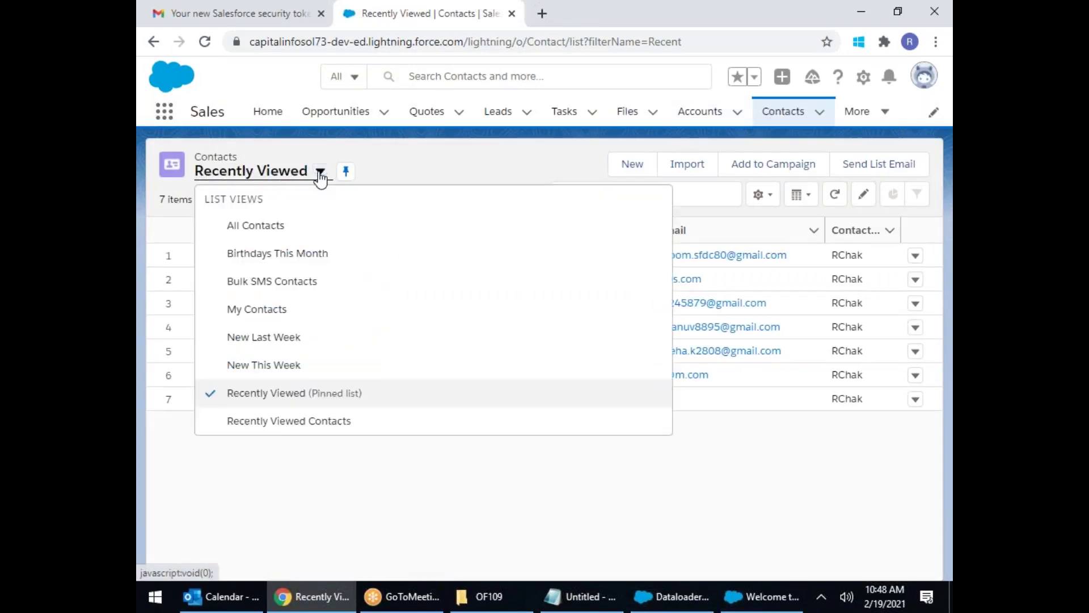
{"action": "left_click", "coordinate": [254, 227]}
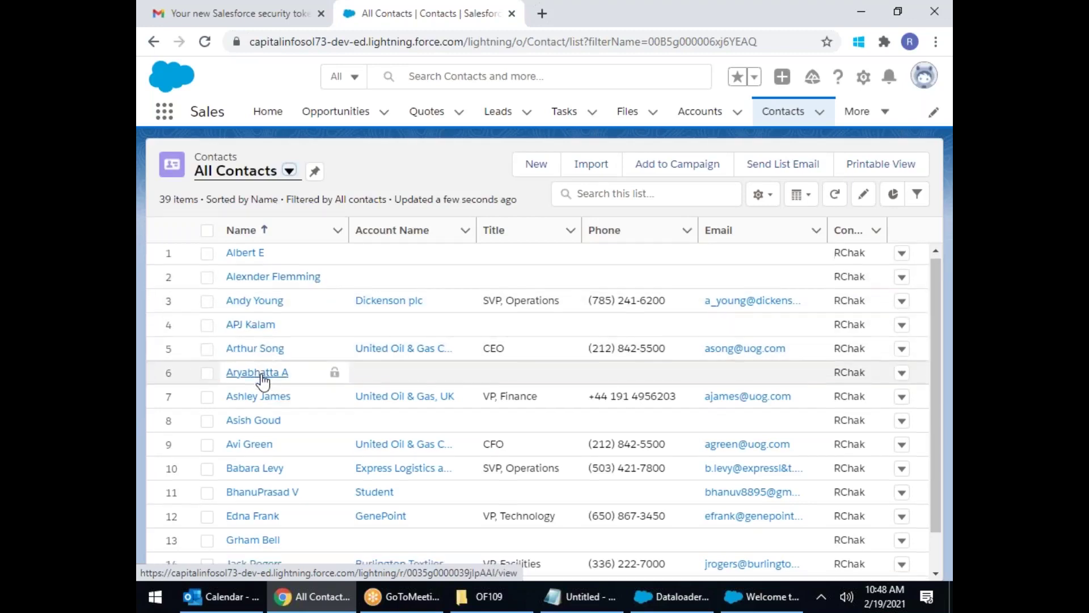
Step: Open a newly imported contact's record and show its Details
{"action": "scroll", "coordinate": [264, 397], "scroll_direction": "down", "scroll_amount": 1}
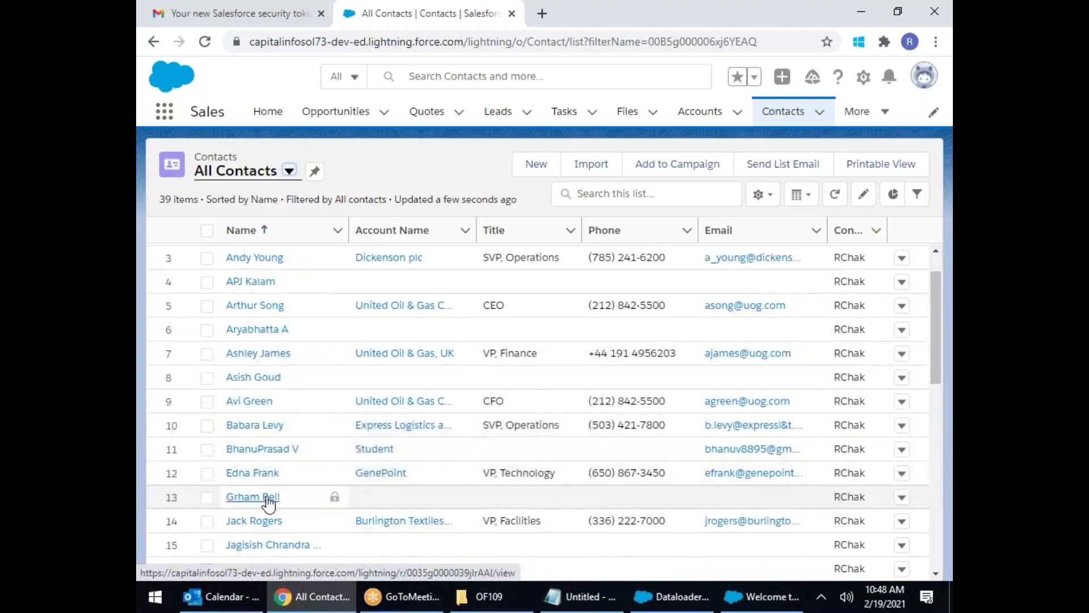
{"action": "scroll", "coordinate": [271, 502], "scroll_direction": "down", "scroll_amount": 1}
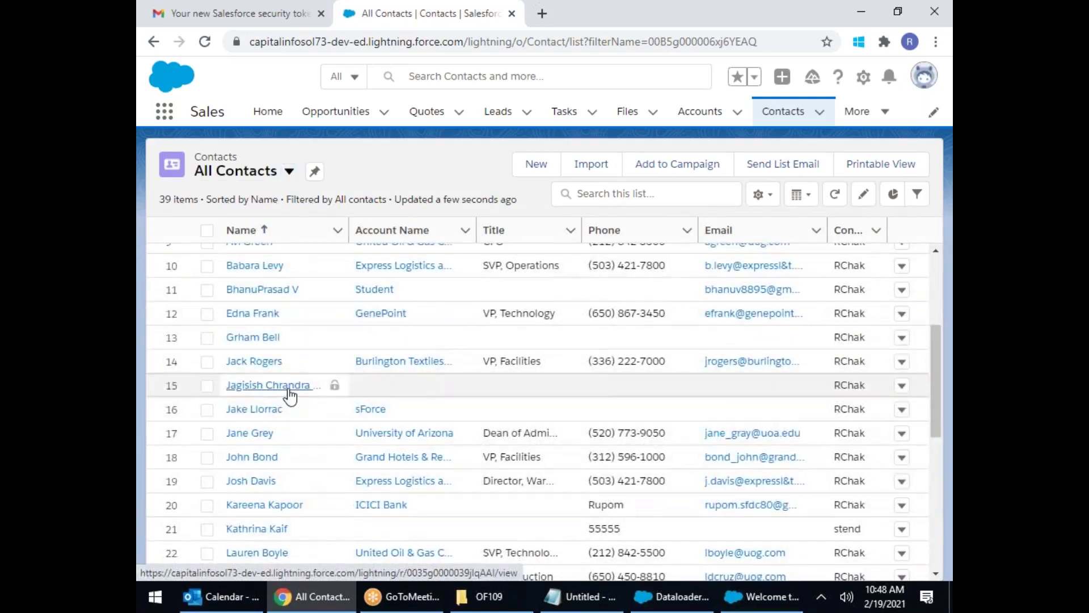
{"action": "left_click", "coordinate": [286, 385]}
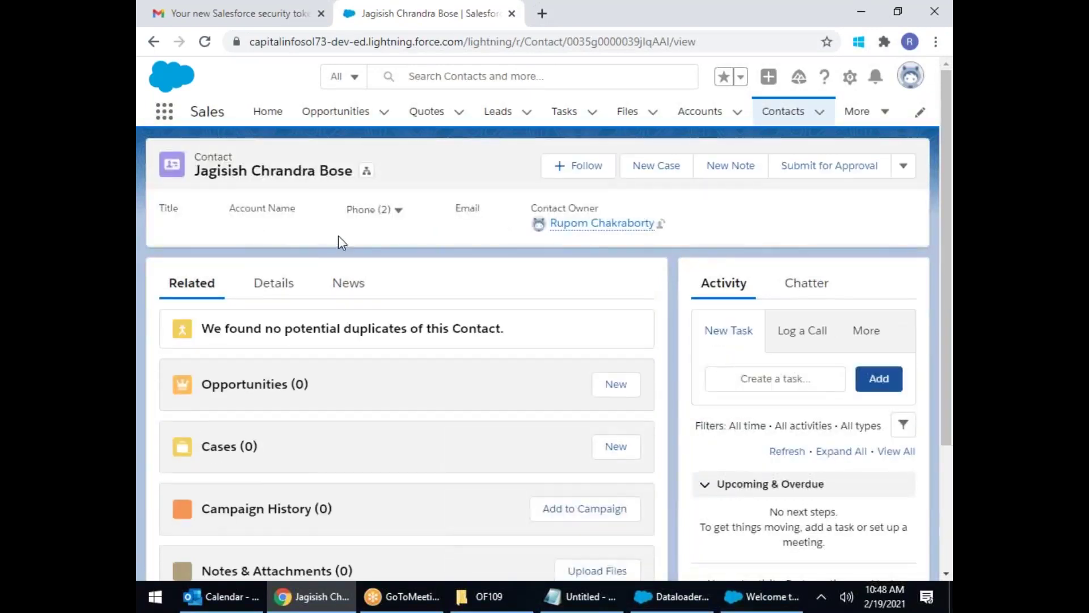
{"action": "left_click", "coordinate": [282, 286]}
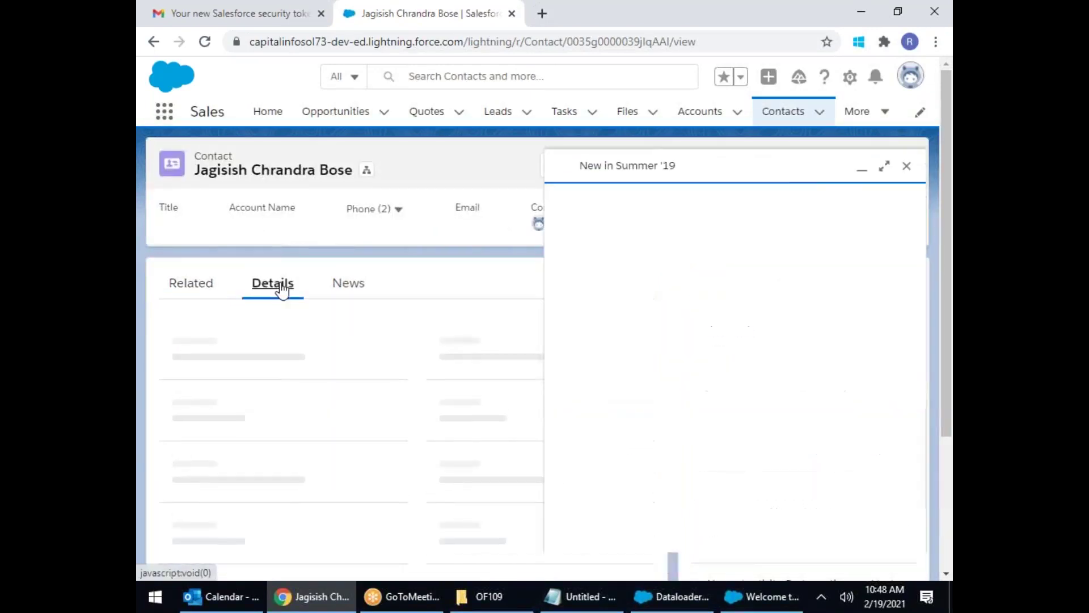
Step: Dismiss the Summer '19 popup, then edit the contact's Mailing Address, selecting the Mailing City value Kolkata
{"action": "left_click", "coordinate": [907, 215]}
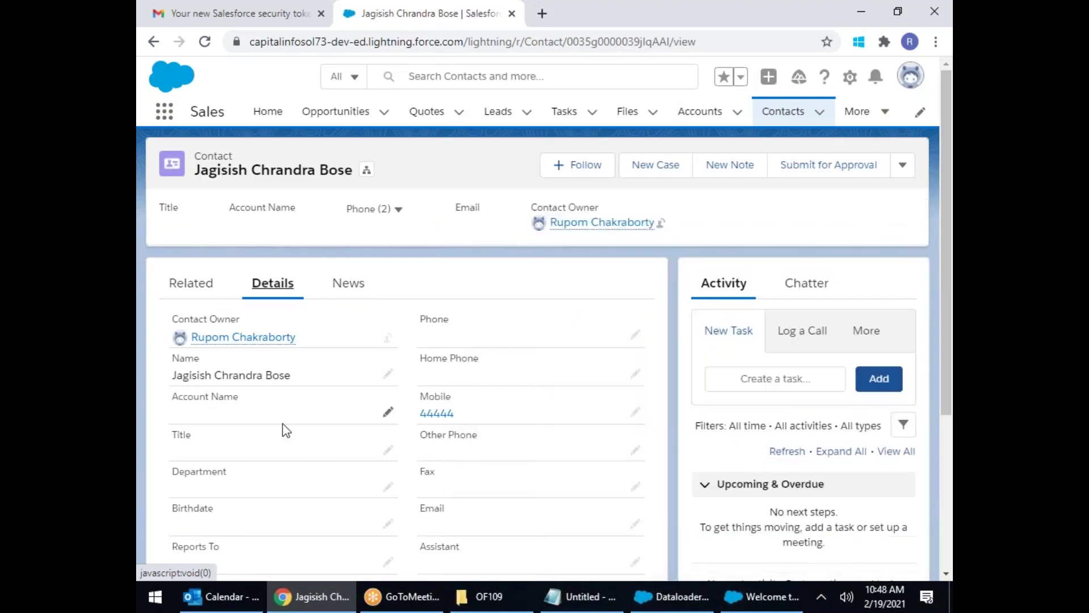
{"action": "scroll", "coordinate": [443, 318], "scroll_direction": "down", "scroll_amount": 1}
{"action": "mouse_move", "coordinate": [442, 318]}
{"action": "left_mouse_down"}
{"action": "mouse_move", "coordinate": [433, 318]}
{"action": "mouse_move", "coordinate": [452, 334]}
{"action": "left_mouse_up"}
{"action": "scroll", "coordinate": [462, 369], "scroll_direction": "down", "scroll_amount": 3}
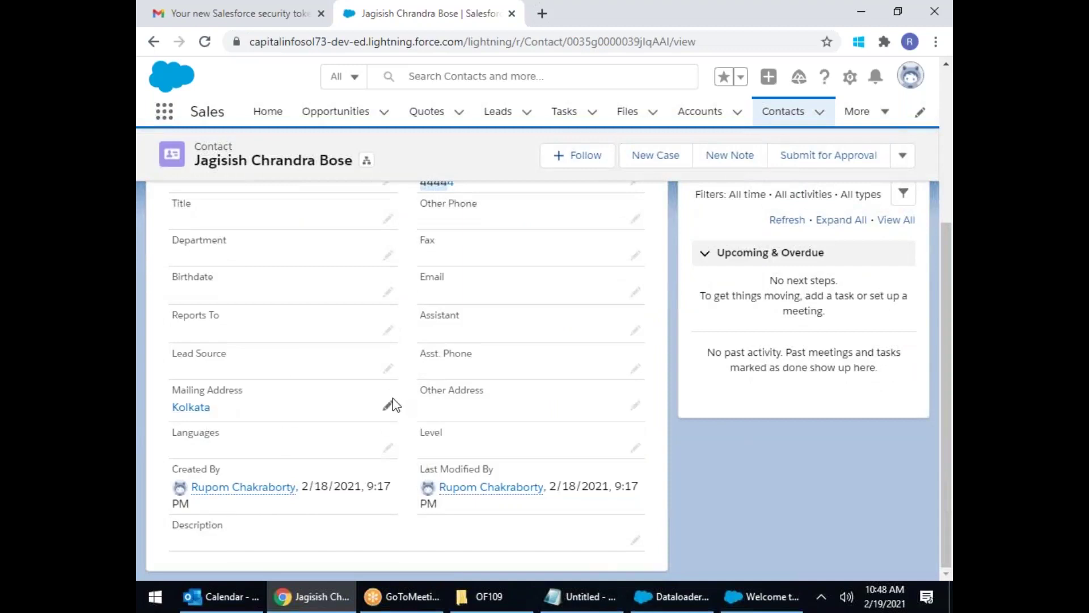
{"action": "left_click", "coordinate": [388, 405]}
{"action": "scroll", "coordinate": [294, 443], "scroll_direction": "down", "scroll_amount": 2}
{"action": "double_click", "coordinate": [185, 401]}
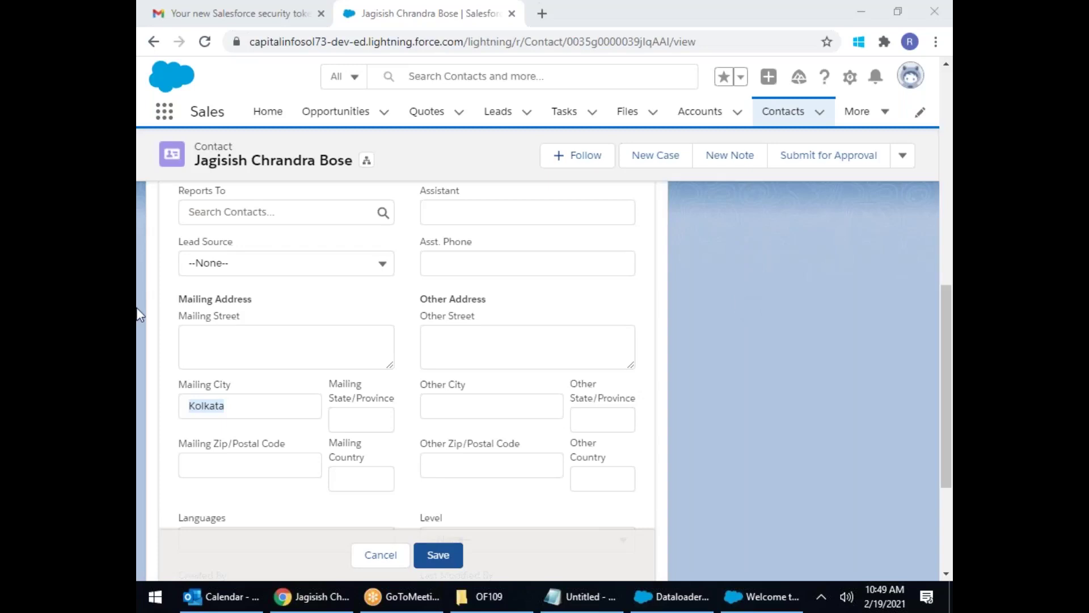
Step: Switch to the OF109 folder window showing Logs, SCIUpload and SciUpMap.sdl
{"action": "left_click", "coordinate": [489, 596]}
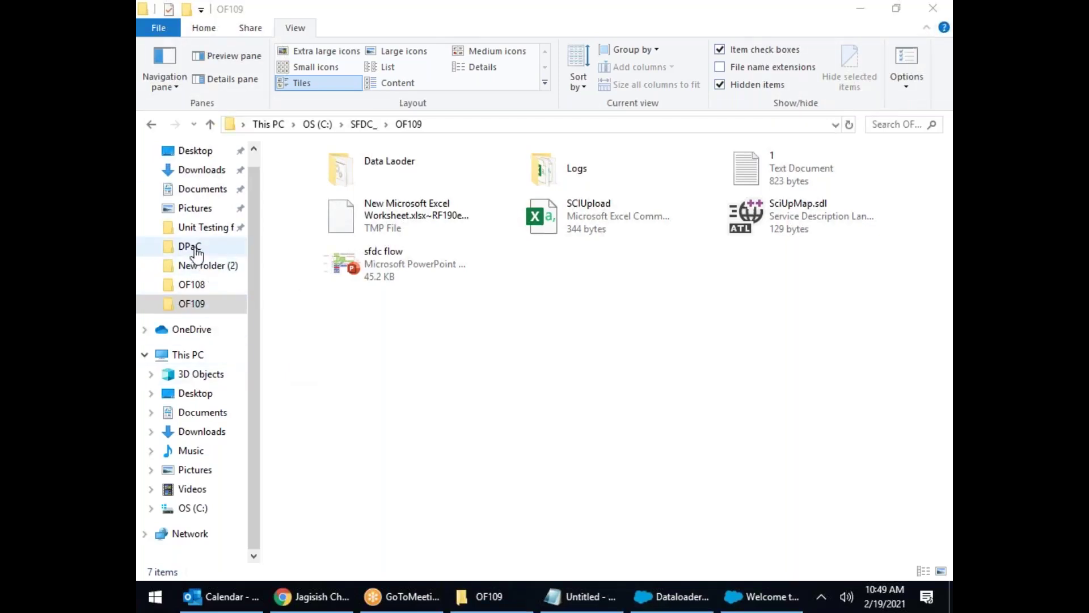
Step: Browse from drive C through the project, SFDC and SFDC Docs folders and open Salesforce_object_reference_Guide
{"action": "left_click", "coordinate": [194, 509]}
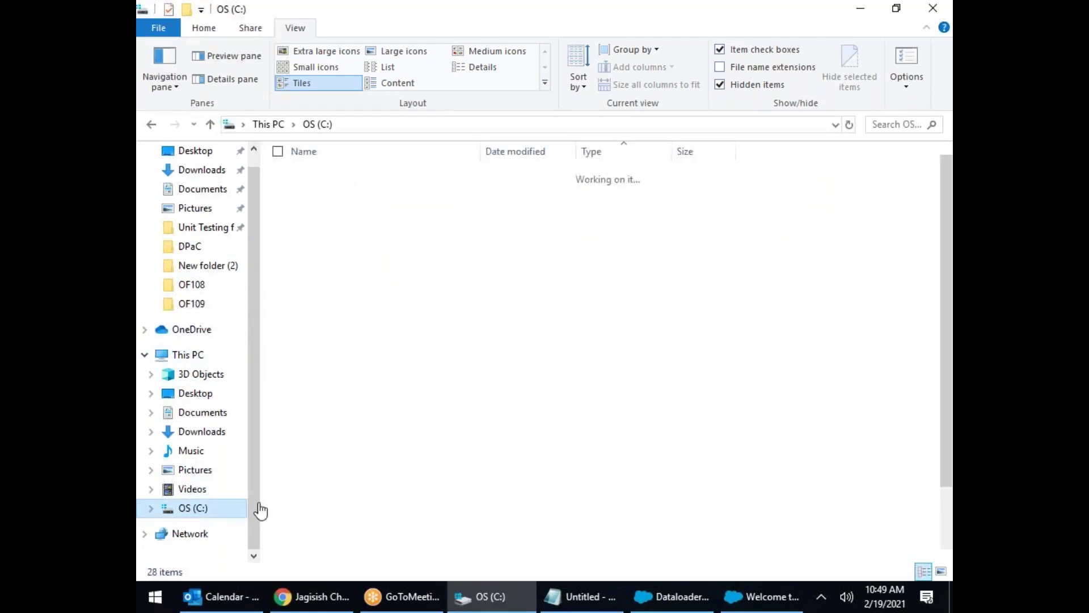
{"action": "scroll", "coordinate": [401, 448], "scroll_direction": "down", "scroll_amount": 3}
{"action": "left_click", "coordinate": [400, 455]}
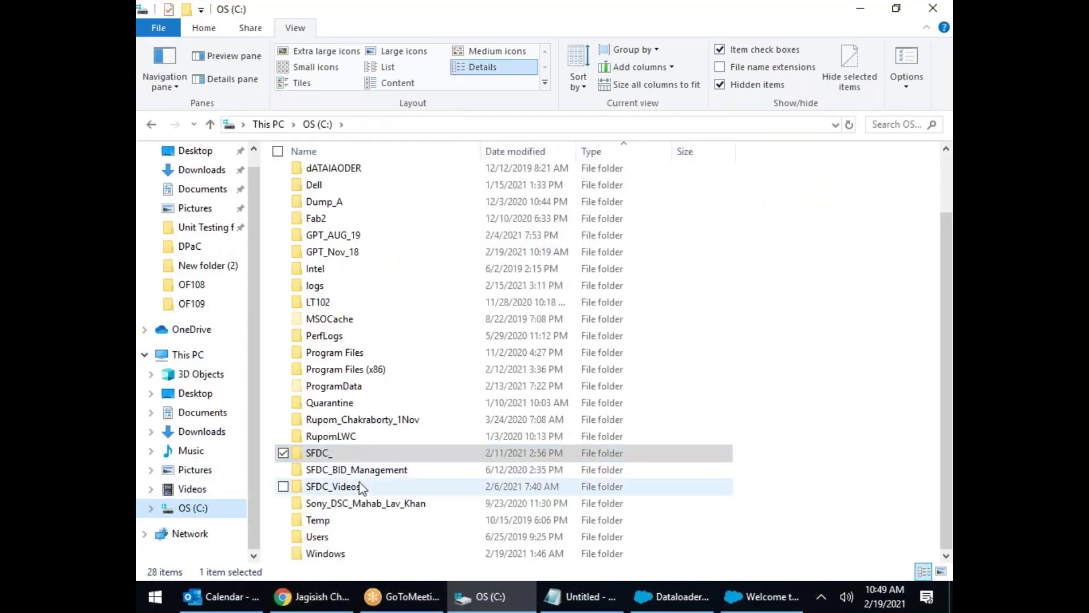
{"action": "double_click", "coordinate": [408, 425]}
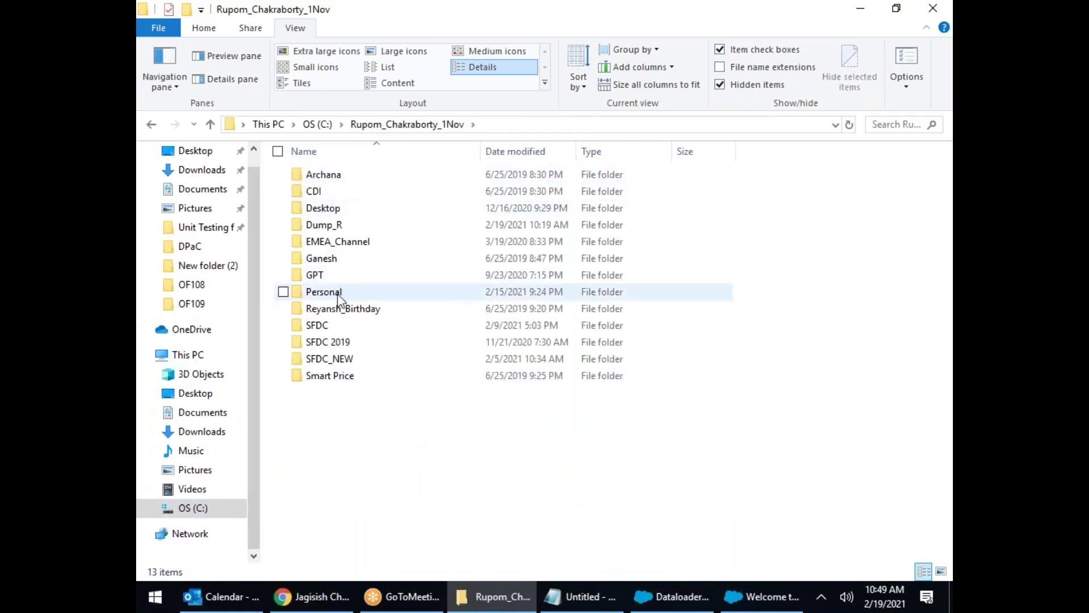
{"action": "double_click", "coordinate": [319, 326]}
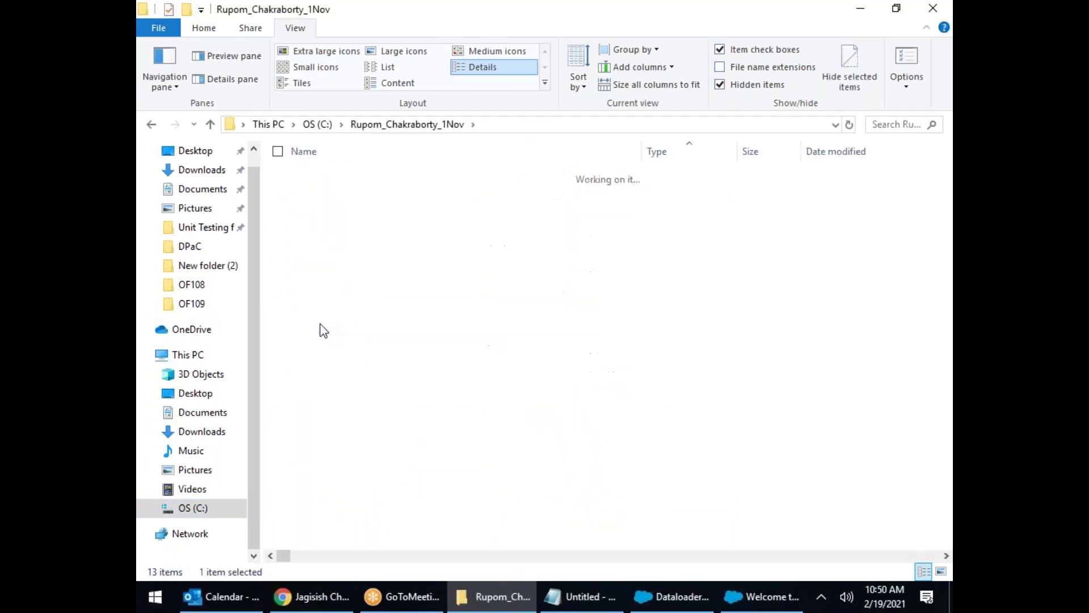
{"action": "double_click", "coordinate": [344, 342]}
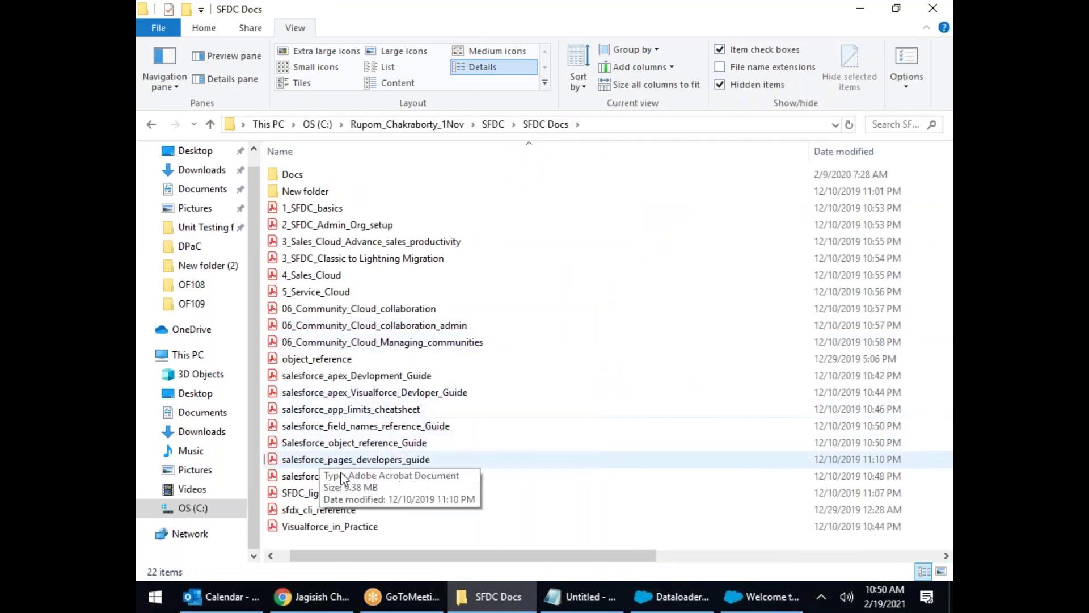
{"action": "left_click", "coordinate": [379, 446]}
{"action": "double_click", "coordinate": [378, 447]}
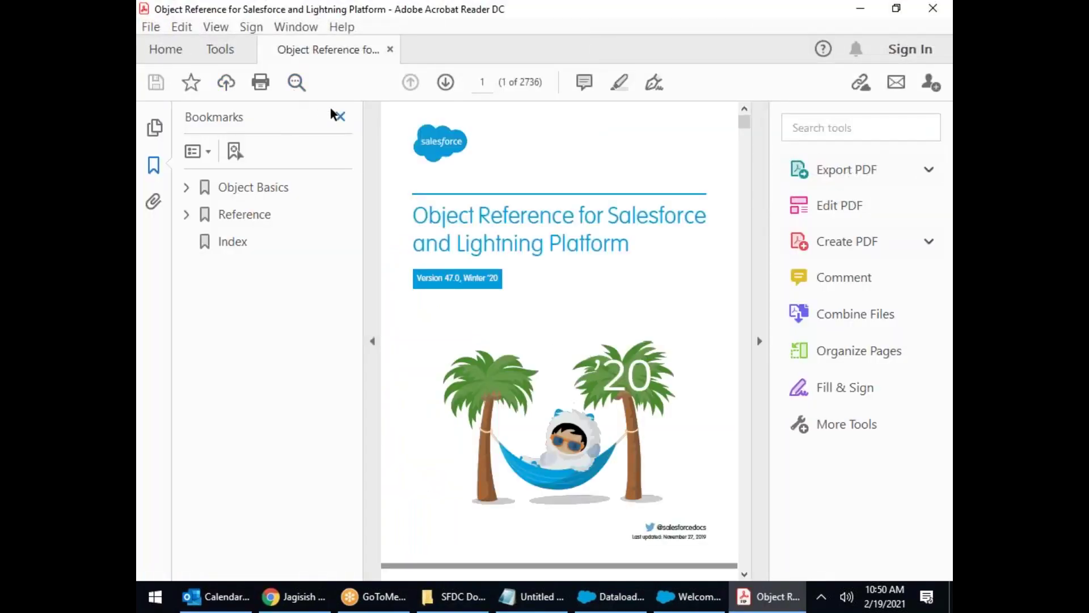
Step: Hide the Bookmarks pane and scroll the Contents to the Contact entry on page 511
{"action": "left_click", "coordinate": [341, 117]}
{"action": "scroll", "coordinate": [511, 263], "scroll_direction": "down", "scroll_amount": 3}
{"action": "scroll", "coordinate": [524, 276], "scroll_direction": "down", "scroll_amount": 10}
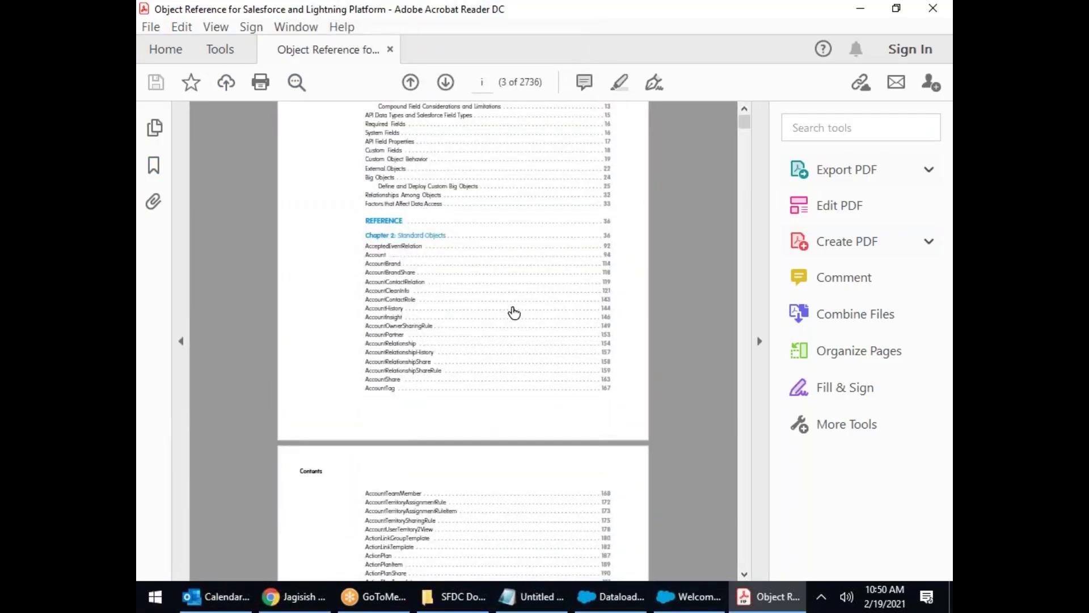
{"action": "scroll", "coordinate": [440, 296], "scroll_direction": "down", "scroll_amount": 5}
{"action": "scroll", "coordinate": [476, 311], "scroll_direction": "down", "scroll_amount": 6}
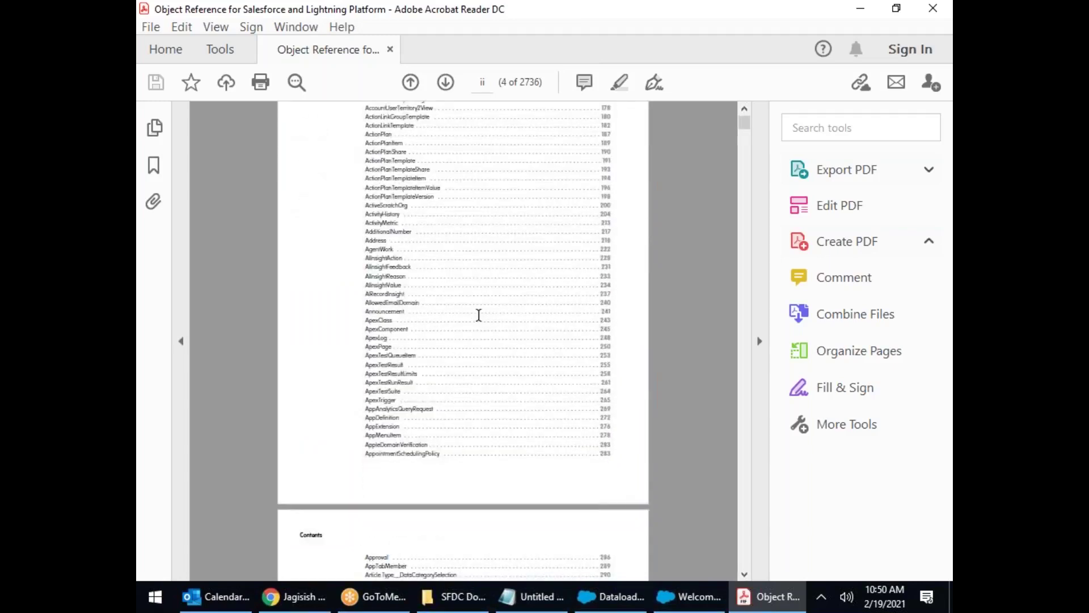
{"action": "scroll", "coordinate": [481, 318], "scroll_direction": "down", "scroll_amount": 15}
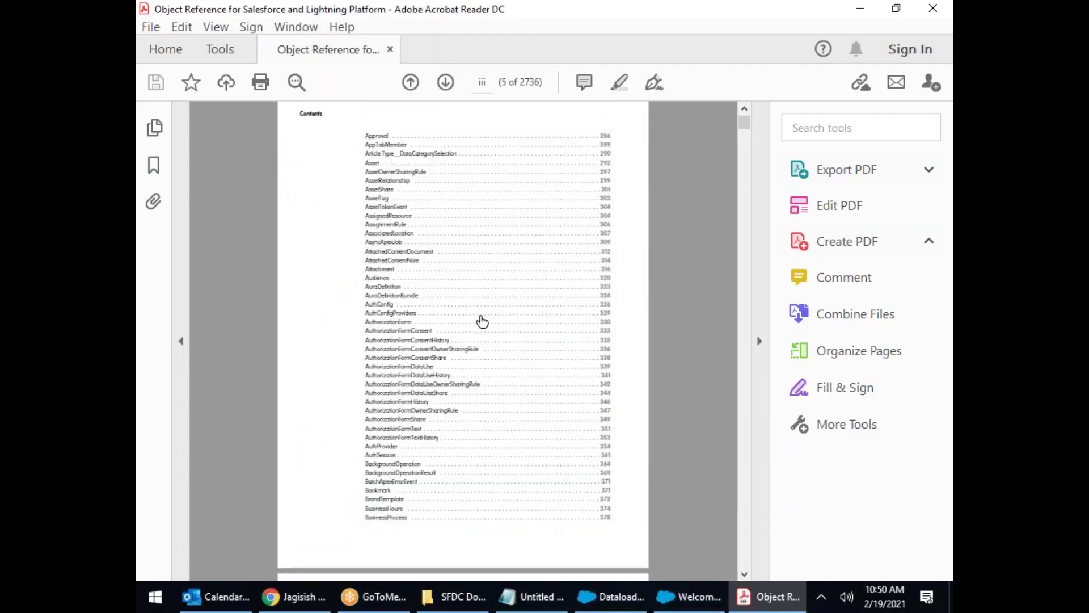
{"action": "scroll", "coordinate": [463, 340], "scroll_direction": "down", "scroll_amount": 15}
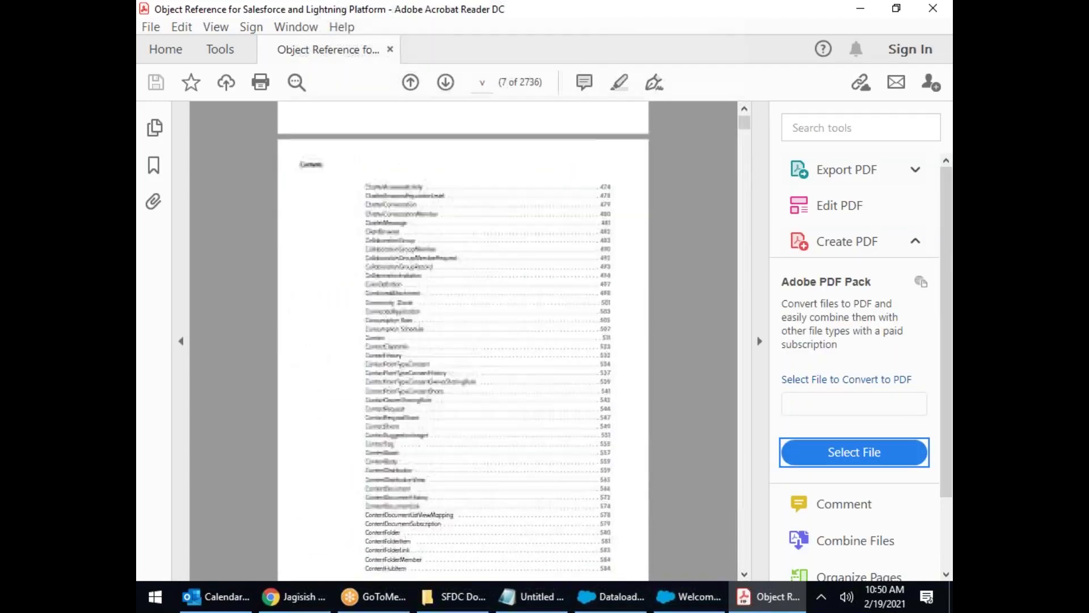
{"action": "scroll", "coordinate": [486, 304], "scroll_direction": "down", "scroll_amount": 7}
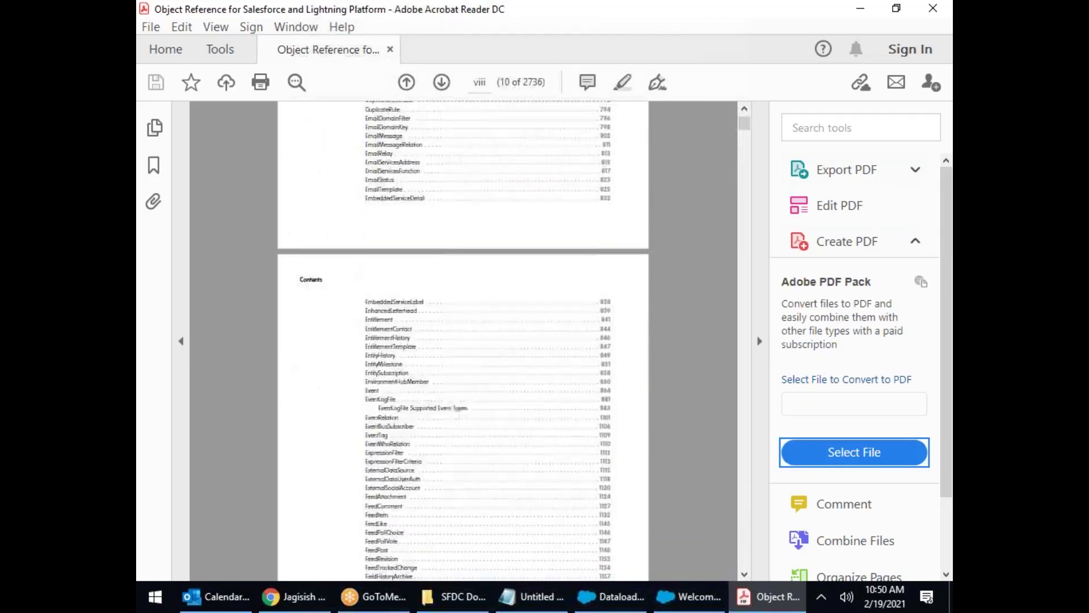
{"action": "scroll", "coordinate": [486, 304], "scroll_direction": "up", "scroll_amount": 5}
{"action": "scroll", "coordinate": [486, 299], "scroll_direction": "up", "scroll_amount": 8}
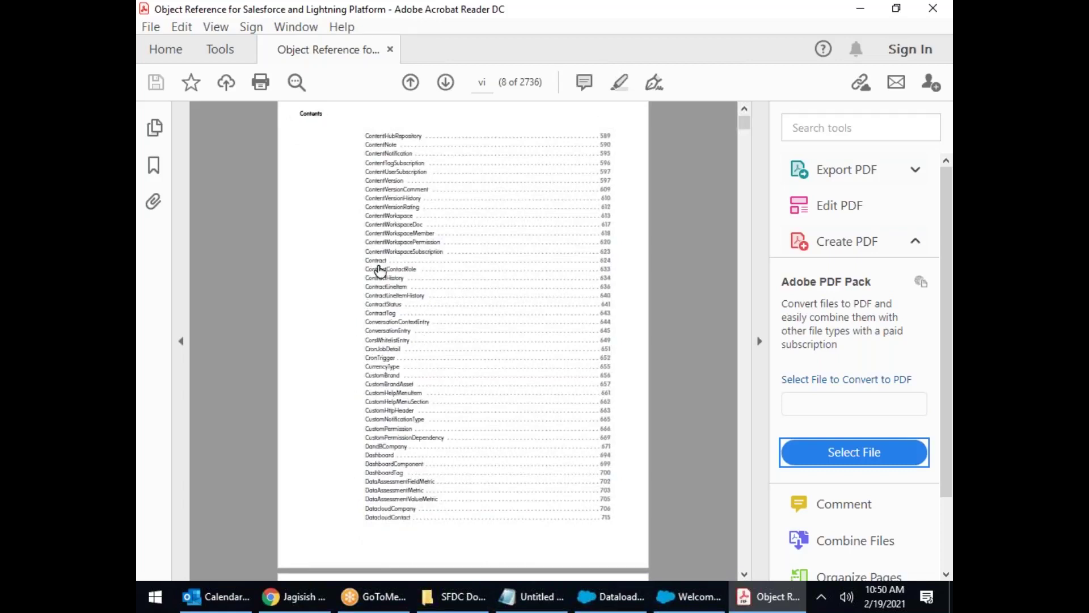
{"action": "scroll", "coordinate": [377, 264], "scroll_direction": "up", "scroll_amount": 3}
{"action": "scroll", "coordinate": [382, 262], "scroll_direction": "up", "scroll_amount": 10}
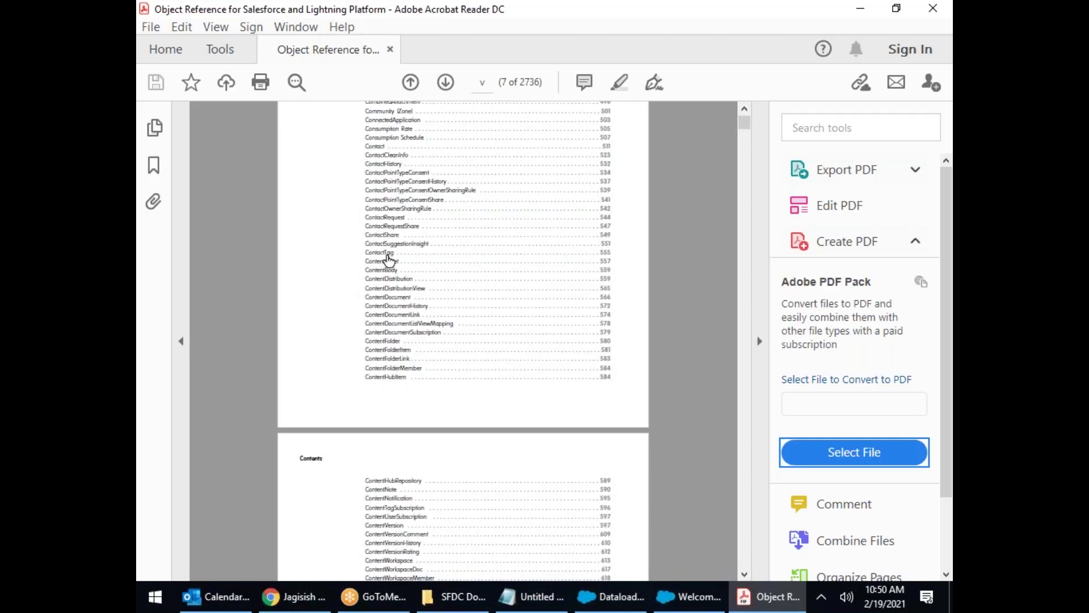
Step: Jump to the Contact object's section and zoom the page to 73.5%
{"action": "left_click", "coordinate": [380, 150]}
{"action": "double_click", "coordinate": [330, 149]}
{"action": "scroll", "coordinate": [457, 295], "scroll_direction": "down", "scroll_amount": 3}
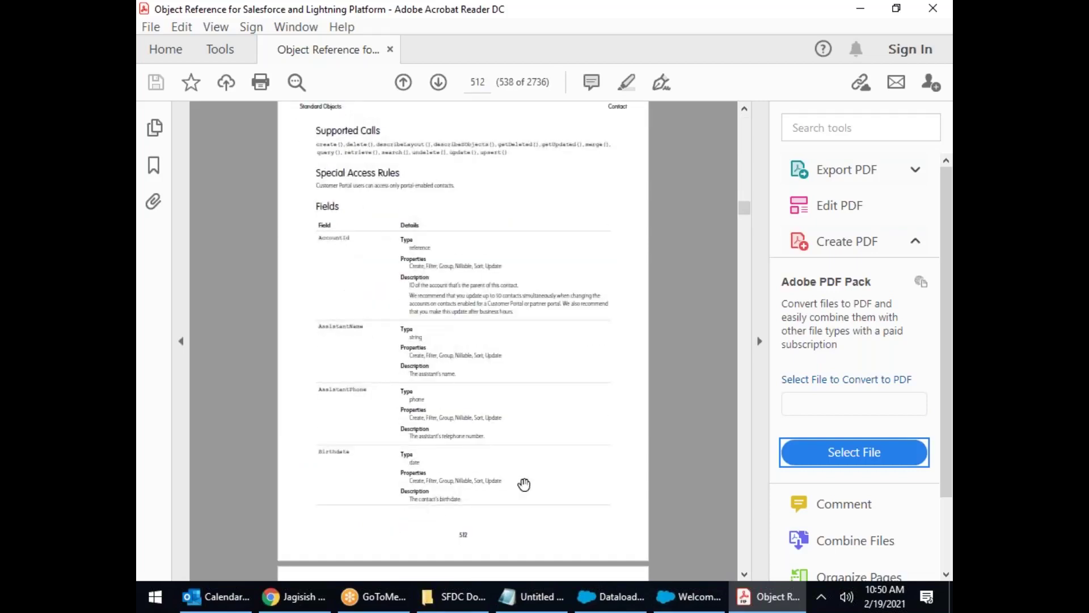
{"action": "left_click", "coordinate": [400, 544]}
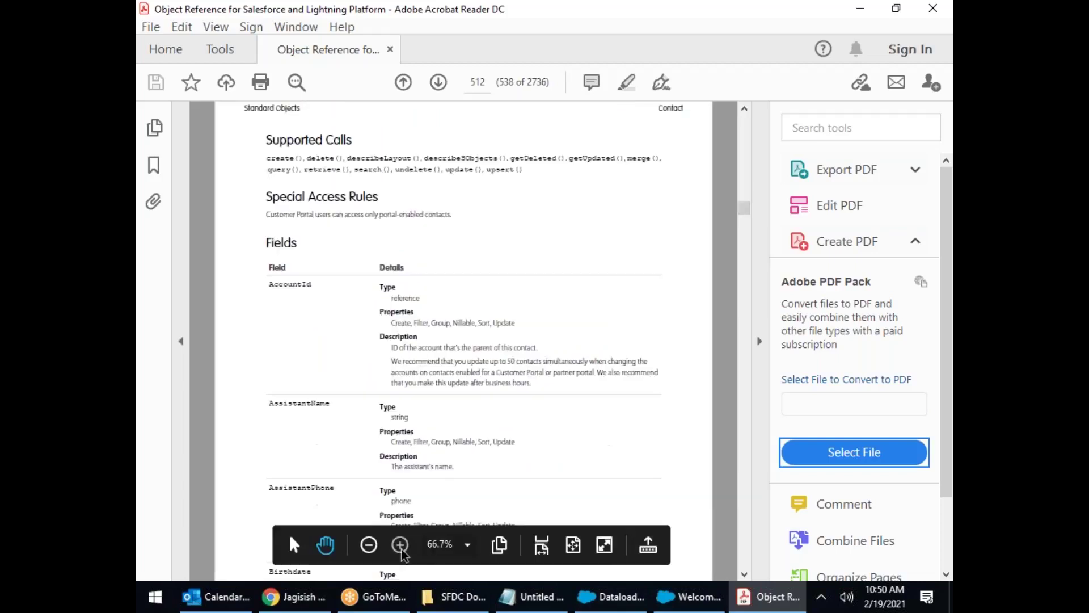
{"action": "left_click", "coordinate": [400, 545]}
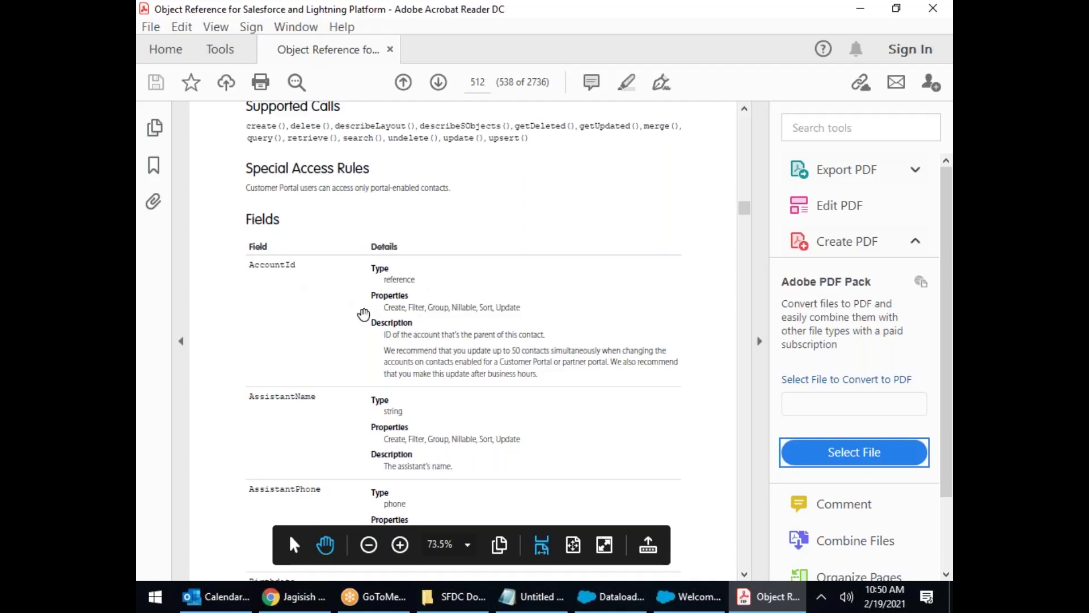
Step: Scroll the Contact Fields table to page 515 and highlight the FirstName API name
{"action": "left_click_drag", "start_coordinate": [429, 308], "coordinate": [550, 316]}
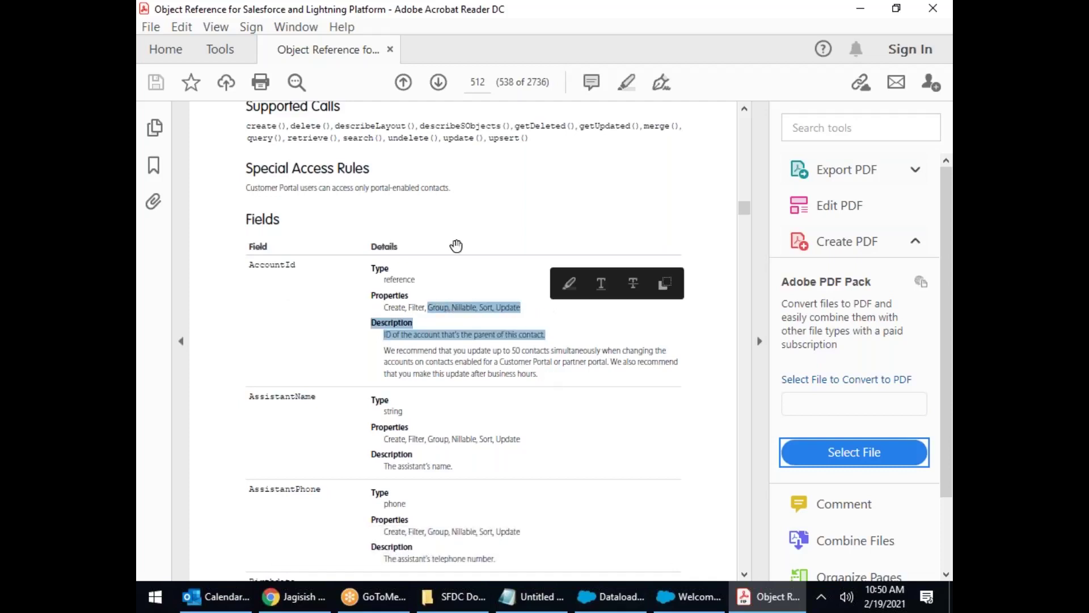
{"action": "scroll", "coordinate": [472, 294], "scroll_direction": "down", "scroll_amount": 3}
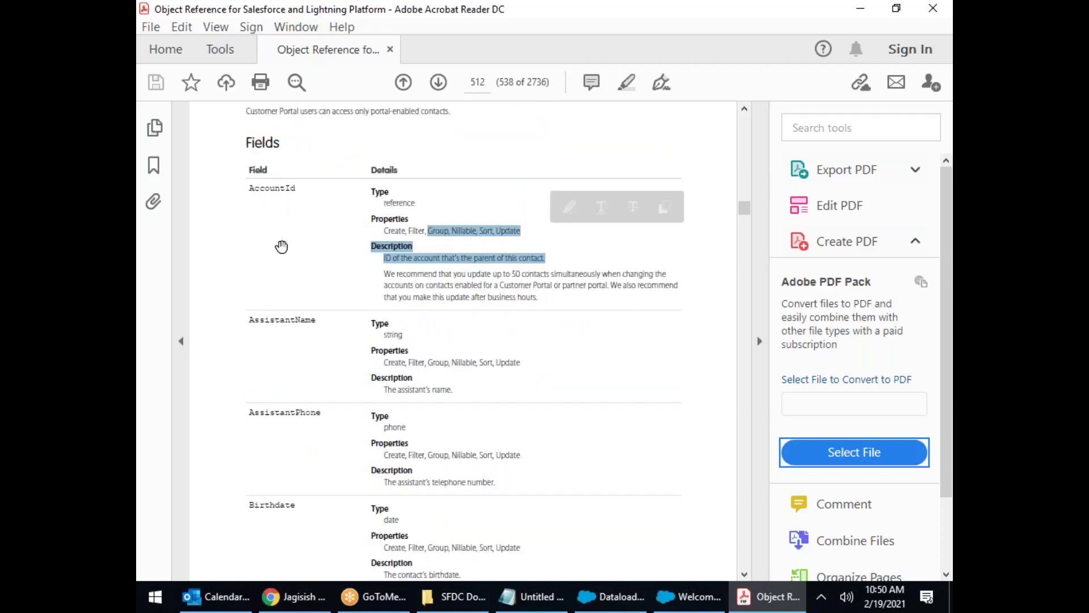
{"action": "scroll", "coordinate": [284, 352], "scroll_direction": "down", "scroll_amount": 5}
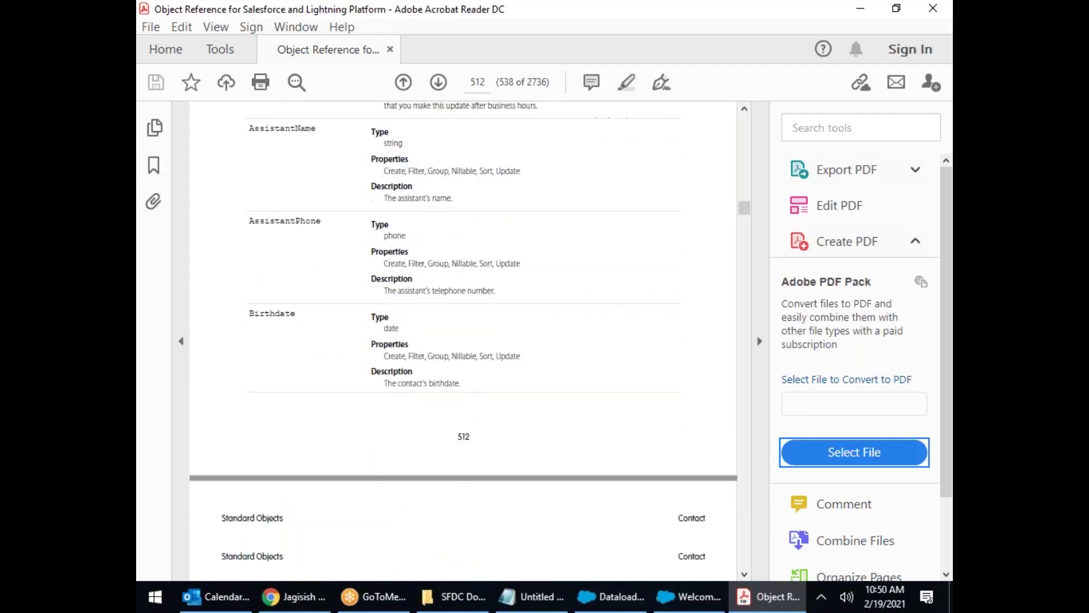
{"action": "scroll", "coordinate": [284, 450], "scroll_direction": "down", "scroll_amount": 9}
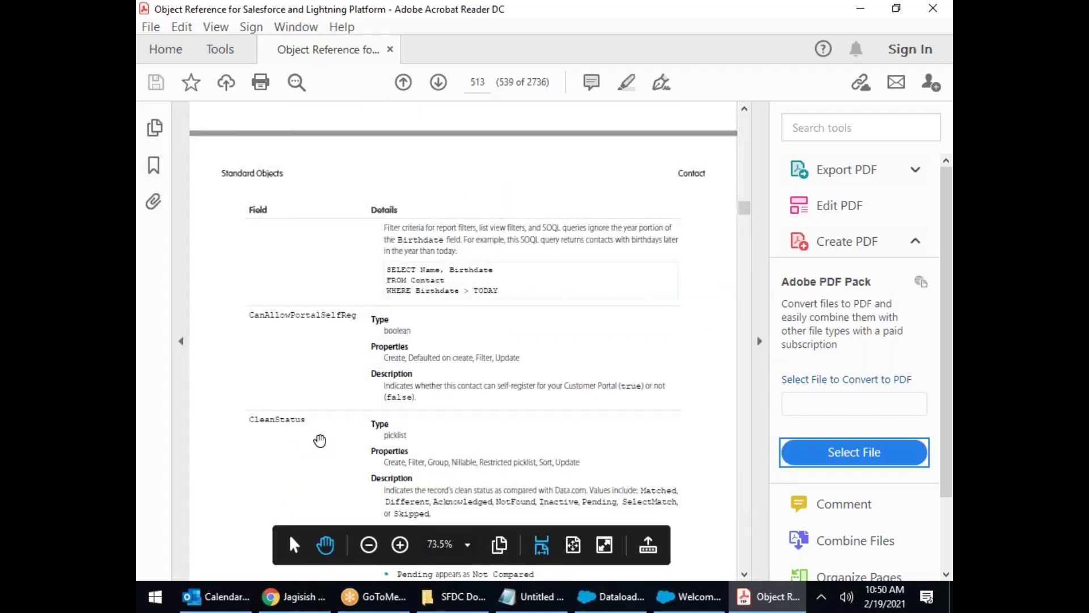
{"action": "scroll", "coordinate": [320, 440], "scroll_direction": "down", "scroll_amount": 13}
{"action": "scroll", "coordinate": [329, 376], "scroll_direction": "down", "scroll_amount": 10}
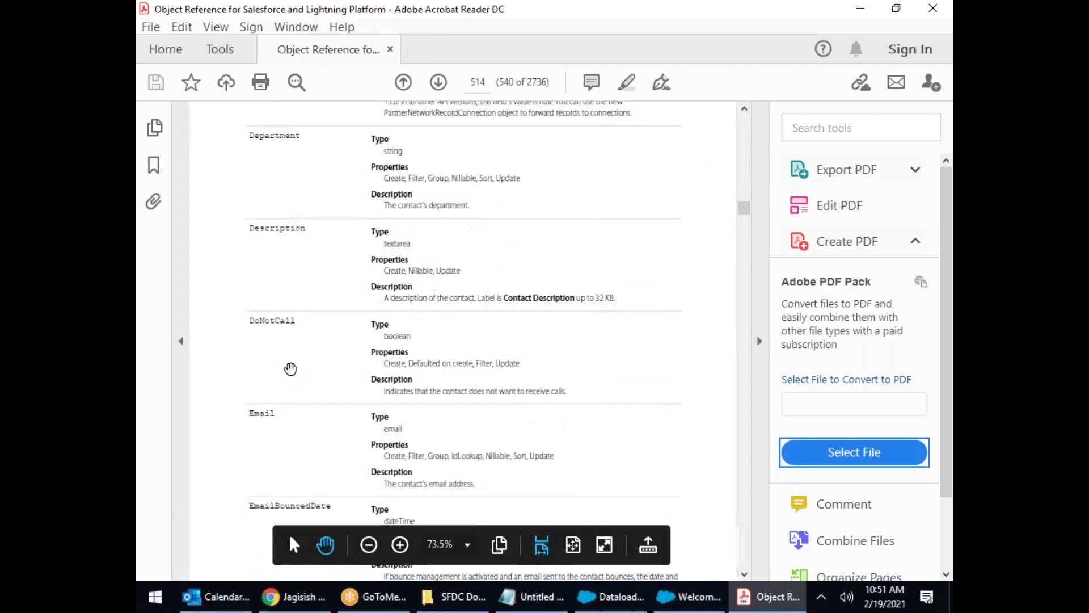
{"action": "scroll", "coordinate": [292, 363], "scroll_direction": "down", "scroll_amount": 3}
{"action": "scroll", "coordinate": [270, 311], "scroll_direction": "down", "scroll_amount": 12}
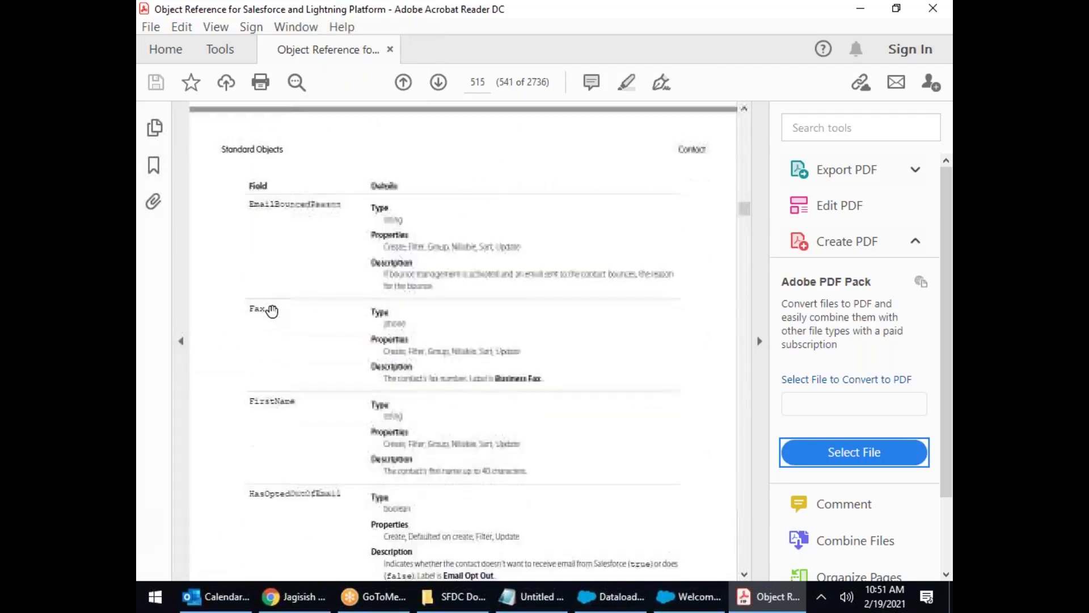
{"action": "scroll", "coordinate": [271, 310], "scroll_direction": "down", "scroll_amount": 1}
{"action": "left_click_drag", "start_coordinate": [291, 363], "coordinate": [248, 364]}
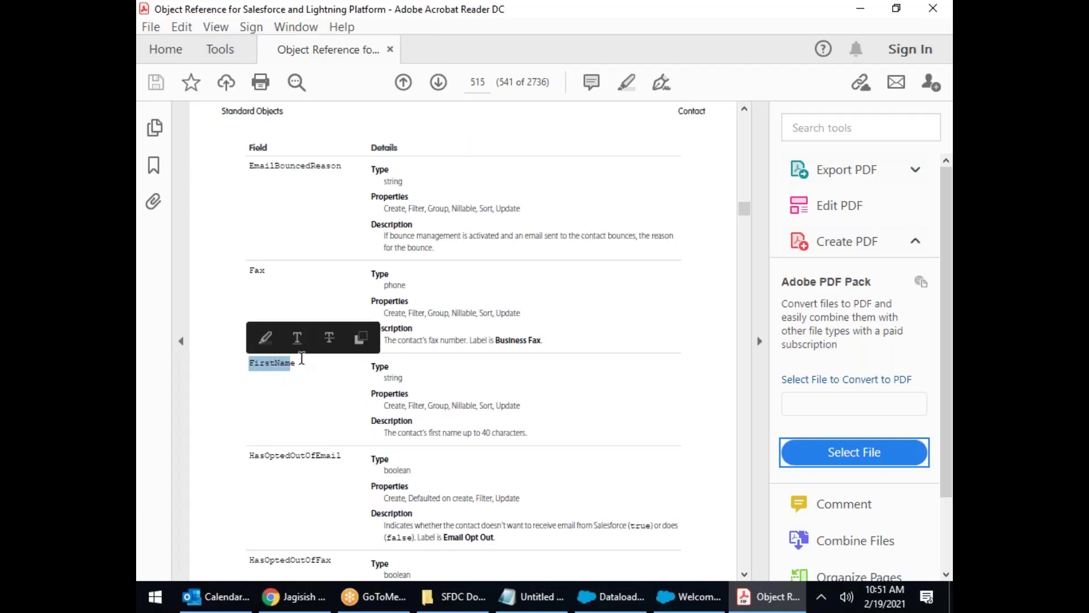
{"action": "scroll", "coordinate": [312, 355], "scroll_direction": "down", "scroll_amount": 6}
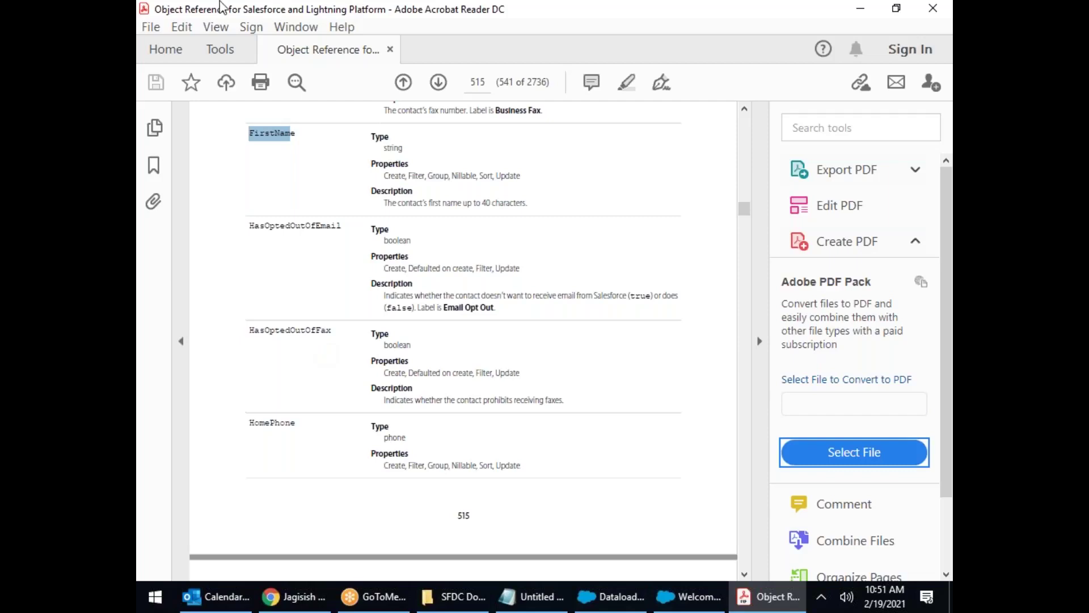
{"action": "left_click_drag", "start_coordinate": [289, 9], "coordinate": [318, 169]}
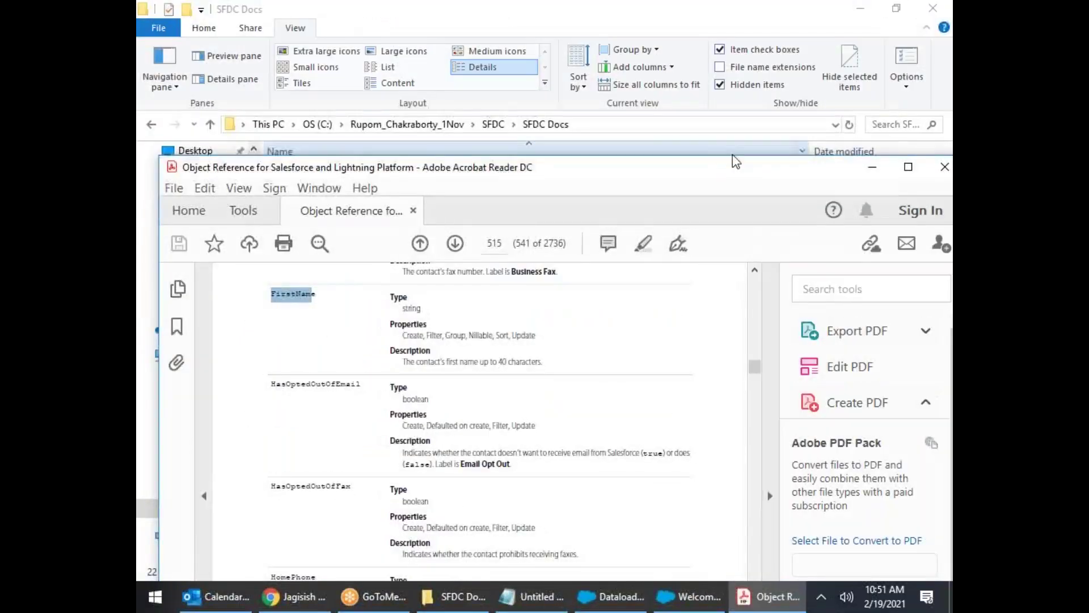
Step: Close the object reference PDF and bring the Data Loader 50.0.0 welcome window forward
{"action": "left_click_drag", "start_coordinate": [733, 168], "coordinate": [585, 171]}
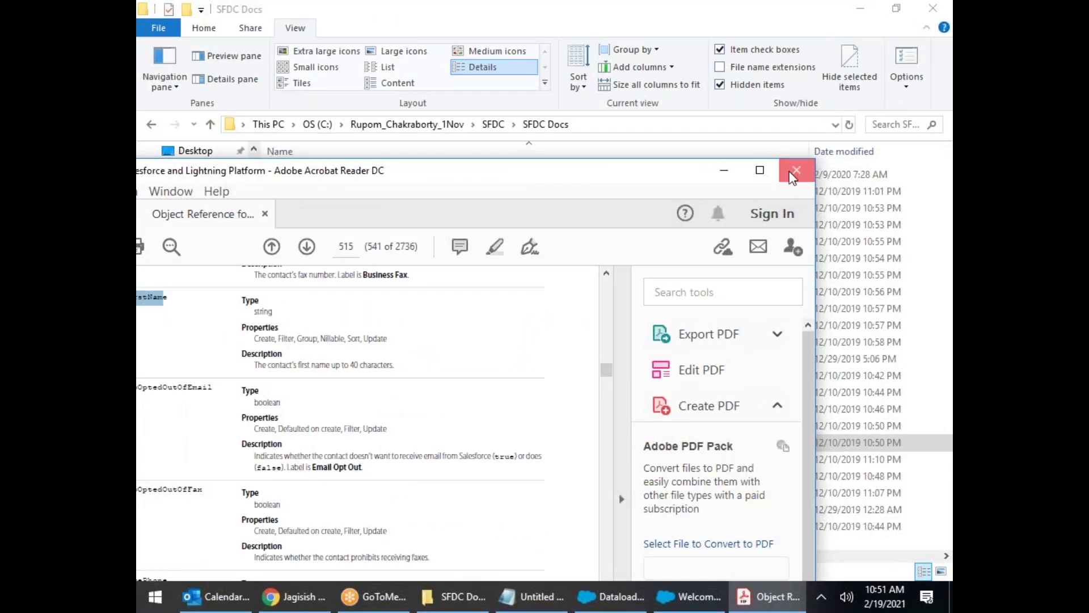
{"action": "left_click", "coordinate": [791, 173]}
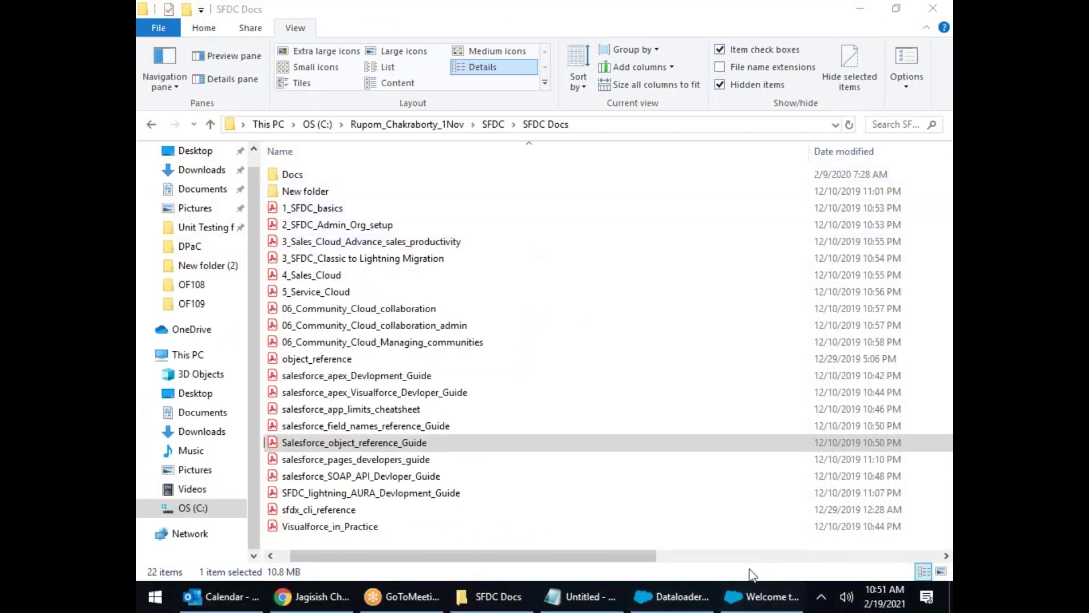
{"action": "left_click", "coordinate": [763, 599]}
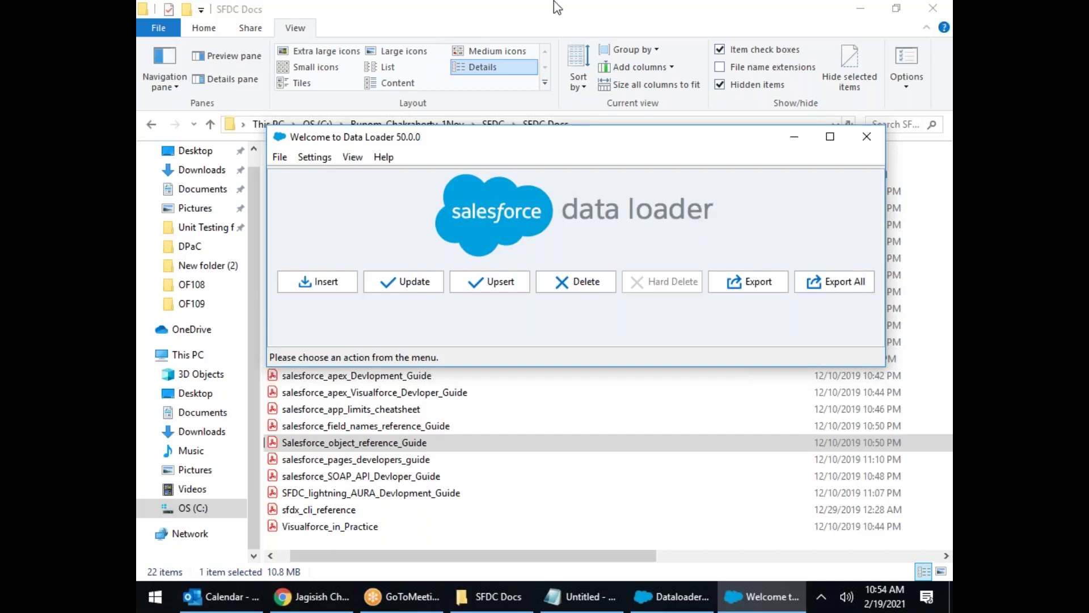
Step: Launch PowerPoint Office 365 from the Start menu, leaving Data Loader 50.0.0 at its welcome screen
{"action": "left_click", "coordinate": [154, 596]}
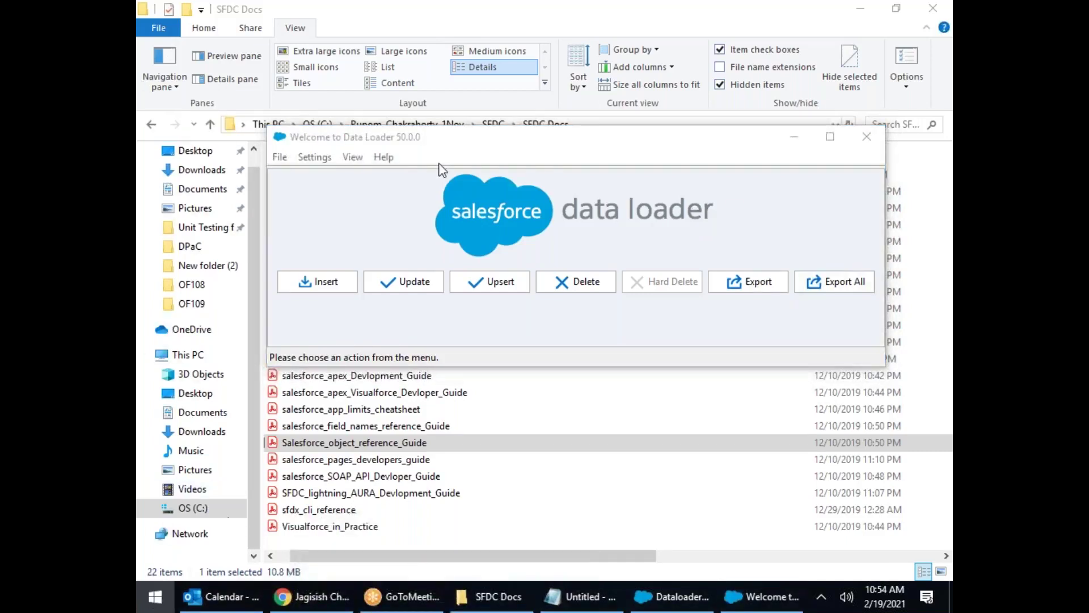
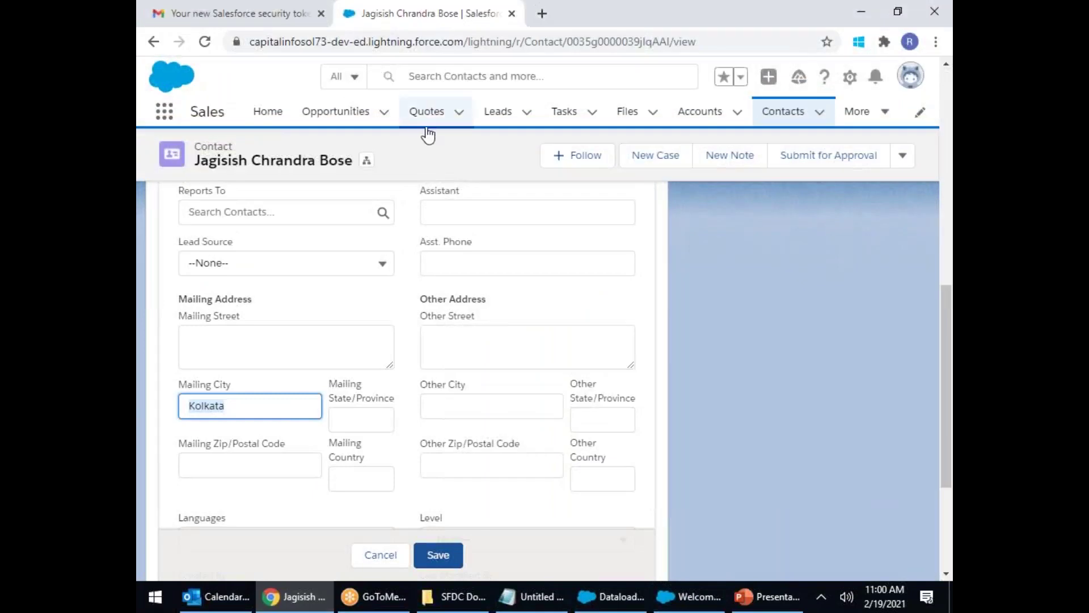
Step: Go back to the Contacts list showing the 7 recently viewed records
{"action": "left_click", "coordinate": [785, 111]}
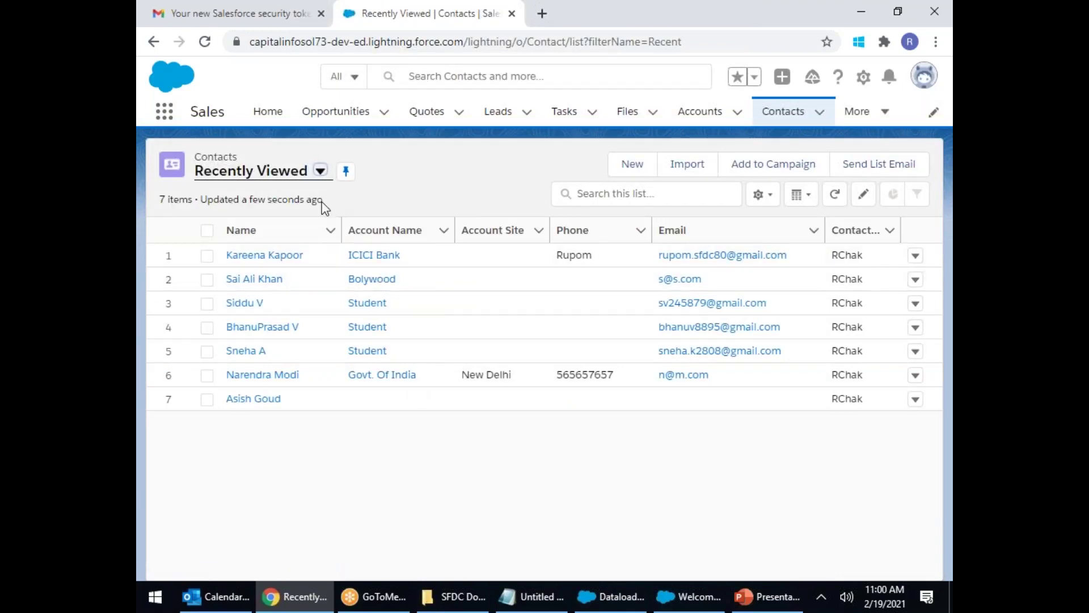
Step: Switch to the All Contacts view, tick rows 28, 30 and 37, and open row 37's record
{"action": "left_click", "coordinate": [320, 170]}
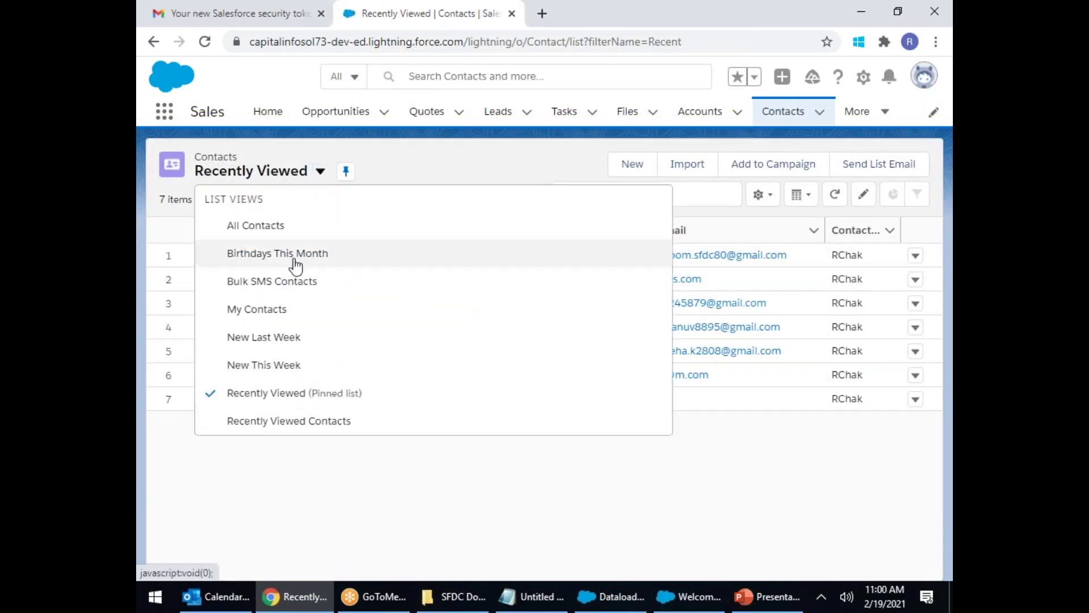
{"action": "left_click", "coordinate": [270, 225]}
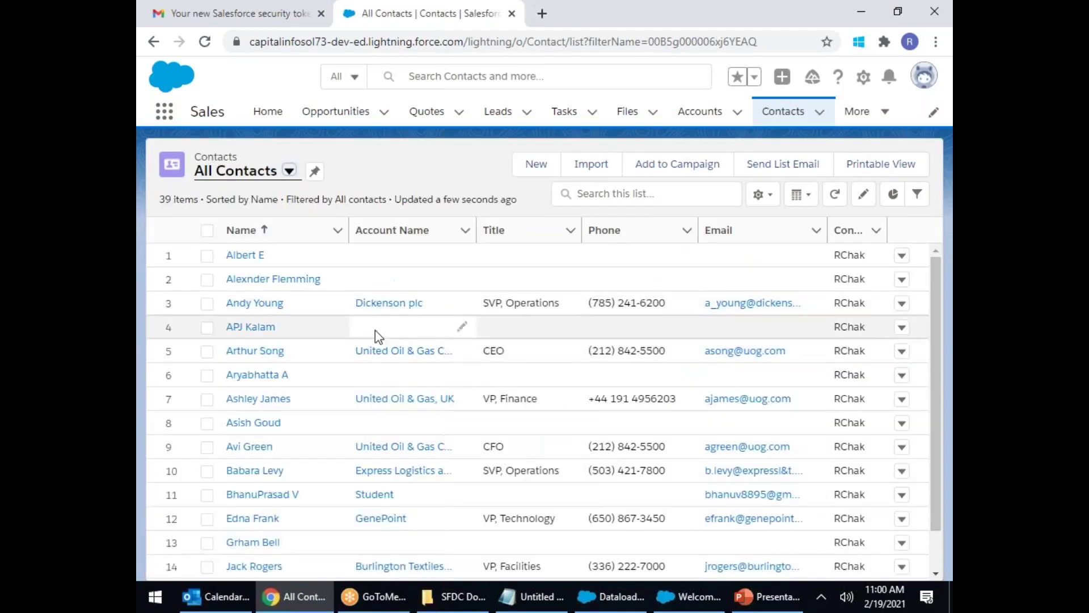
{"action": "scroll", "coordinate": [379, 356], "scroll_direction": "down", "scroll_amount": 6}
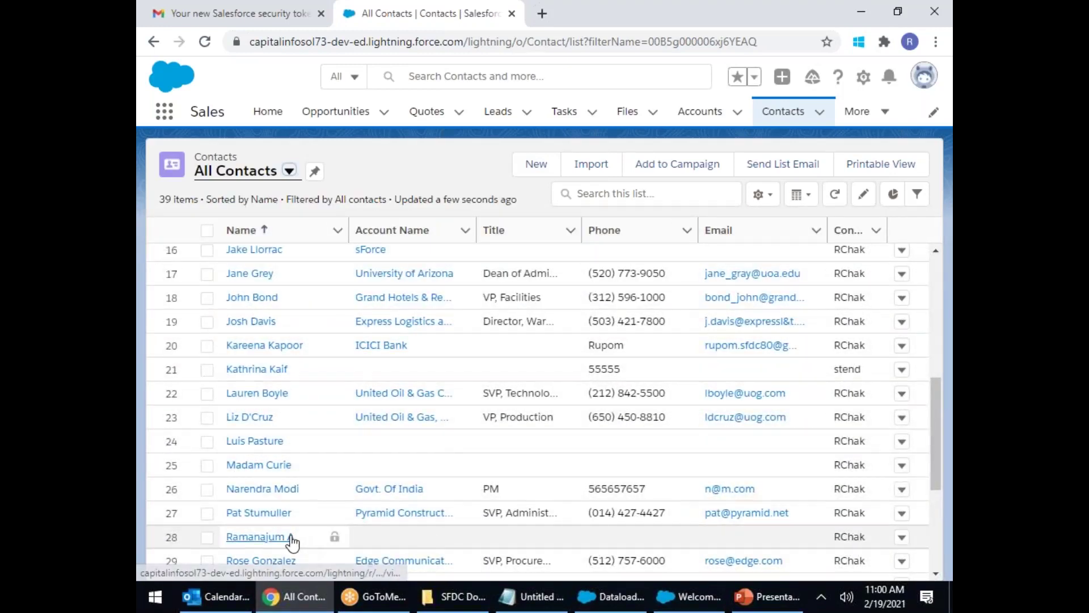
{"action": "left_click", "coordinate": [207, 536]}
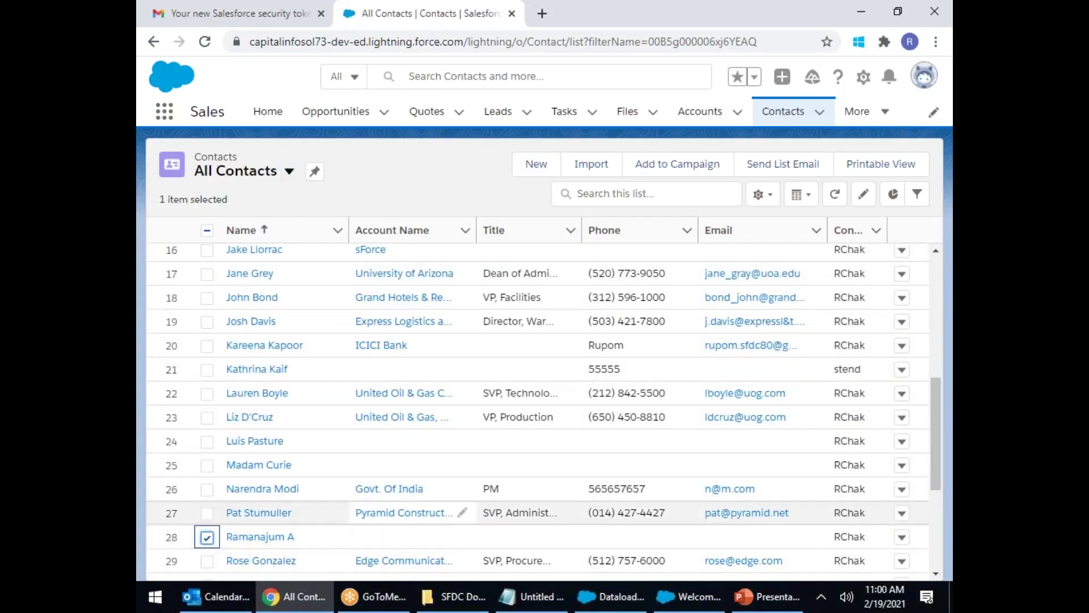
{"action": "scroll", "coordinate": [212, 545], "scroll_direction": "down", "scroll_amount": 5}
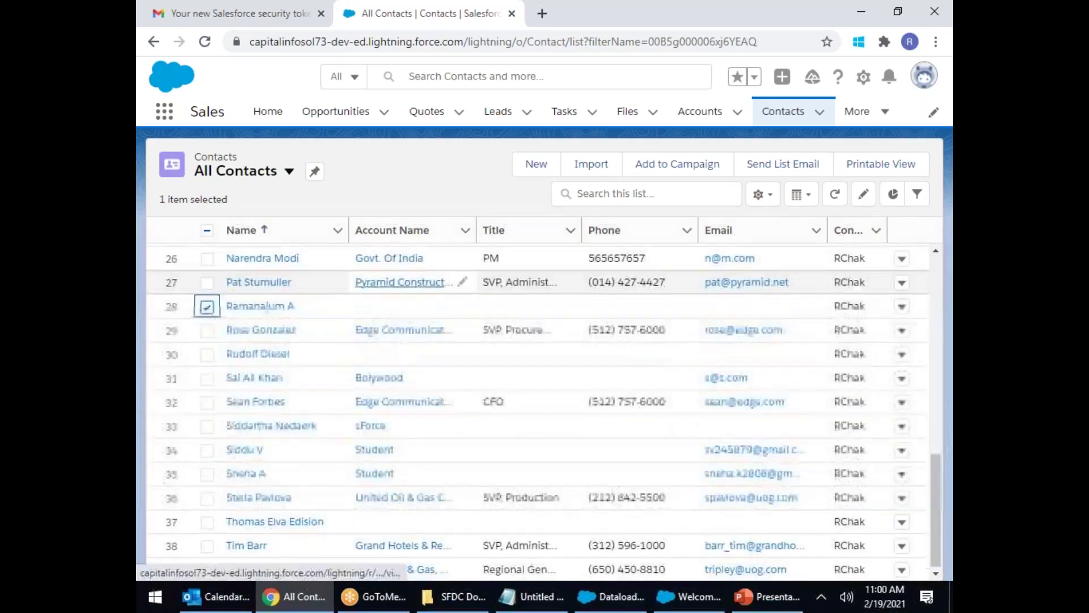
{"action": "left_click", "coordinate": [207, 353]}
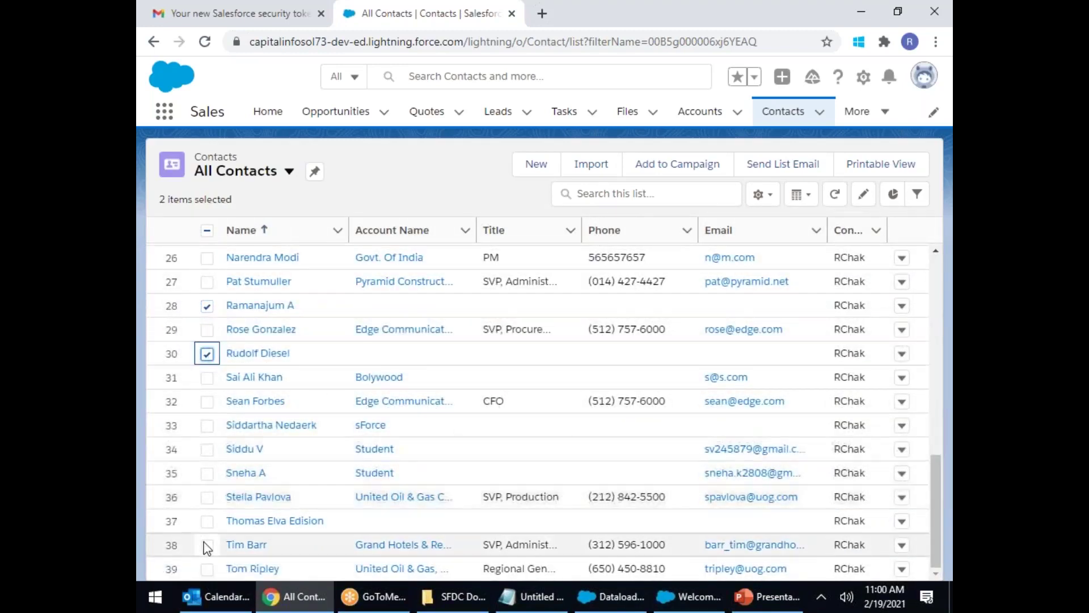
{"action": "left_click", "coordinate": [207, 521]}
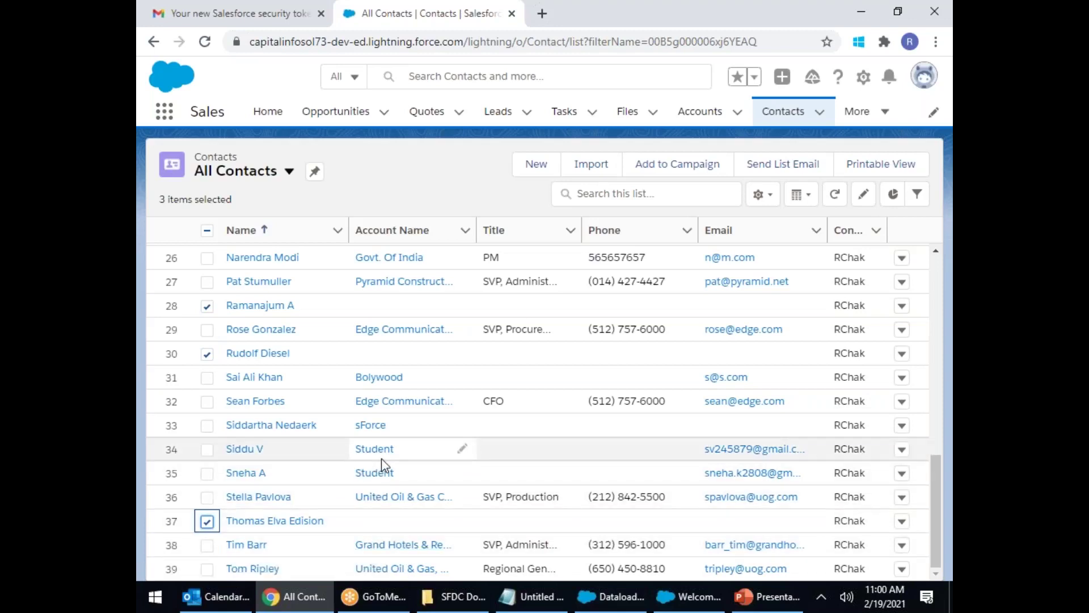
{"action": "left_click", "coordinate": [270, 525]}
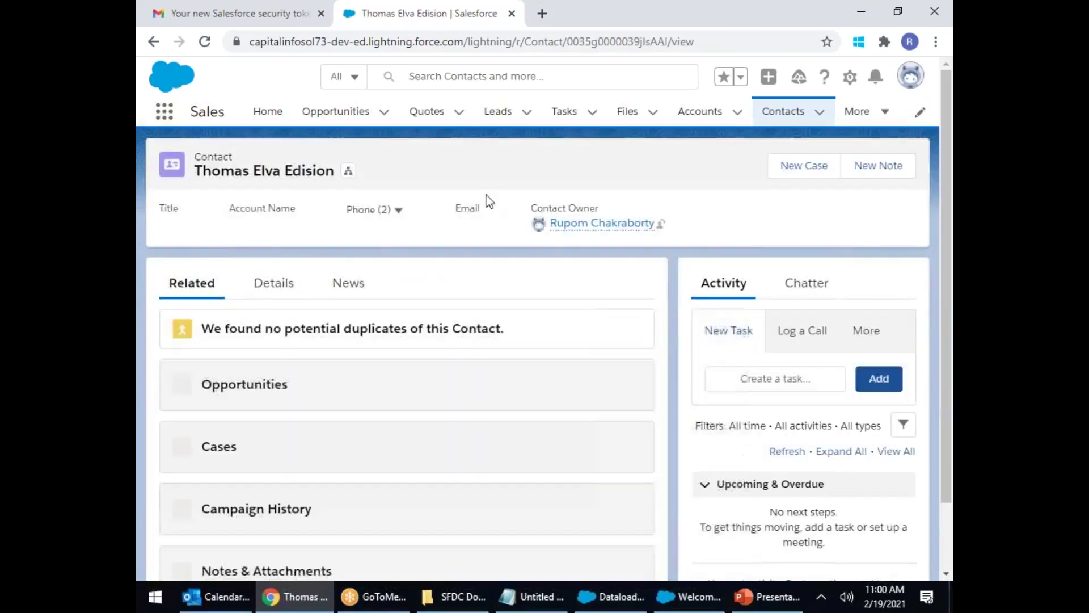
Step: Select the contact's record ID in the address bar and bring up the SFDC Docs folder
{"action": "double_click", "coordinate": [618, 41]}
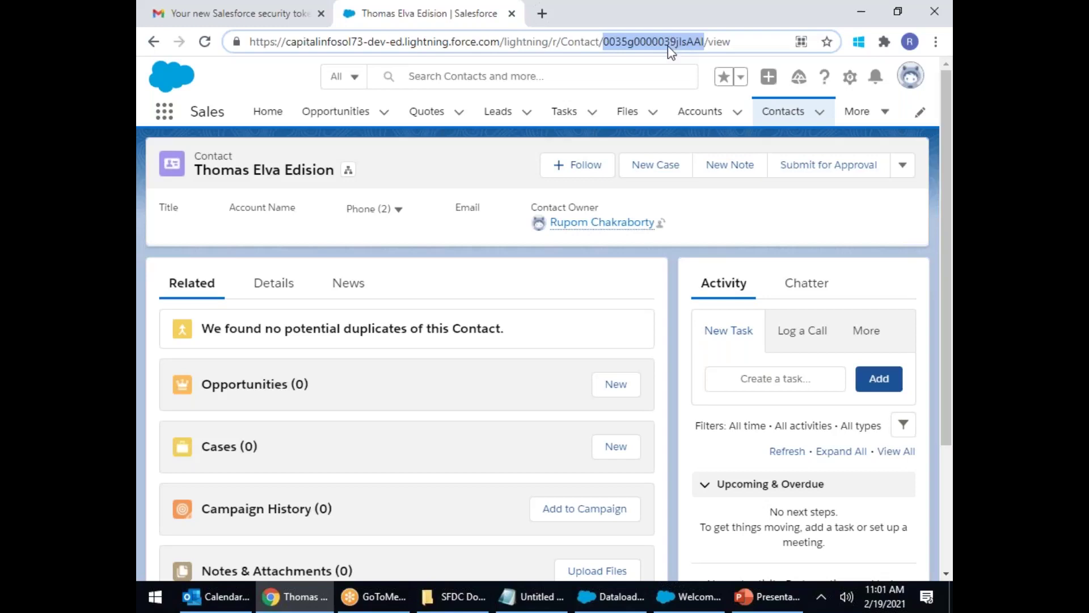
{"action": "left_click", "coordinate": [454, 596]}
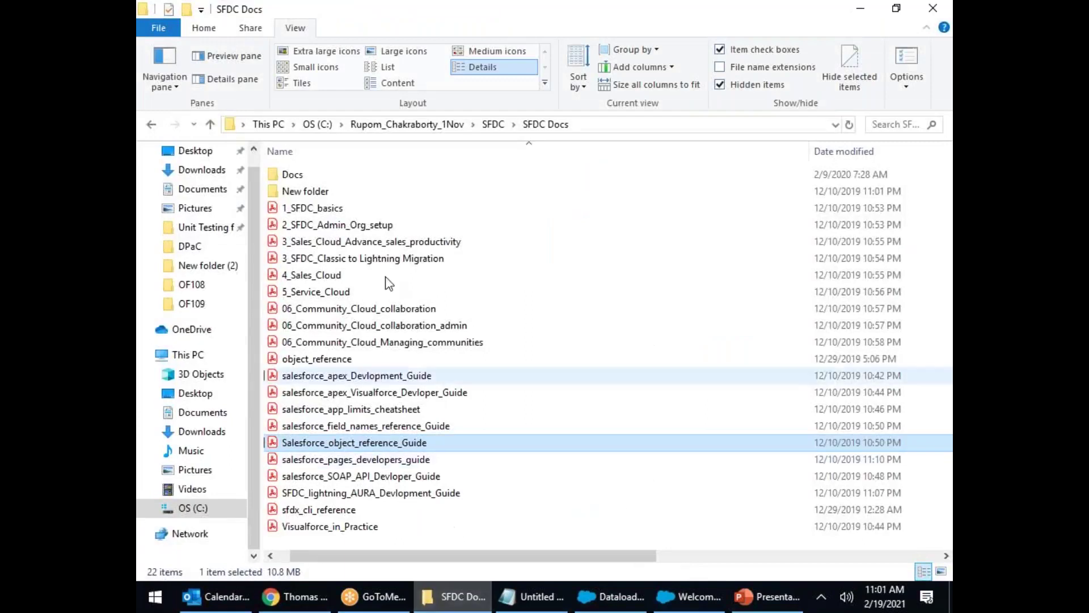
Step: Open the success log CSV from the OF109 Logs folder in Excel
{"action": "left_click", "coordinate": [192, 304]}
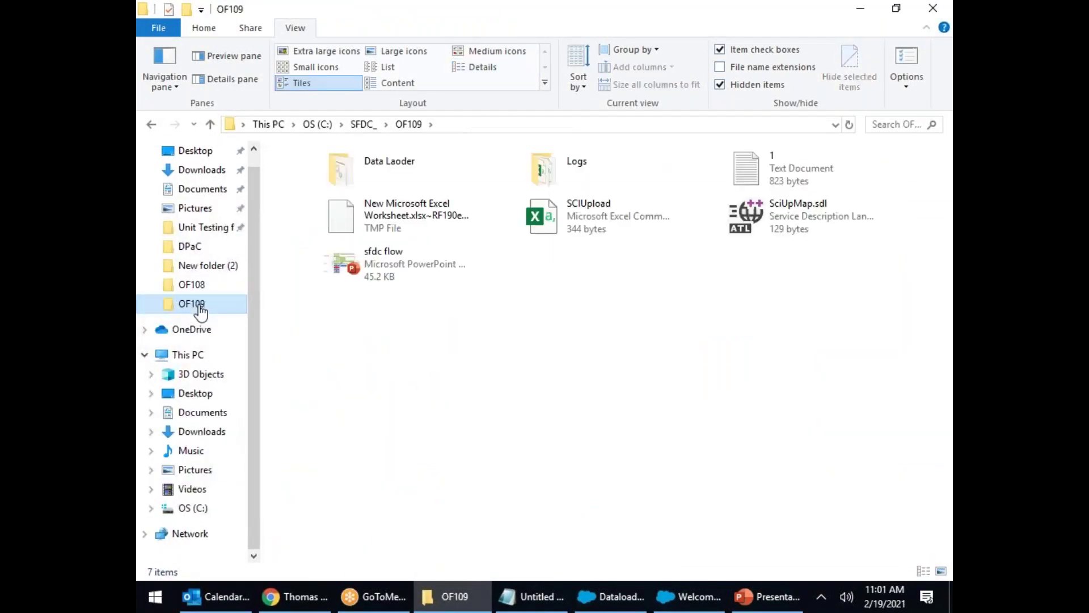
{"action": "double_click", "coordinate": [593, 166]}
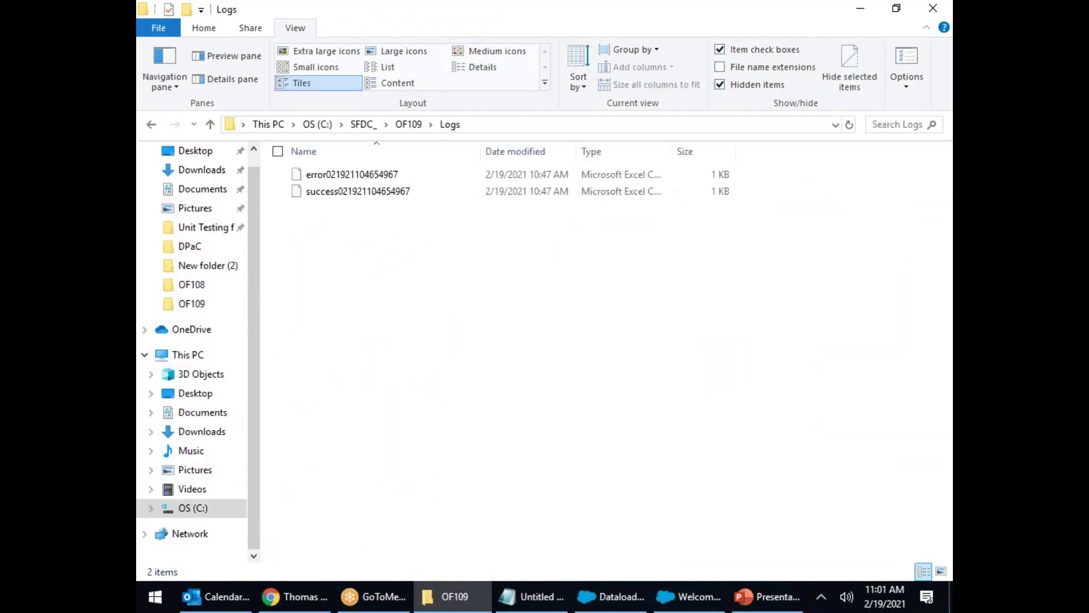
{"action": "left_click", "coordinate": [346, 196]}
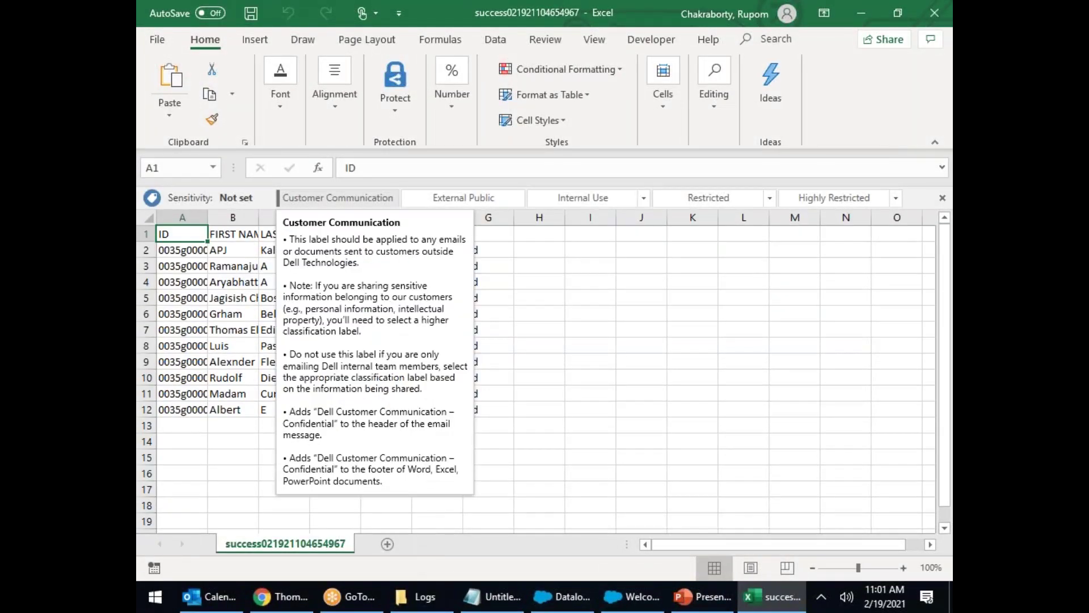
Step: Autofit column A, delete columns B–F, select the IDs, then close without saving
{"action": "double_click", "coordinate": [208, 218]}
{"action": "left_click", "coordinate": [200, 219]}
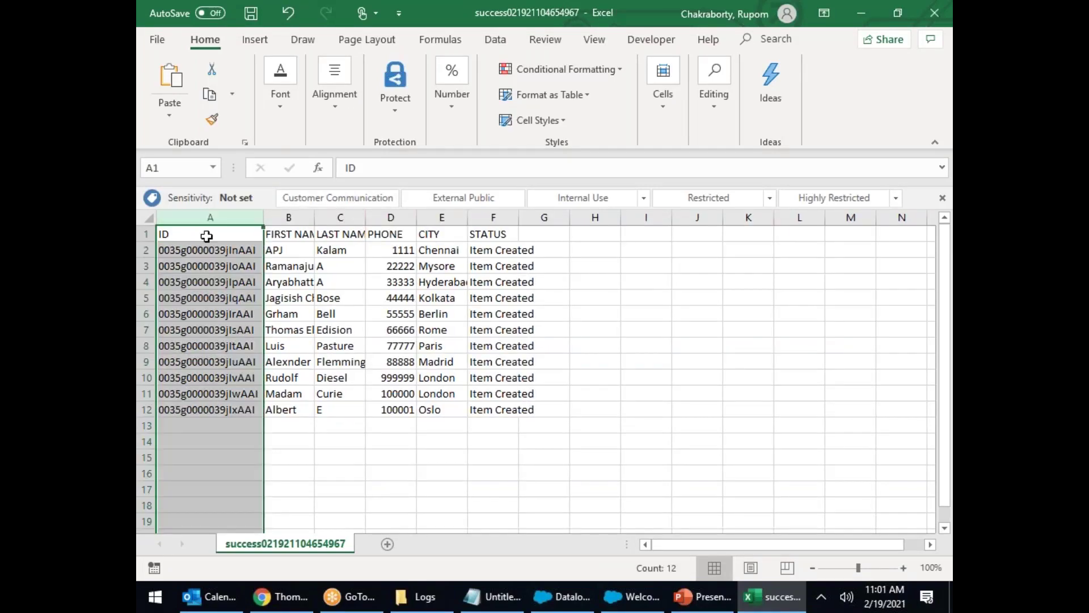
{"action": "left_click_drag", "start_coordinate": [288, 218], "coordinate": [491, 216]}
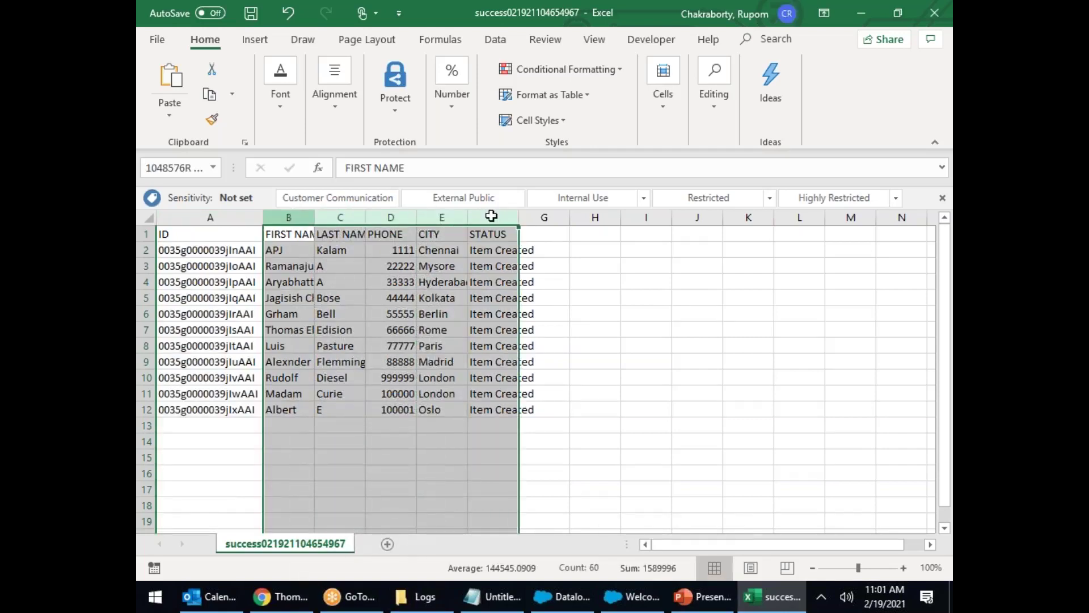
{"action": "right_click", "coordinate": [491, 216]}
{"action": "left_click", "coordinate": [516, 347]}
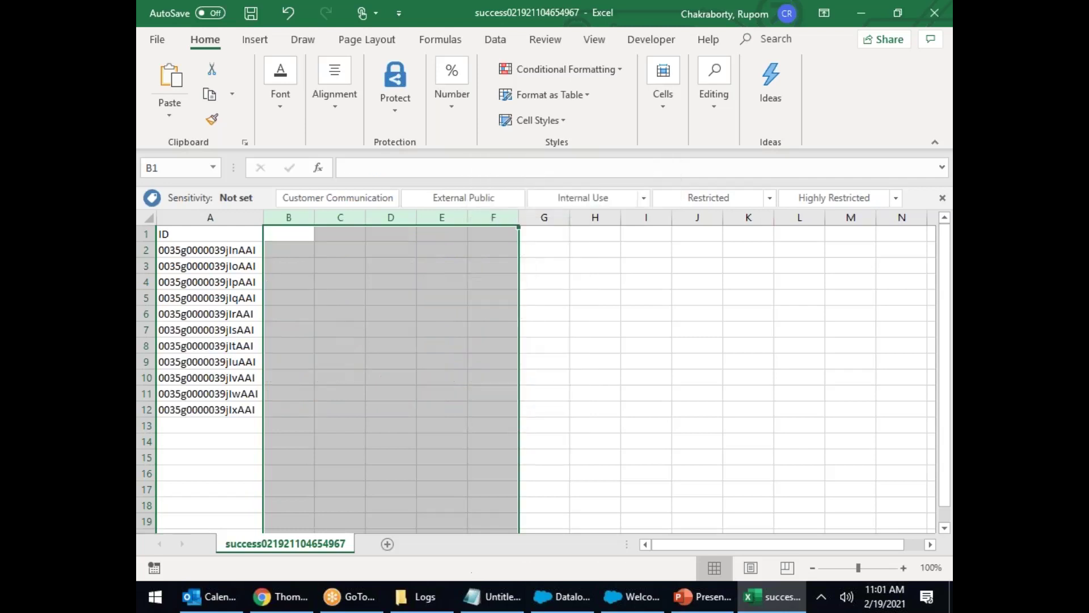
{"action": "left_click", "coordinate": [308, 340]}
{"action": "left_click_drag", "start_coordinate": [198, 245], "coordinate": [239, 414]}
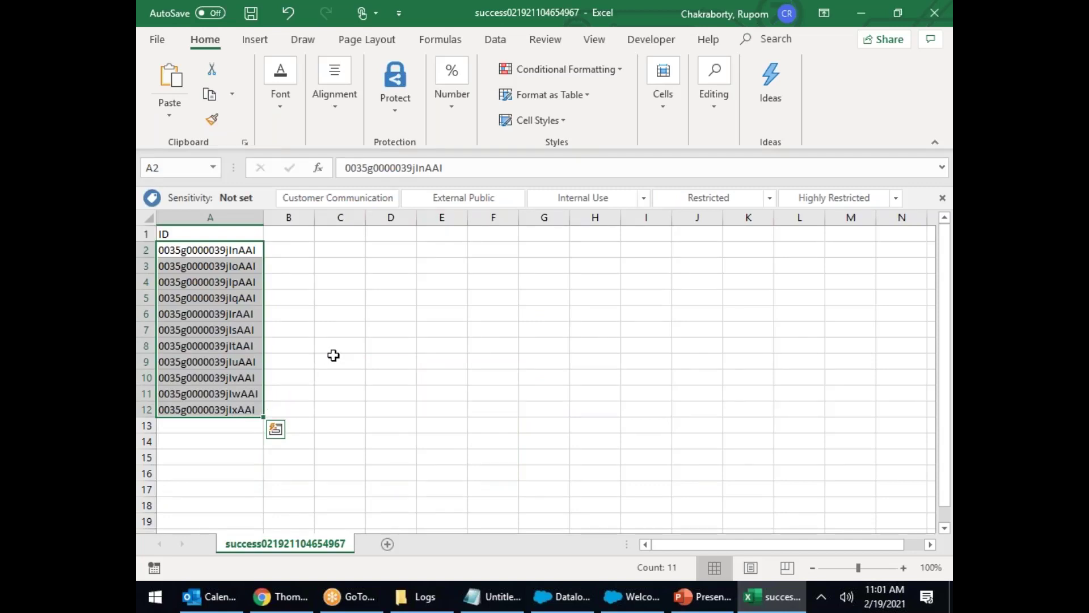
{"action": "left_click", "coordinate": [934, 12]}
{"action": "left_click", "coordinate": [526, 319]}
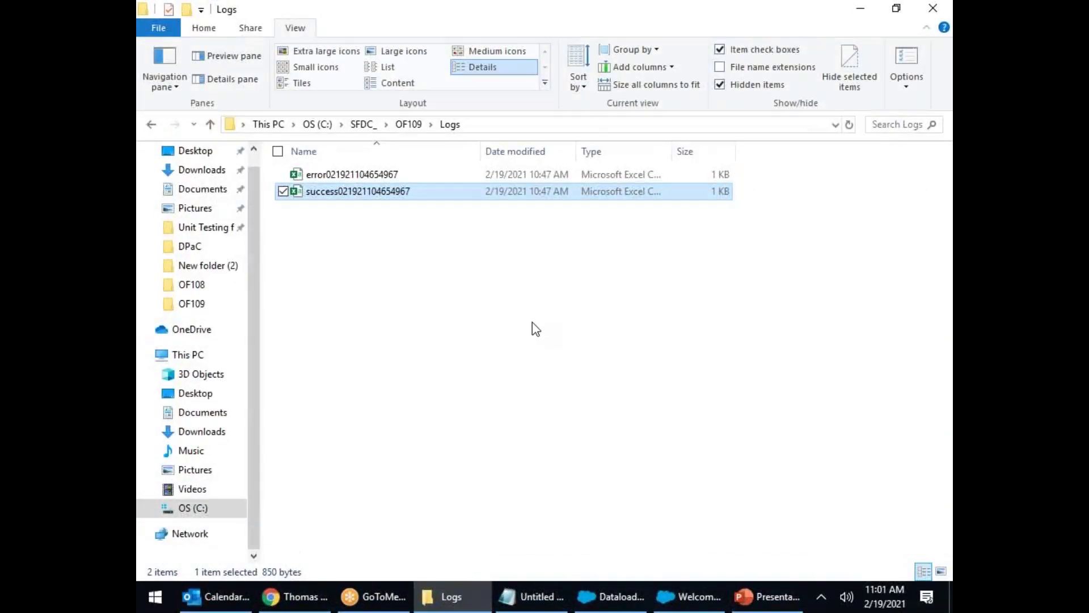
Step: Go to Settings > Reset My Security Token in Salesforce Lightning
{"action": "left_click", "coordinate": [289, 598]}
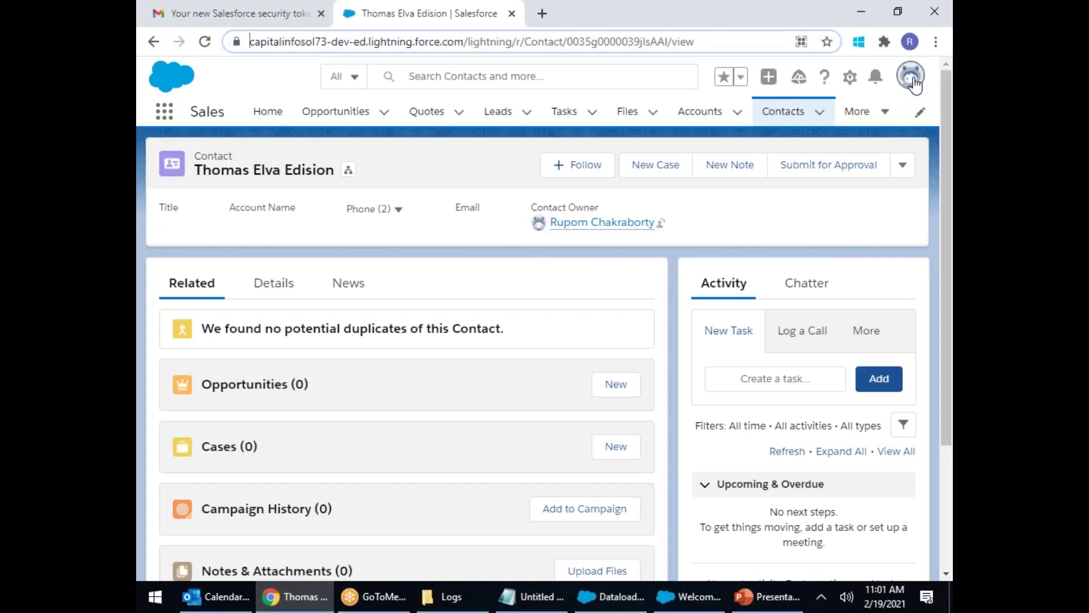
{"action": "left_click", "coordinate": [913, 83]}
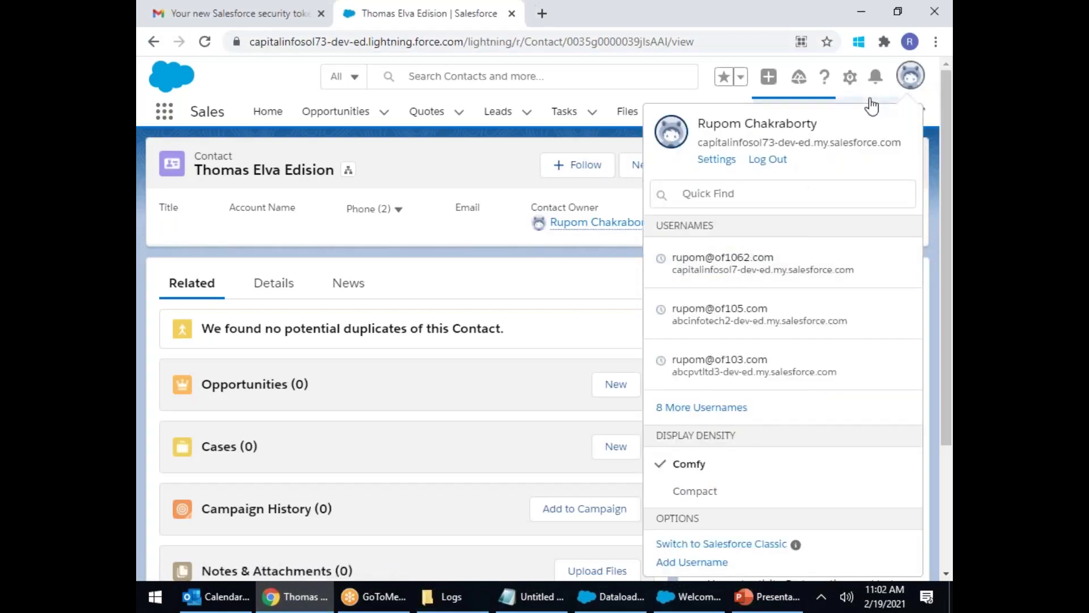
{"action": "left_click", "coordinate": [718, 163]}
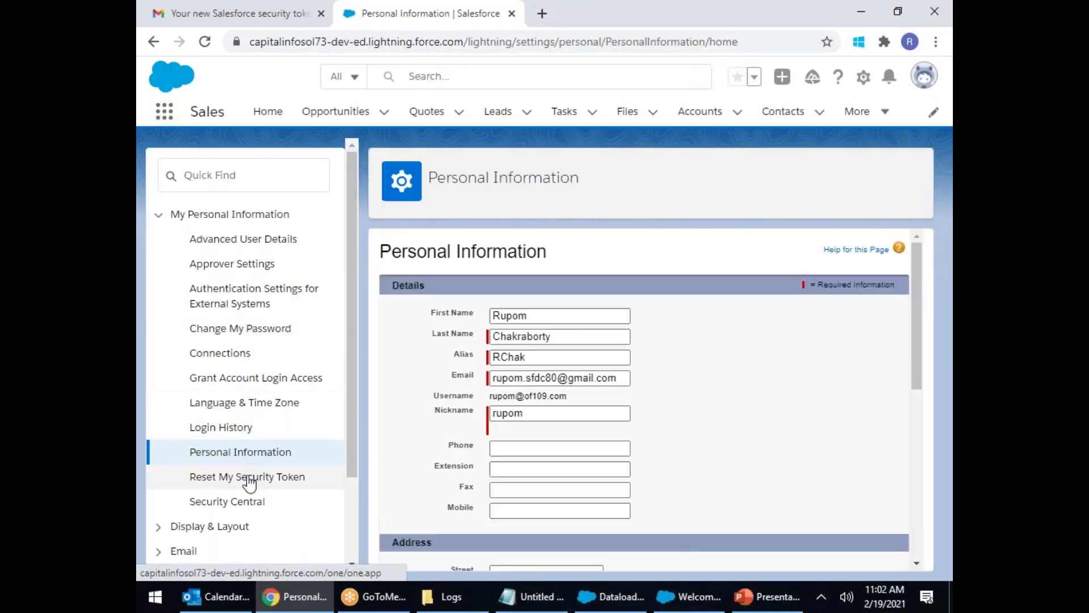
{"action": "left_click", "coordinate": [248, 478]}
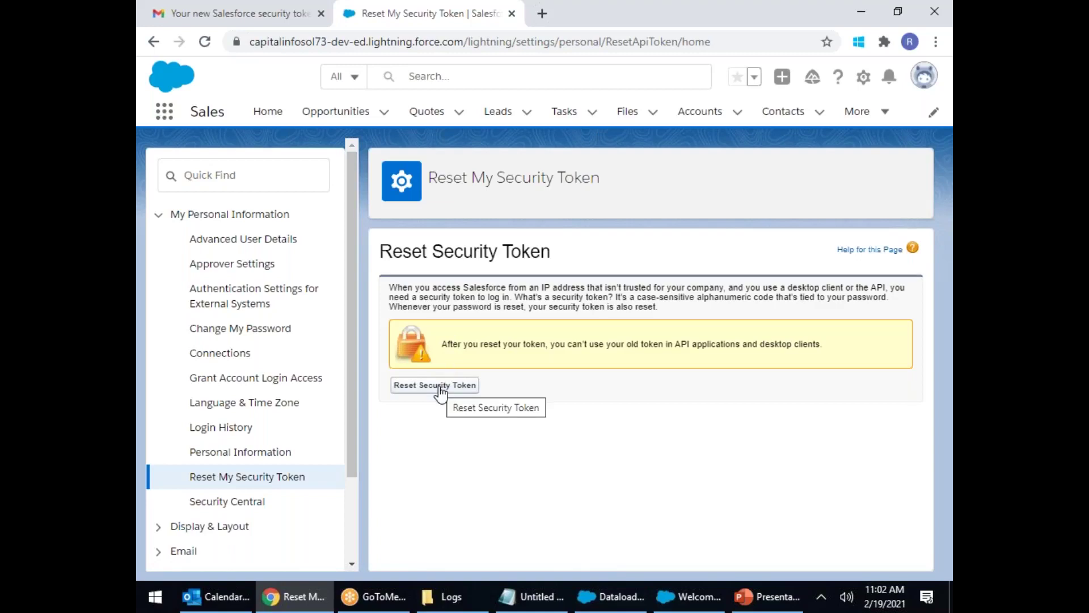
Step: View the security token email in Gmail, close the Data Loader welcome window, and minimize Chrome
{"action": "left_click", "coordinate": [225, 15]}
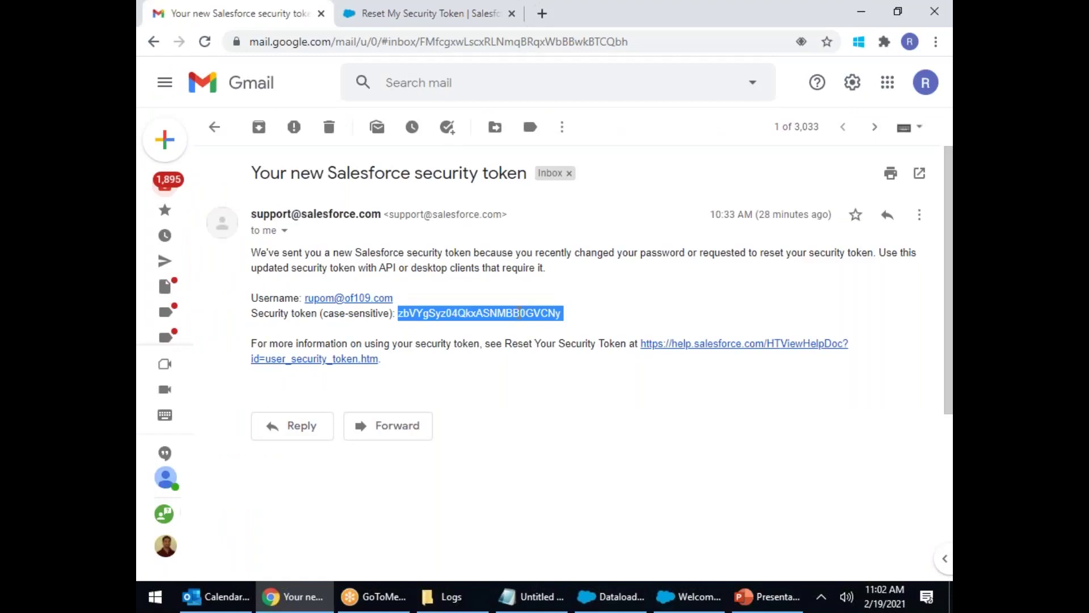
{"action": "left_click", "coordinate": [688, 596]}
{"action": "left_click", "coordinate": [866, 137]}
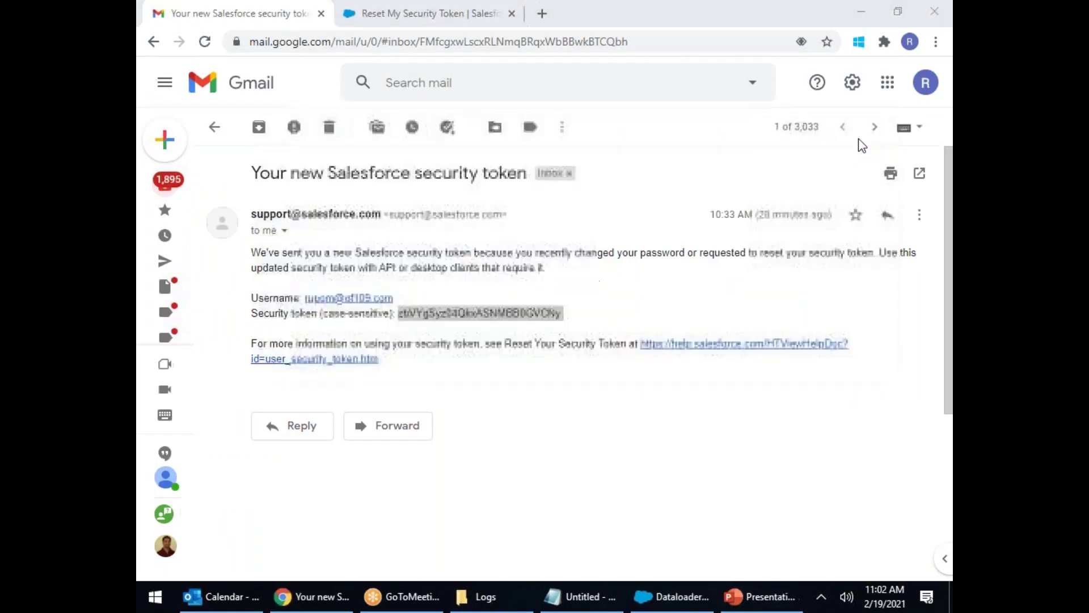
{"action": "left_click", "coordinate": [860, 13]}
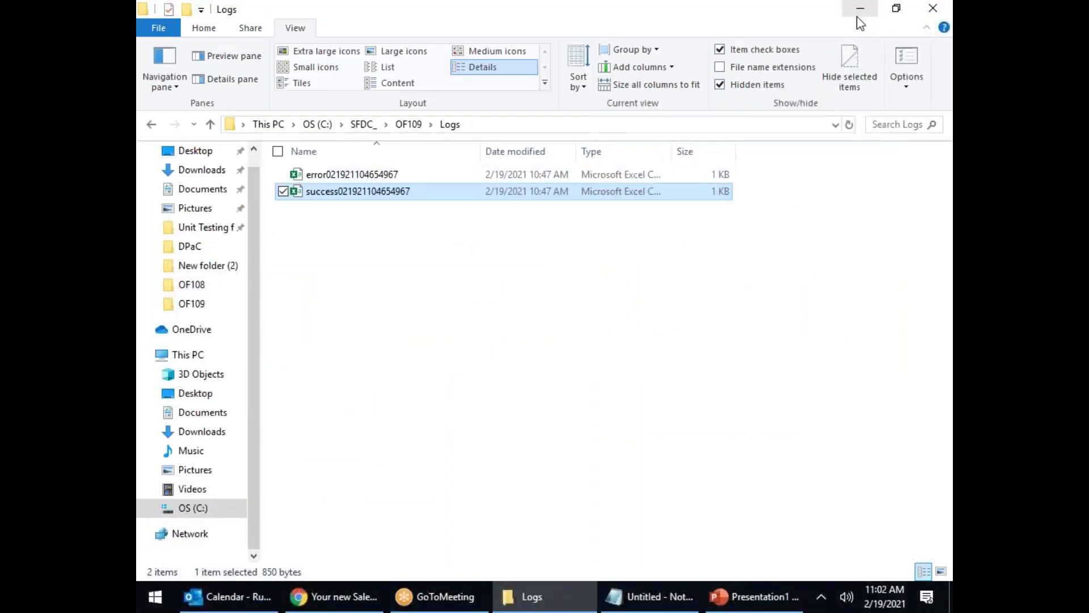
Step: Launch Data Loader 50.0.0 from the desktop and start a Delete operation
{"action": "left_click", "coordinate": [859, 14]}
{"action": "left_click", "coordinate": [533, 88]}
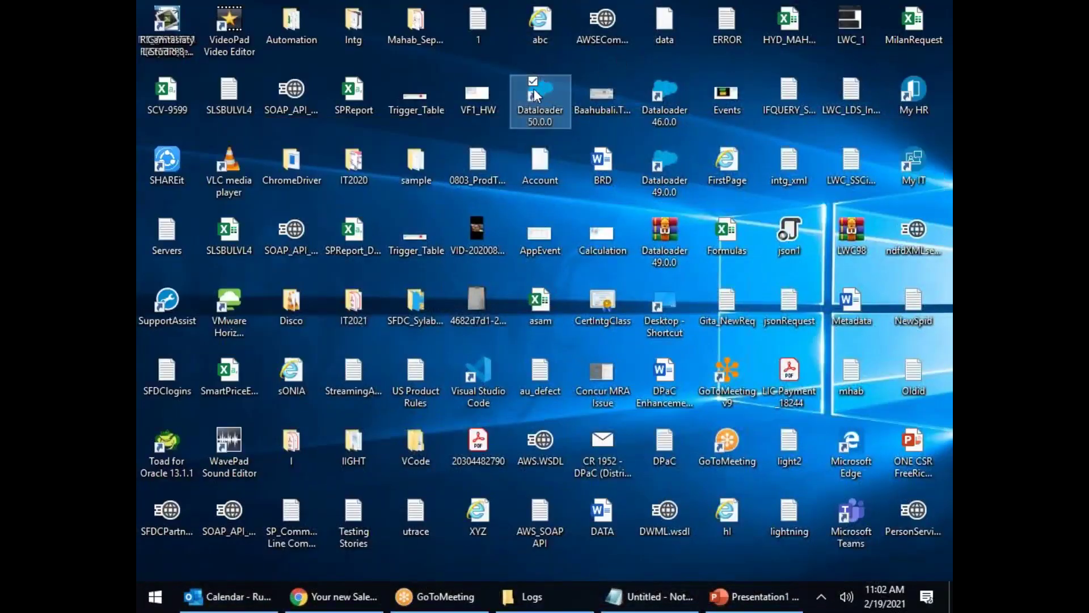
{"action": "double_click", "coordinate": [534, 89]}
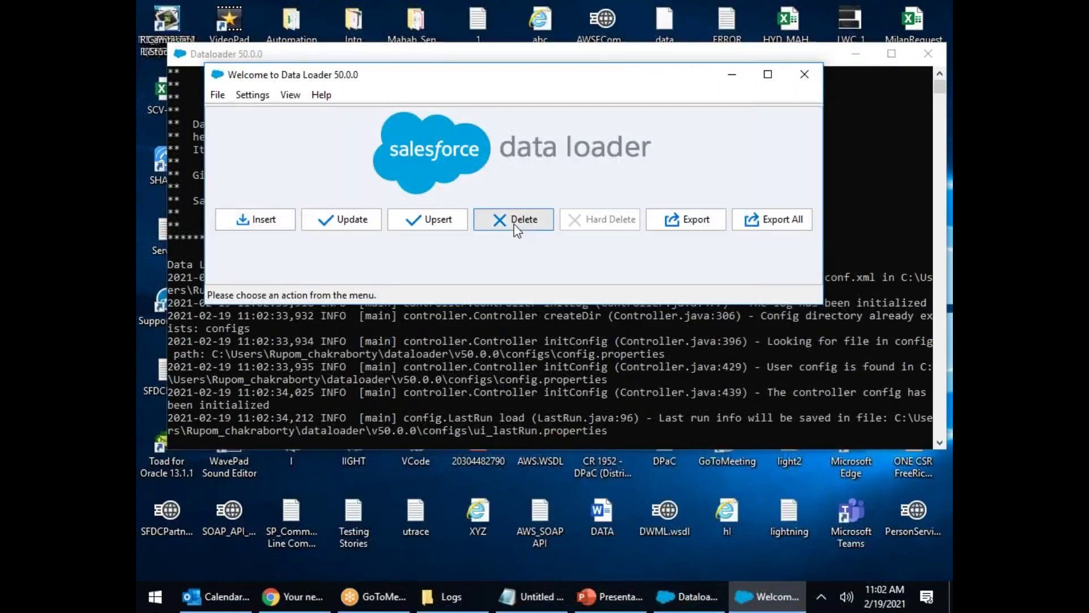
{"action": "left_click", "coordinate": [515, 227]}
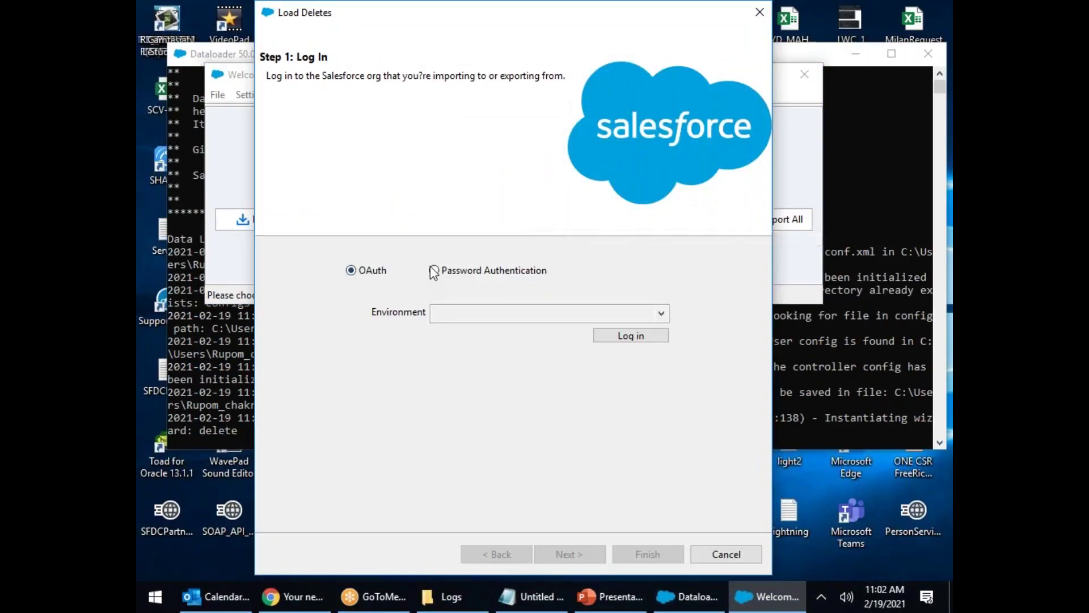
Step: Log in with password authentication using the password plus security token, then proceed to Step 2
{"action": "left_click", "coordinate": [434, 270]}
{"action": "left_click", "coordinate": [470, 337]}
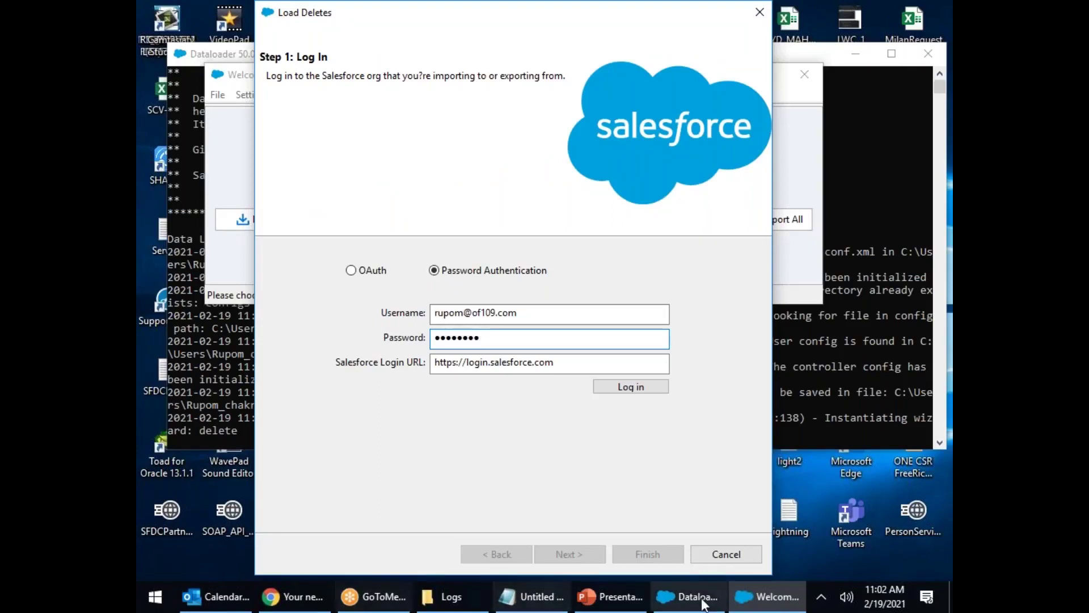
{"action": "left_click", "coordinate": [530, 596]}
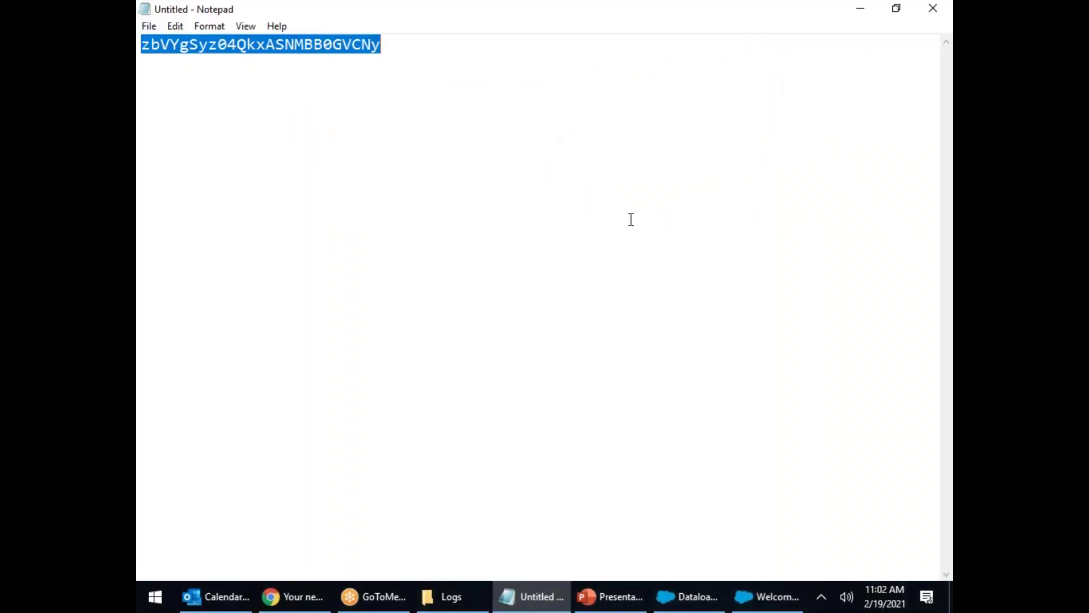
{"action": "left_click", "coordinate": [859, 7]}
{"action": "key", "text": "ctrl+v"}
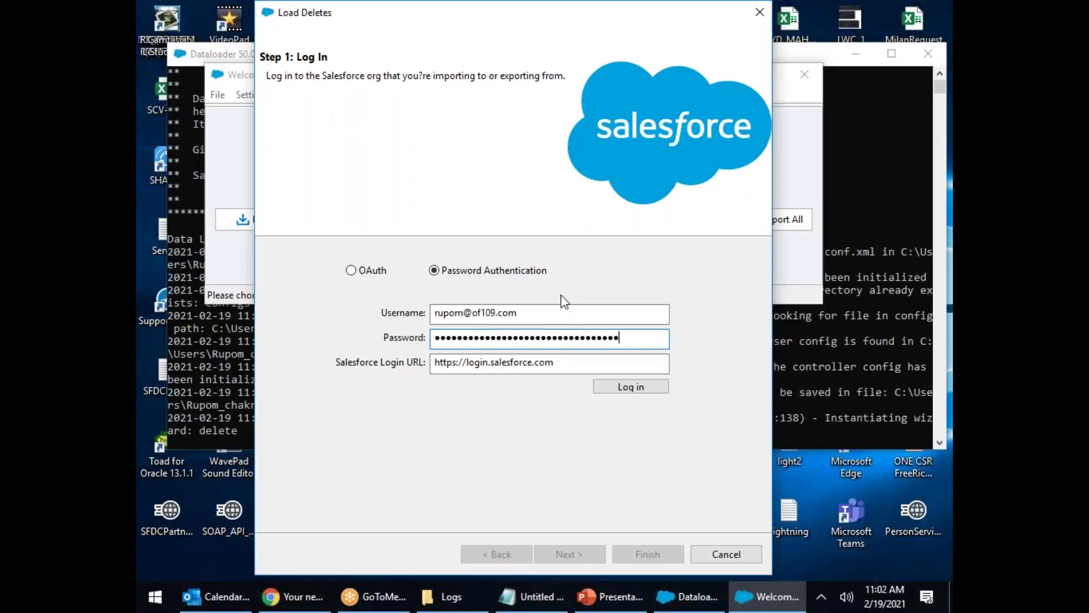
{"action": "left_click", "coordinate": [638, 385]}
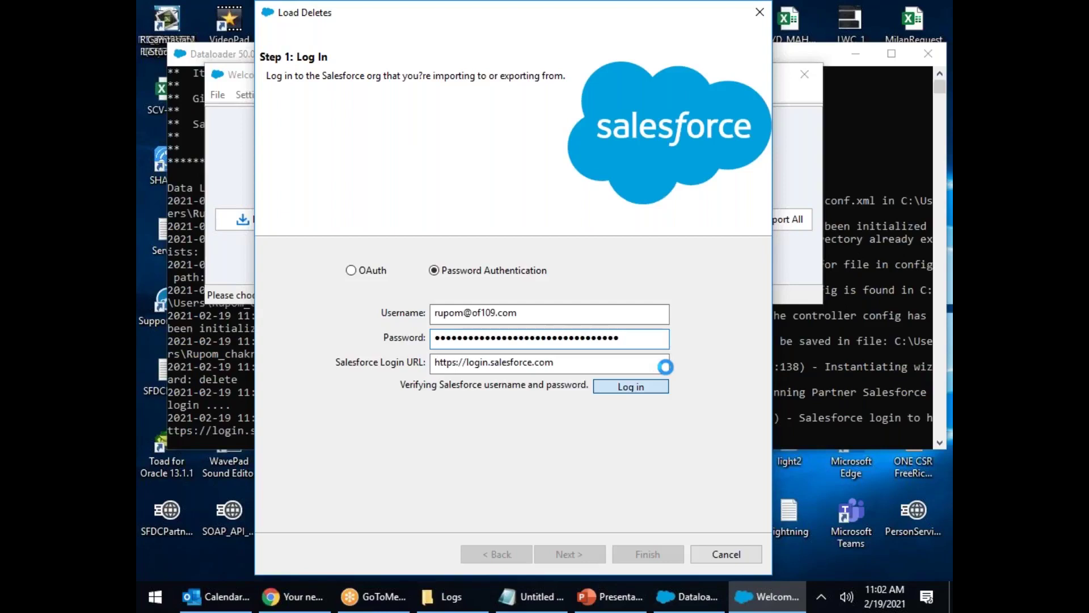
{"action": "left_click", "coordinate": [586, 553]}
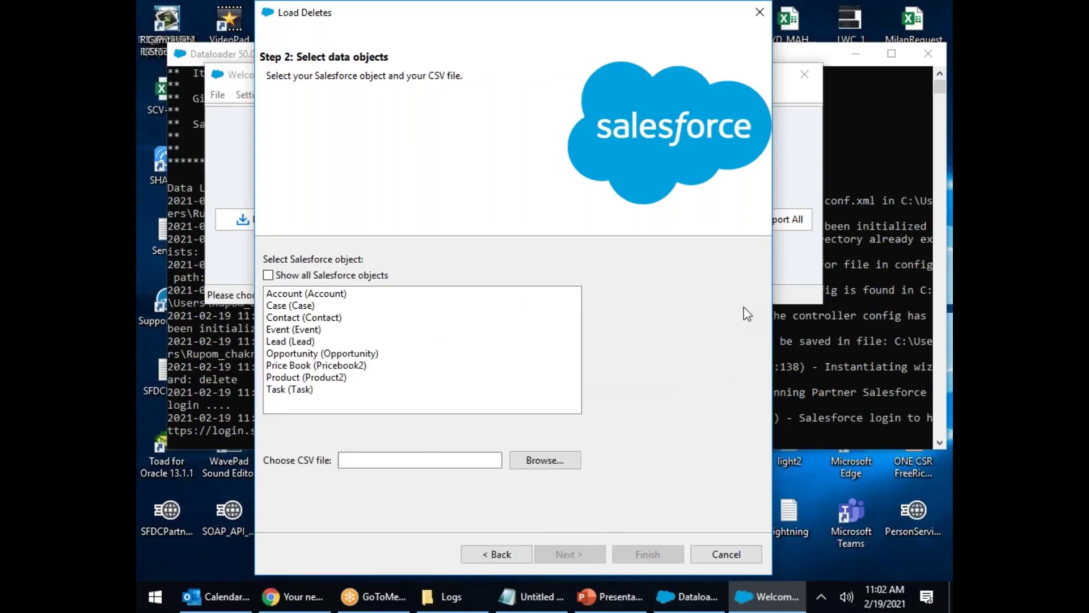
Step: Choose Contact and the success log CSV from Logs, accepting the 11-record initialisation
{"action": "left_click", "coordinate": [330, 319]}
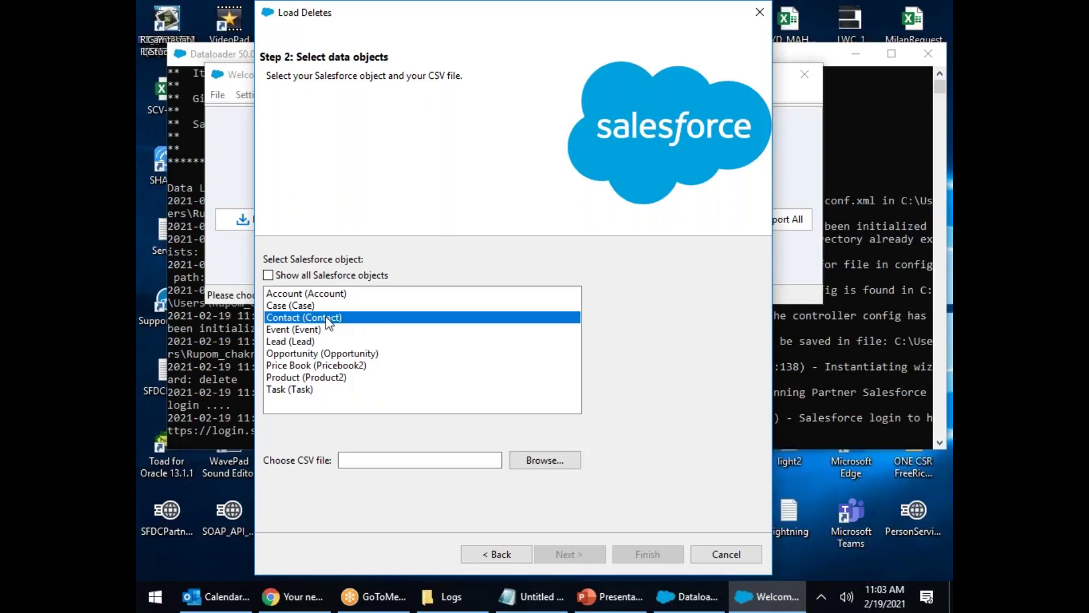
{"action": "left_click", "coordinate": [538, 461]}
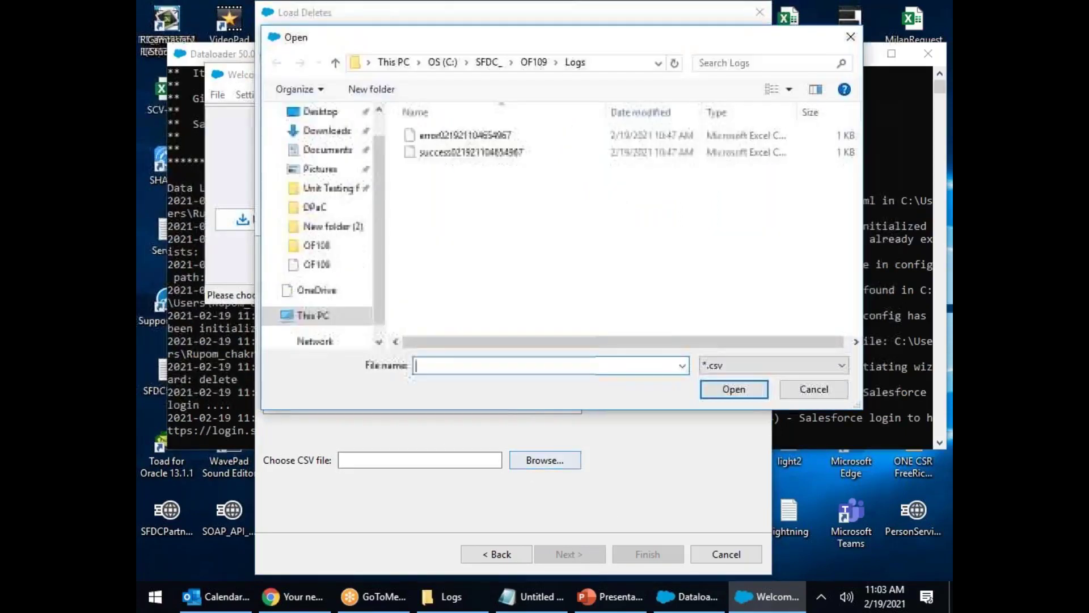
{"action": "left_click", "coordinate": [427, 153]}
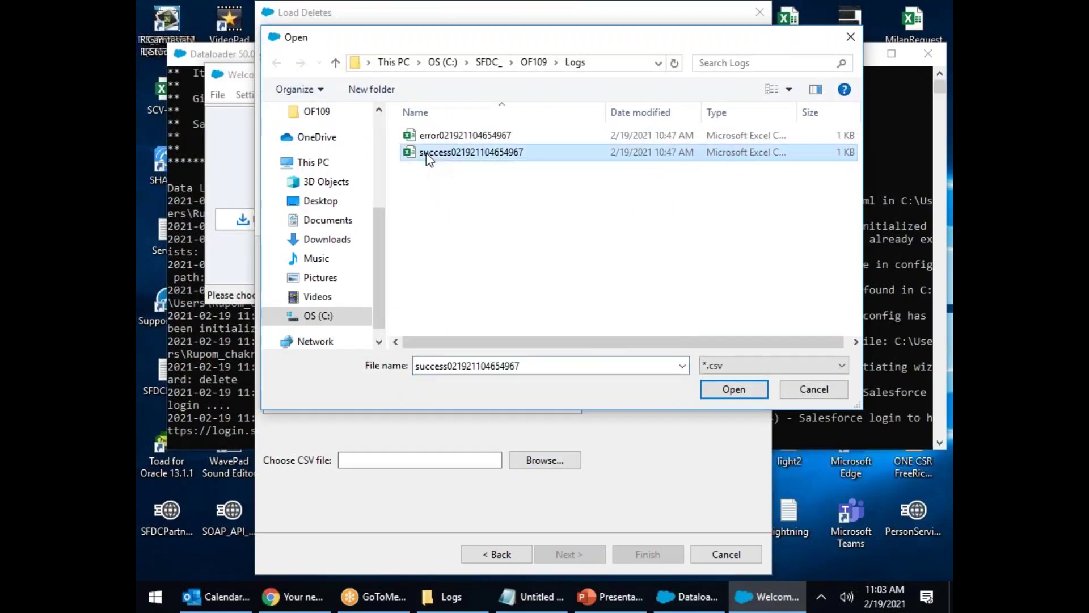
{"action": "left_click", "coordinate": [730, 388]}
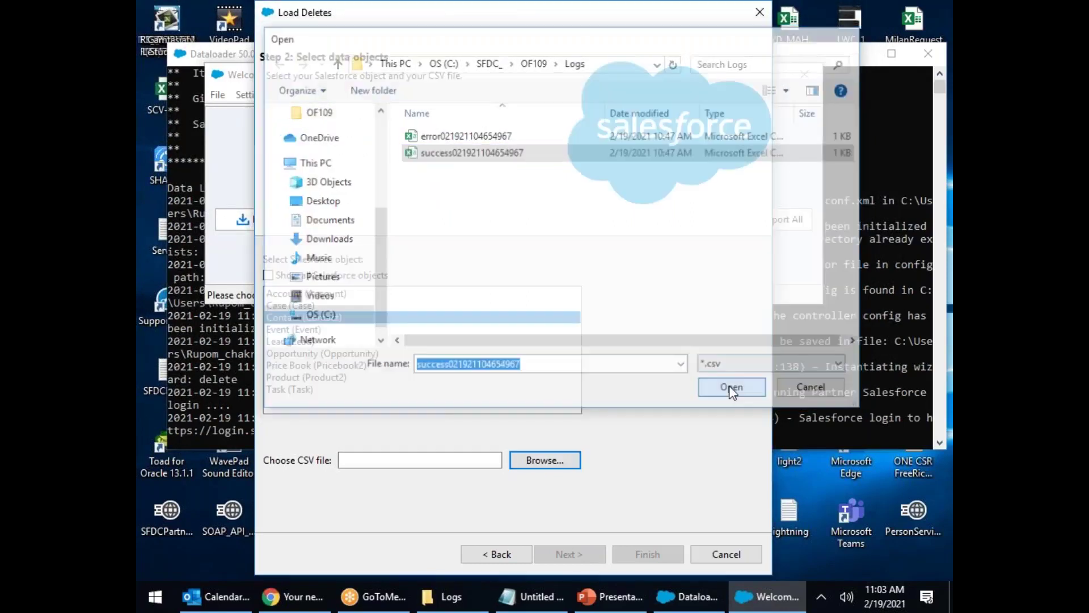
{"action": "left_click", "coordinate": [593, 550]}
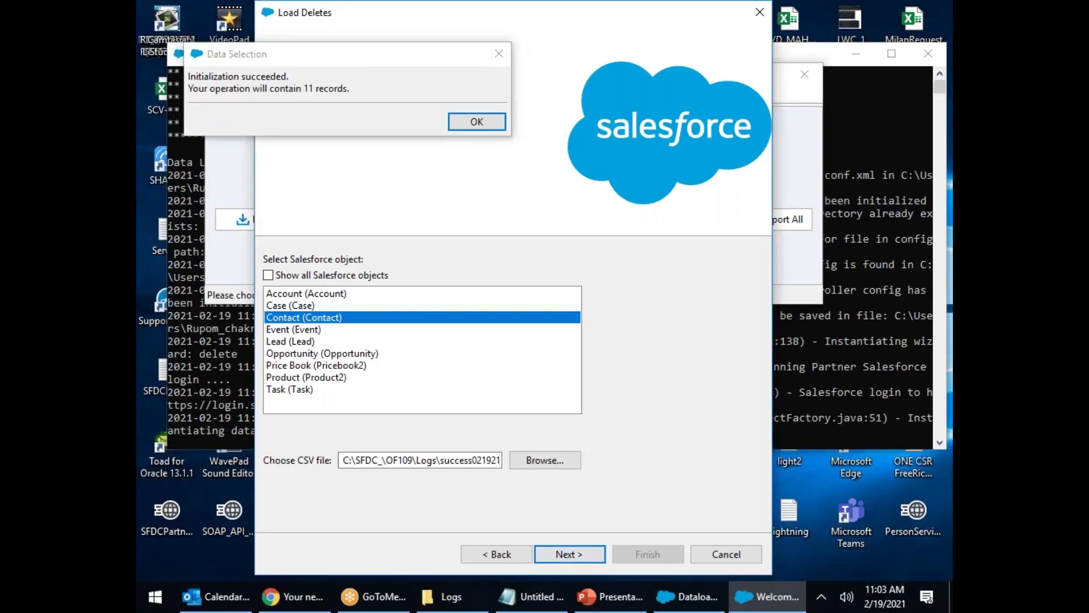
{"action": "left_click", "coordinate": [478, 121]}
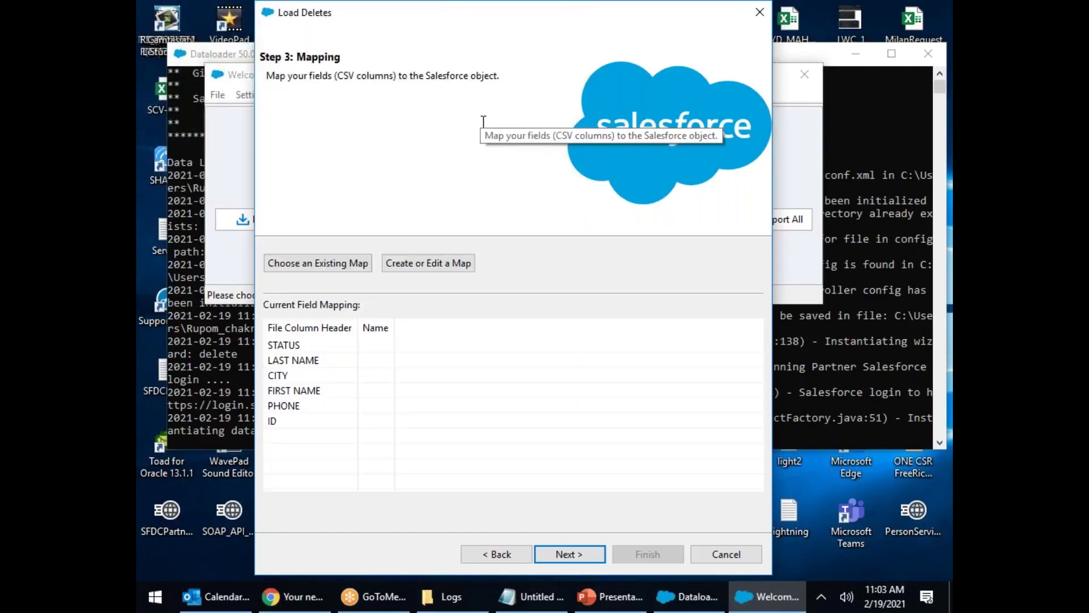
Step: Map the CSV's ID column to the Contact Id field and advance to Step 4: Finish
{"action": "left_click", "coordinate": [451, 262]}
{"action": "left_click_drag", "start_coordinate": [219, 166], "coordinate": [320, 368]}
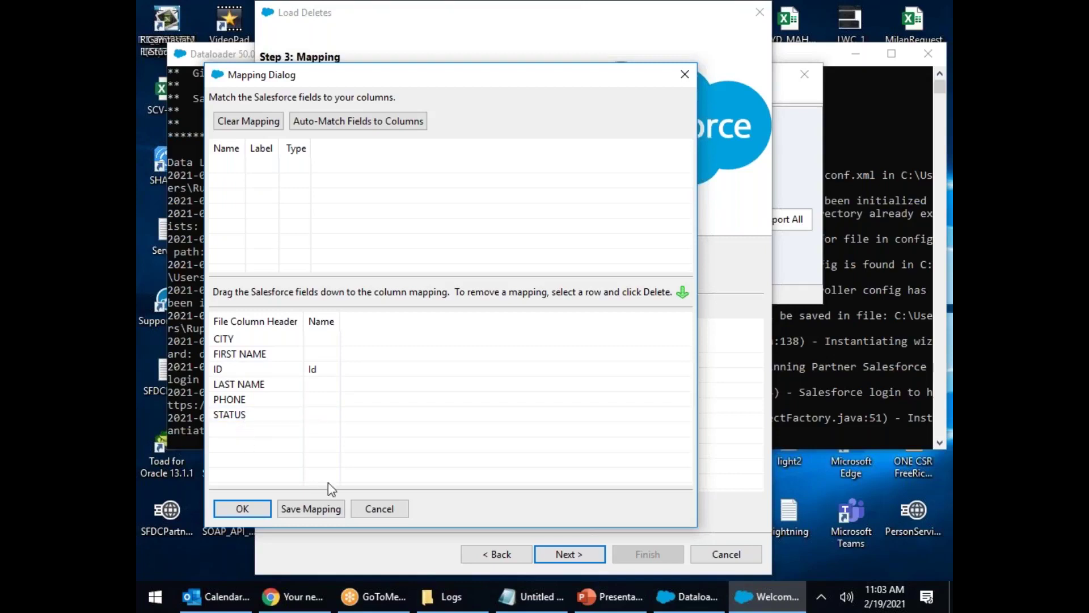
{"action": "left_click", "coordinate": [242, 508]}
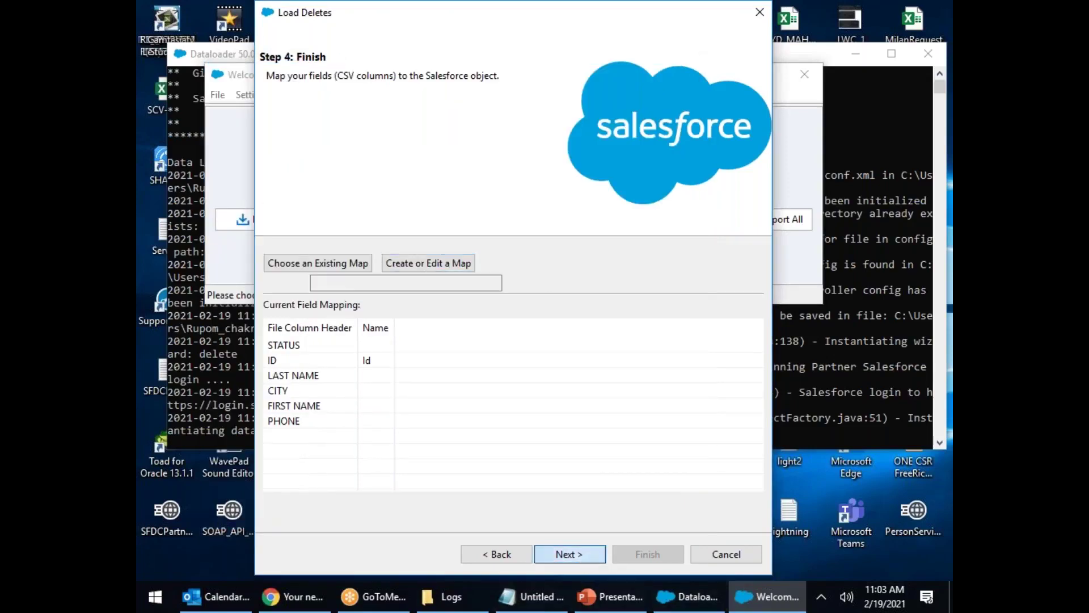
{"action": "left_click", "coordinate": [569, 554]}
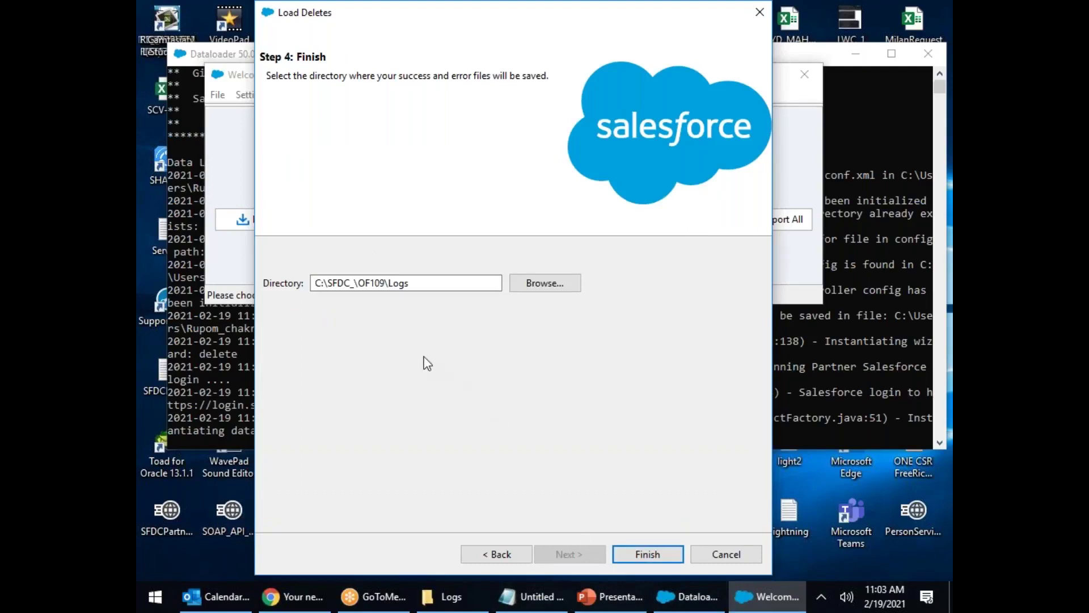
Step: Create a 'Delete Con' folder inside Logs and set it as the results directory
{"action": "left_click", "coordinate": [425, 282]}
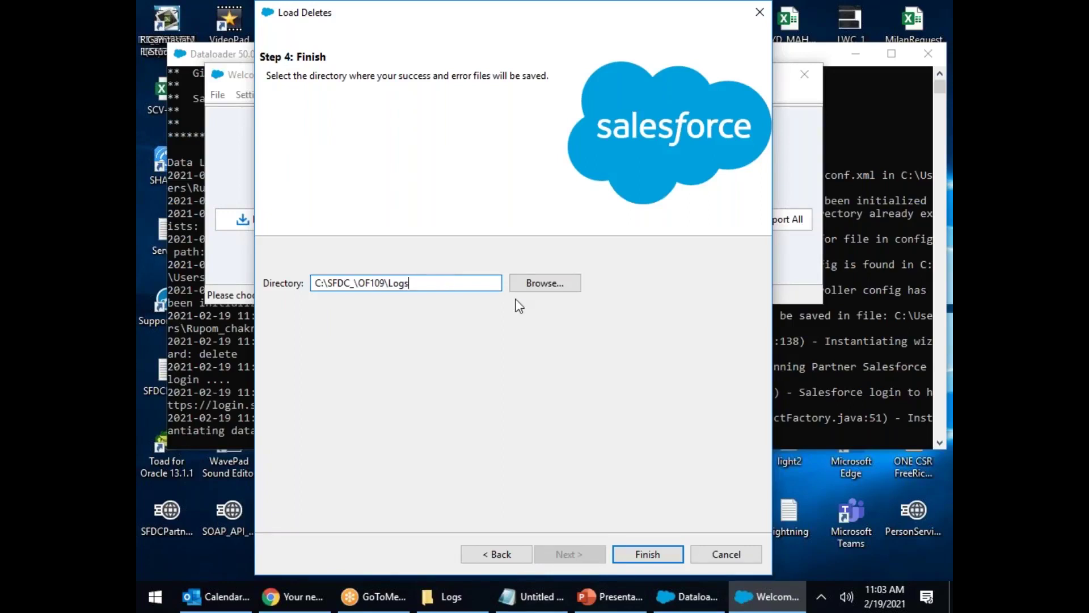
{"action": "left_click", "coordinate": [565, 288]}
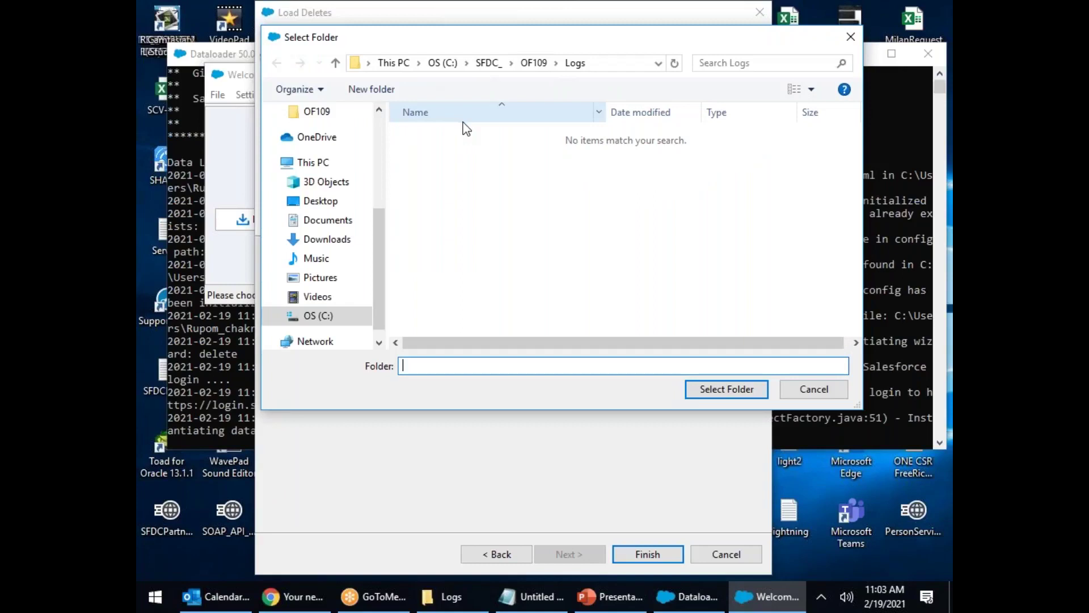
{"action": "left_click", "coordinate": [363, 90]}
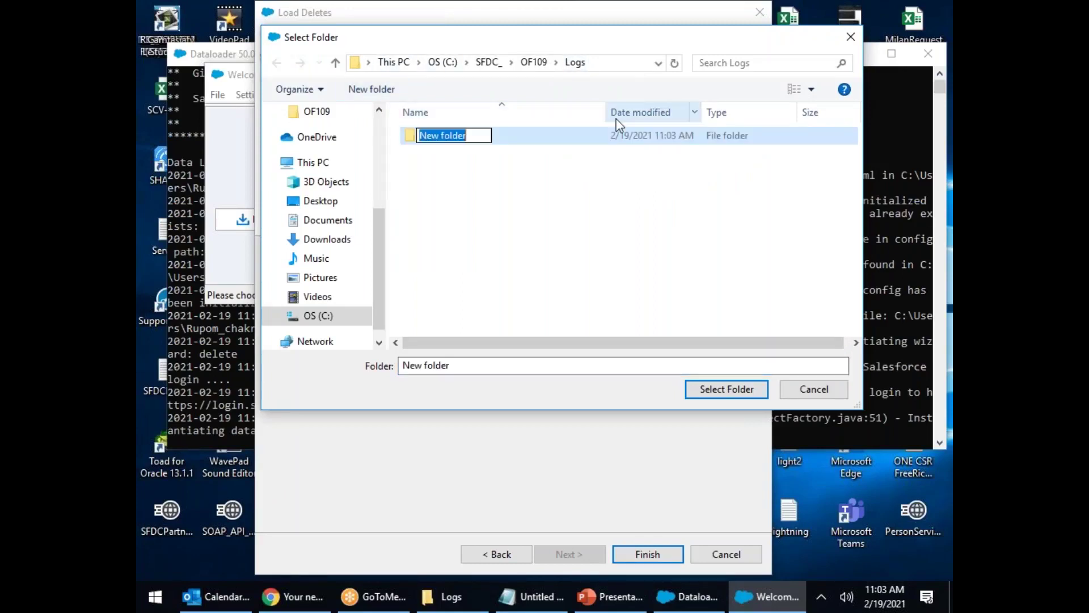
{"action": "type", "text": "Delete "}
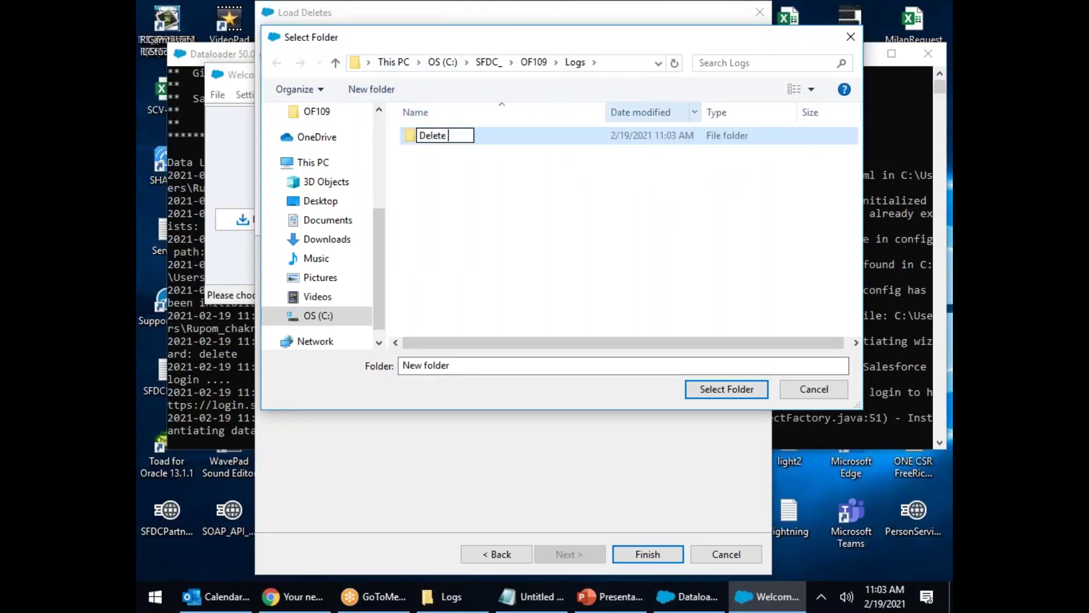
{"action": "type", "text": "Con"}
{"action": "key", "text": "Return"}
{"action": "key", "text": "Return"}
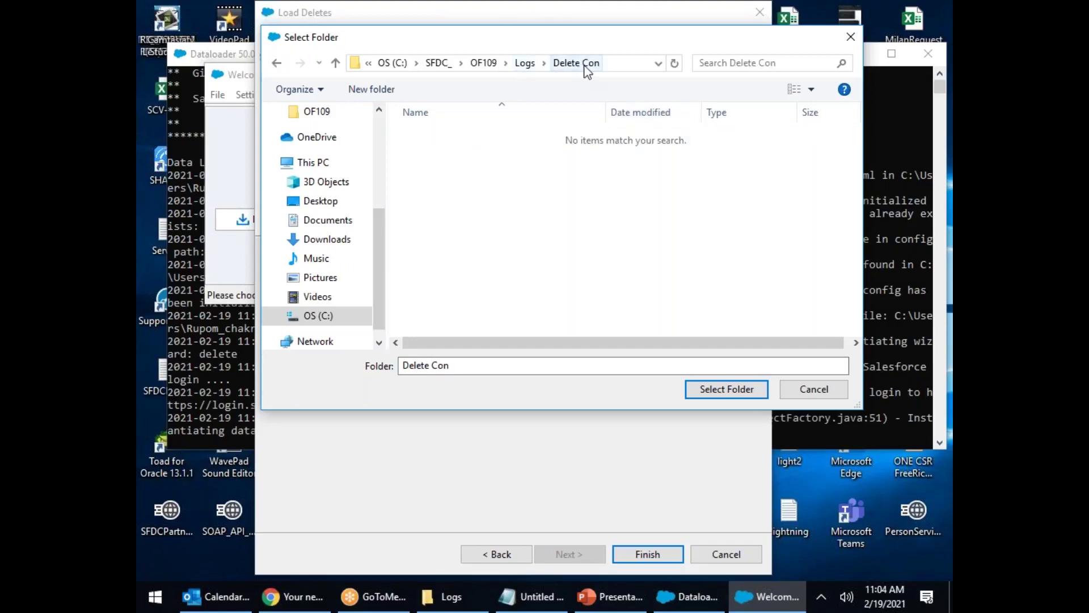
{"action": "left_click", "coordinate": [735, 395]}
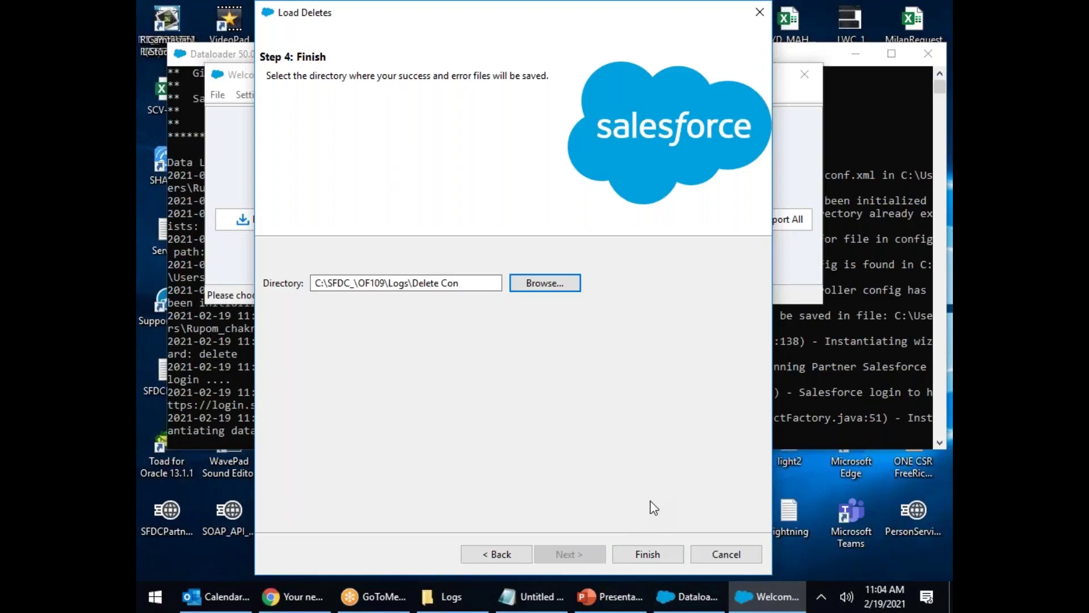
{"action": "left_click_drag", "start_coordinate": [292, 11], "coordinate": [416, 327]}
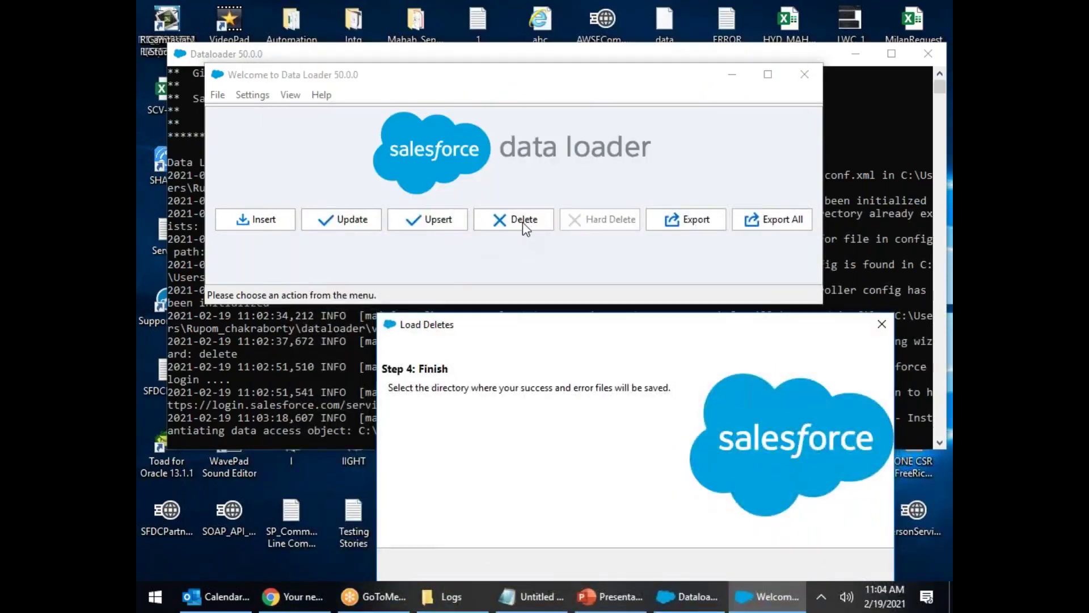
{"action": "left_click_drag", "start_coordinate": [581, 329], "coordinate": [465, 27]}
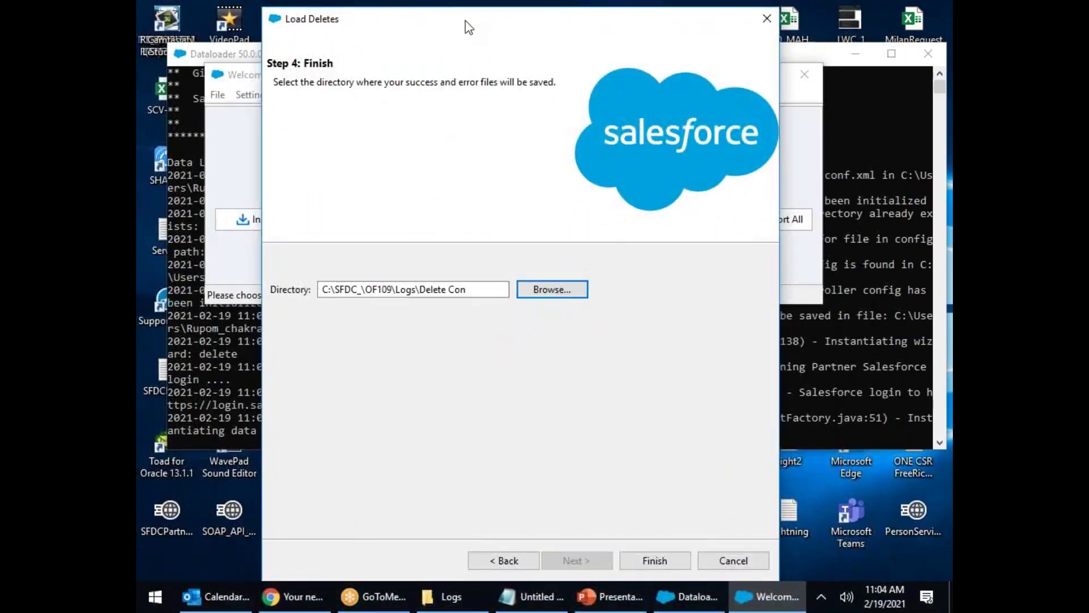
Step: Run the delete of the 11 Contact records, confirming both warnings
{"action": "left_click", "coordinate": [668, 561]}
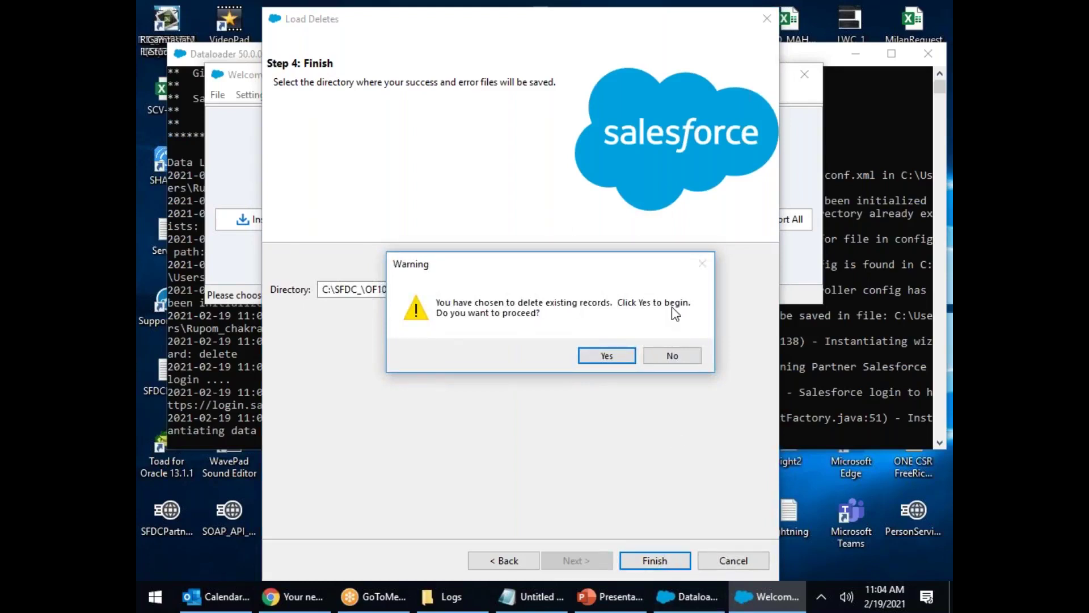
{"action": "left_click", "coordinate": [618, 356]}
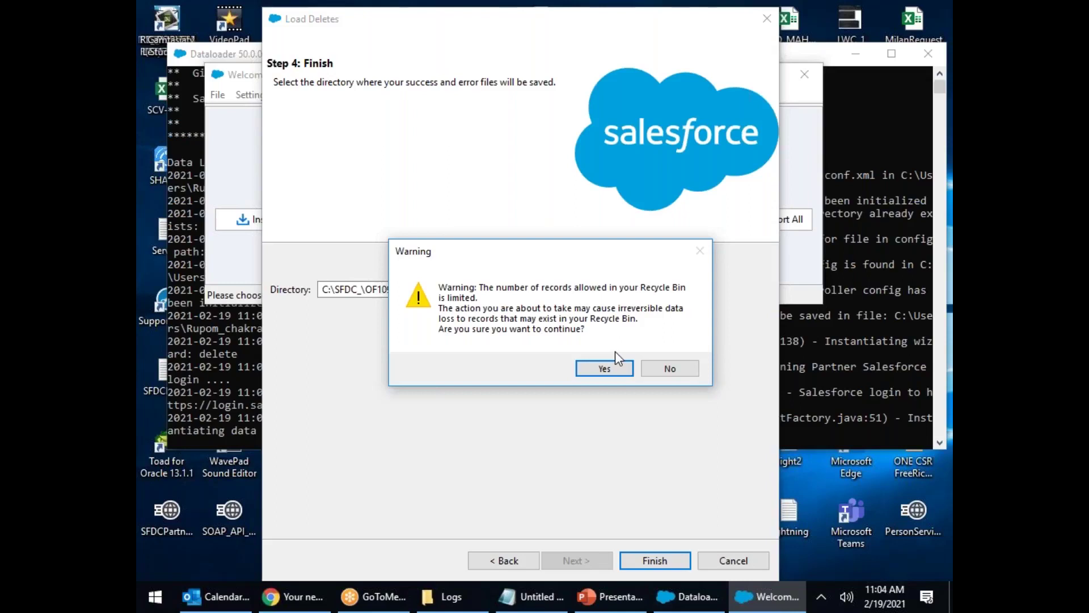
{"action": "left_click", "coordinate": [608, 369]}
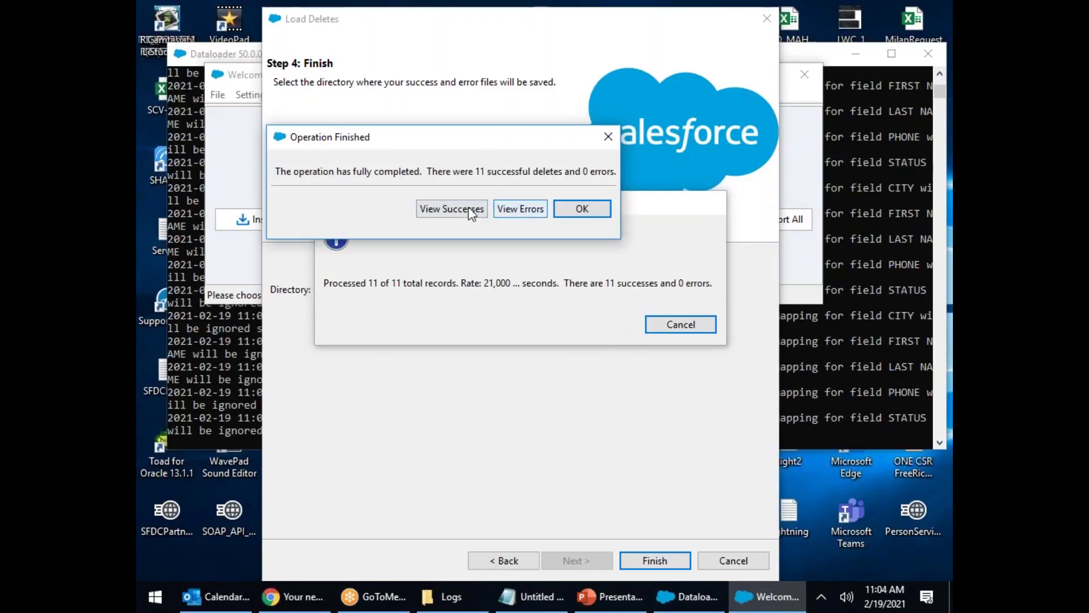
Step: Review the successes and the empty error list, dismiss the summary, and return to the Logs folder
{"action": "left_click", "coordinate": [445, 210]}
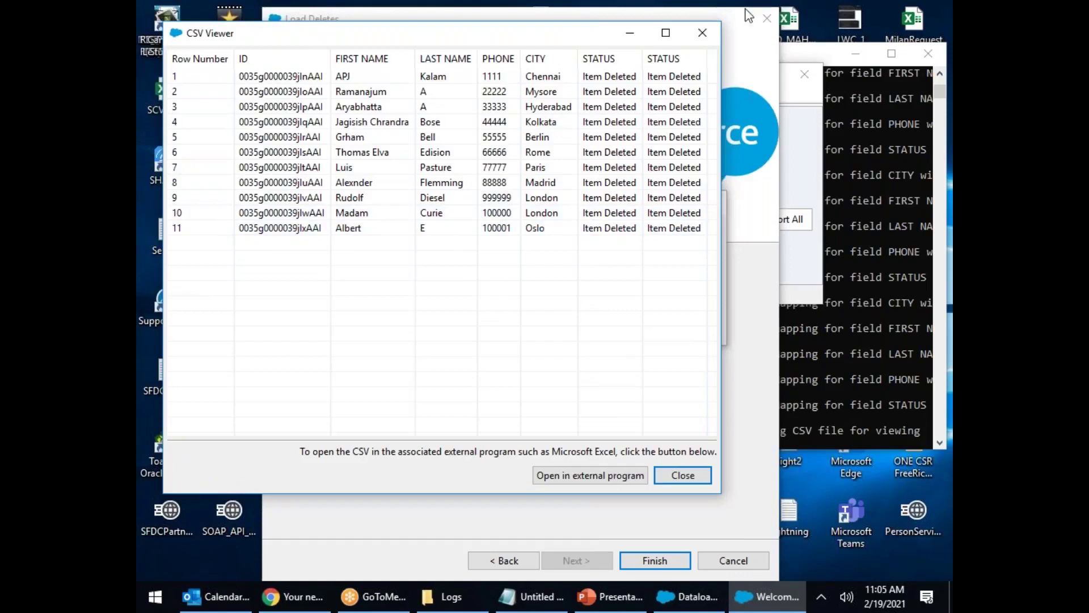
{"action": "left_click", "coordinate": [703, 33]}
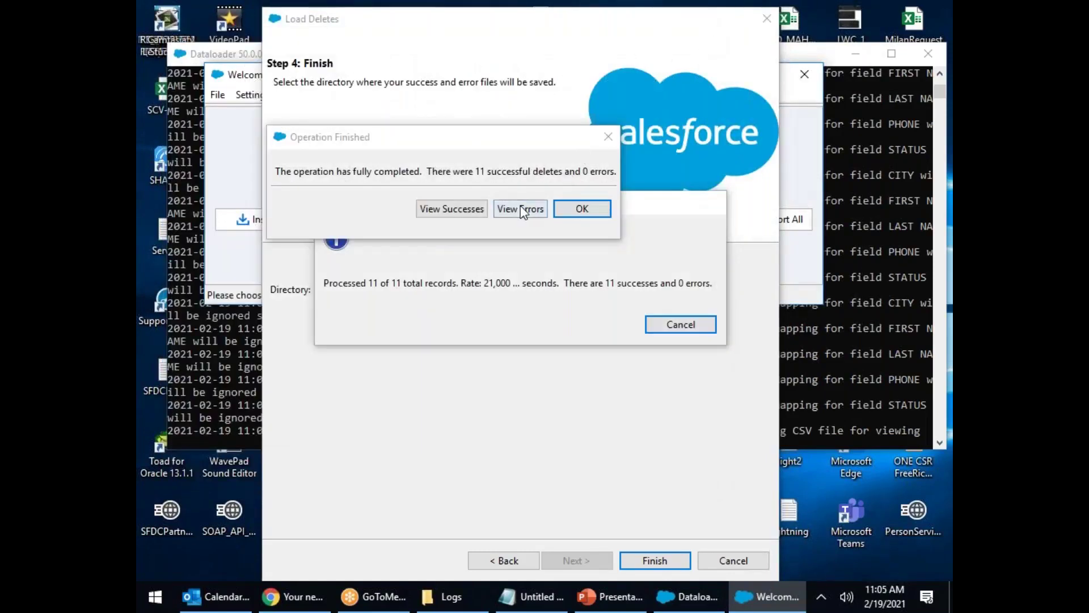
{"action": "left_click", "coordinate": [520, 209]}
{"action": "left_click", "coordinate": [611, 32]}
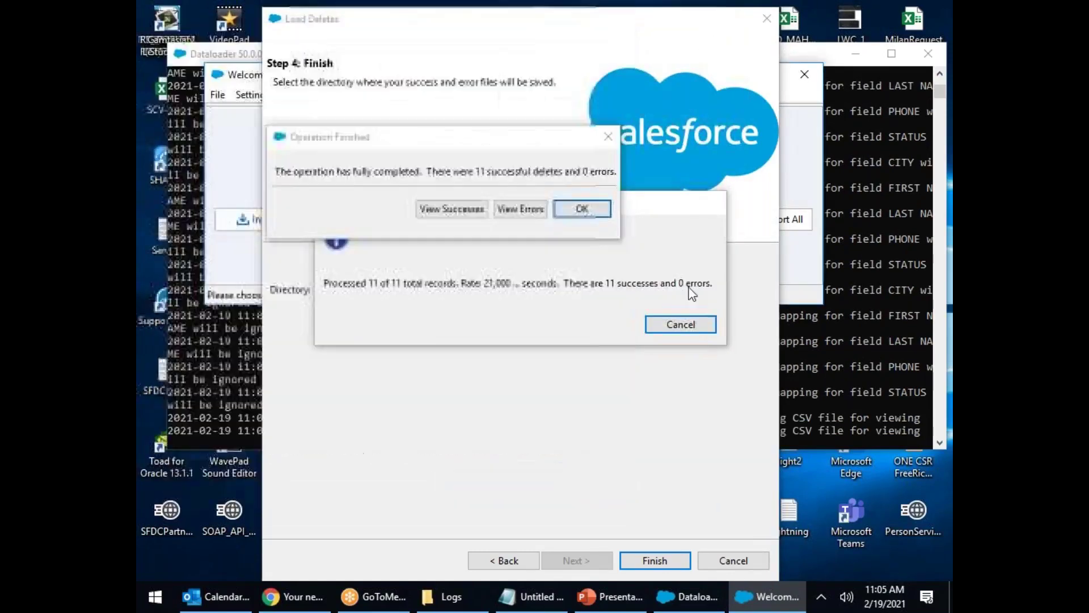
{"action": "left_click", "coordinate": [586, 210]}
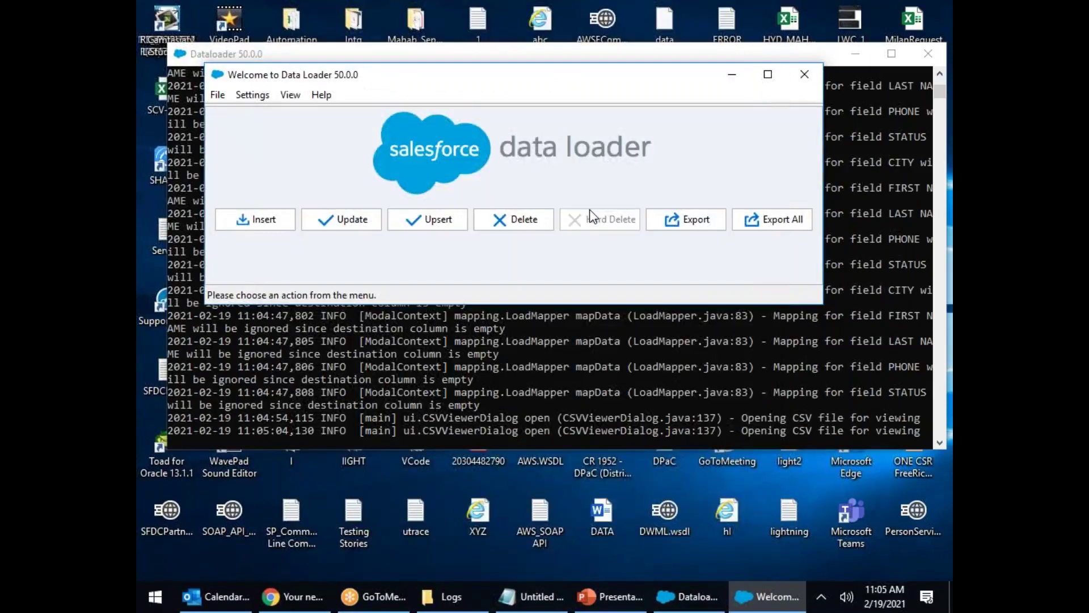
{"action": "left_click", "coordinate": [463, 599]}
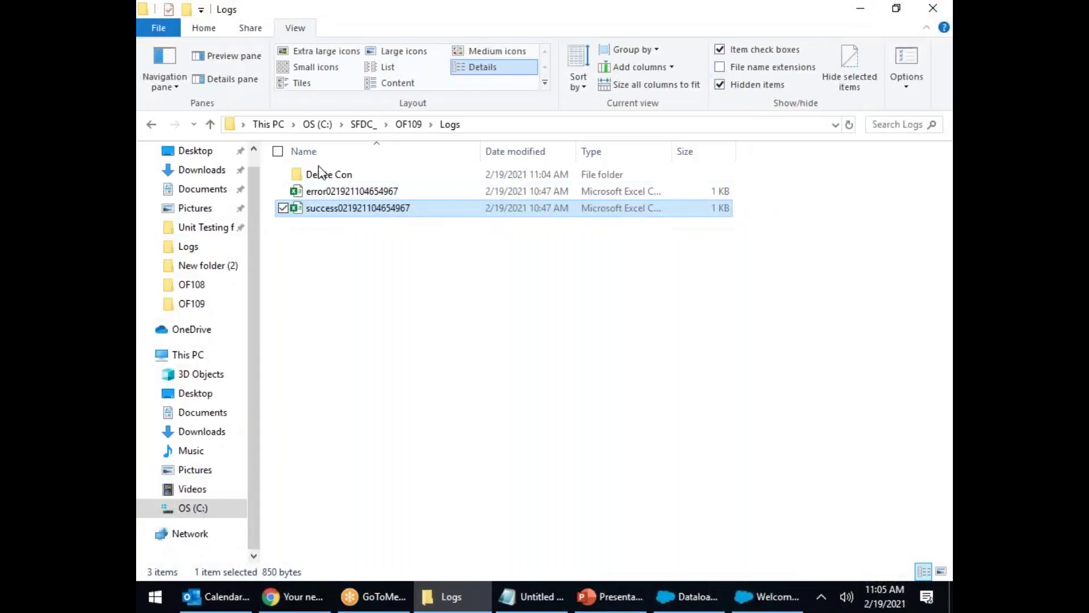
Step: Open the Delete Con log folder holding the new success and error files
{"action": "double_click", "coordinate": [317, 175]}
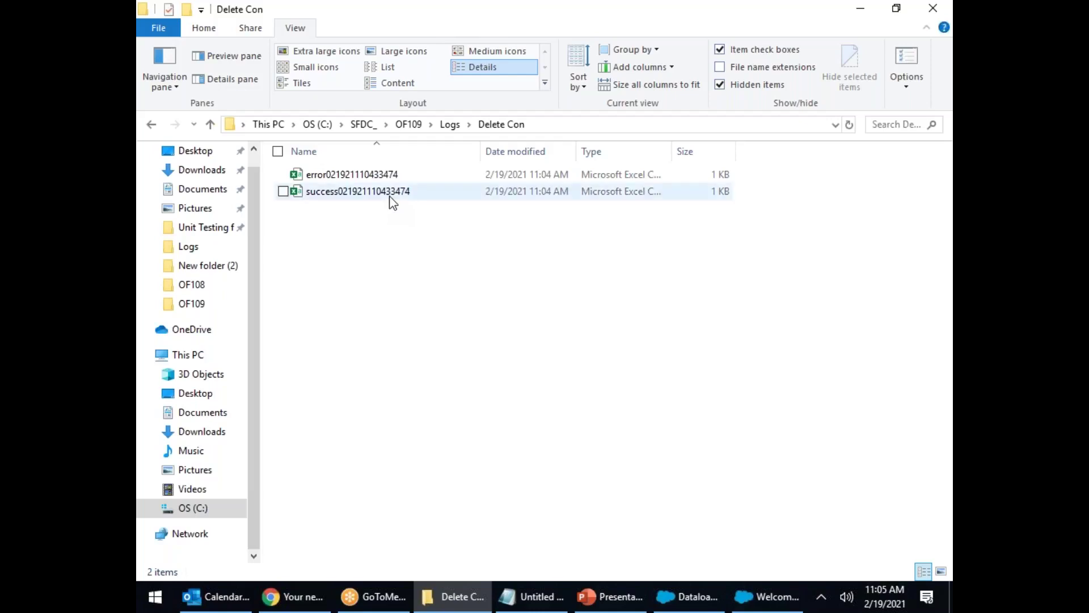
{"action": "left_click", "coordinate": [327, 598]}
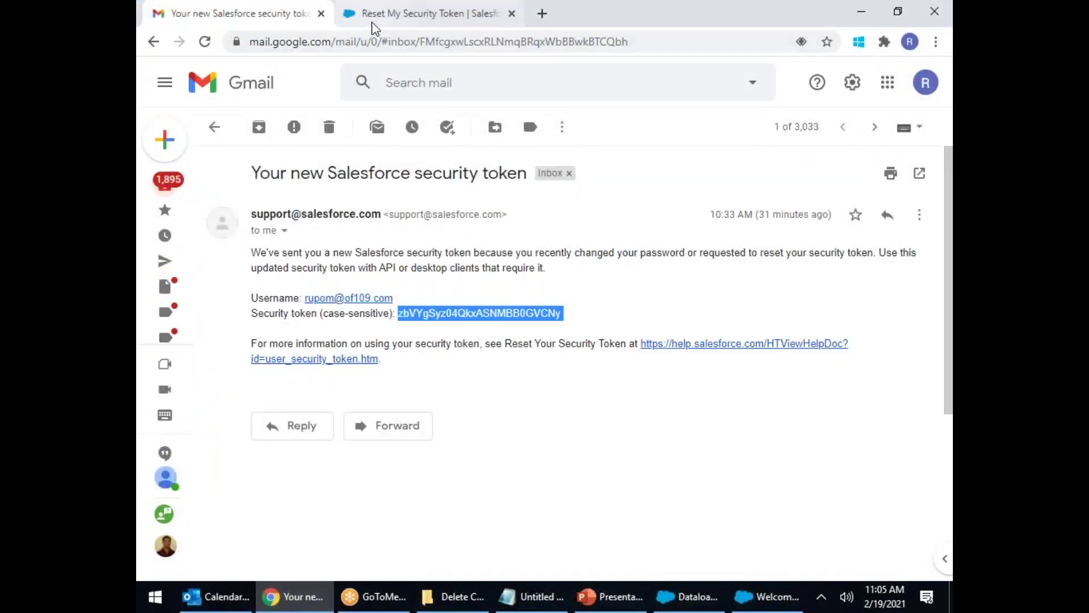
Step: Switch the Contacts list view to All Contacts and scroll through the 28 remaining contacts
{"action": "left_click", "coordinate": [372, 22]}
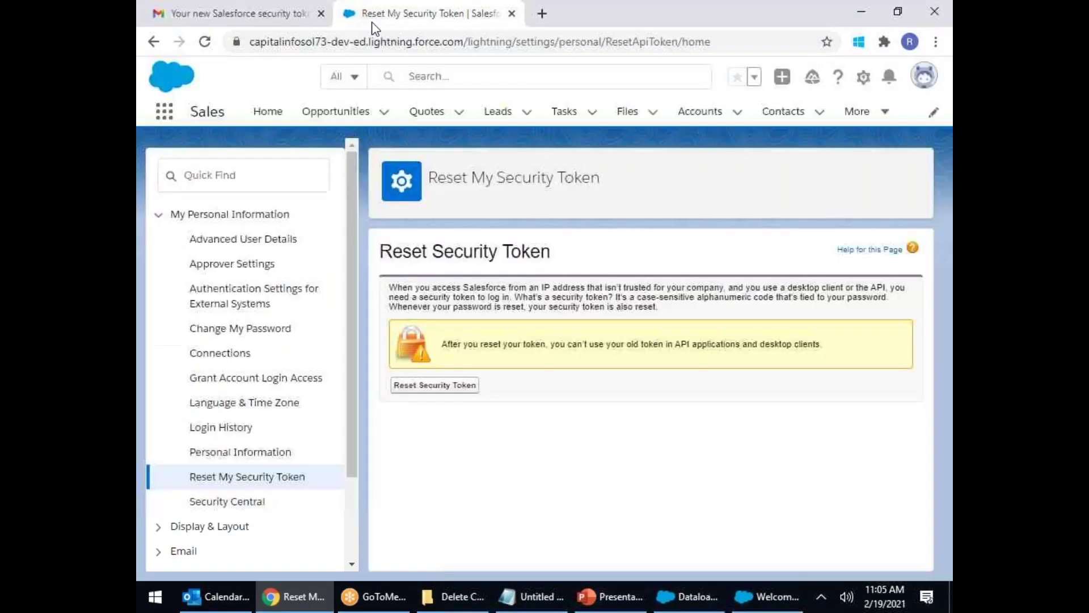
{"action": "left_click", "coordinate": [783, 114]}
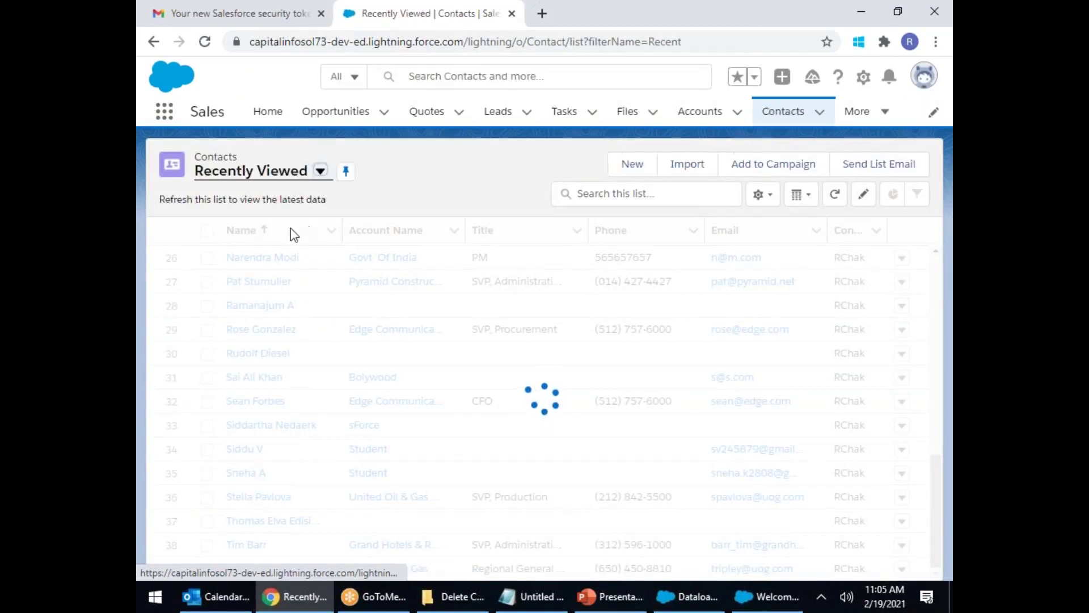
{"action": "left_click", "coordinate": [318, 174]}
{"action": "left_click", "coordinate": [255, 224]}
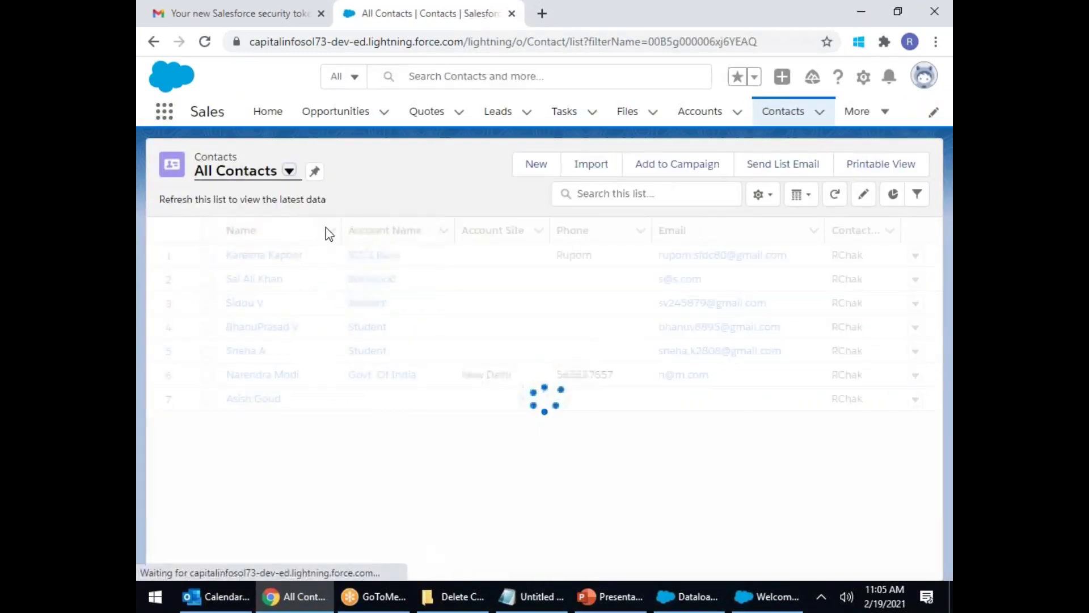
{"action": "scroll", "coordinate": [356, 306], "scroll_direction": "down", "scroll_amount": 2}
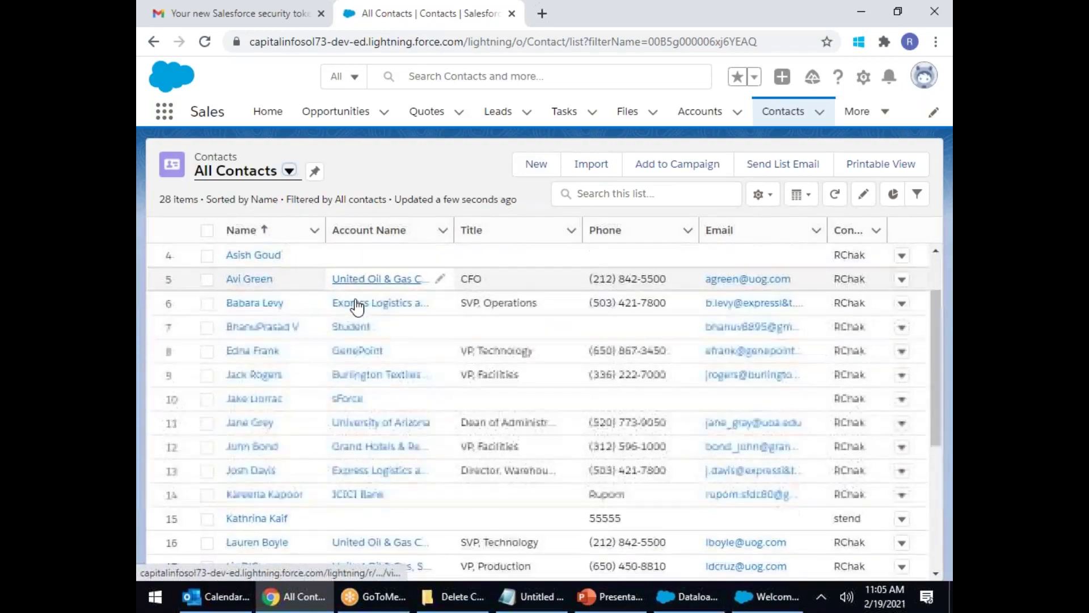
{"action": "scroll", "coordinate": [356, 306], "scroll_direction": "down", "scroll_amount": 3}
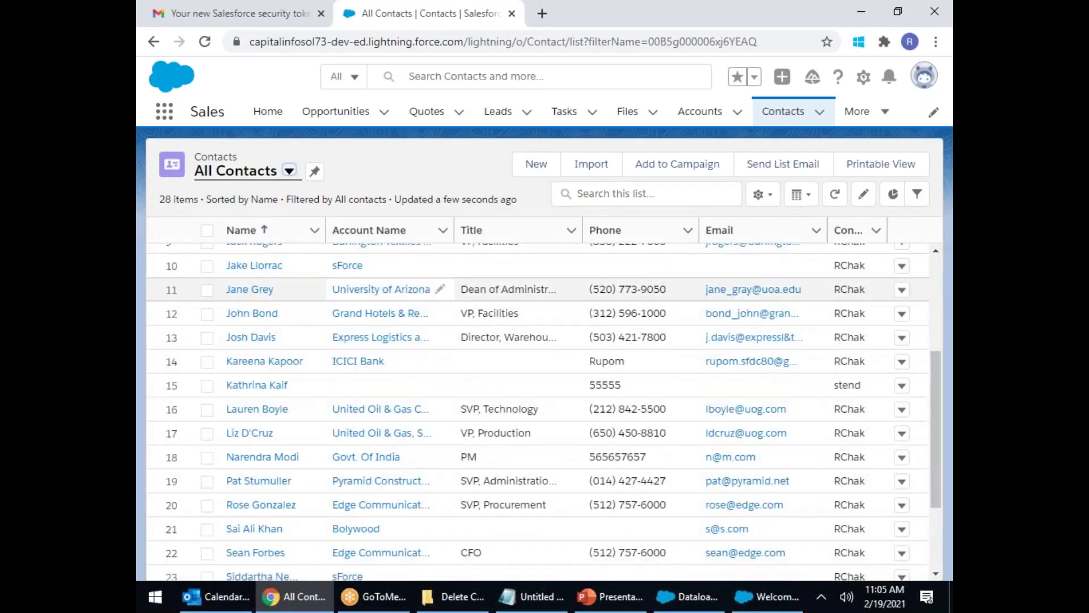
{"action": "scroll", "coordinate": [358, 306], "scroll_direction": "down", "scroll_amount": 2}
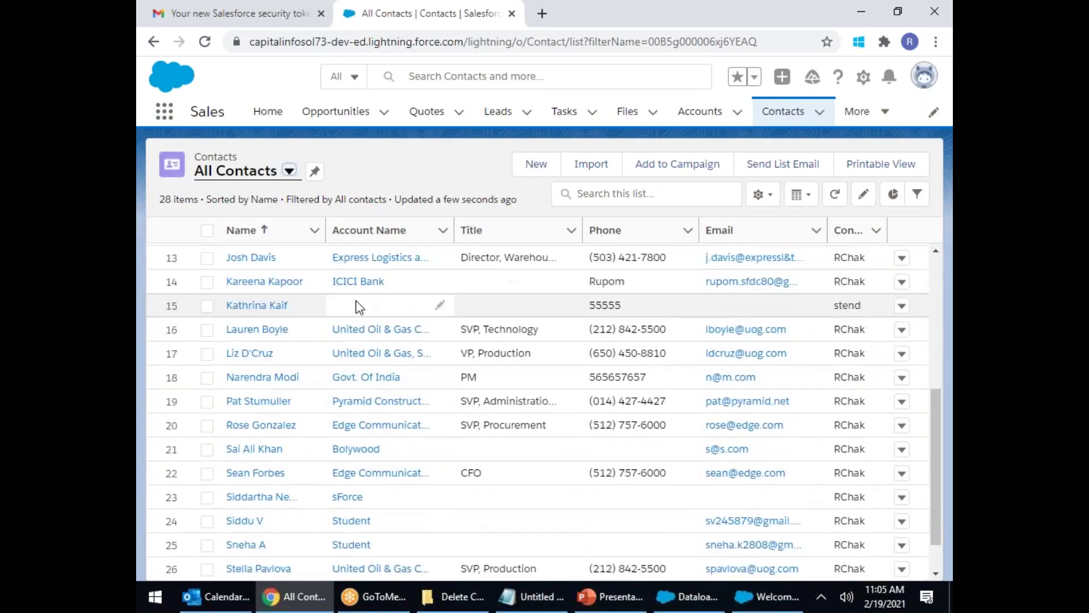
{"action": "scroll", "coordinate": [358, 306], "scroll_direction": "down", "scroll_amount": 1}
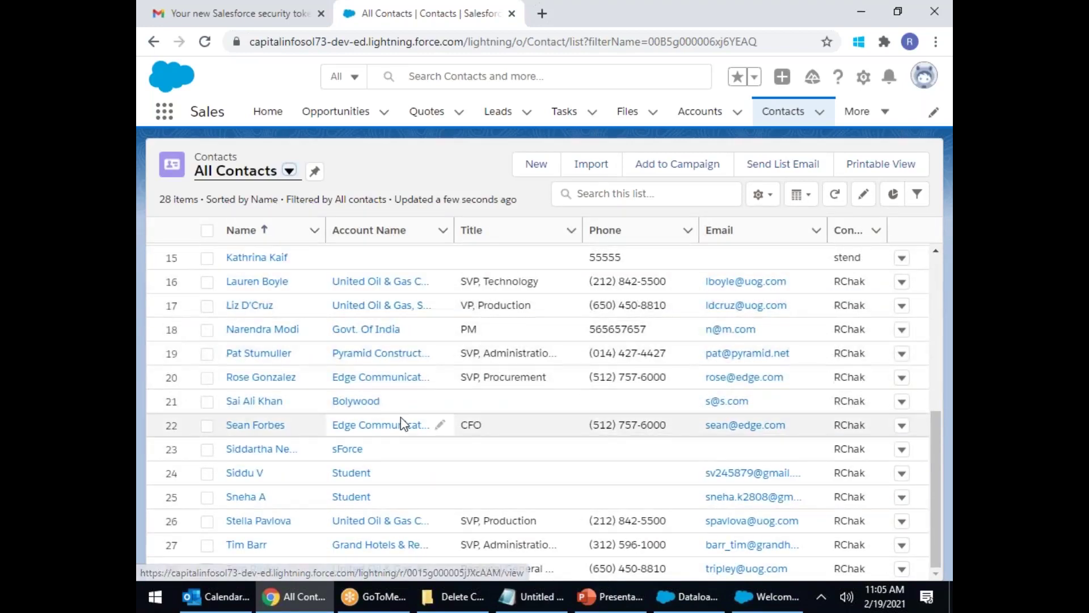
{"action": "scroll", "coordinate": [400, 417], "scroll_direction": "up", "scroll_amount": 7}
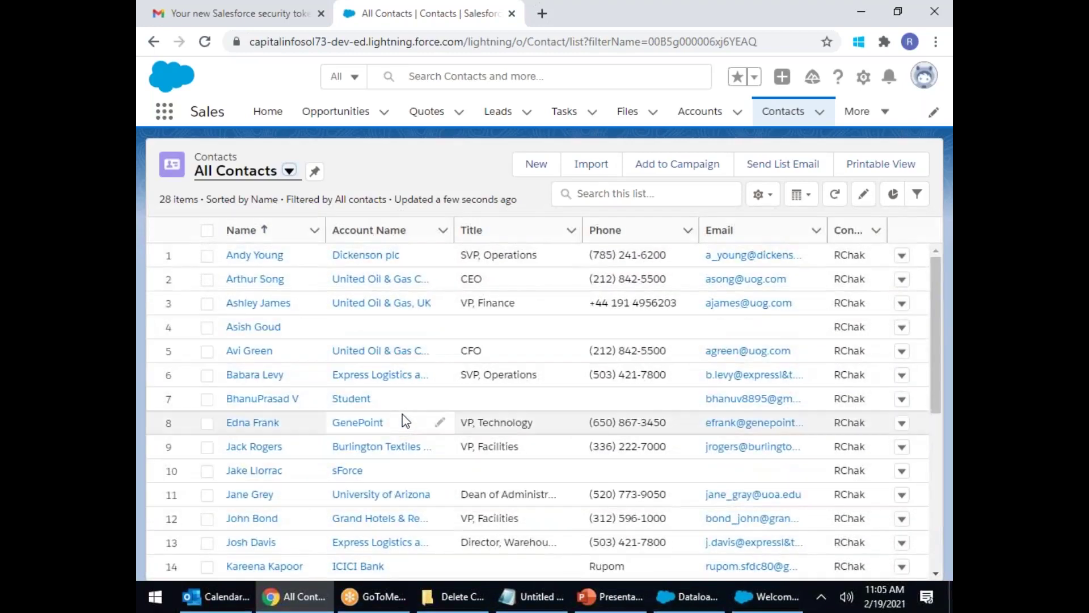
Step: Open My Recycle Bin from the App Launcher's View All items list
{"action": "left_click", "coordinate": [162, 119]}
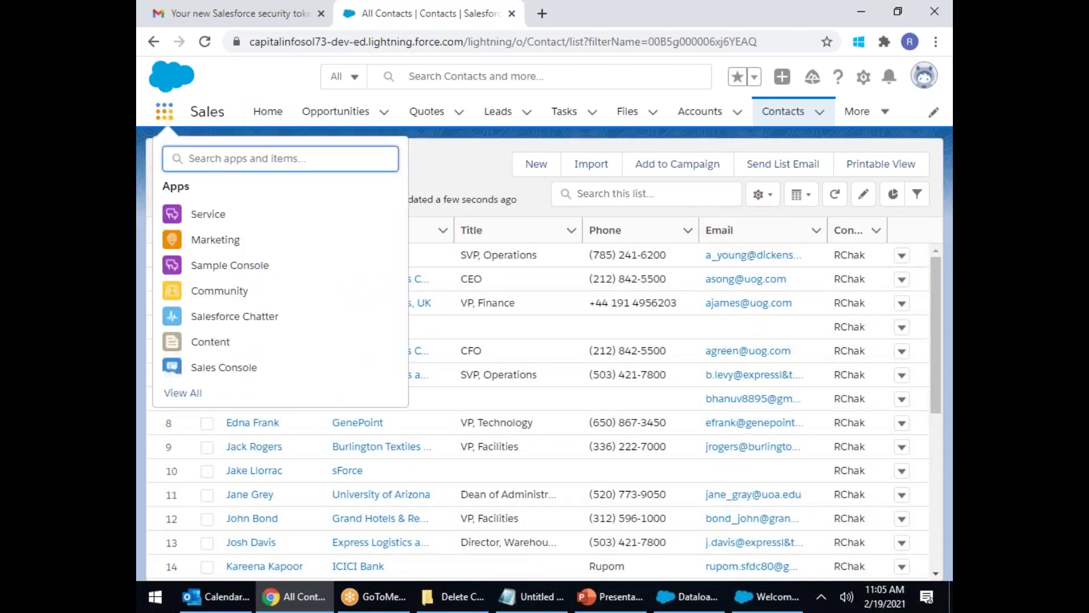
{"action": "left_click", "coordinate": [200, 395]}
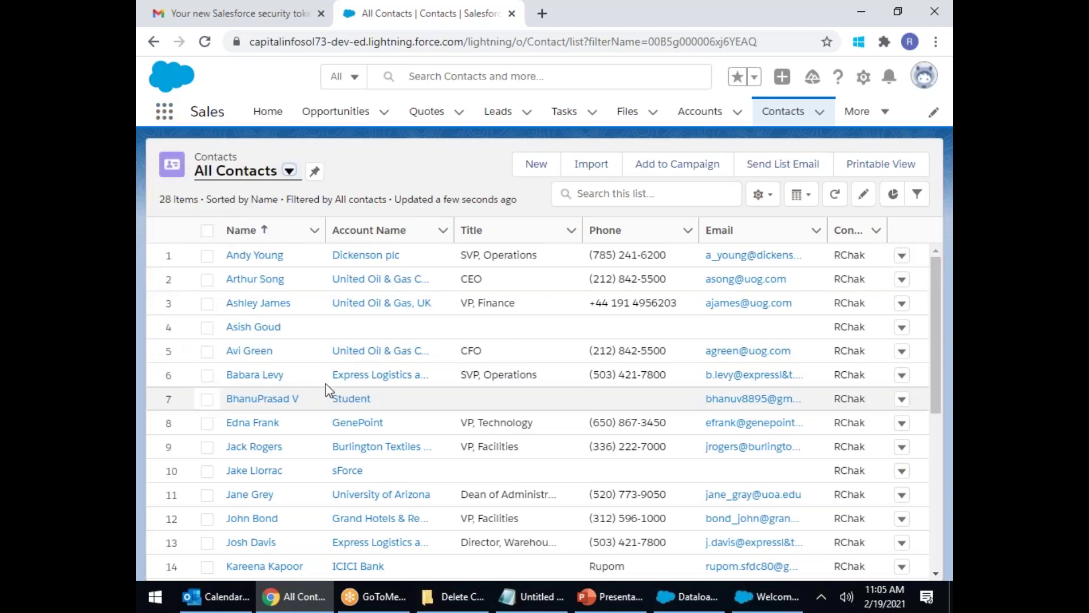
{"action": "scroll", "coordinate": [794, 281], "scroll_direction": "down", "scroll_amount": 12}
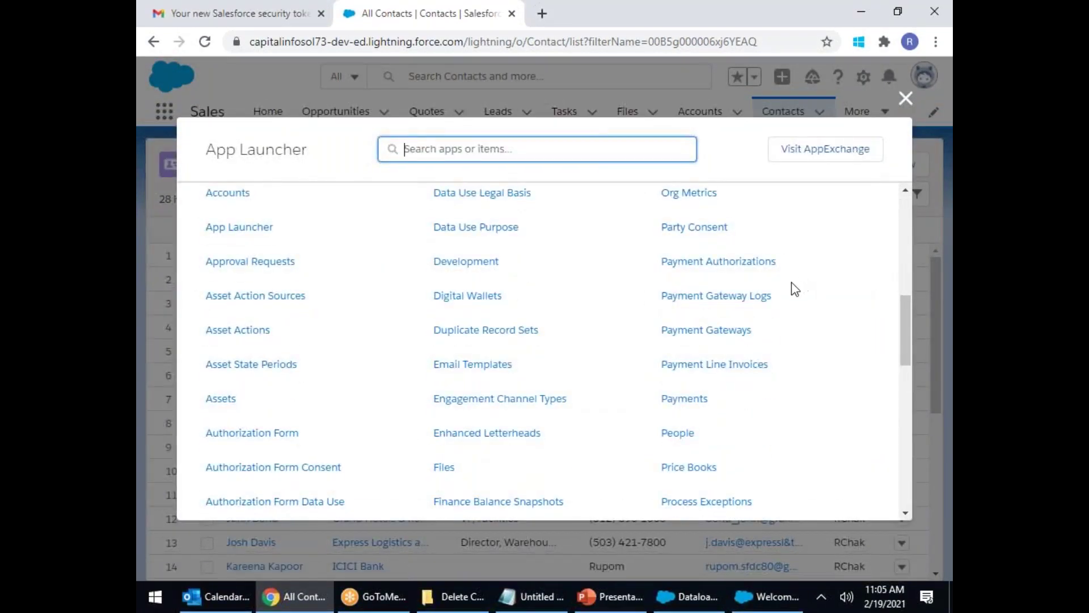
{"action": "scroll", "coordinate": [792, 289], "scroll_direction": "down", "scroll_amount": 3}
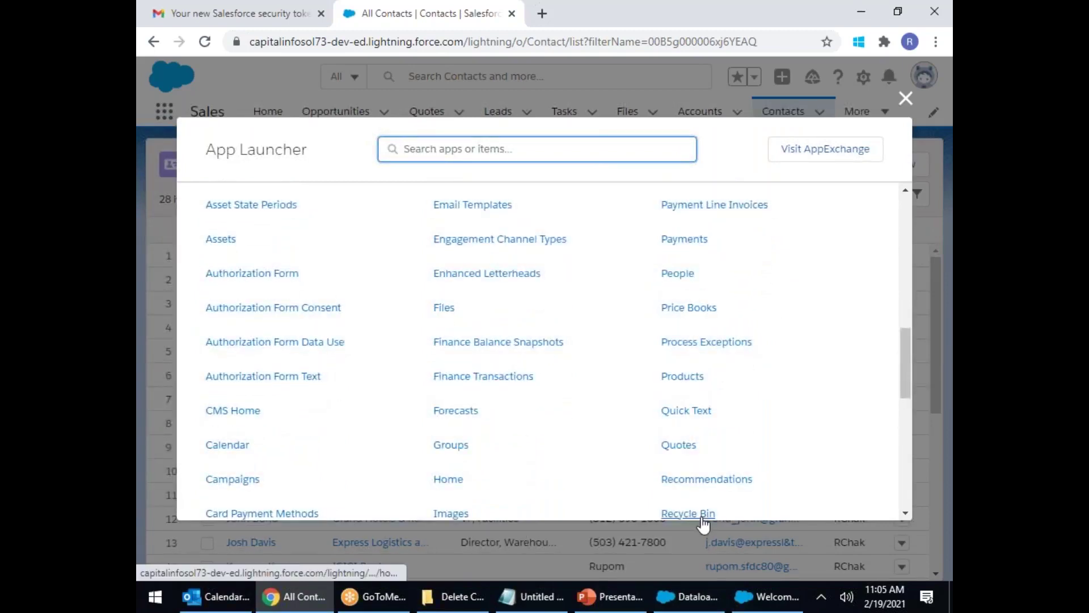
{"action": "scroll", "coordinate": [704, 525], "scroll_direction": "down", "scroll_amount": 3}
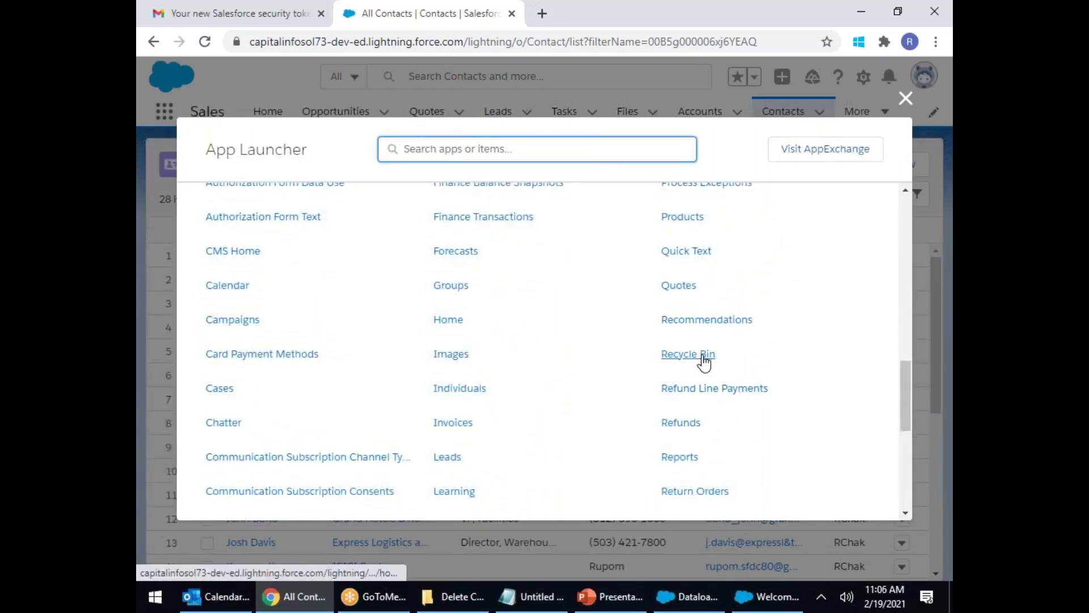
{"action": "left_click", "coordinate": [703, 356]}
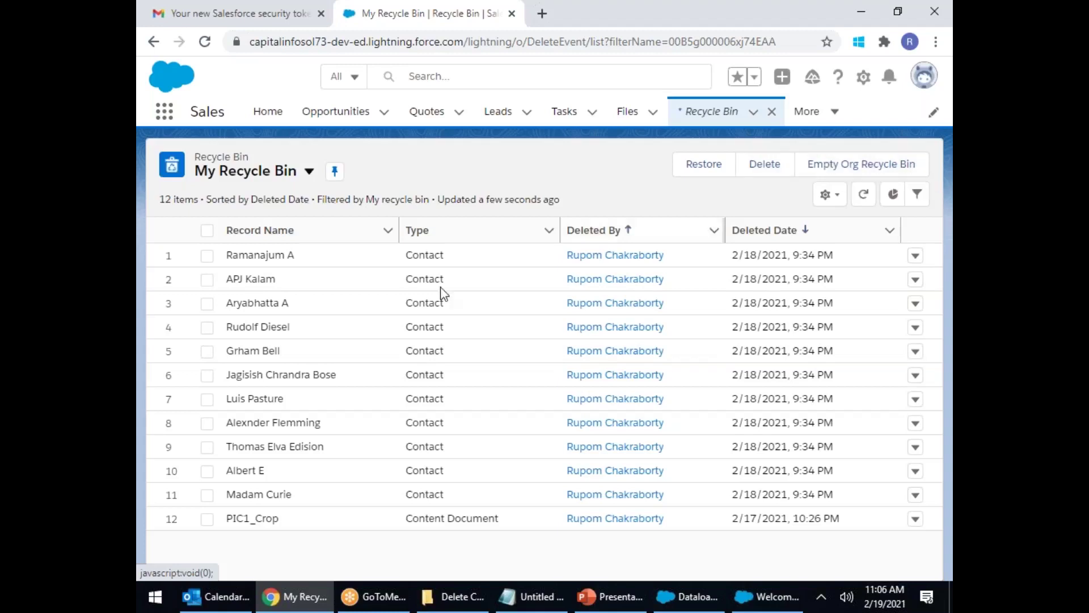
Step: Tick the first six deleted contacts, Ramanajum A through Jagisish Chrandra Bose
{"action": "left_click", "coordinate": [207, 256]}
{"action": "left_click", "coordinate": [207, 280]}
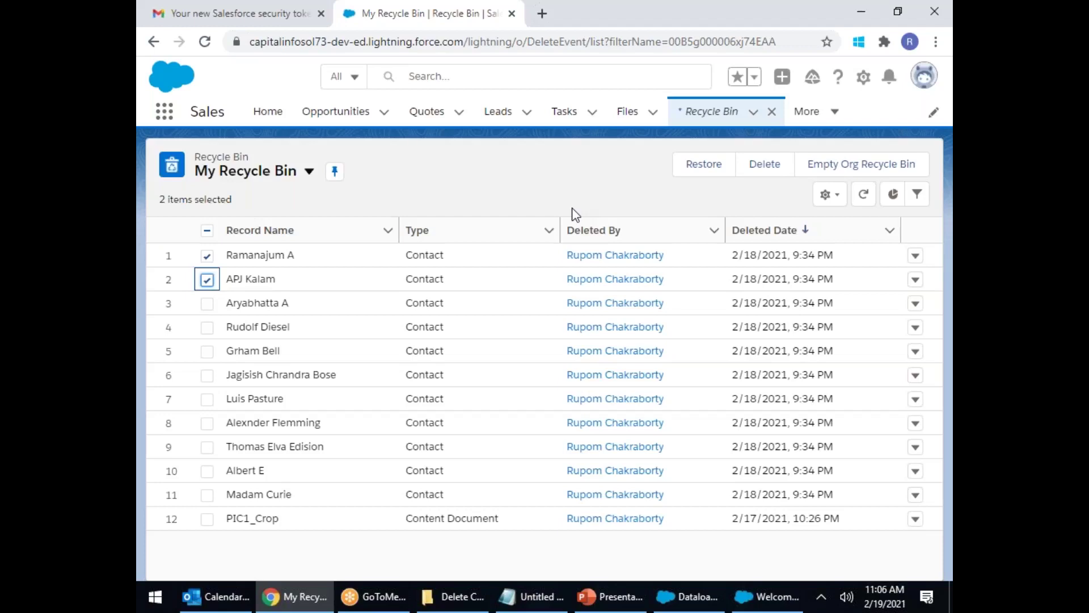
{"action": "left_click", "coordinate": [206, 303]}
{"action": "left_click", "coordinate": [207, 327]}
{"action": "left_click", "coordinate": [208, 351]}
{"action": "left_click", "coordinate": [207, 375]}
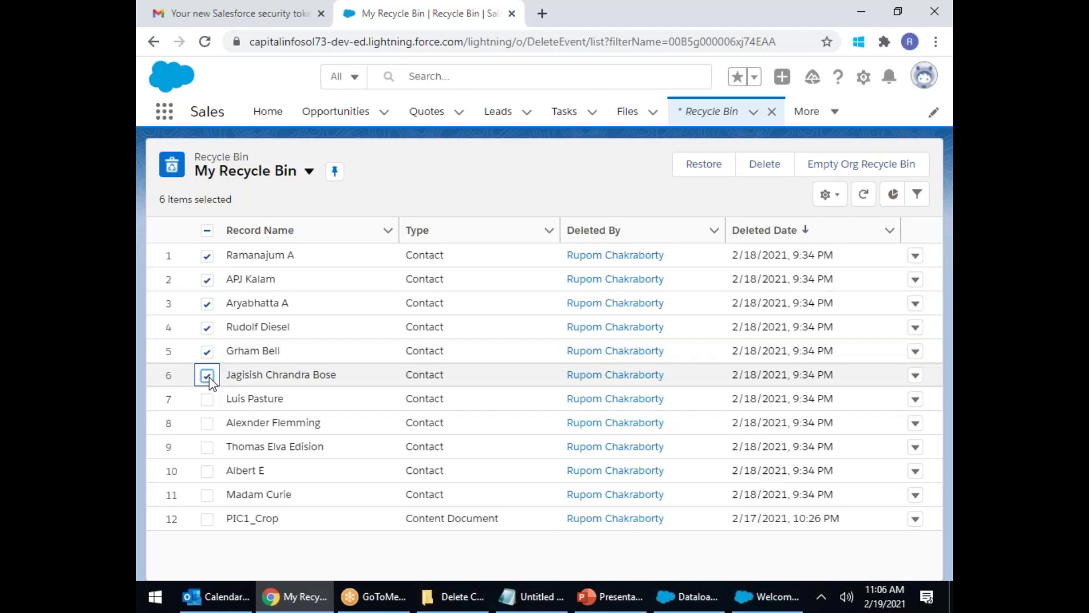
{"action": "mouse_move", "coordinate": [952, 597]}
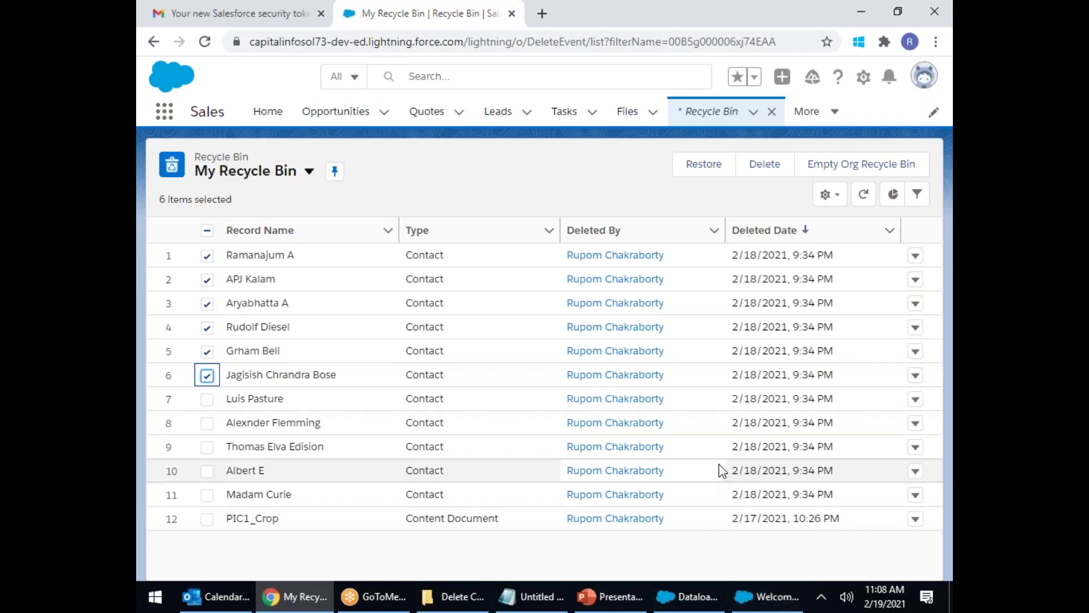
Step: Bring up the Delete Con Explorer window and go back to the Logs folder
{"action": "left_click", "coordinate": [454, 596]}
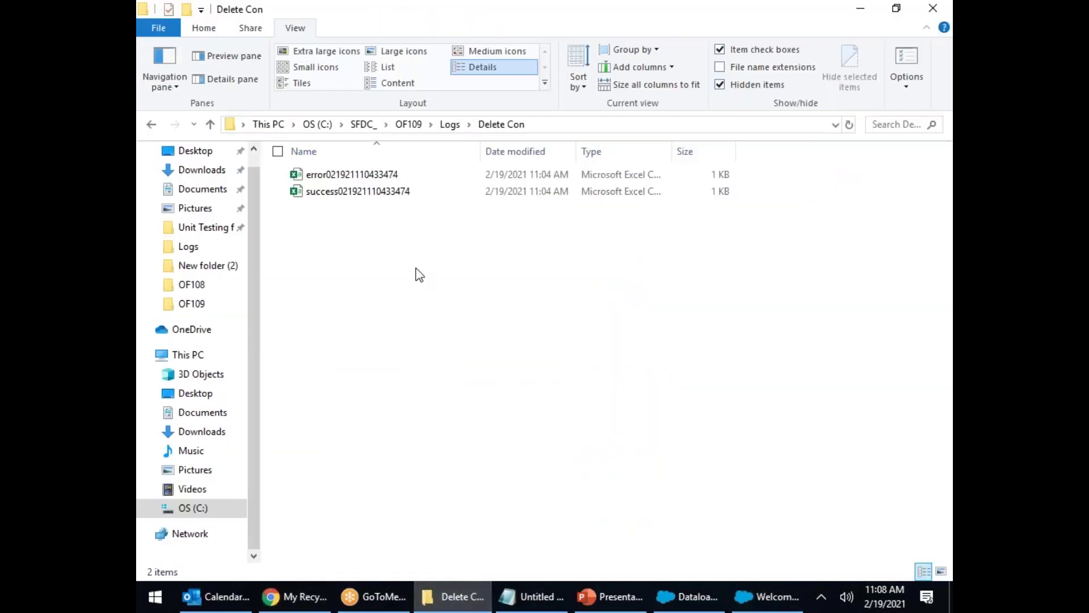
{"action": "left_click", "coordinate": [153, 128]}
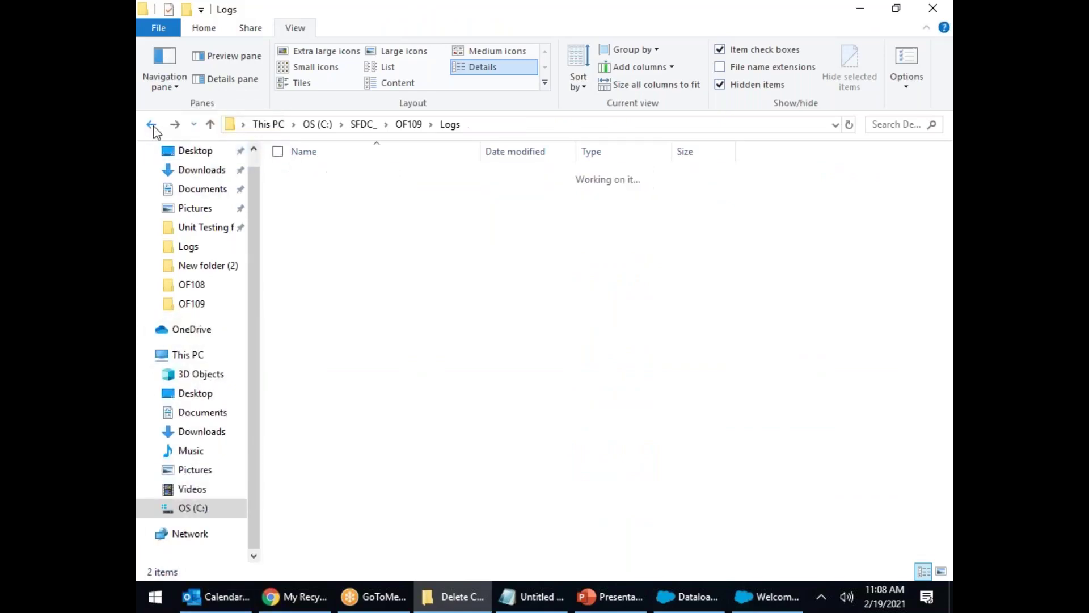
Step: Tick the remaining six items, Luis Pasture through PIC1_Crop, and restore all 12 records
{"action": "left_click", "coordinate": [292, 605]}
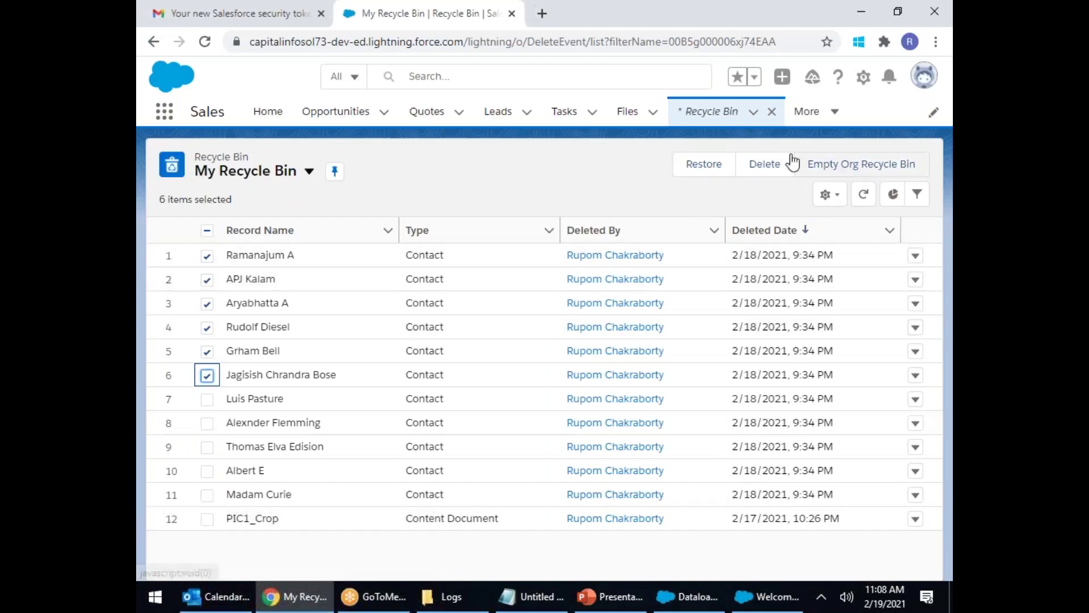
{"action": "left_click", "coordinate": [206, 399]}
{"action": "left_click", "coordinate": [207, 447]}
{"action": "left_click", "coordinate": [208, 424]}
{"action": "left_click", "coordinate": [208, 471]}
{"action": "left_click", "coordinate": [208, 495]}
{"action": "left_click", "coordinate": [208, 519]}
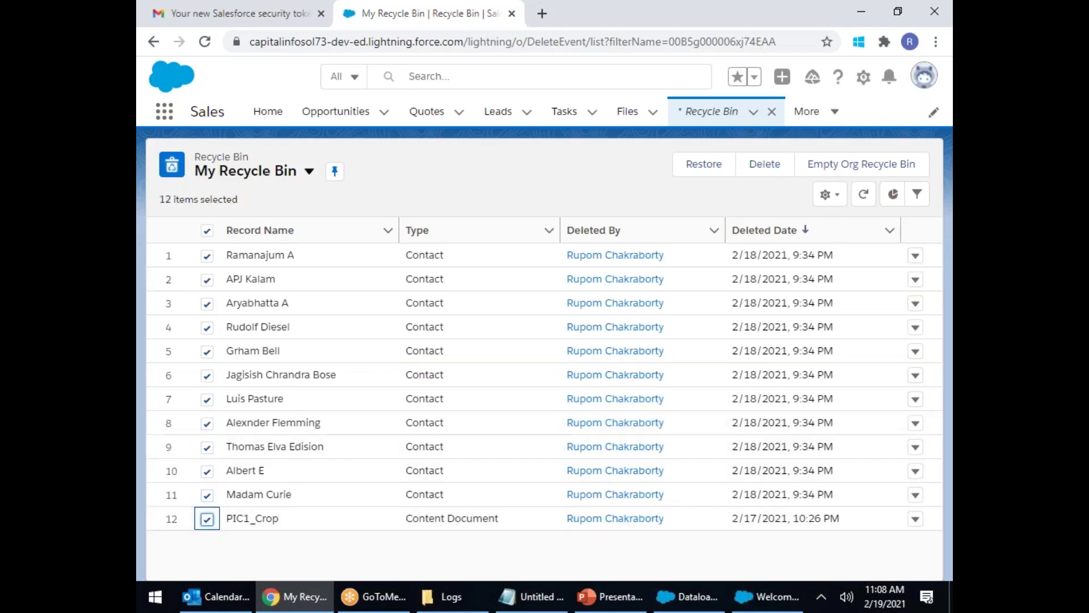
{"action": "left_click", "coordinate": [706, 175]}
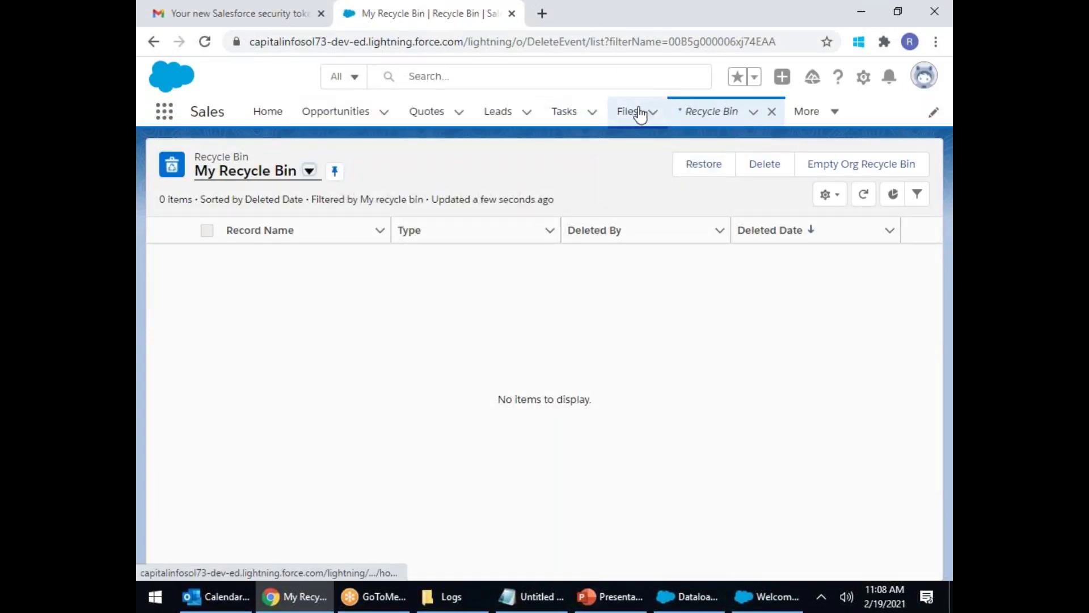
{"action": "left_click", "coordinate": [448, 597]}
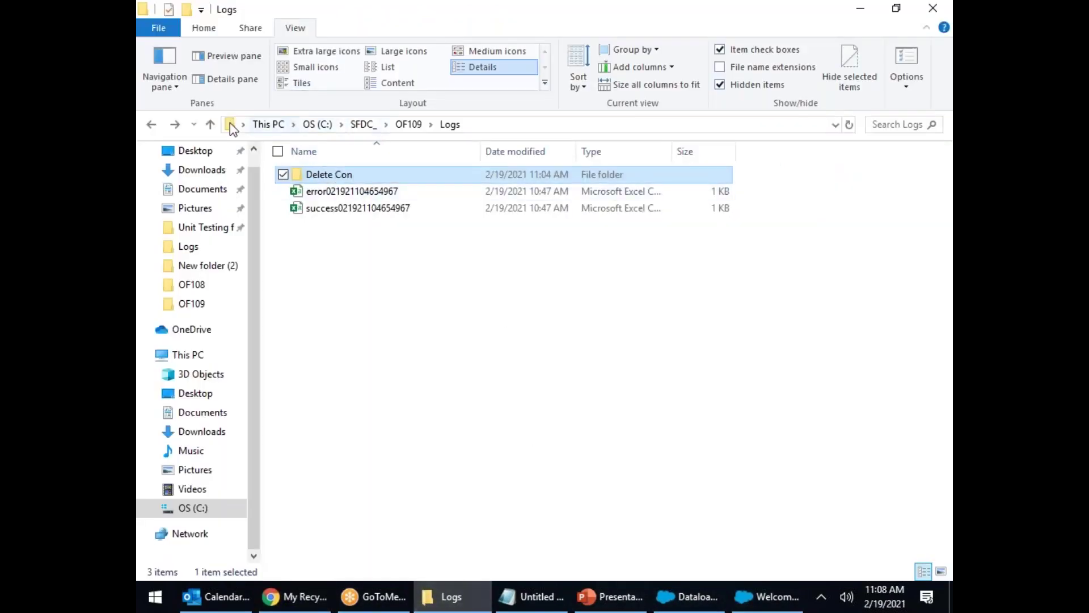
Step: Open the success log in Excel and autofit column B for the first names
{"action": "left_click", "coordinate": [339, 215]}
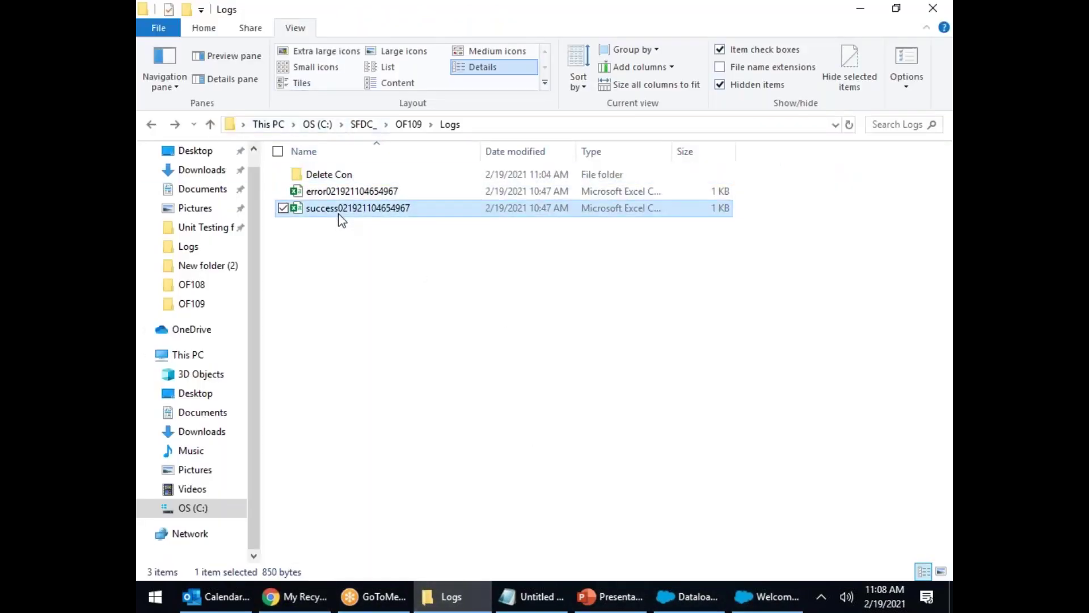
{"action": "double_click", "coordinate": [341, 213]}
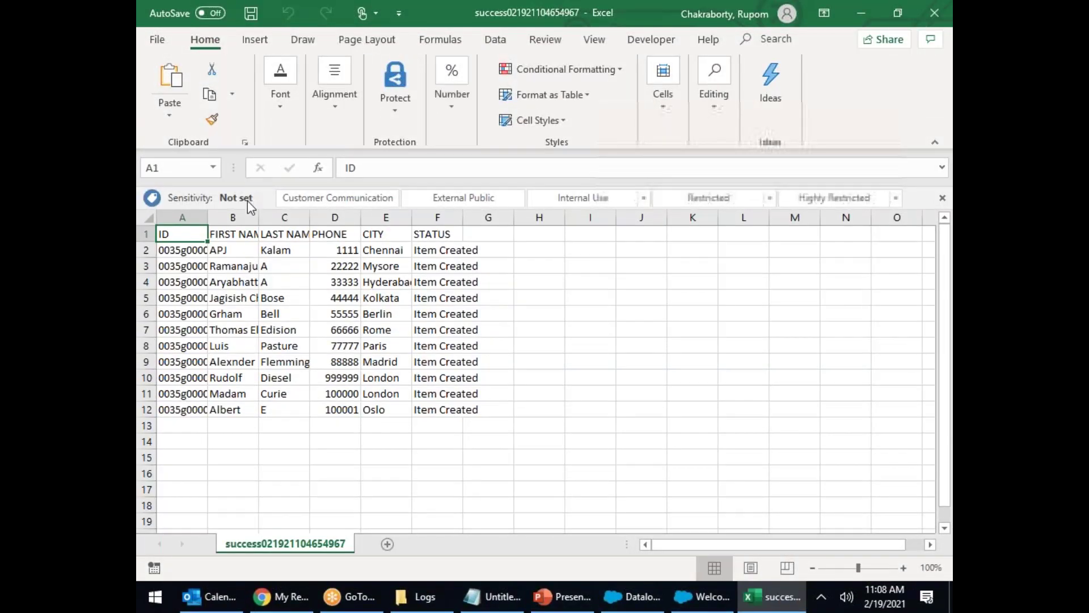
{"action": "double_click", "coordinate": [259, 218]}
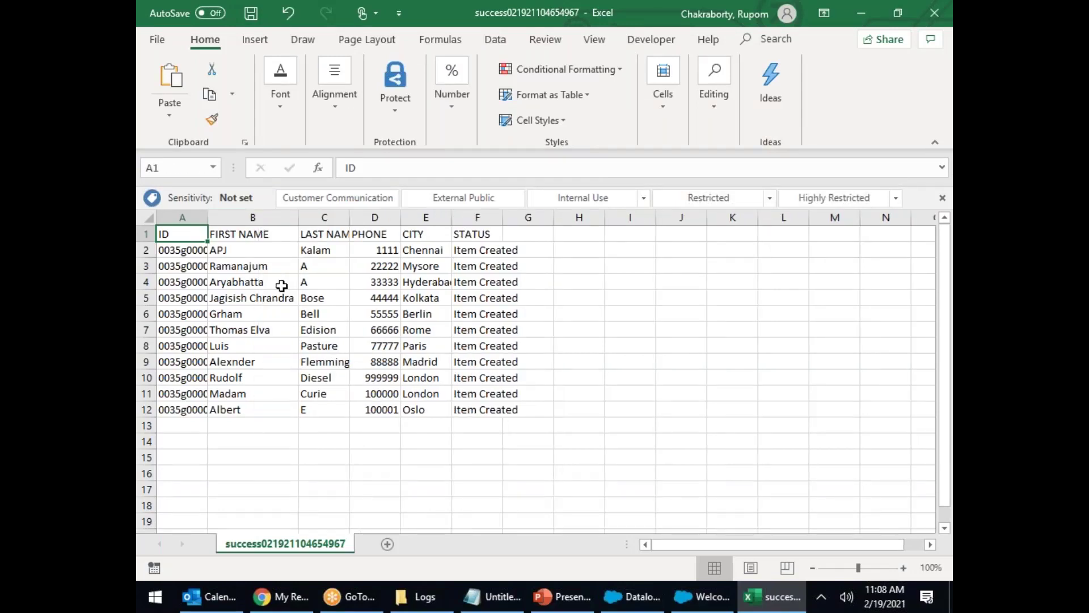
Step: Clear contact rows 7–12, save the trimmed success file, and close Excel
{"action": "left_click_drag", "start_coordinate": [169, 309], "coordinate": [321, 437]}
{"action": "left_click", "coordinate": [321, 437]}
{"action": "left_click_drag", "start_coordinate": [204, 331], "coordinate": [549, 414]}
{"action": "key", "text": "Delete"}
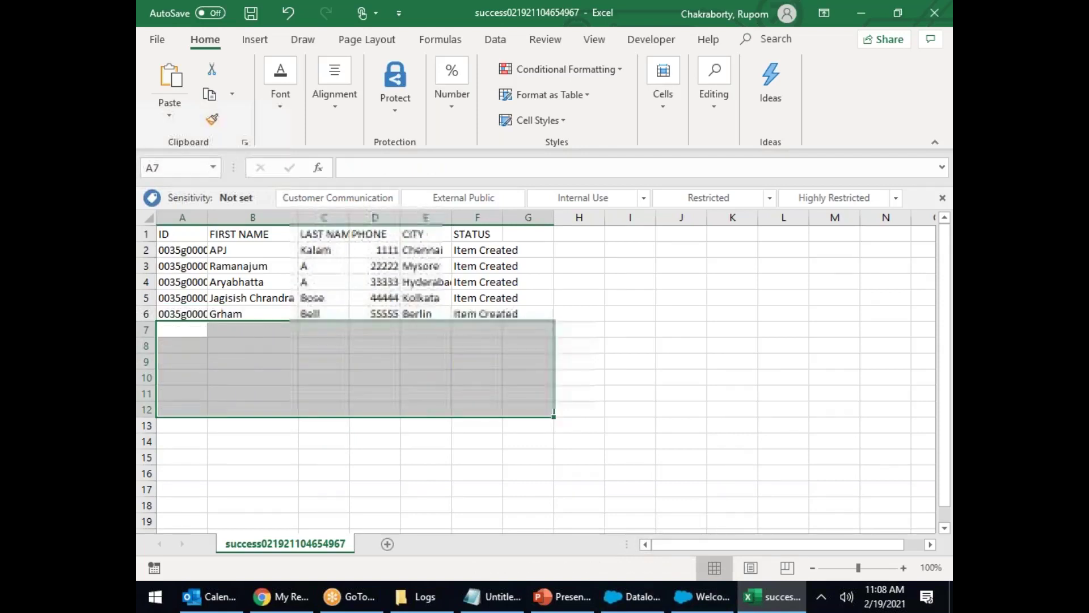
{"action": "left_click", "coordinate": [253, 16]}
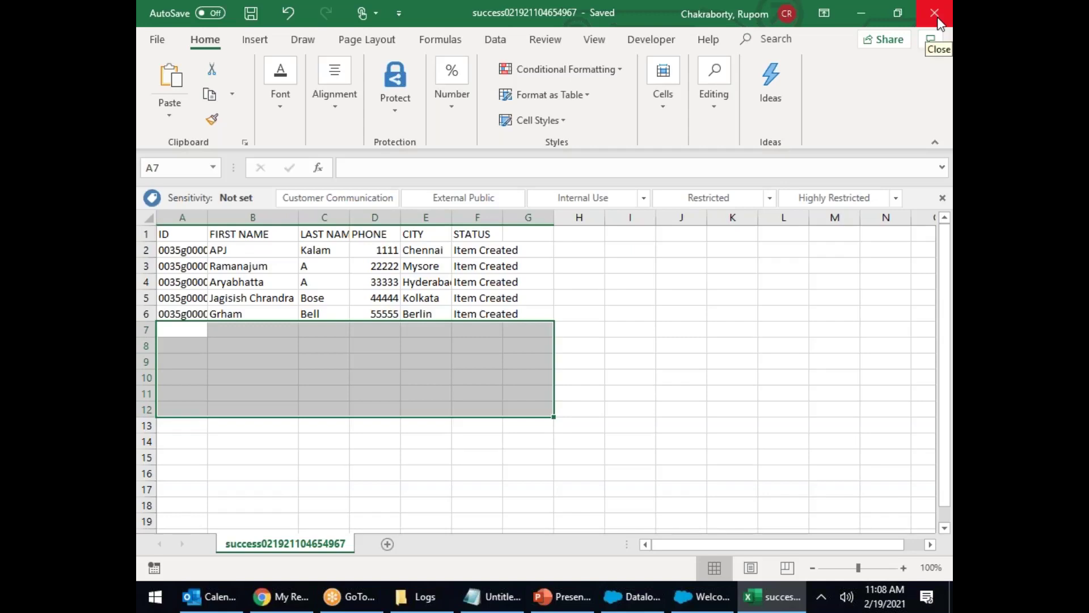
{"action": "left_click_drag", "start_coordinate": [195, 253], "coordinate": [194, 313]}
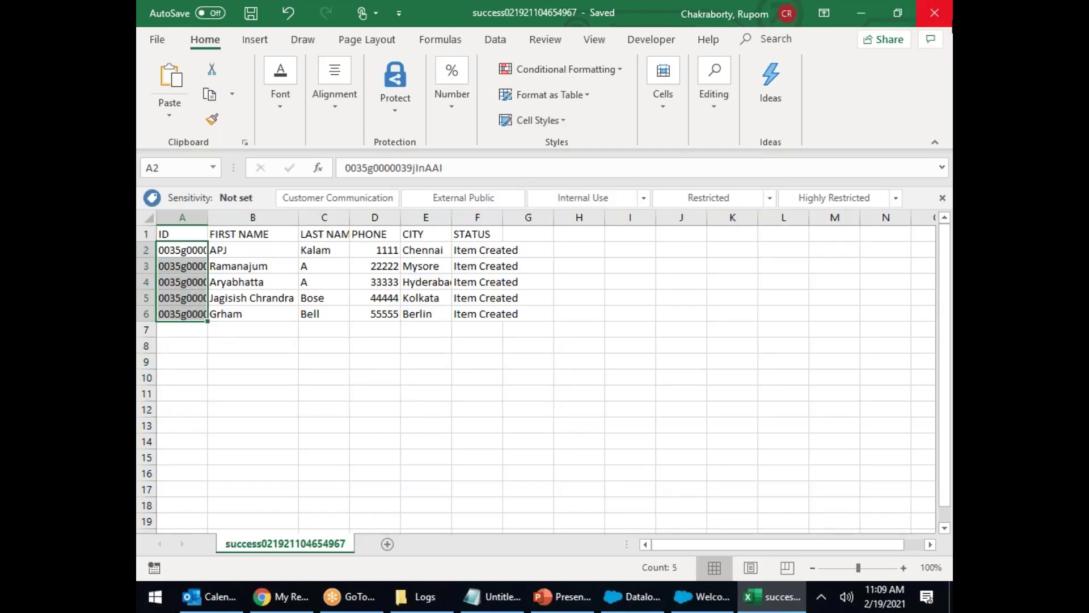
{"action": "left_click", "coordinate": [934, 12]}
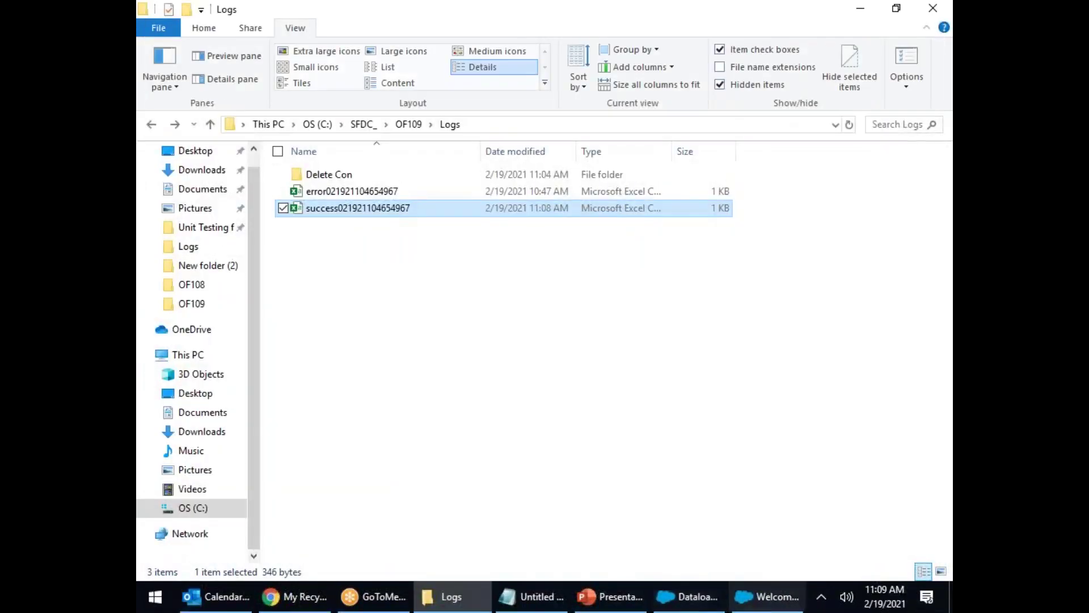
Step: Start a Contact delete job using the Delete Con success CSV as the source
{"action": "mouse_move", "coordinate": [796, 606]}
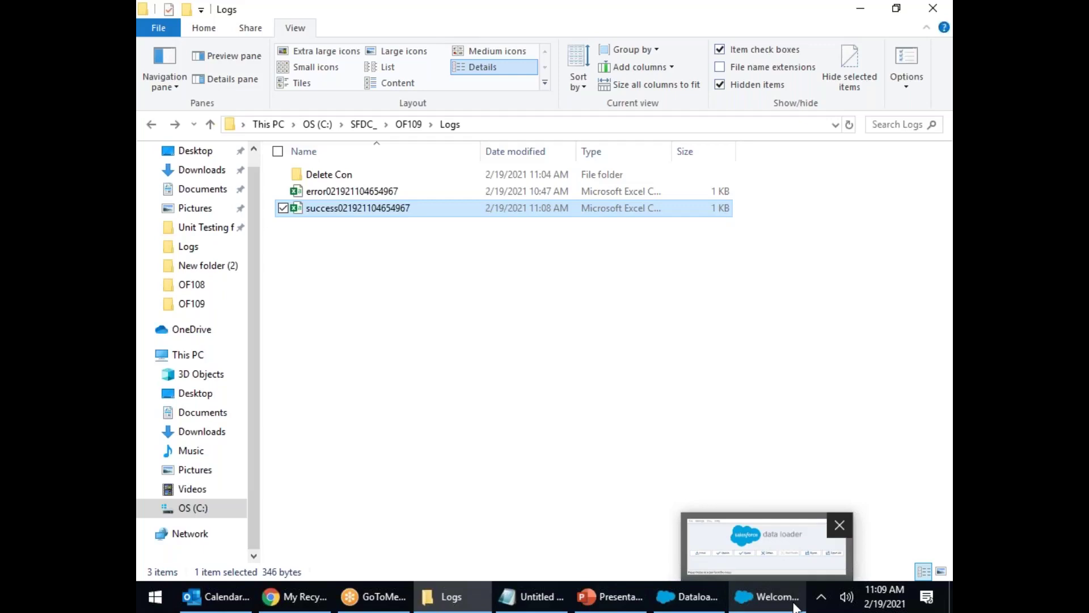
{"action": "left_click", "coordinate": [768, 596]}
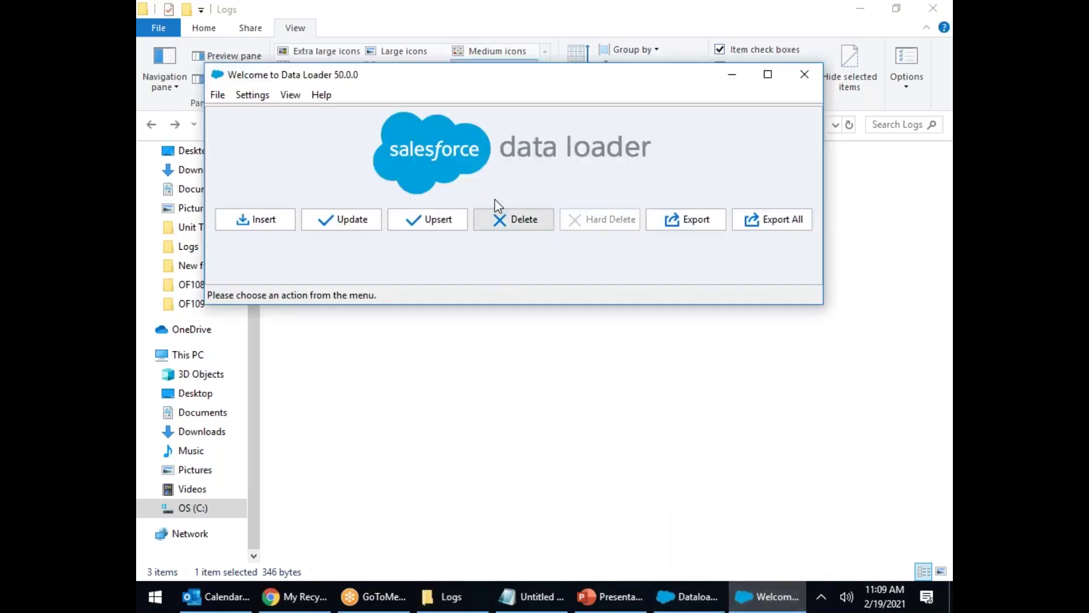
{"action": "left_click", "coordinate": [512, 226]}
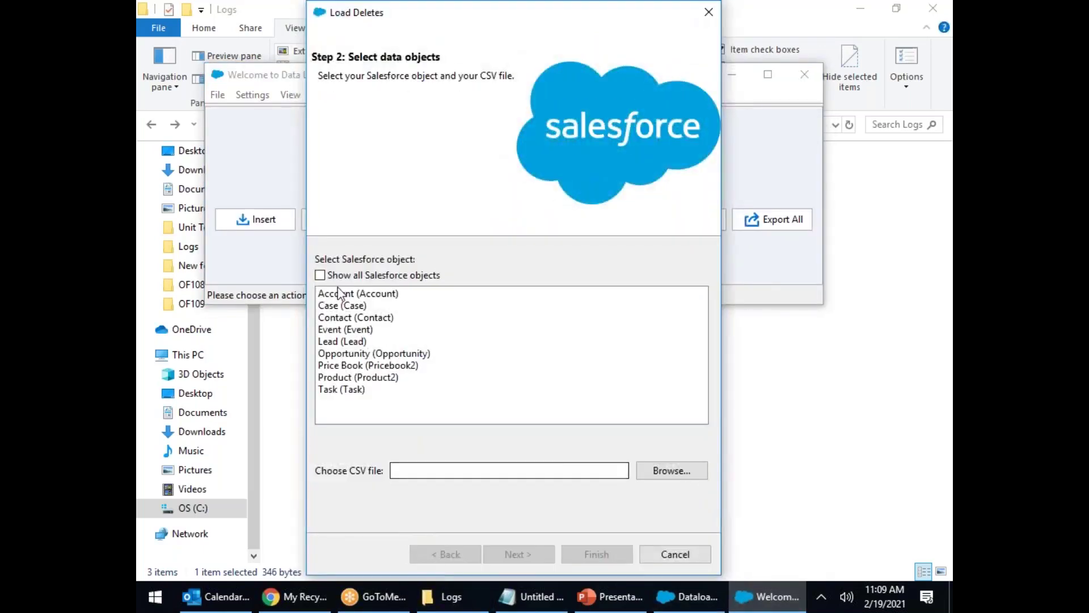
{"action": "left_click", "coordinate": [348, 322]}
{"action": "left_click", "coordinate": [664, 470]}
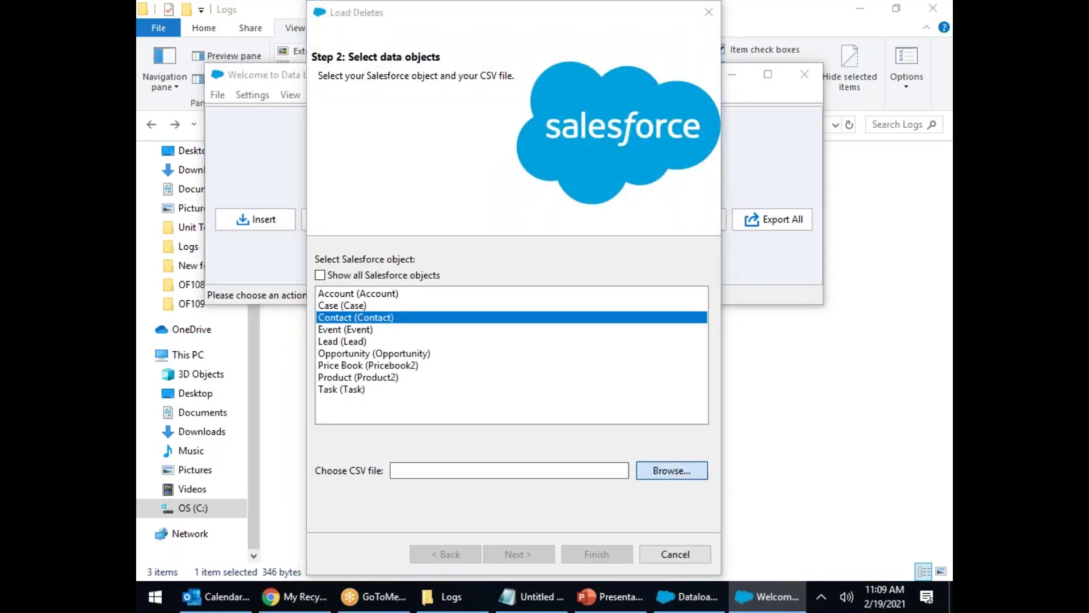
{"action": "left_click", "coordinate": [499, 135]}
{"action": "left_click", "coordinate": [498, 153]}
{"action": "double_click", "coordinate": [498, 153]}
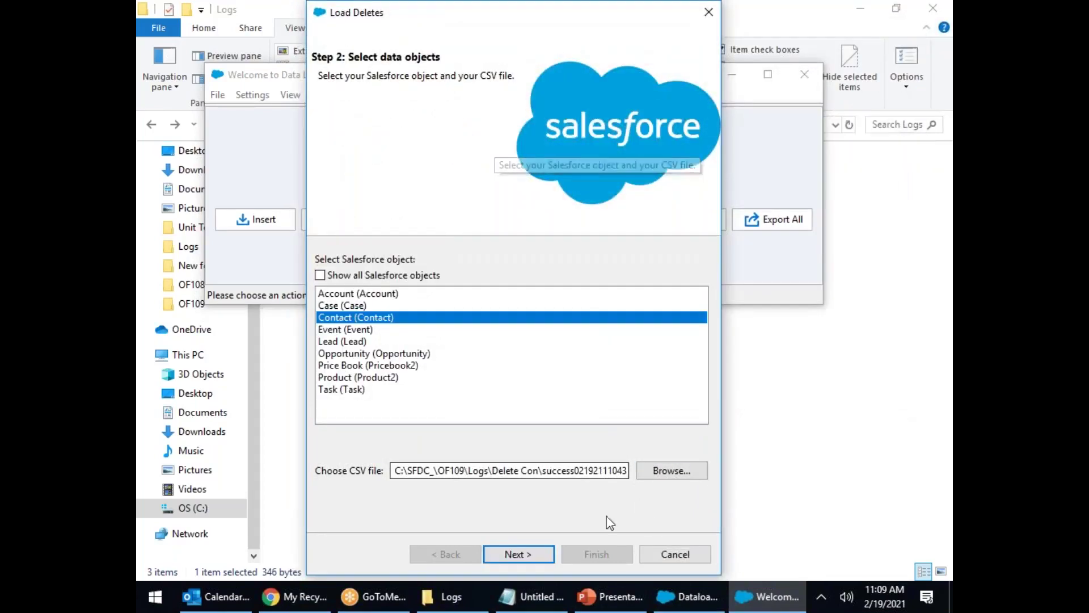
Step: Accept the duplicate STATUS column warning, dismiss the 11-record message, and cancel the load
{"action": "left_click", "coordinate": [520, 553]}
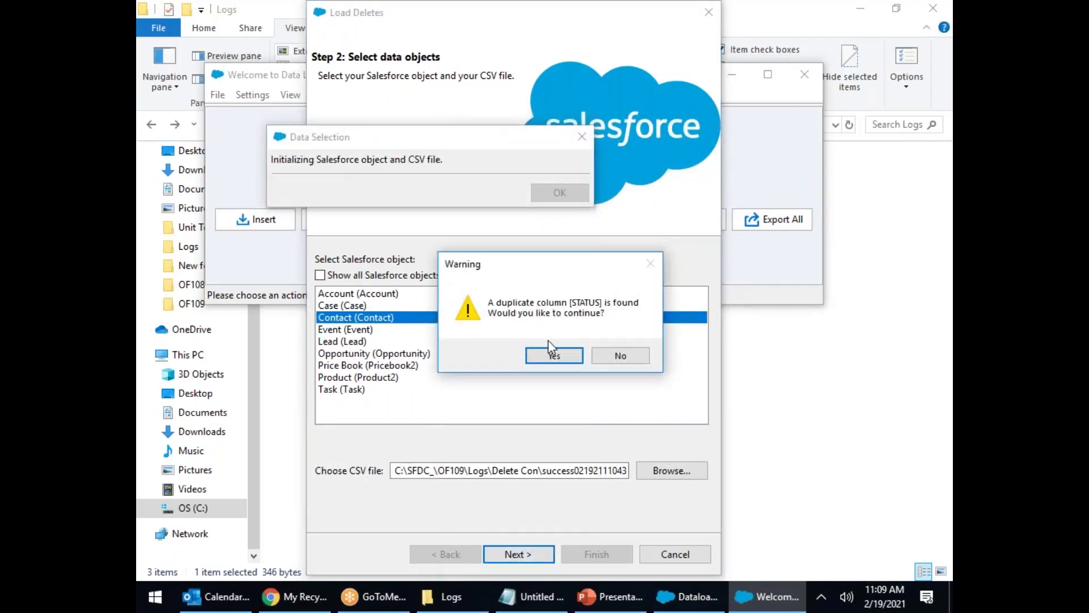
{"action": "left_click", "coordinate": [551, 355]}
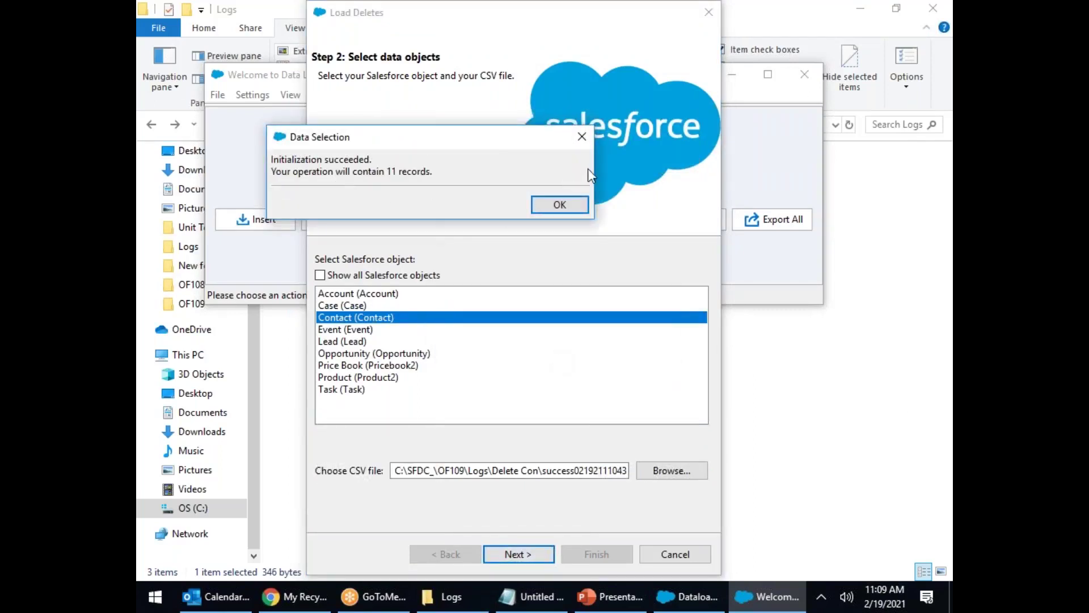
{"action": "left_click", "coordinate": [583, 136]}
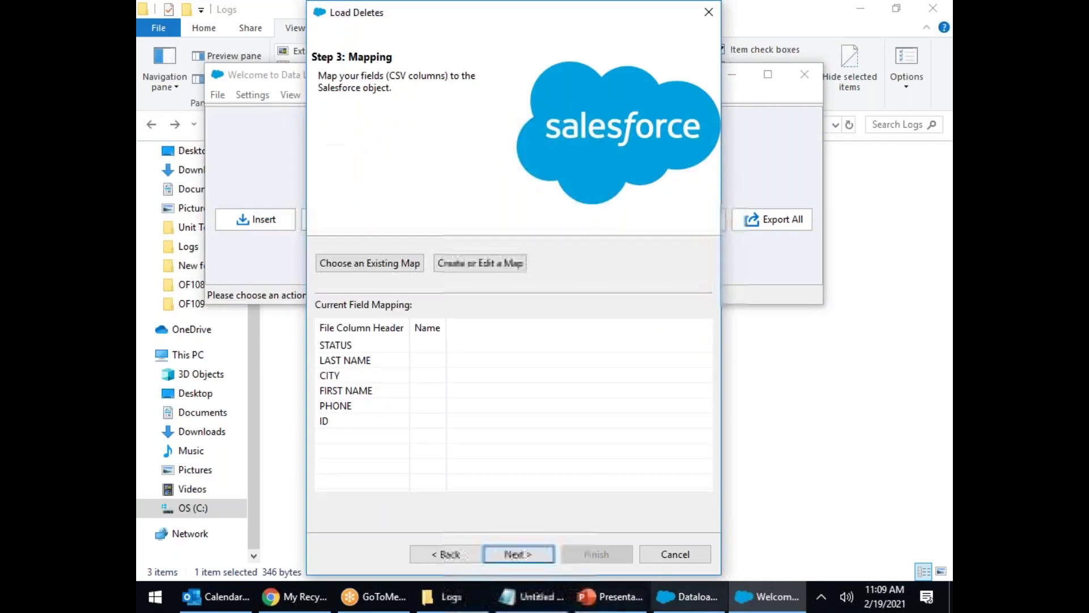
{"action": "left_click", "coordinate": [675, 554]}
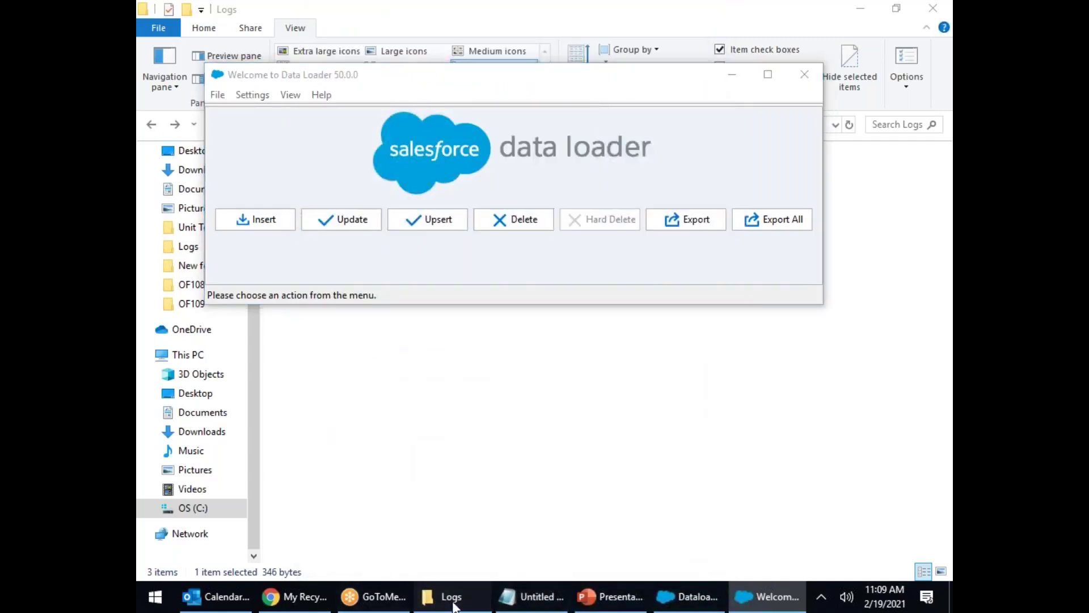
{"action": "left_click", "coordinate": [452, 602]}
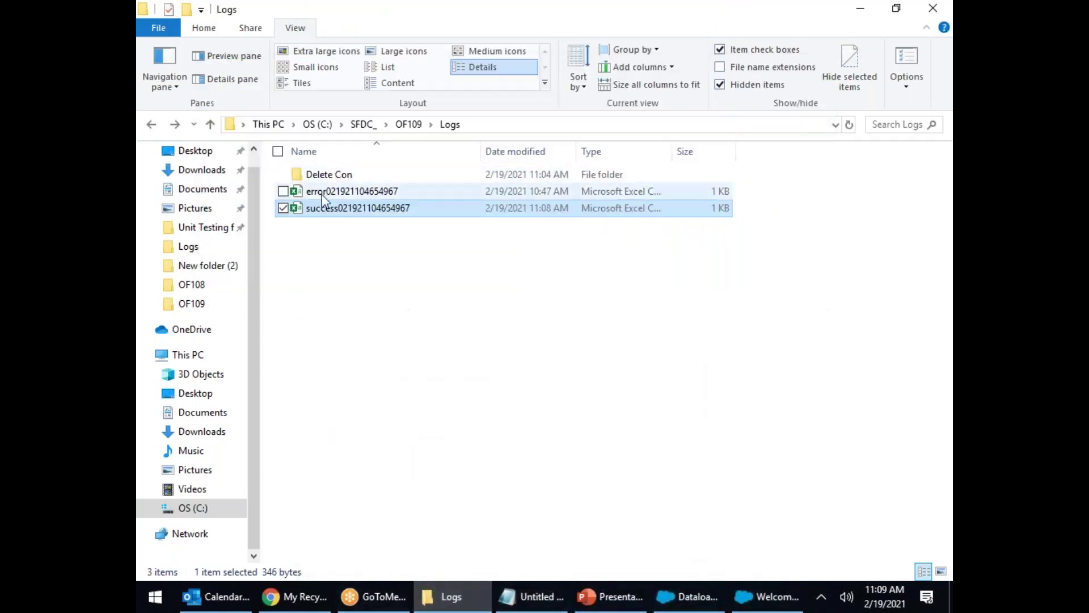
Step: Check the contact IDs in the success CSV in Excel, then close it
{"action": "double_click", "coordinate": [369, 211]}
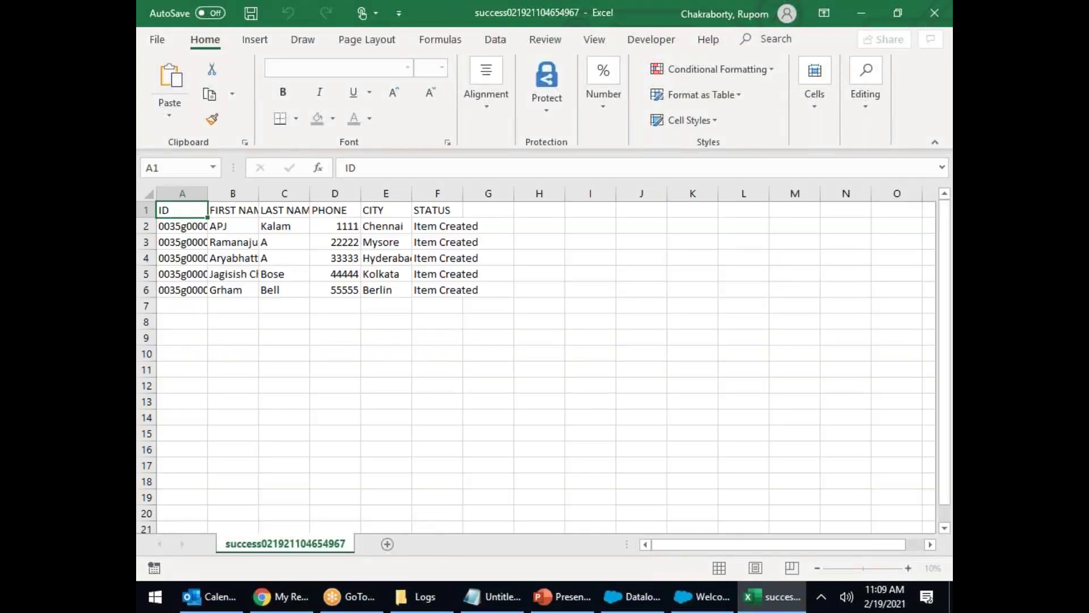
{"action": "left_click", "coordinate": [196, 250]}
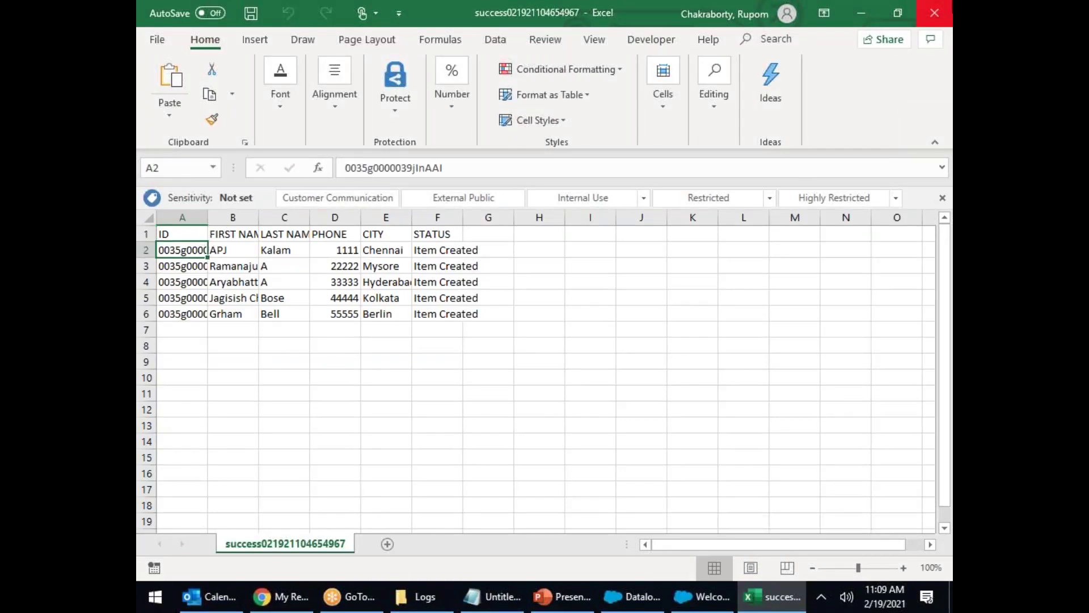
{"action": "left_click", "coordinate": [934, 13]}
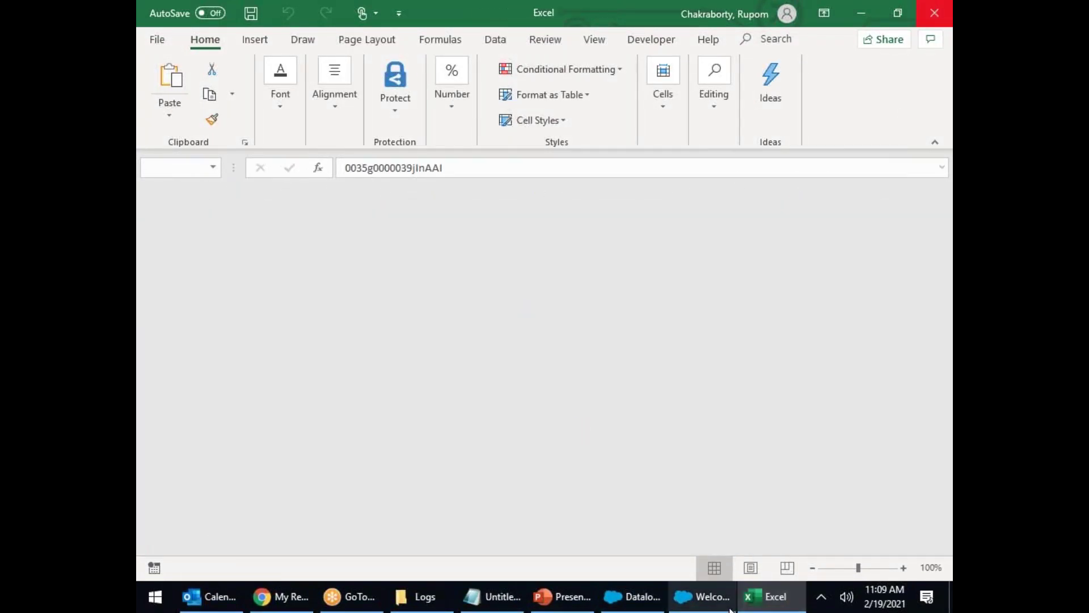
Step: Start a Contact delete load from the Logs success CSV, initializing 5 records
{"action": "left_click", "coordinate": [729, 607]}
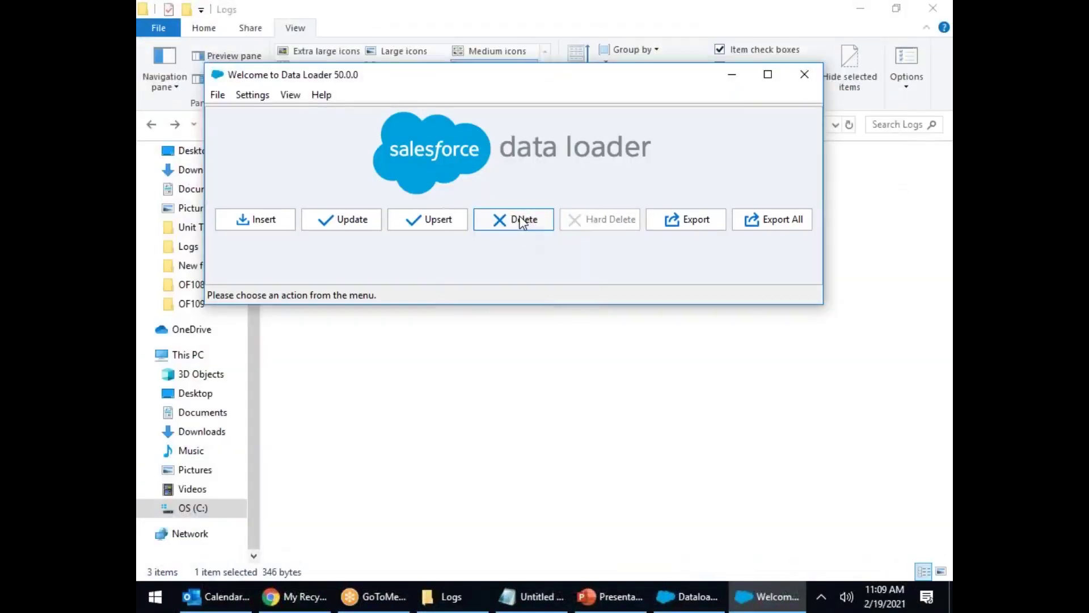
{"action": "left_click", "coordinate": [536, 228]}
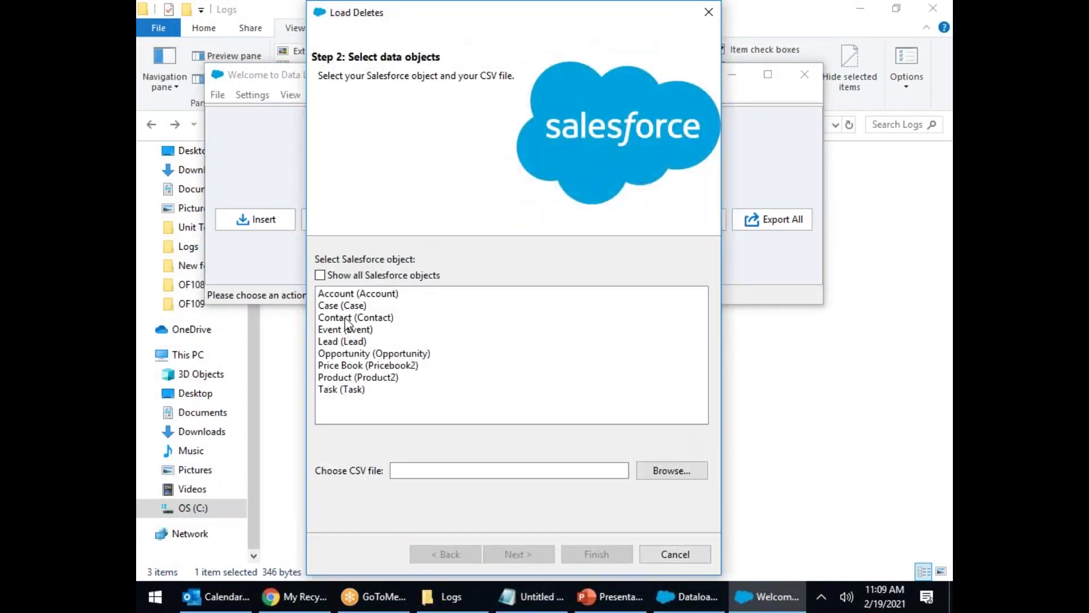
{"action": "left_click", "coordinate": [348, 318]}
{"action": "left_click", "coordinate": [678, 470]}
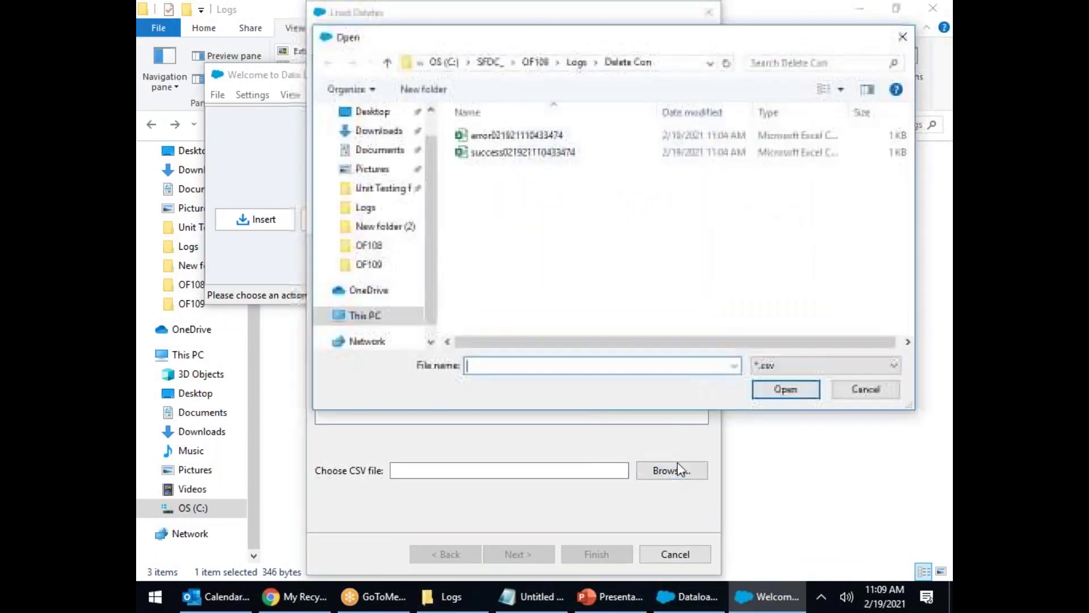
{"action": "left_click", "coordinate": [578, 63]}
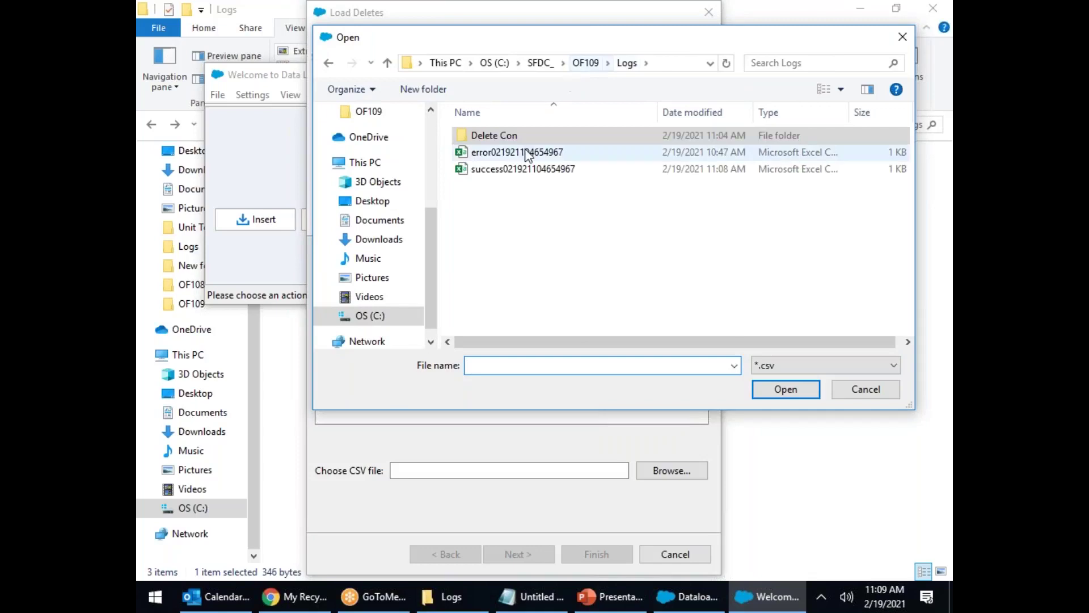
{"action": "double_click", "coordinate": [508, 169]}
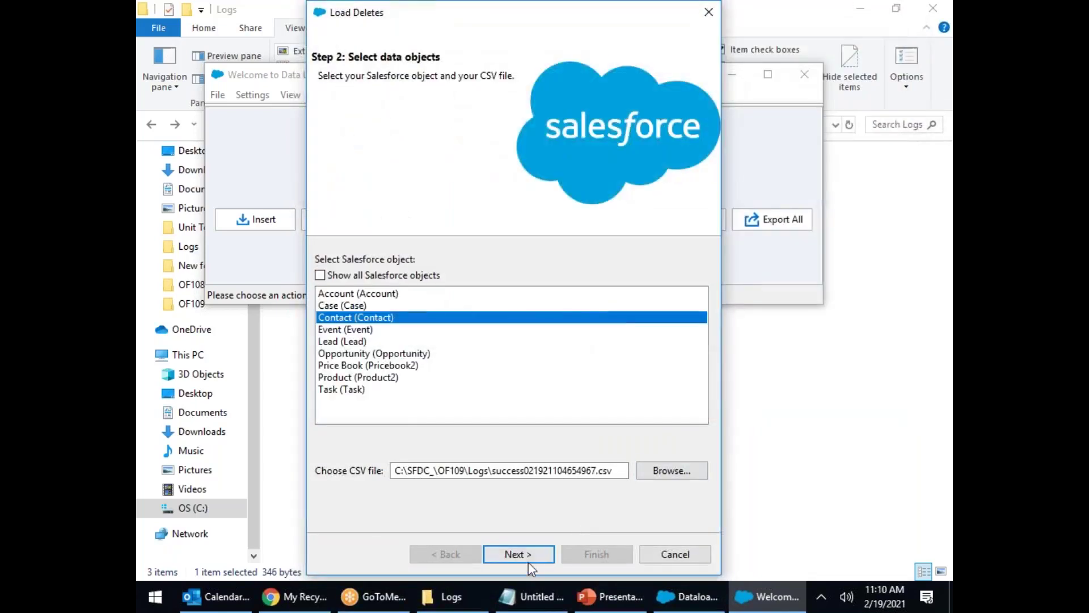
{"action": "left_click", "coordinate": [529, 559]}
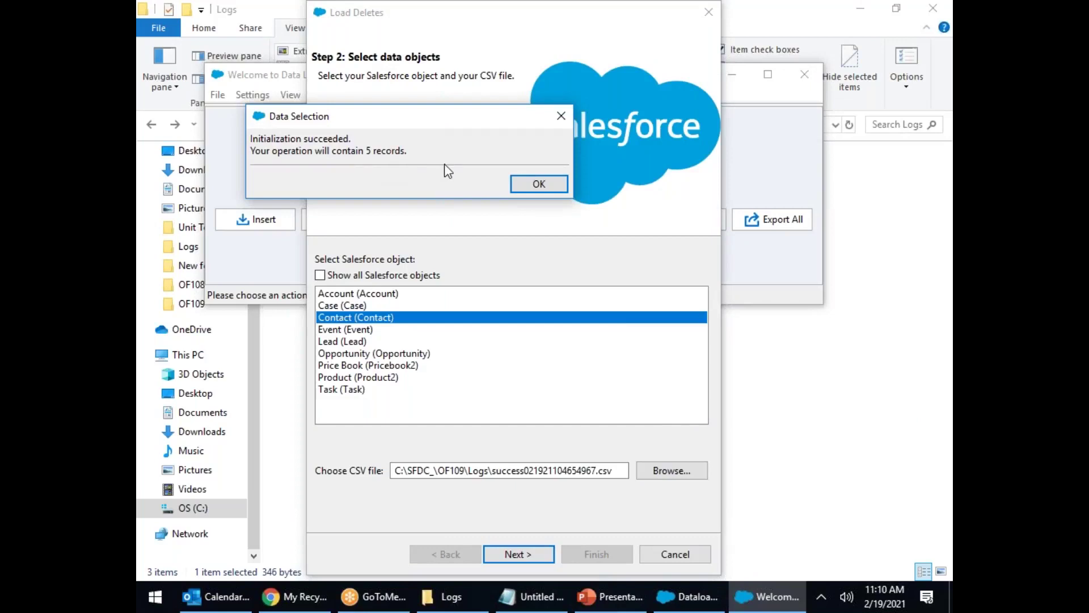
{"action": "left_click", "coordinate": [556, 185]}
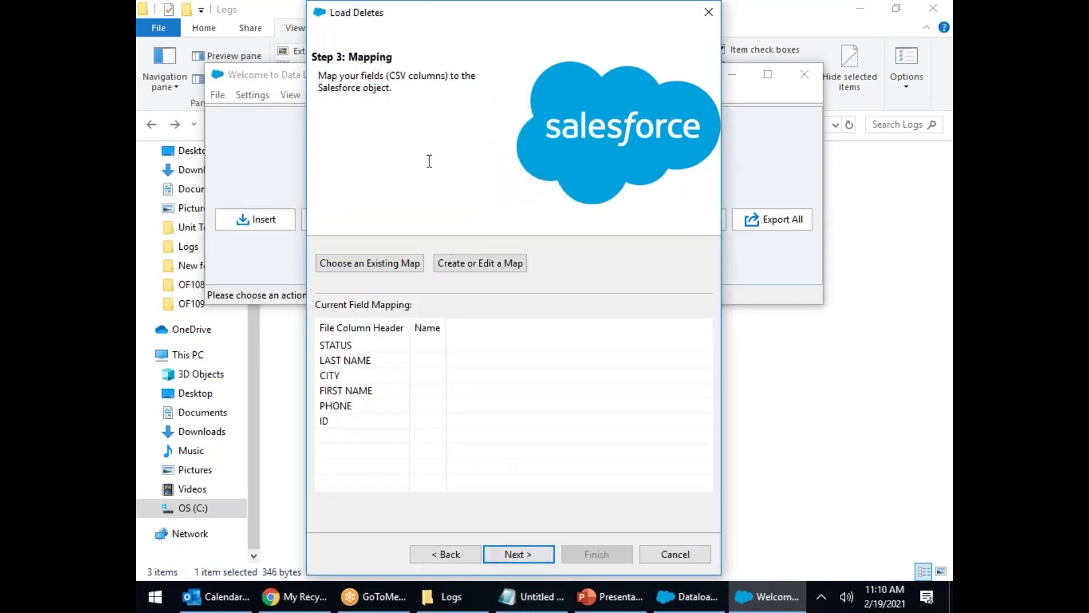
Step: Map the ID column to Id and run the delete, confirming both warnings for 5 successes
{"action": "left_click", "coordinate": [494, 271]}
{"action": "left_click_drag", "start_coordinate": [281, 228], "coordinate": [386, 431]}
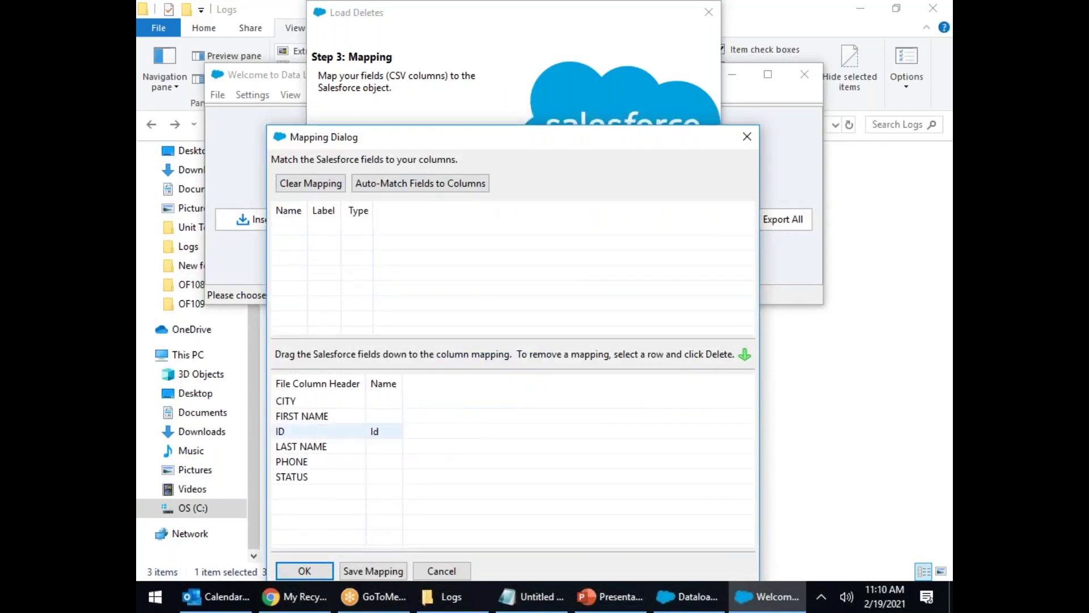
{"action": "left_click", "coordinate": [303, 572]}
{"action": "left_click", "coordinate": [525, 553]}
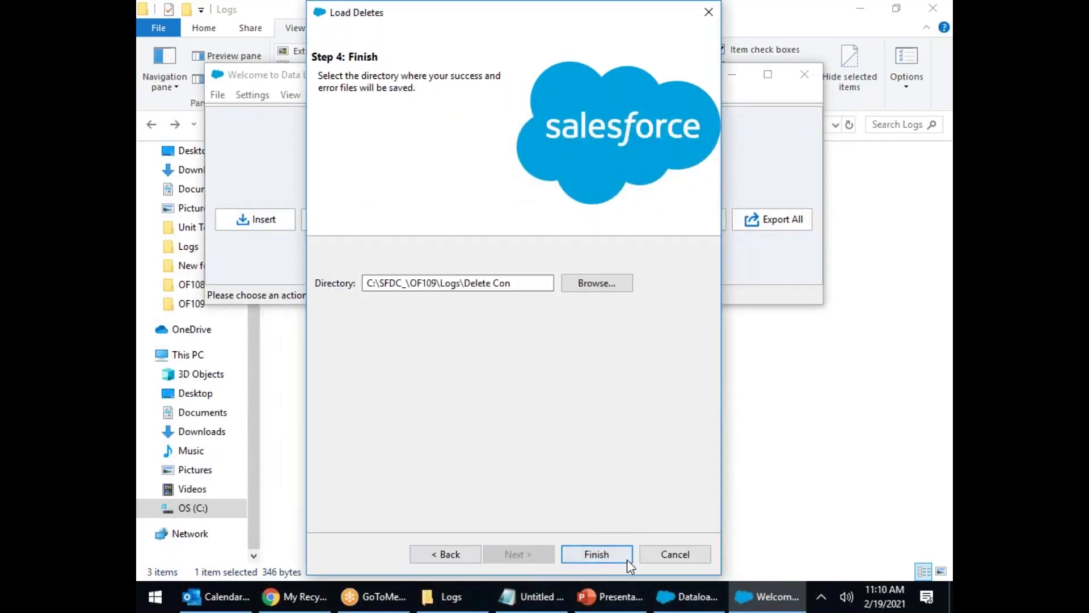
{"action": "left_click", "coordinate": [626, 558]}
{"action": "left_click", "coordinate": [596, 355]}
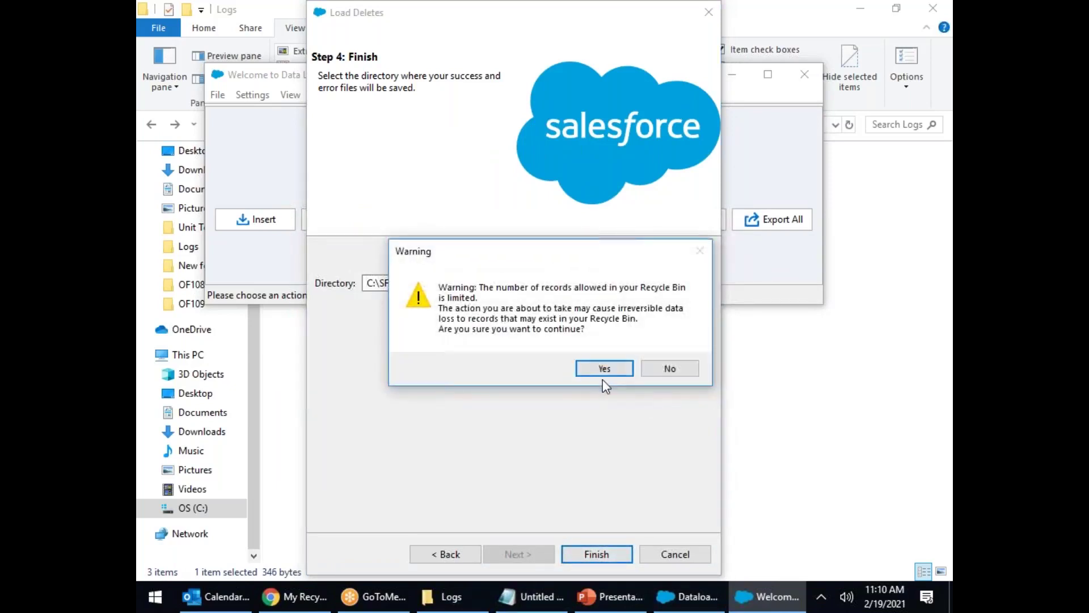
{"action": "left_click", "coordinate": [606, 368]}
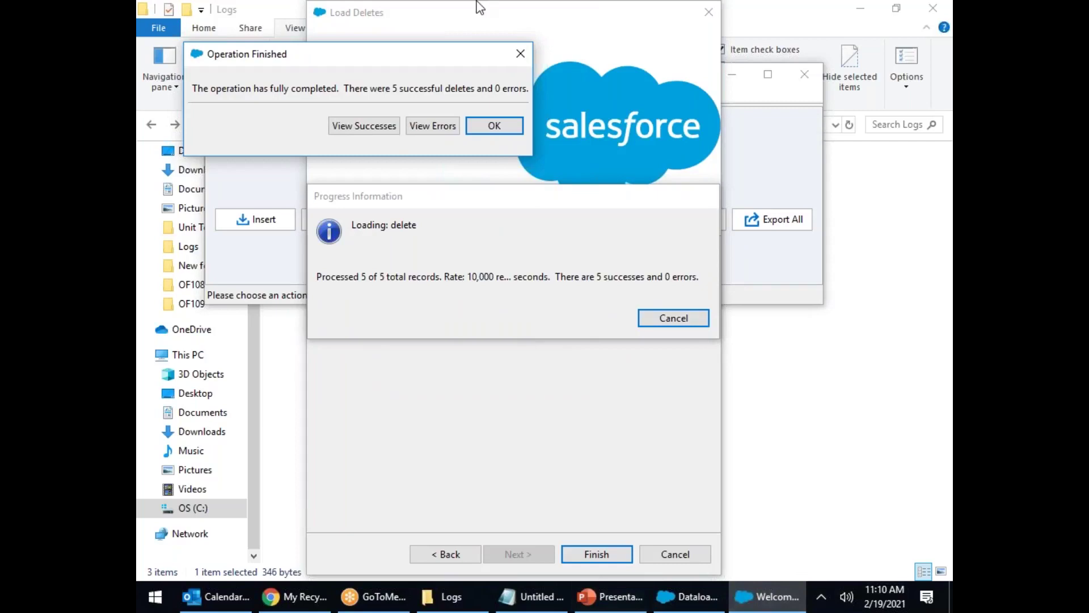
{"action": "left_click", "coordinate": [514, 133]}
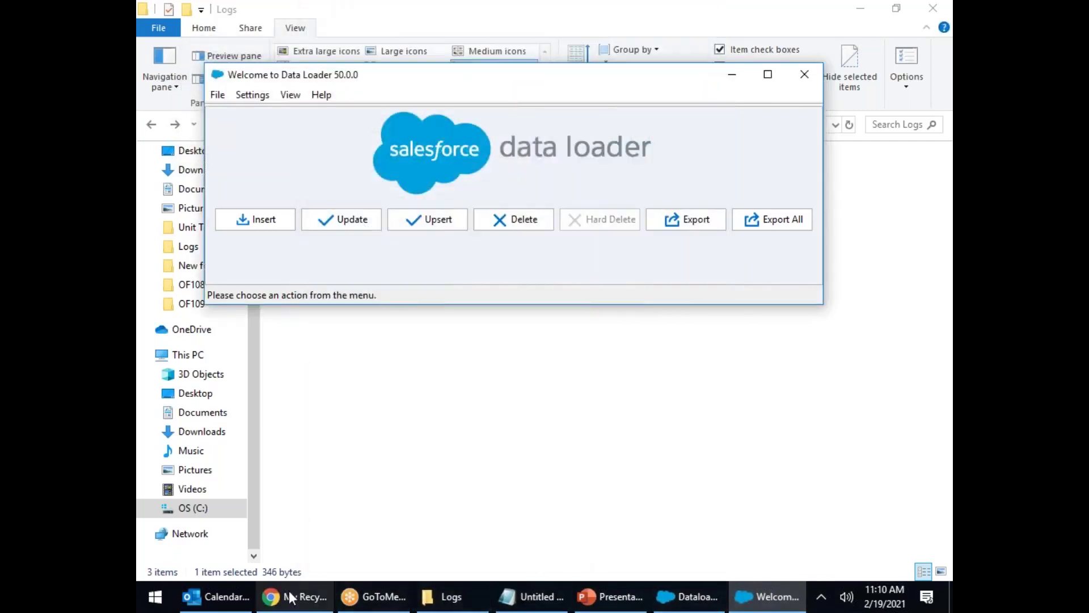
{"action": "left_click", "coordinate": [301, 596]}
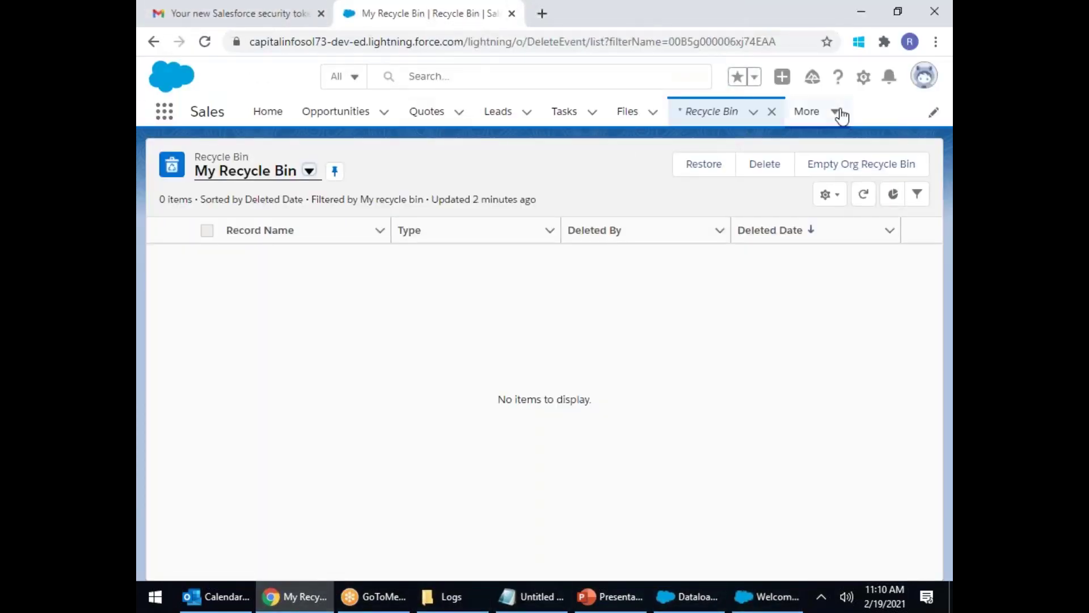
Step: Reload My Recycle Bin to list the five contacts just deleted
{"action": "left_click", "coordinate": [713, 112]}
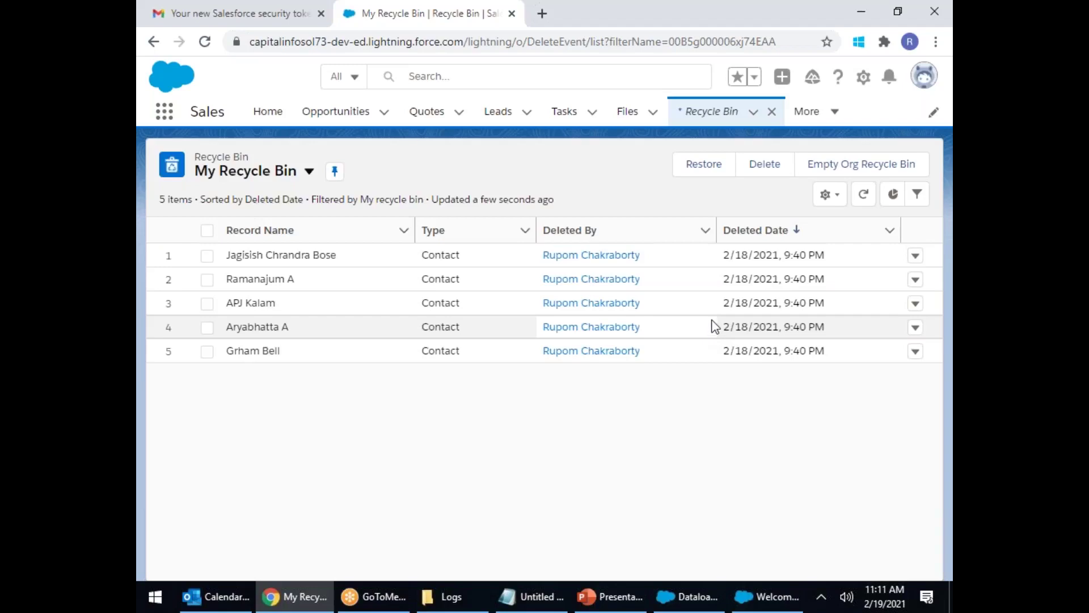
Step: Set up an export of Contact records to C:\SFDC_\OF109\CONExport and advance to the query step
{"action": "left_click", "coordinate": [767, 596]}
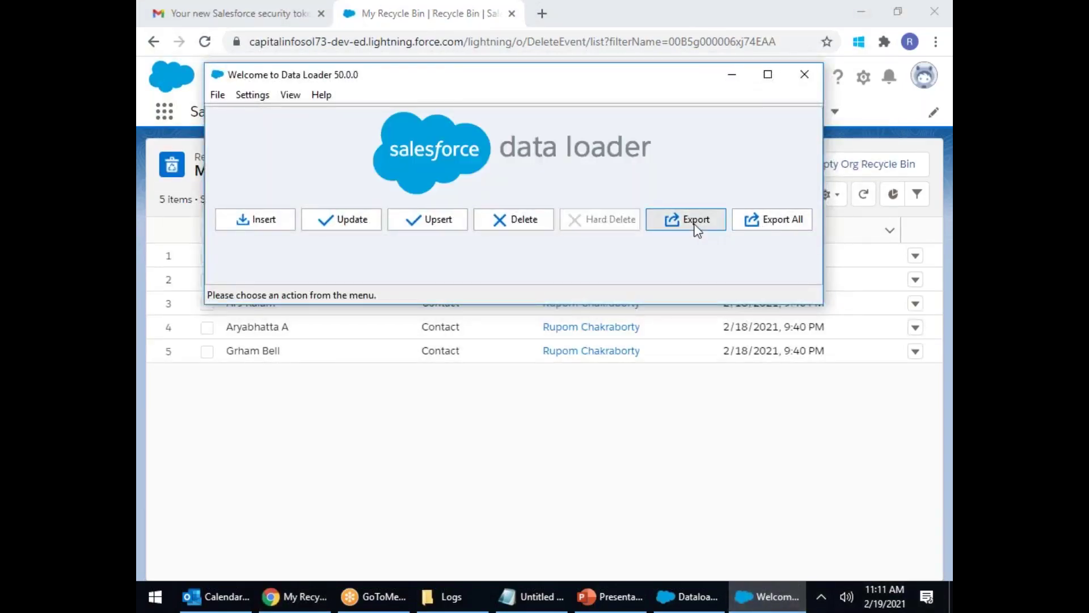
{"action": "left_click", "coordinate": [695, 225]}
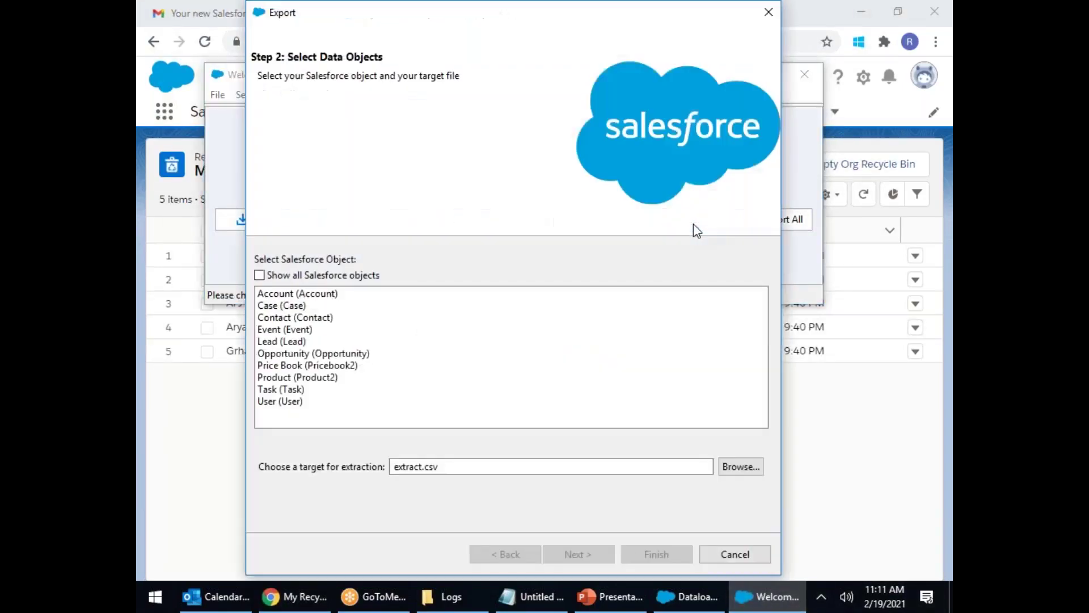
{"action": "left_click", "coordinate": [287, 318]}
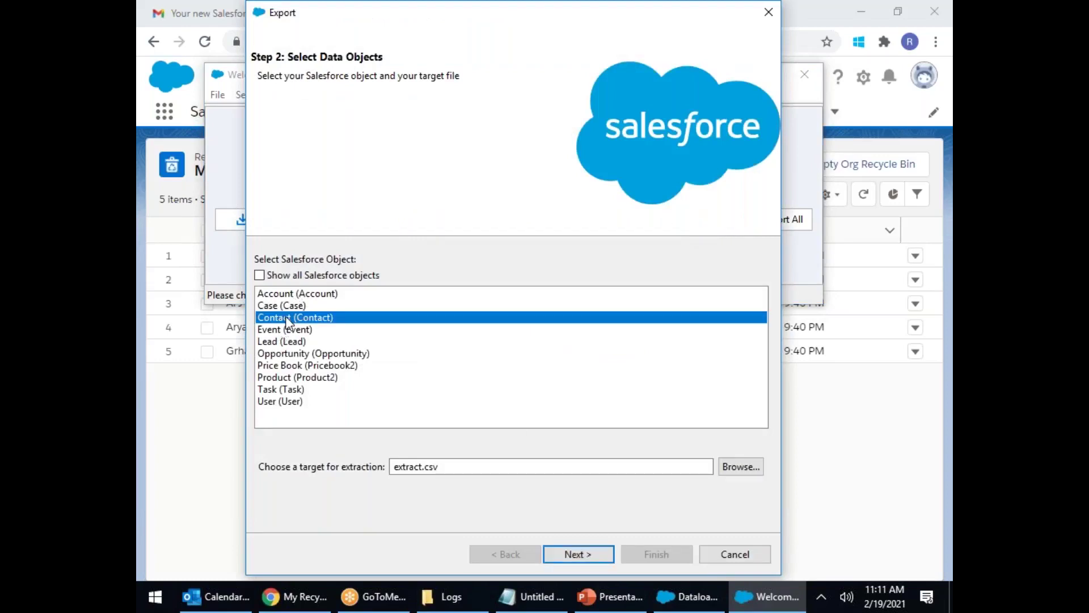
{"action": "left_click", "coordinate": [740, 466]}
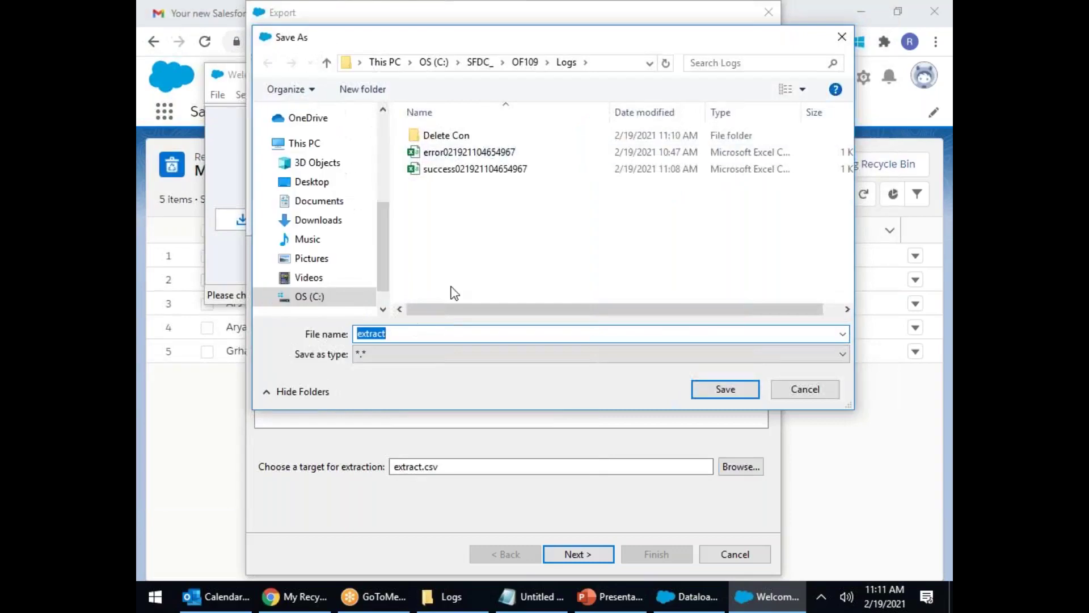
{"action": "left_click", "coordinate": [525, 63]}
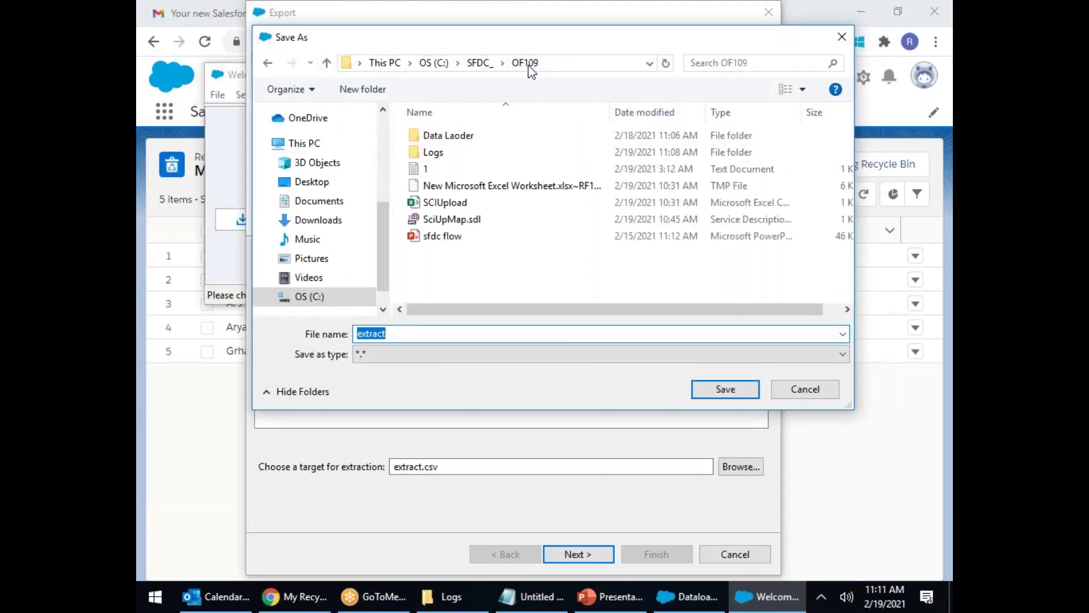
{"action": "type", "text": "CONExport"}
{"action": "left_click", "coordinate": [725, 392]}
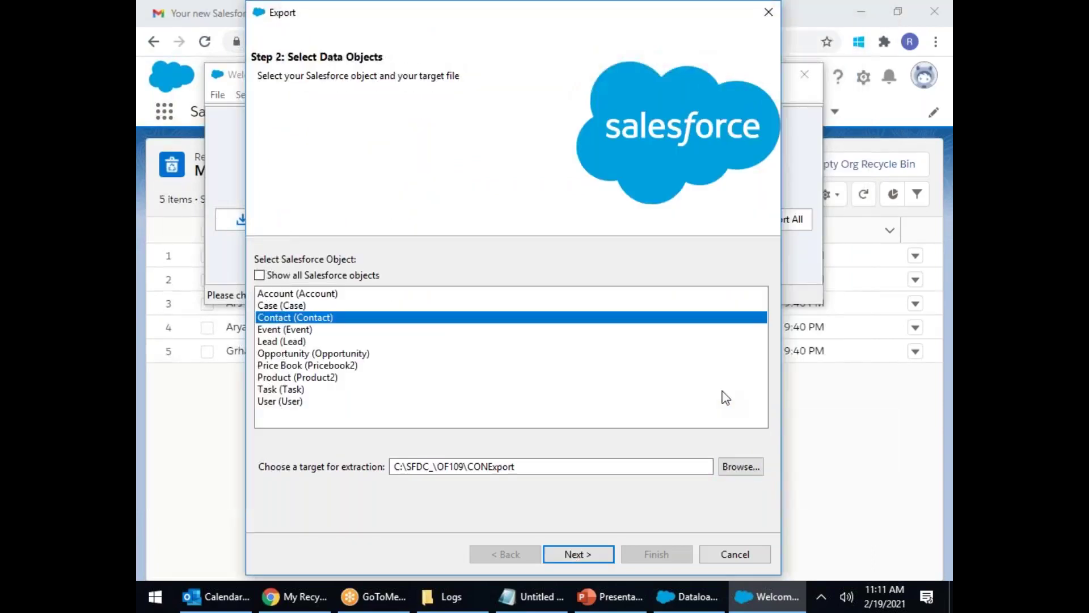
{"action": "left_click", "coordinate": [596, 554]}
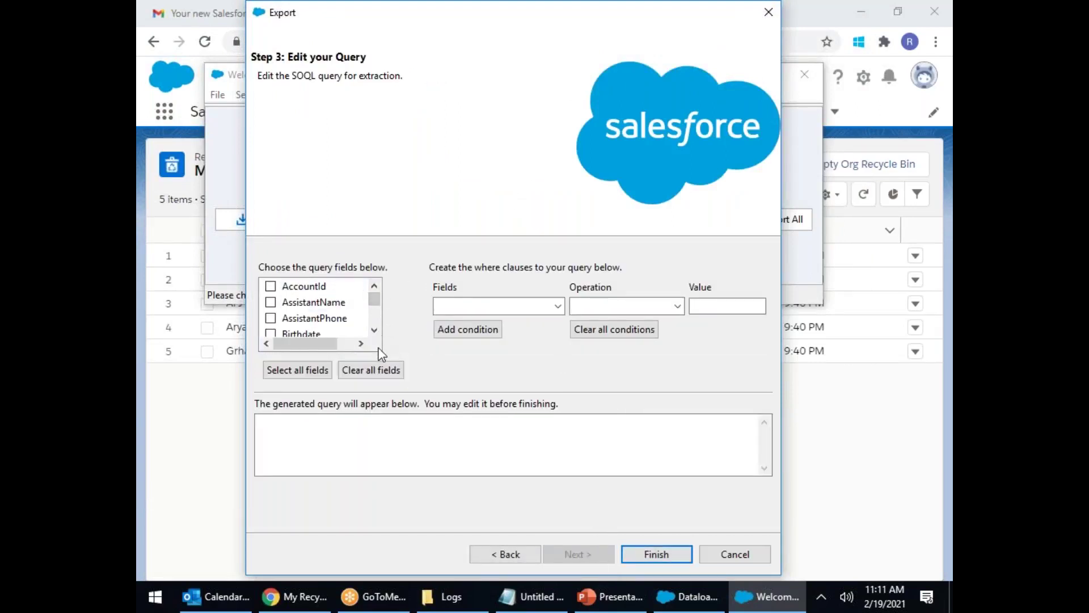
Step: Include the Id field in the Contact export query
{"action": "mouse_move", "coordinate": [381, 302]}
{"action": "left_mouse_down"}
{"action": "mouse_move", "coordinate": [375, 318]}
{"action": "mouse_move", "coordinate": [377, 287]}
{"action": "left_mouse_up"}
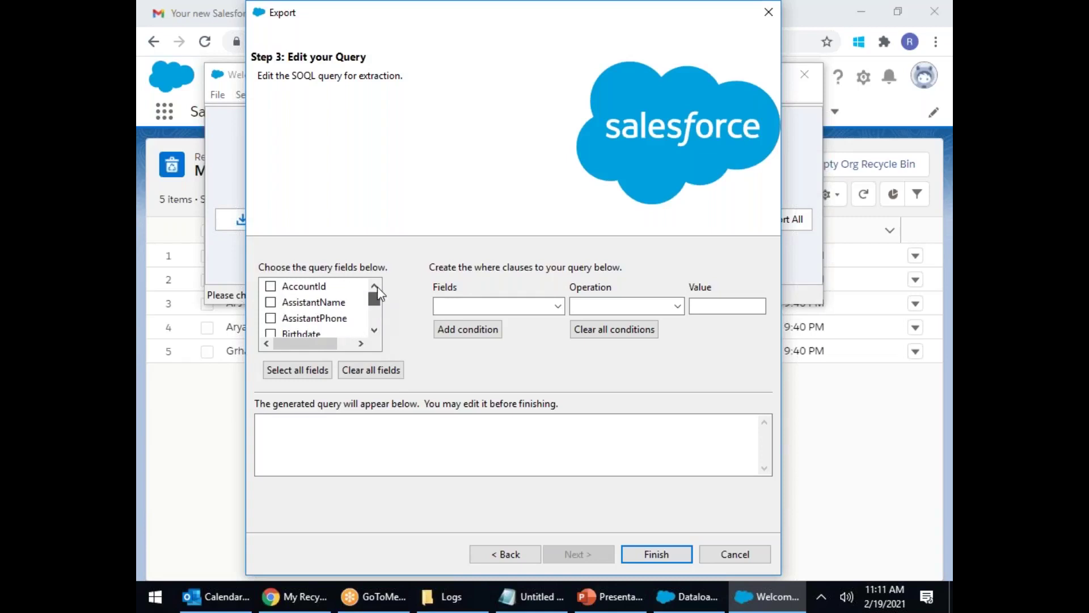
{"action": "left_click", "coordinate": [374, 330]}
{"action": "left_click", "coordinate": [374, 330]}
{"action": "left_click", "coordinate": [373, 329]}
{"action": "left_click", "coordinate": [374, 330]}
{"action": "left_click", "coordinate": [373, 329]}
{"action": "left_click", "coordinate": [374, 330]}
{"action": "left_click", "coordinate": [272, 302]}
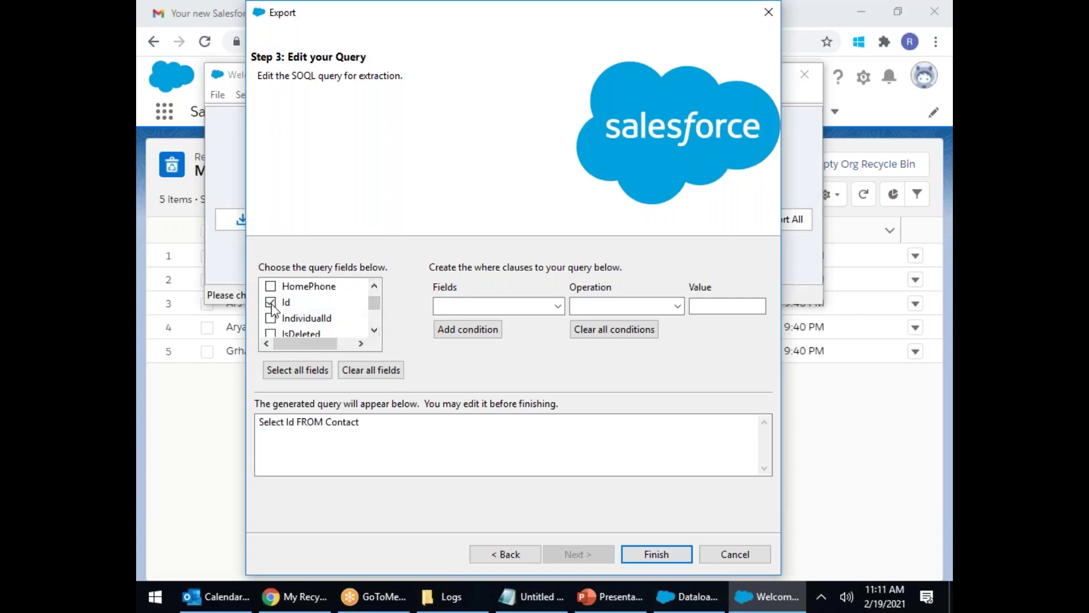
Step: Start a MailingCity filter condition, initially set to equals 'mum'
{"action": "left_click", "coordinate": [559, 307]}
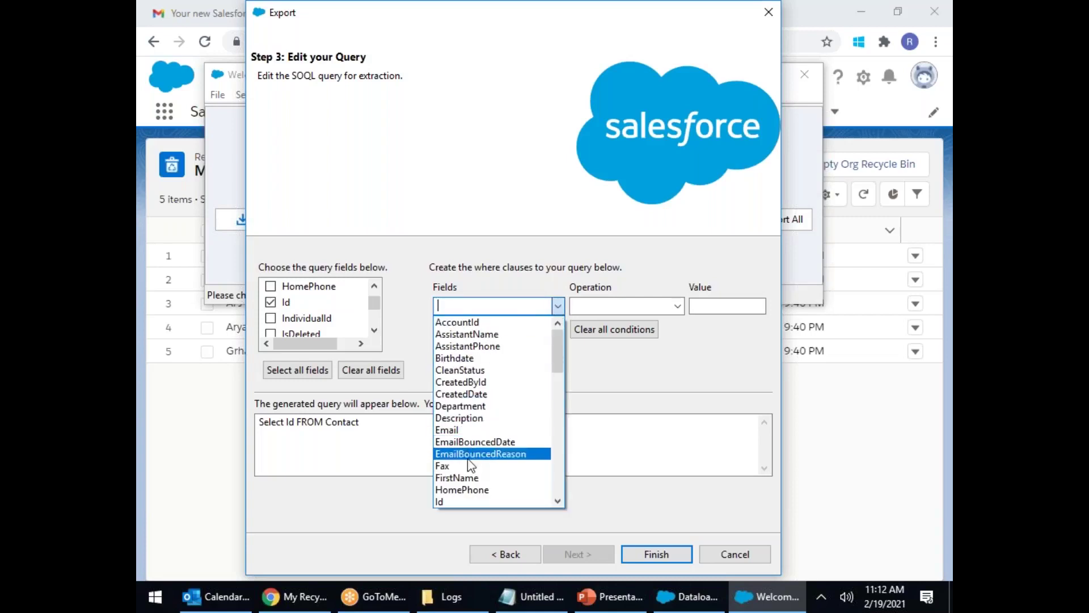
{"action": "scroll", "coordinate": [481, 468], "scroll_direction": "down", "scroll_amount": 4}
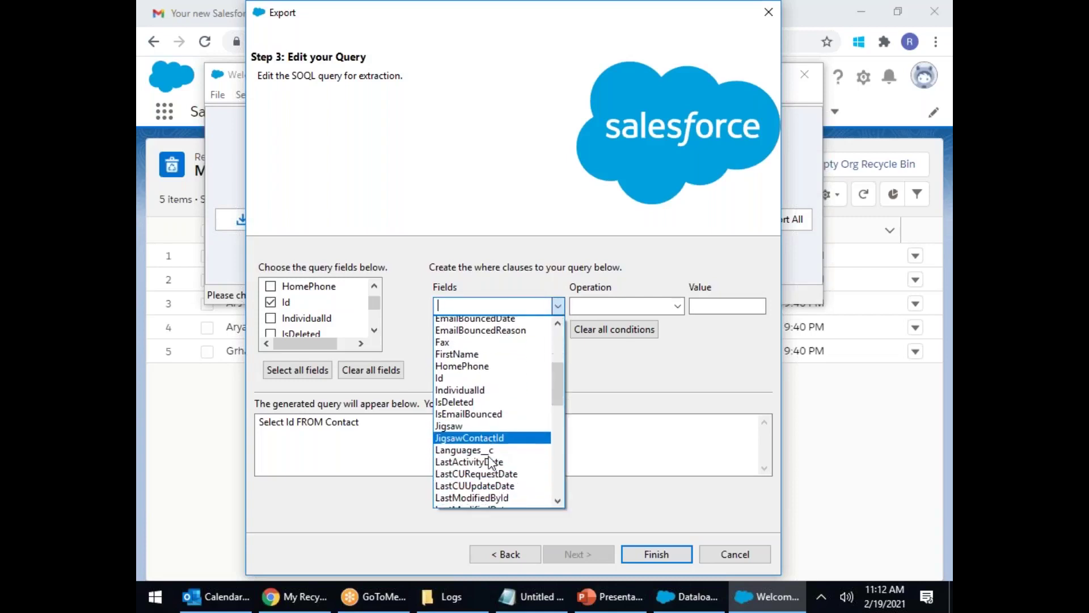
{"action": "scroll", "coordinate": [489, 462], "scroll_direction": "down", "scroll_amount": 3}
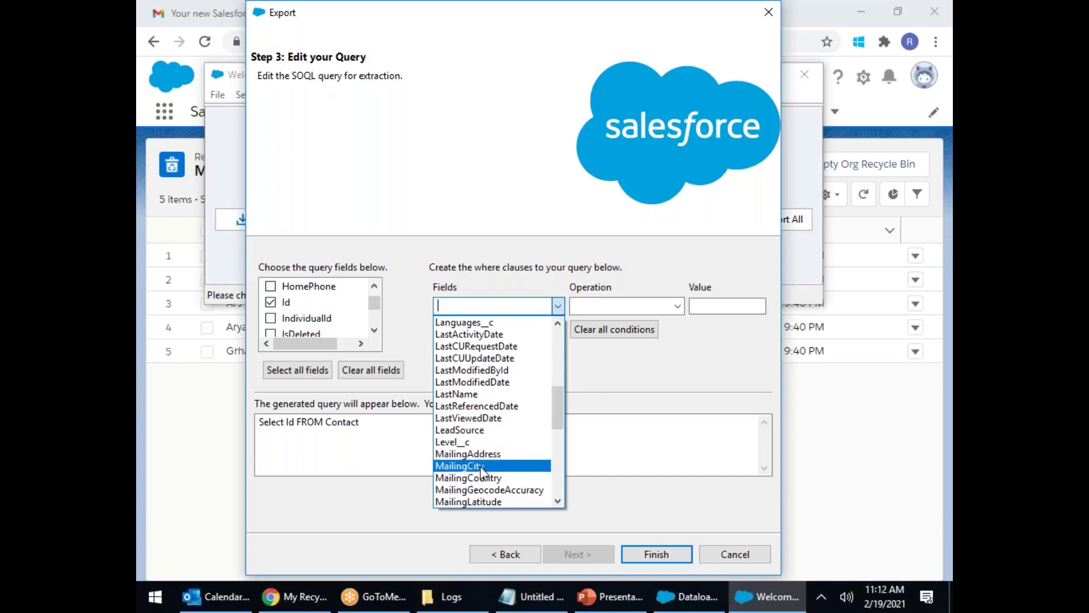
{"action": "left_click", "coordinate": [482, 462]}
{"action": "left_click", "coordinate": [637, 302]}
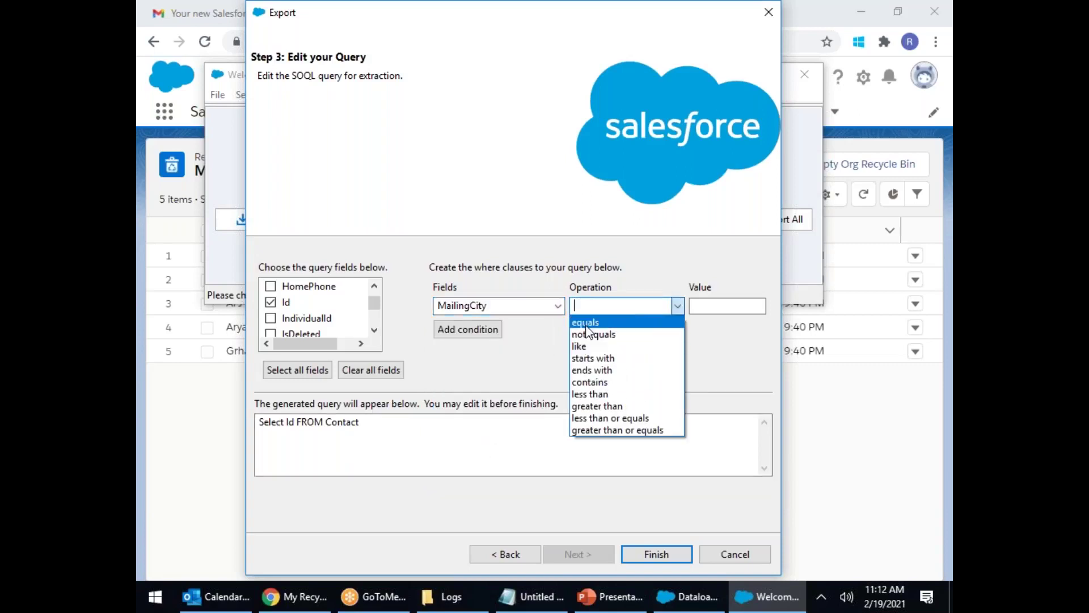
{"action": "left_click", "coordinate": [606, 319]}
{"action": "left_click", "coordinate": [710, 305]}
{"action": "type", "text": "mum"}
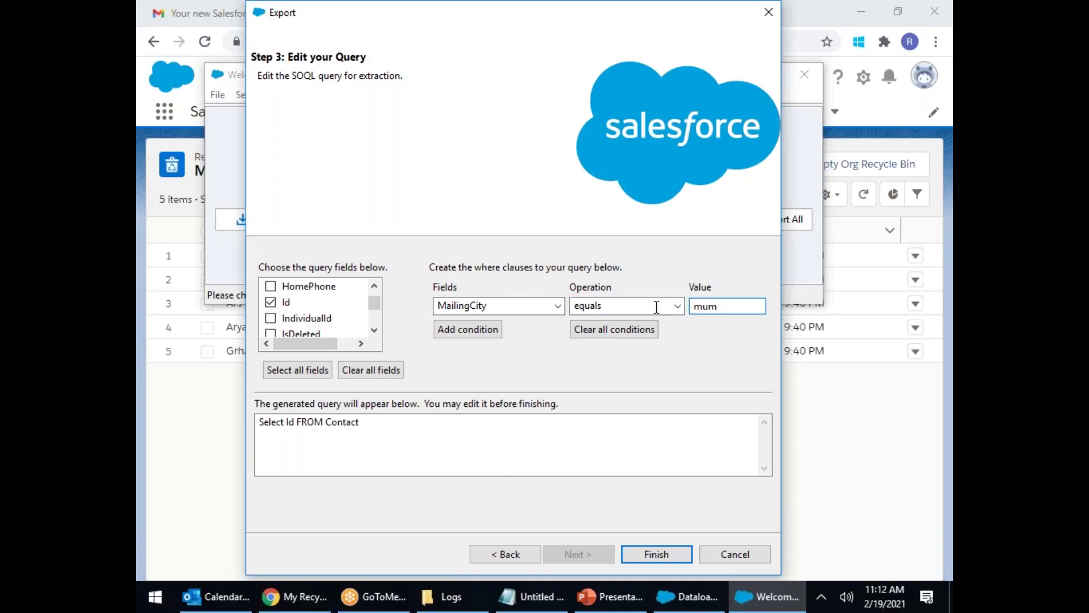
Step: Change the condition to MailingCity contains 'a' and add it to the query
{"action": "left_click", "coordinate": [678, 306]}
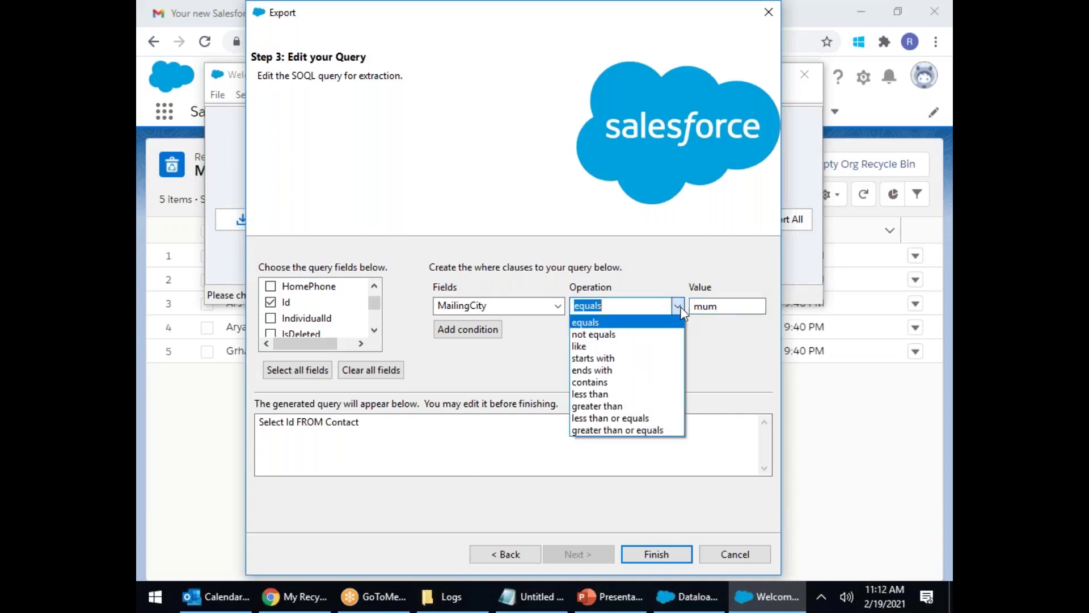
{"action": "left_click", "coordinate": [593, 381]}
{"action": "left_click_drag", "start_coordinate": [735, 306], "coordinate": [689, 307]}
{"action": "type", "text": "a"}
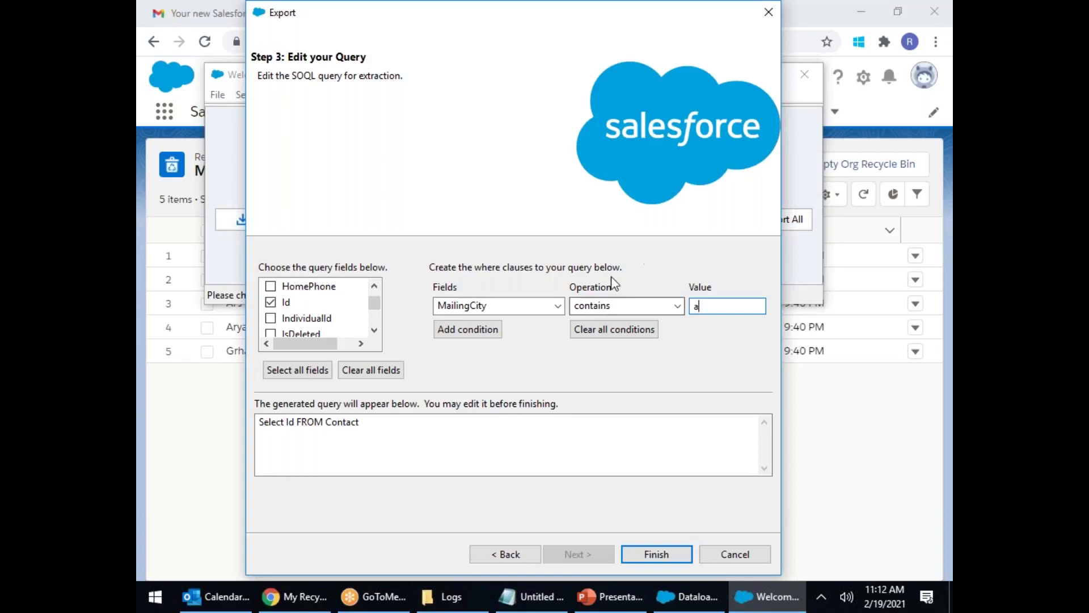
{"action": "left_click", "coordinate": [468, 330]}
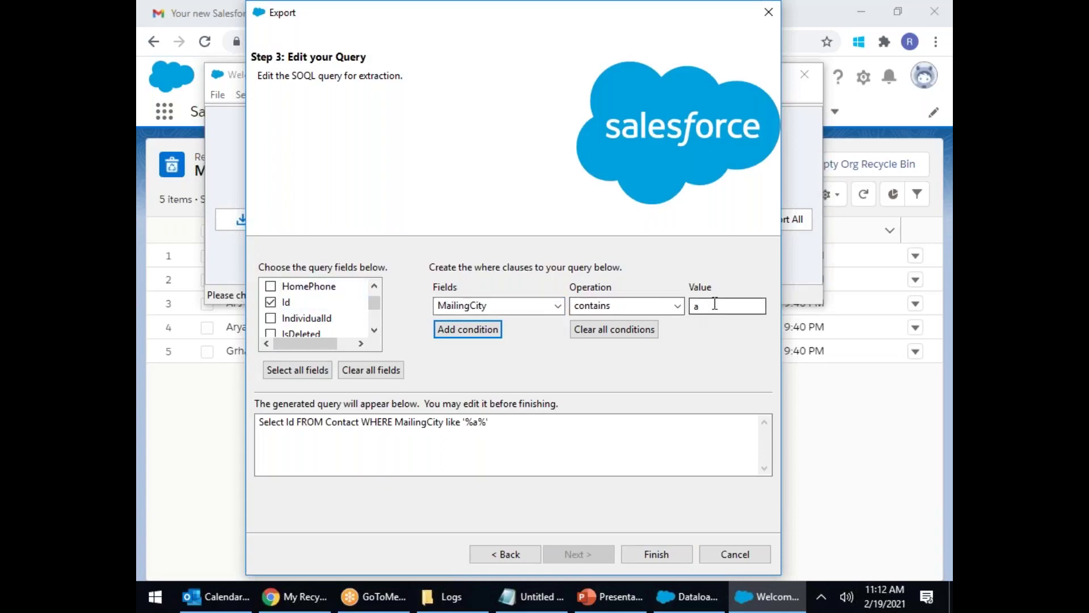
Step: Run the export, extracting 5 Contact records with 0 errors, then return to the Logs folder
{"action": "left_click", "coordinate": [656, 553]}
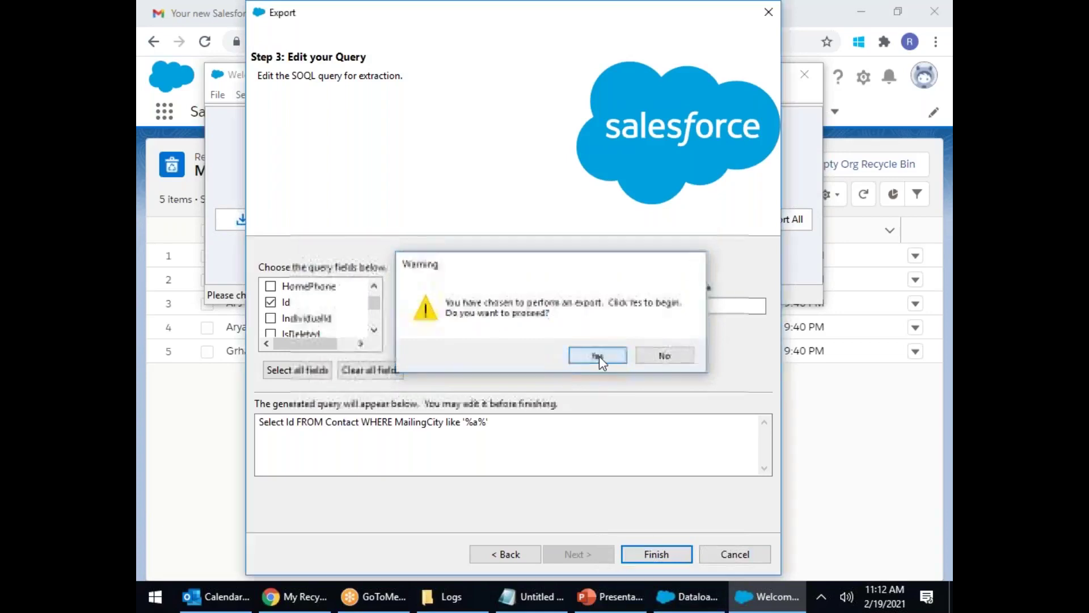
{"action": "left_click", "coordinate": [597, 356]}
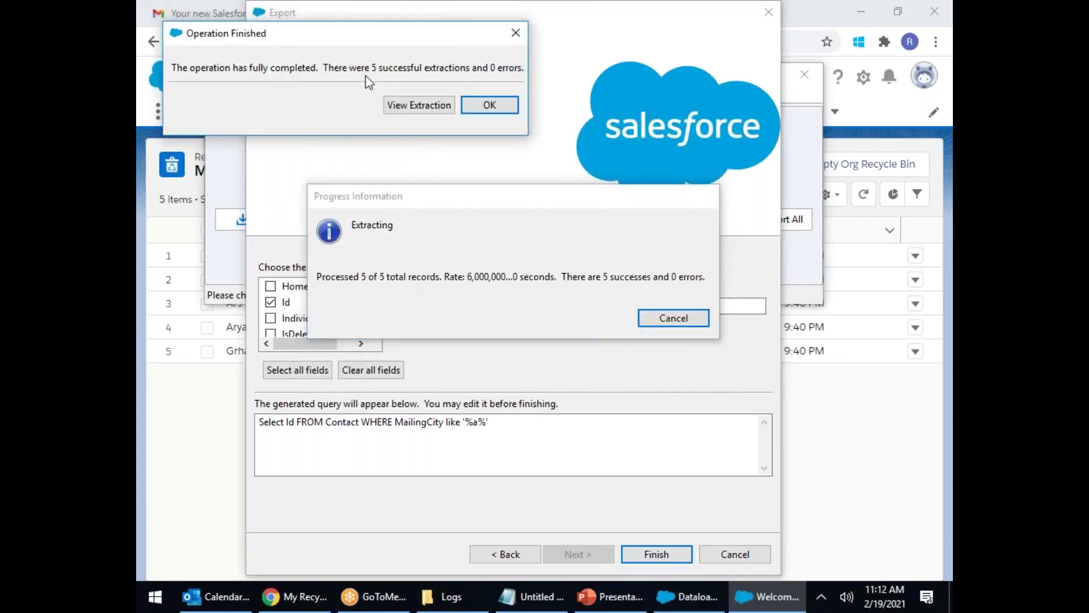
{"action": "left_click", "coordinate": [499, 104]}
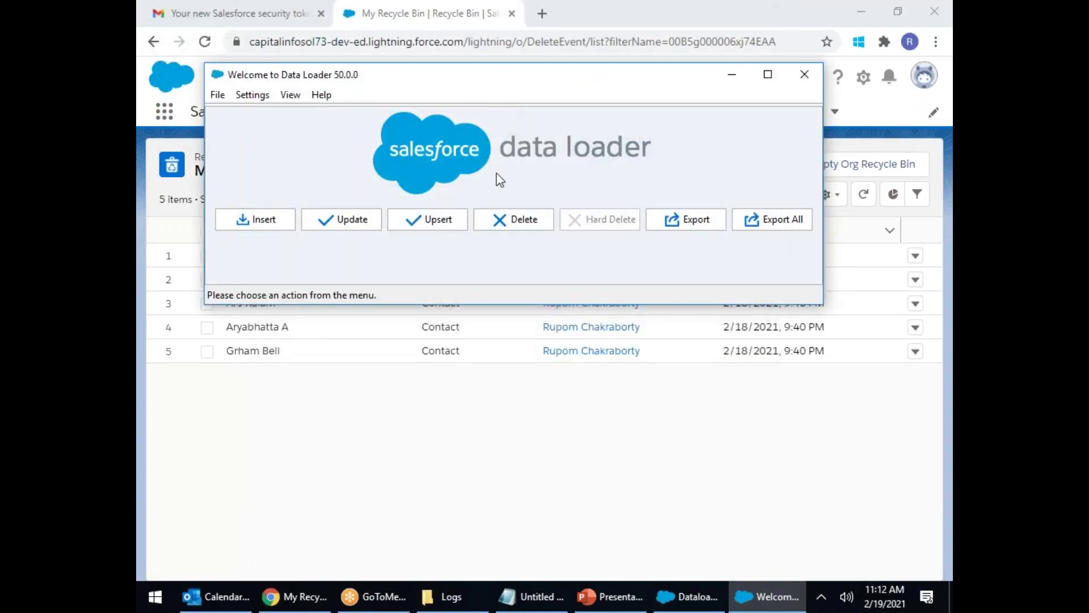
{"action": "left_click", "coordinate": [451, 596]}
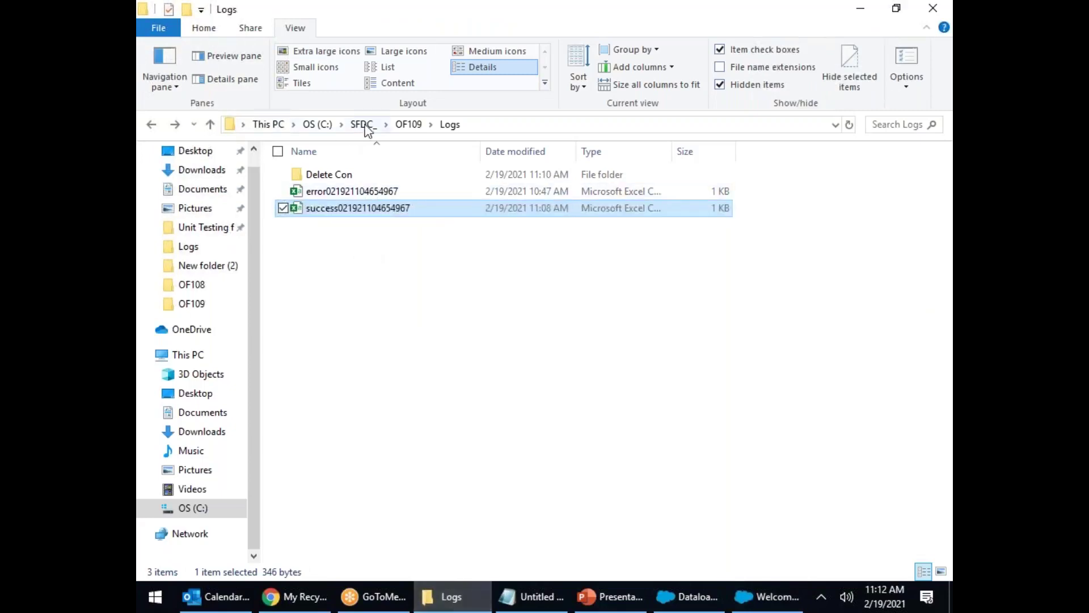
Step: Locate CONExport in the OF109 folder, dismiss the choose-an-app prompt, and launch Excel
{"action": "left_click", "coordinate": [417, 127]}
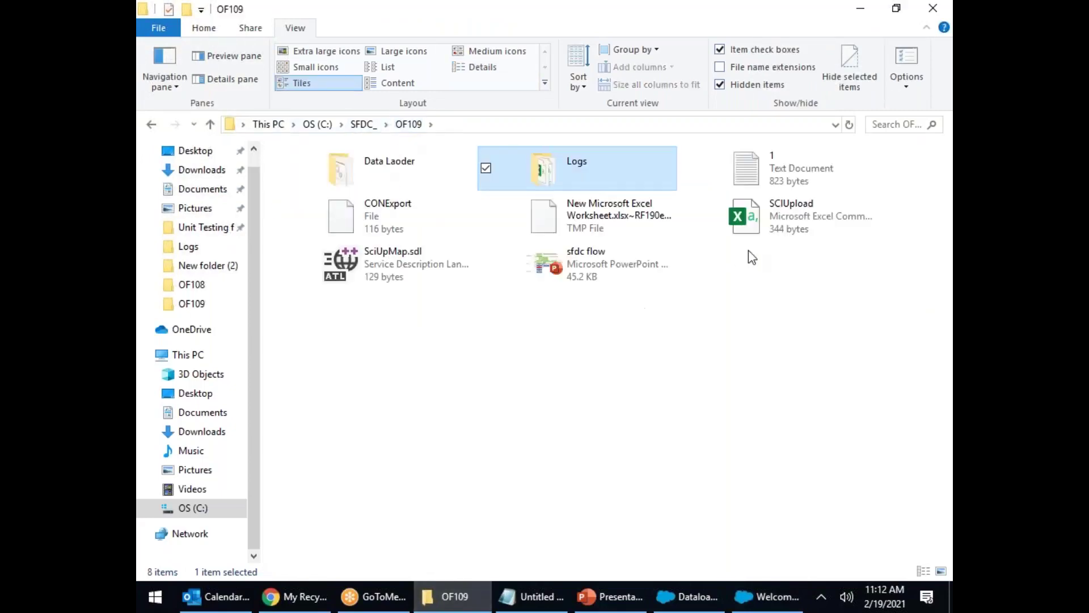
{"action": "left_click", "coordinate": [379, 215]}
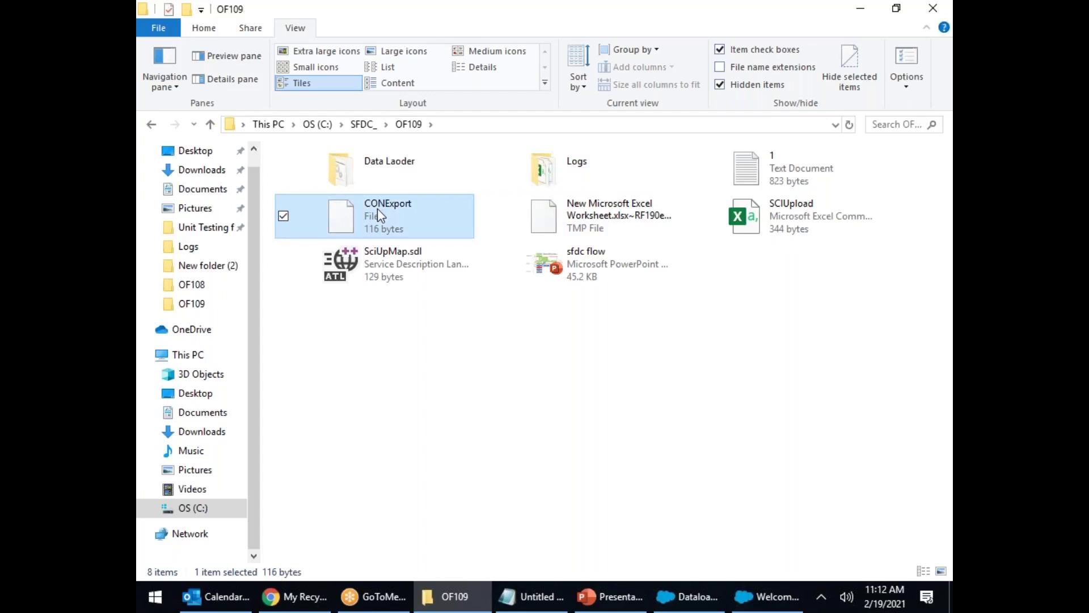
{"action": "double_click", "coordinate": [375, 209]}
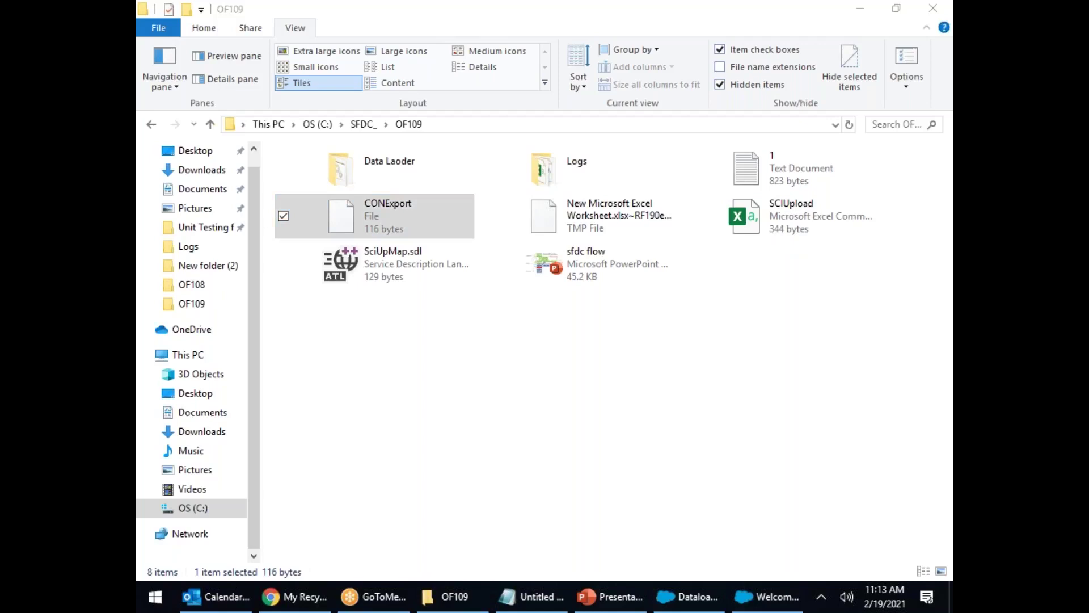
{"action": "scroll", "coordinate": [513, 340], "scroll_direction": "down", "scroll_amount": 8}
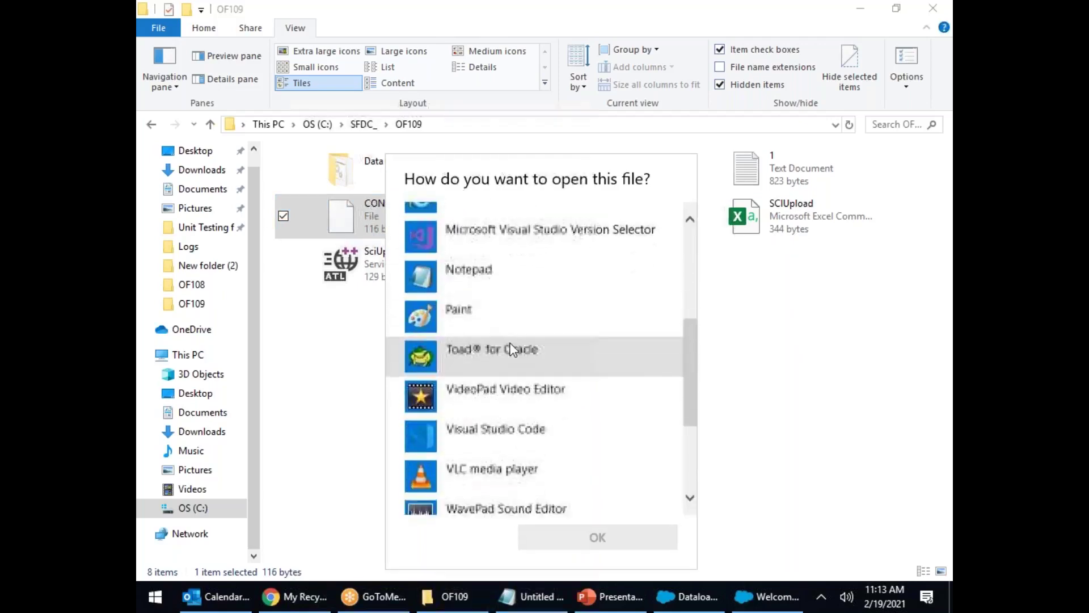
{"action": "left_click", "coordinate": [783, 304]}
{"action": "left_click", "coordinate": [190, 595]}
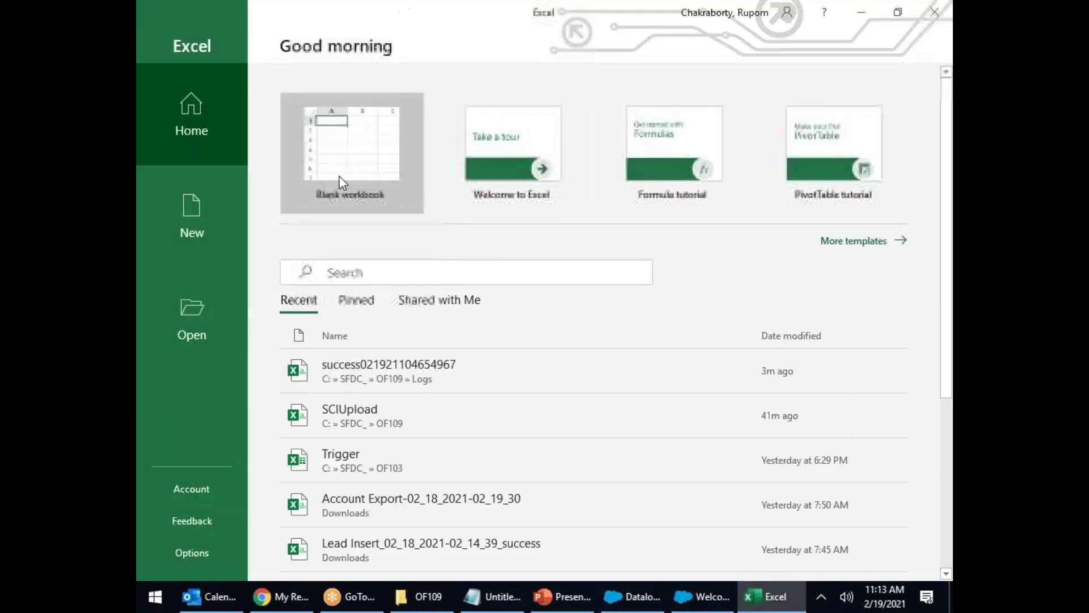
Step: Open CONExport in a blank Excel workbook and autofit column A to the IDs
{"action": "left_click", "coordinate": [340, 167]}
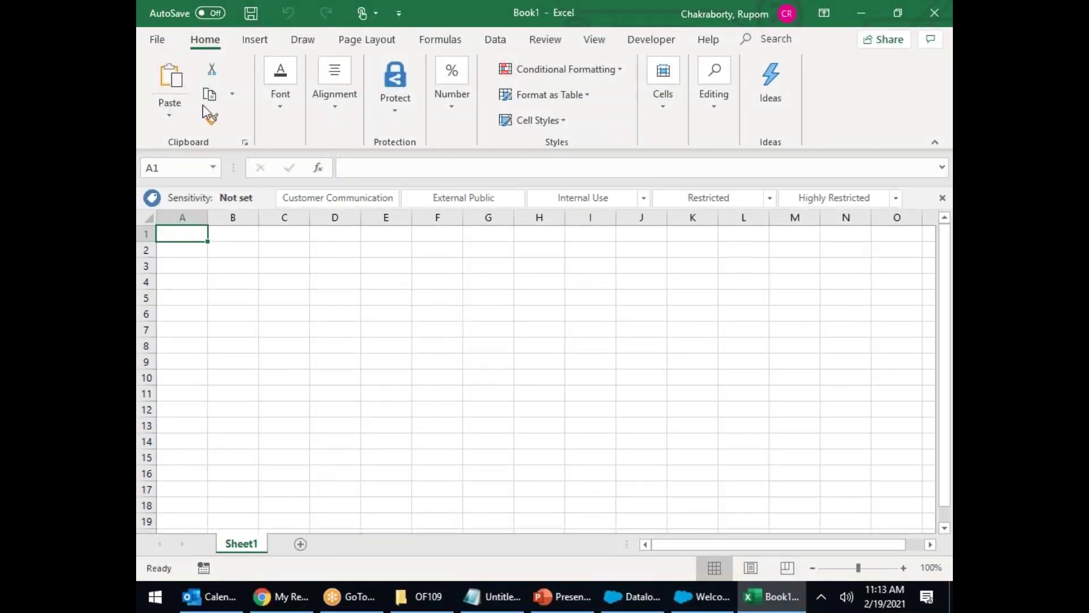
{"action": "left_click", "coordinate": [429, 603]}
{"action": "left_click_drag", "start_coordinate": [395, 213], "coordinate": [607, 431]}
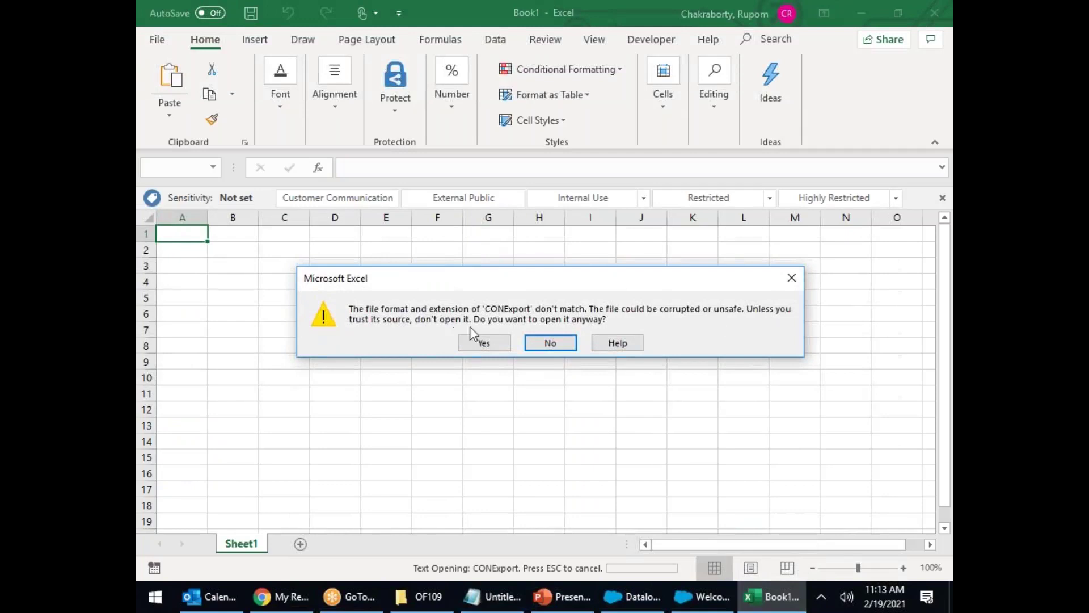
{"action": "left_click", "coordinate": [485, 342]}
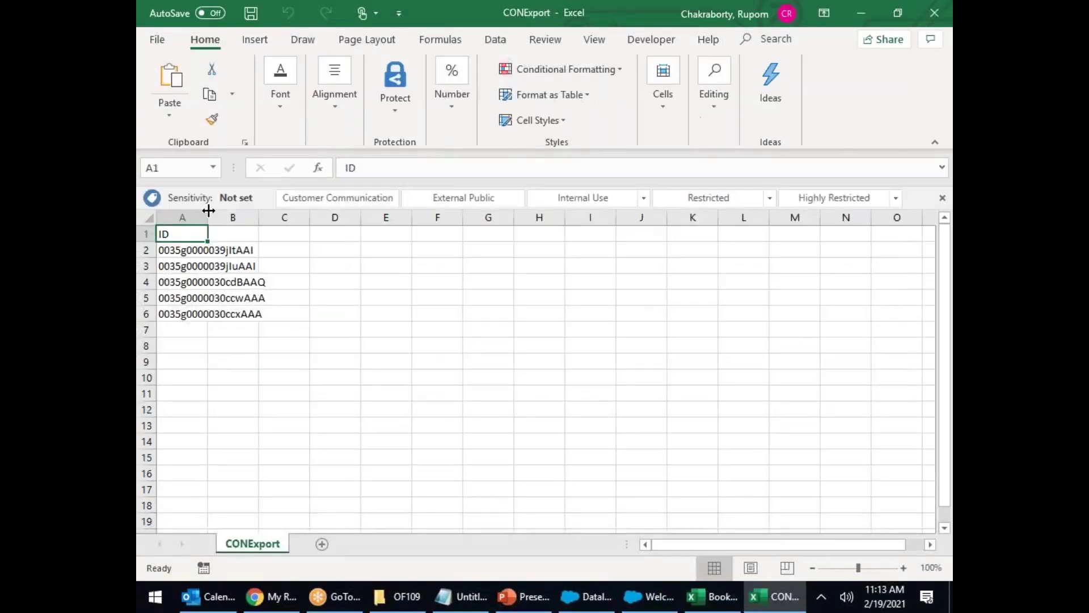
{"action": "double_click", "coordinate": [212, 217]}
Step: Select the five contact IDs in A2:A6 and highlight the first ID in A2 to copy
{"action": "left_click_drag", "start_coordinate": [206, 249], "coordinate": [206, 313]}
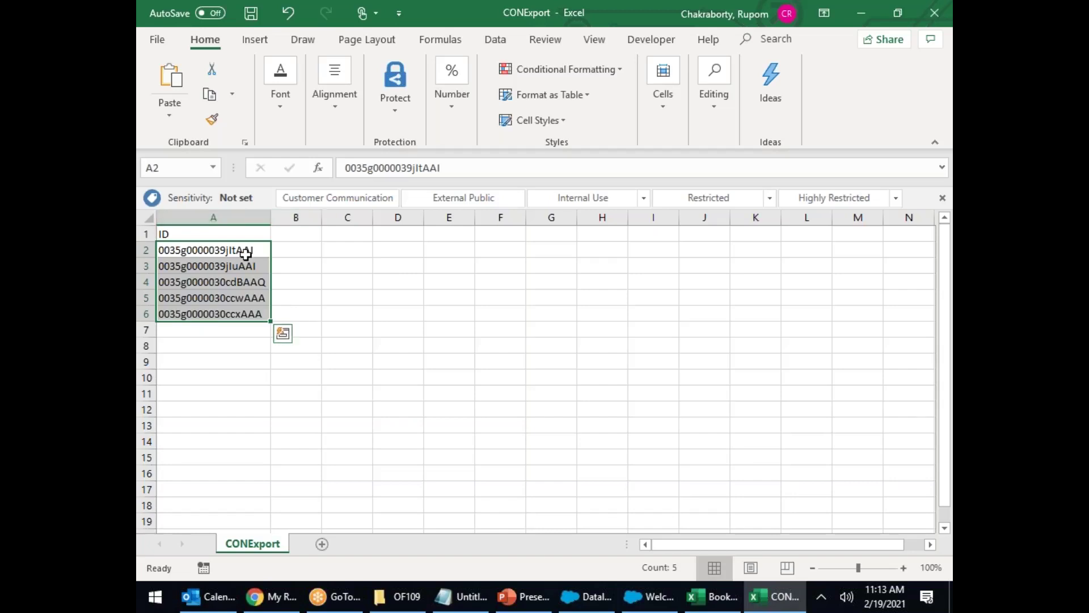
{"action": "left_click", "coordinate": [253, 250]}
{"action": "double_click", "coordinate": [260, 252]}
{"action": "double_click", "coordinate": [260, 251]}
{"action": "key", "text": "ctrl+c"}
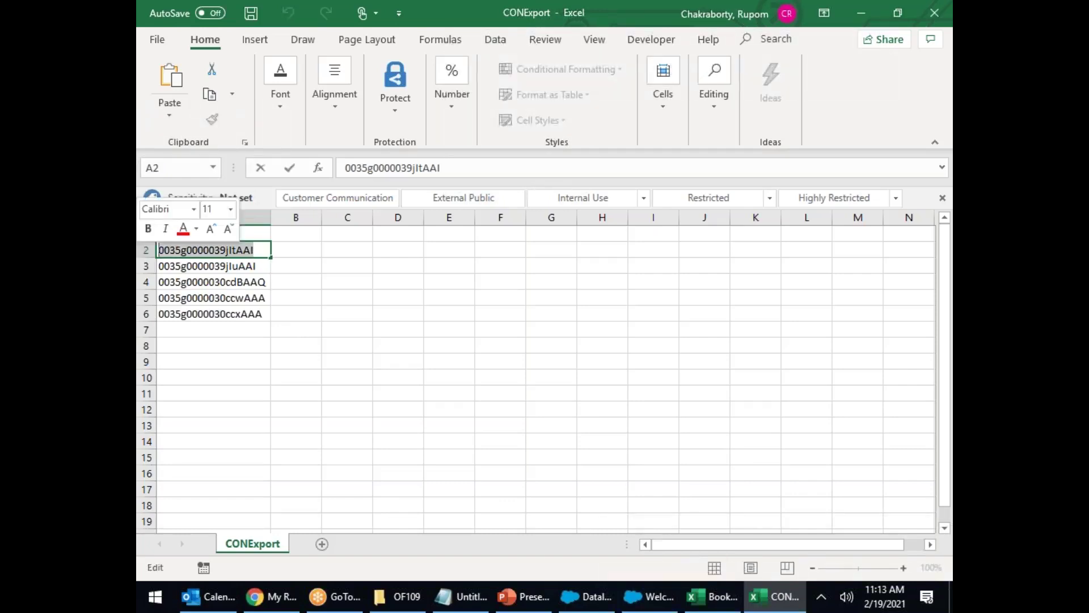
{"action": "left_click", "coordinate": [270, 598]}
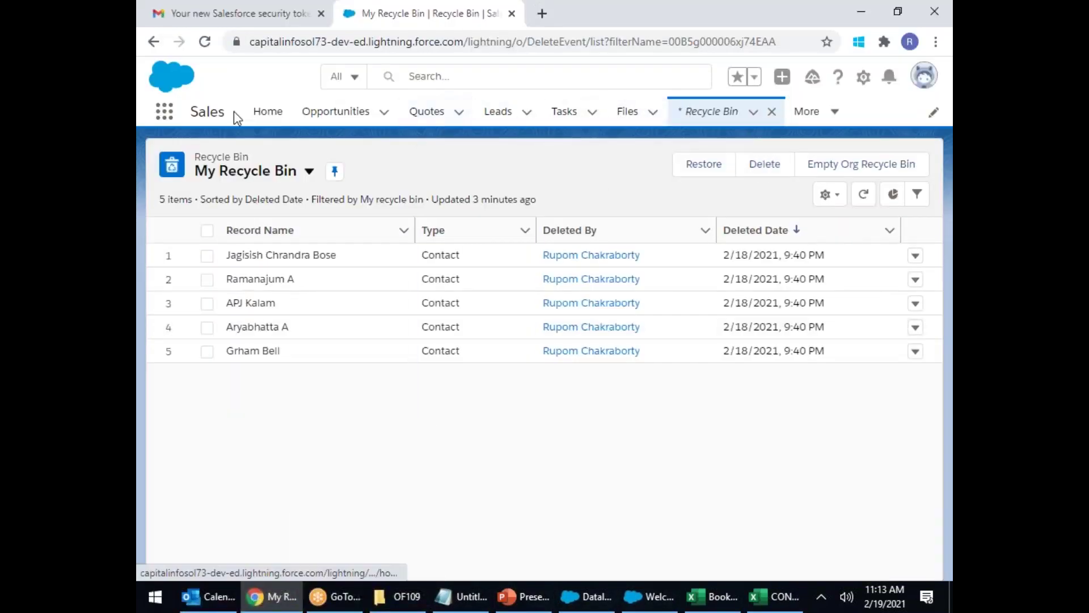
Step: Go to the Contacts list under More and open any contact record
{"action": "left_click", "coordinate": [836, 112]}
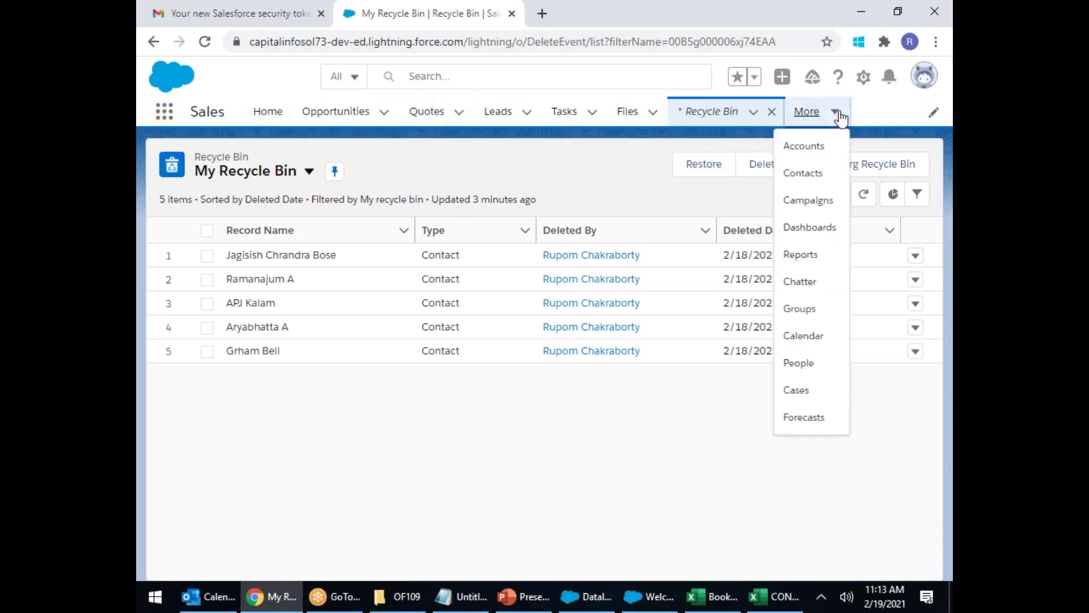
{"action": "left_click", "coordinate": [804, 173]}
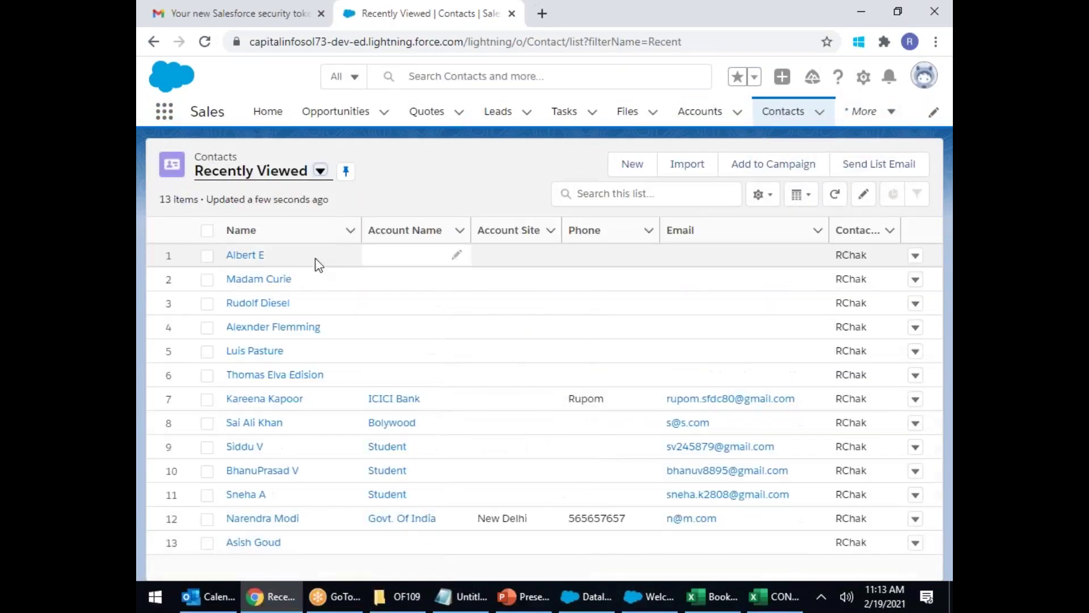
{"action": "left_click", "coordinate": [240, 253]}
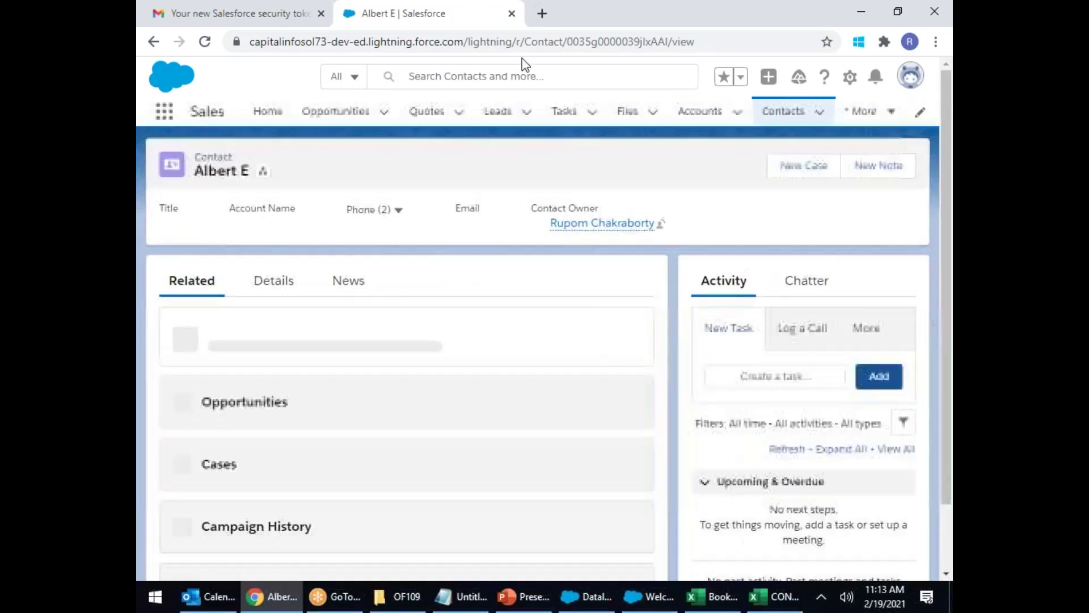
Step: Paste the copied ID into the record URL and view its details, showing a Paris mailing address
{"action": "double_click", "coordinate": [596, 42]}
{"action": "left_click", "coordinate": [634, 41]}
{"action": "double_click", "coordinate": [633, 41]}
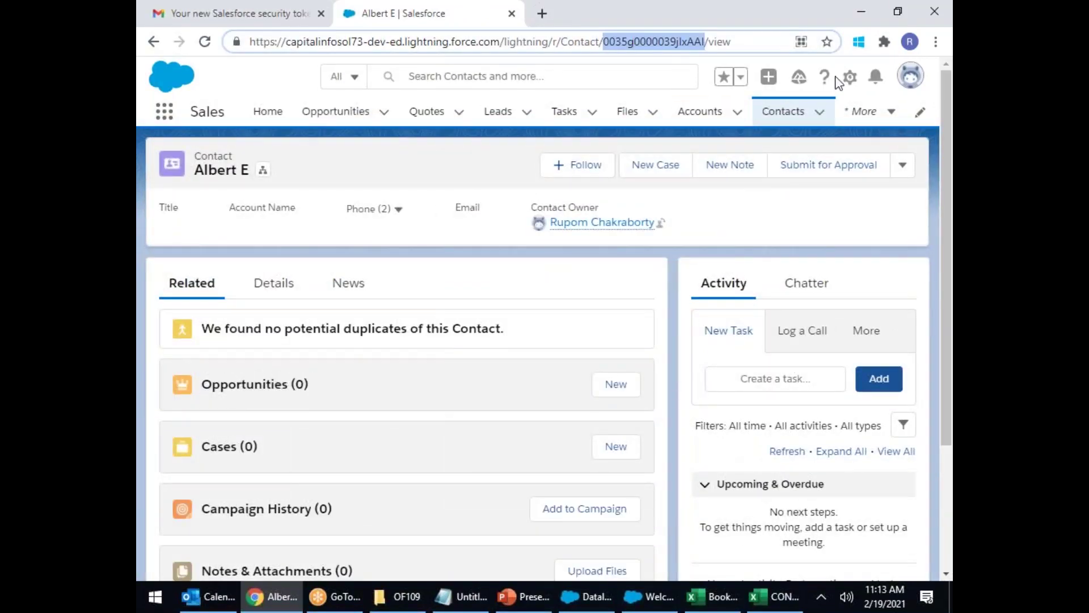
{"action": "key", "text": "ctrl+v"}
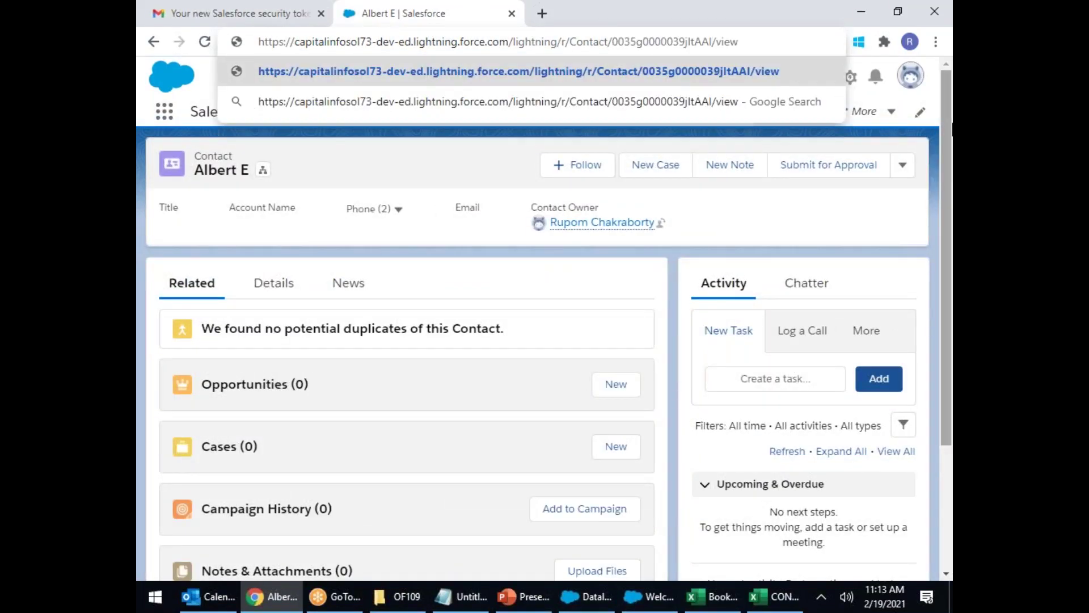
{"action": "key", "text": "Return"}
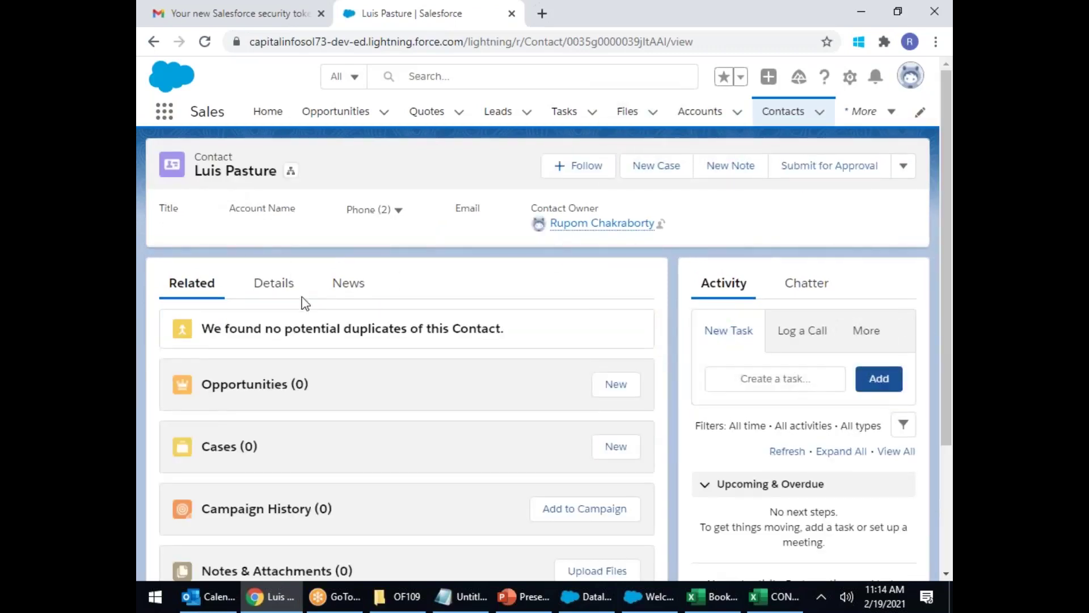
{"action": "left_click", "coordinate": [275, 294]}
{"action": "scroll", "coordinate": [383, 374], "scroll_direction": "down", "scroll_amount": 3}
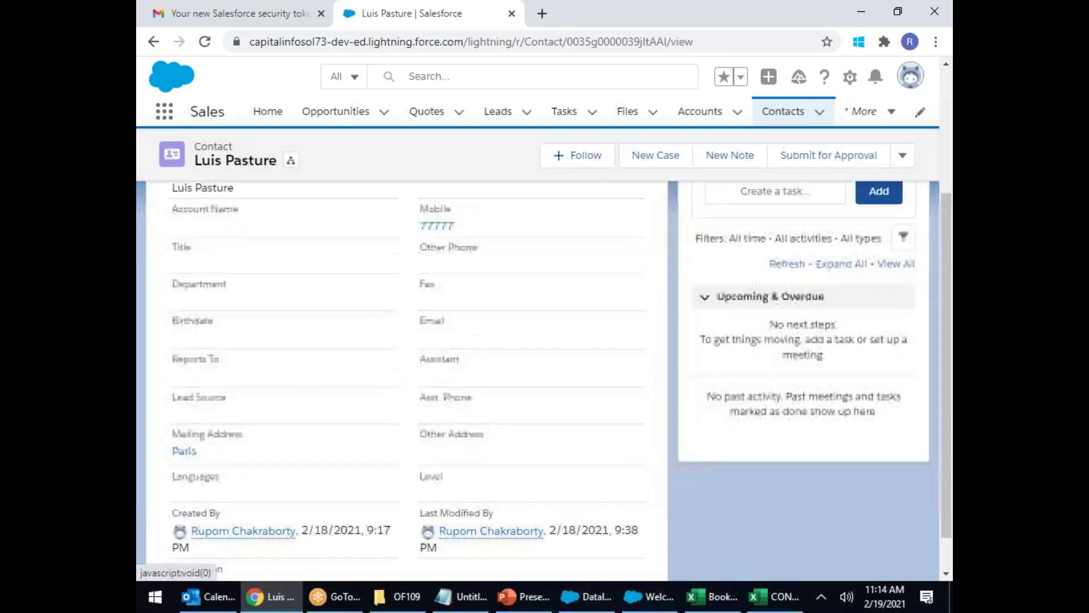